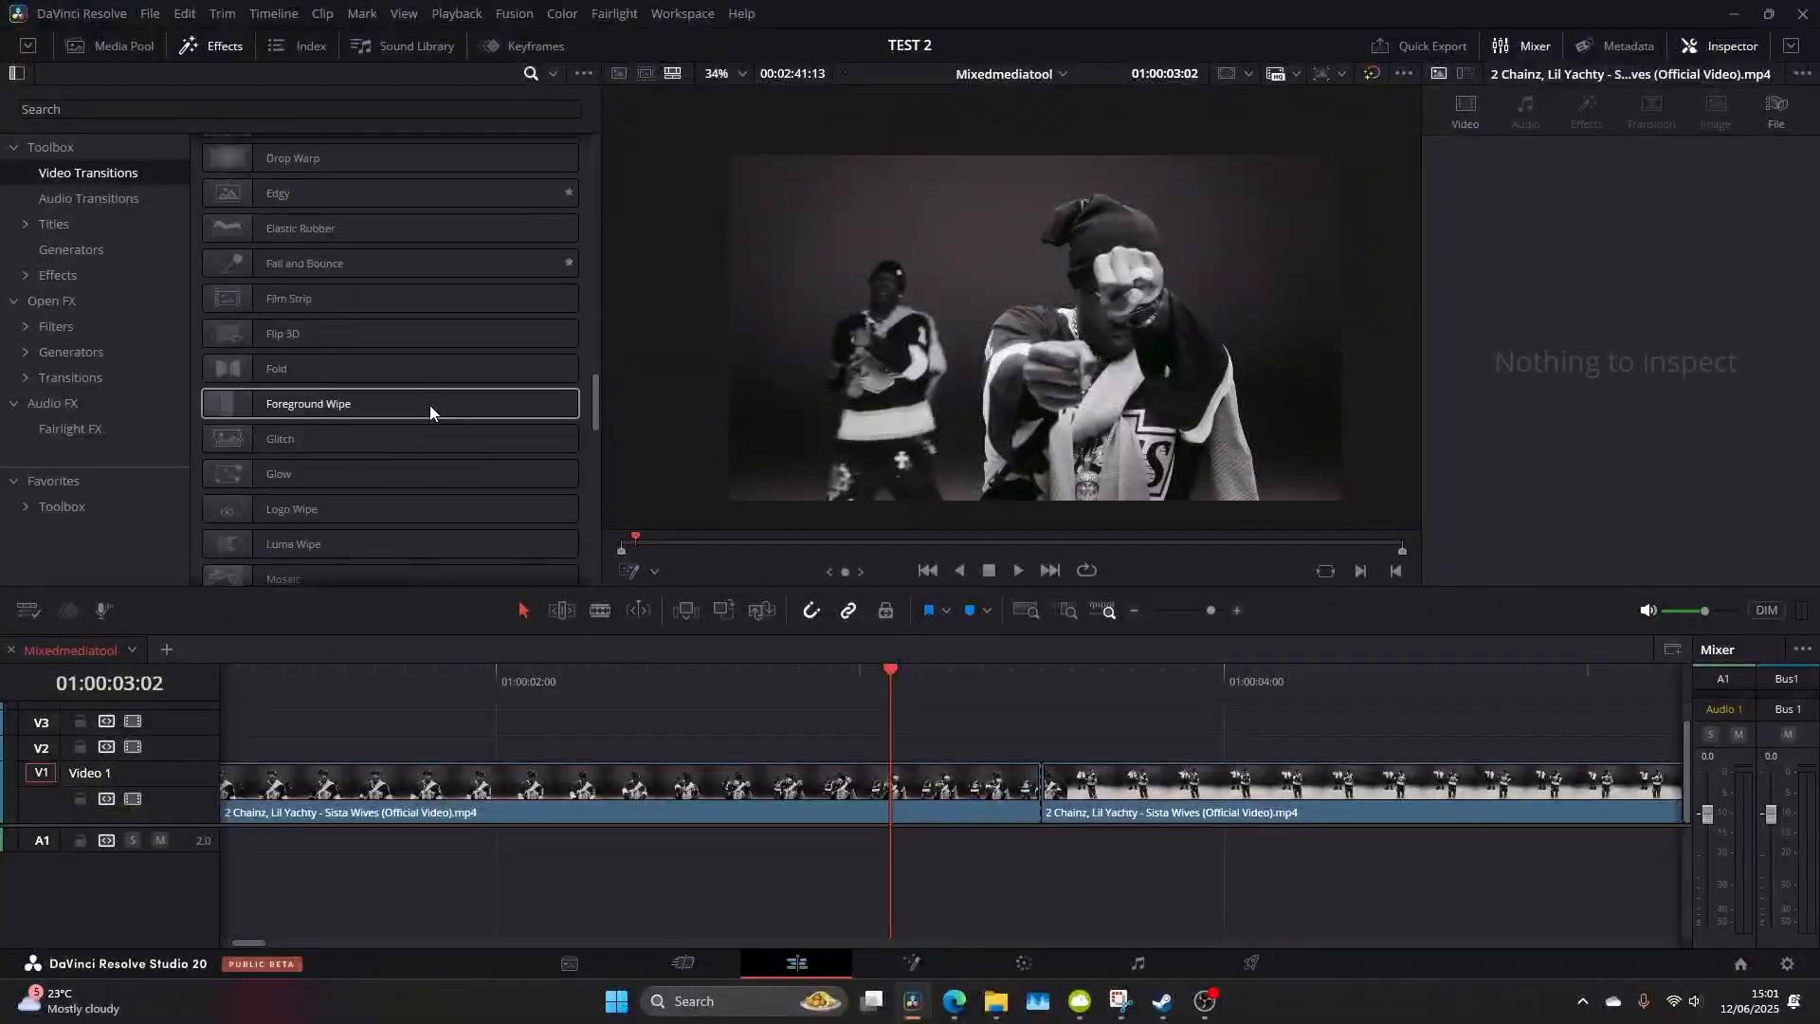
scroll(430, 405, down, 2)
scroll(431, 410, down, 2)
scroll(431, 410, down, 2)
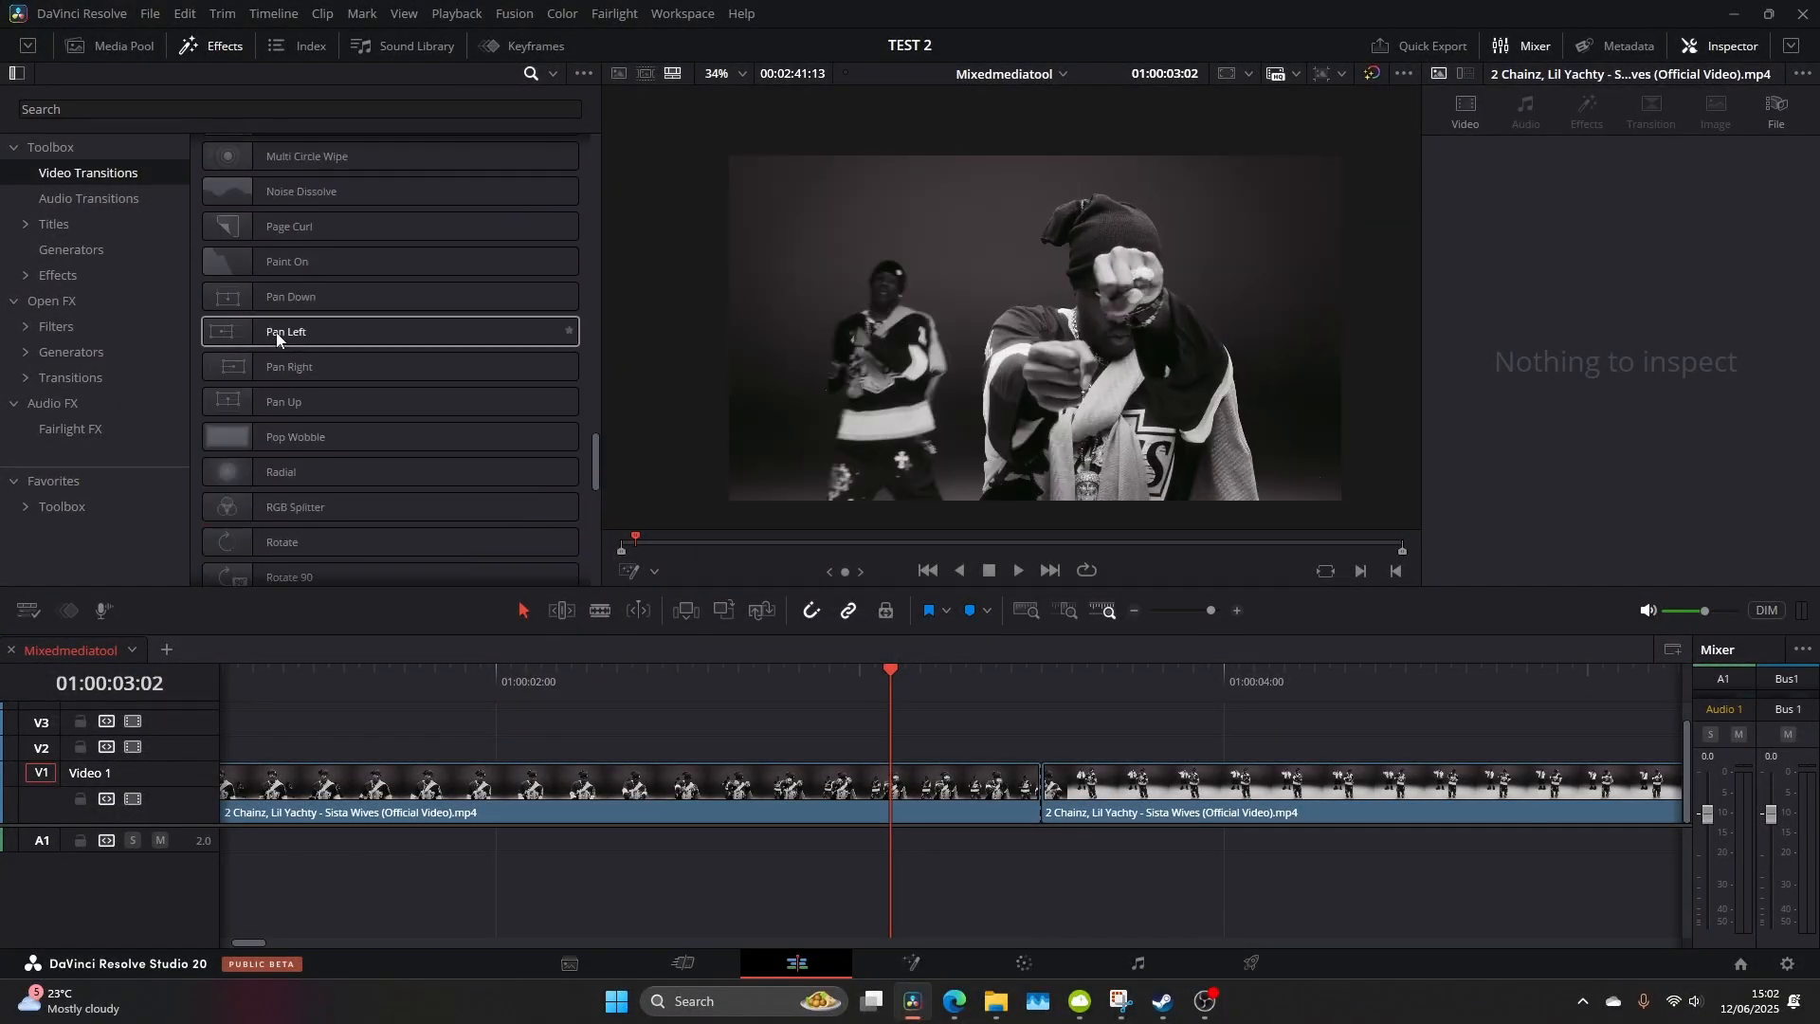
Drop the Pan Left transition onto the cut between the two V1 clips
drag(255, 331, 1031, 780)
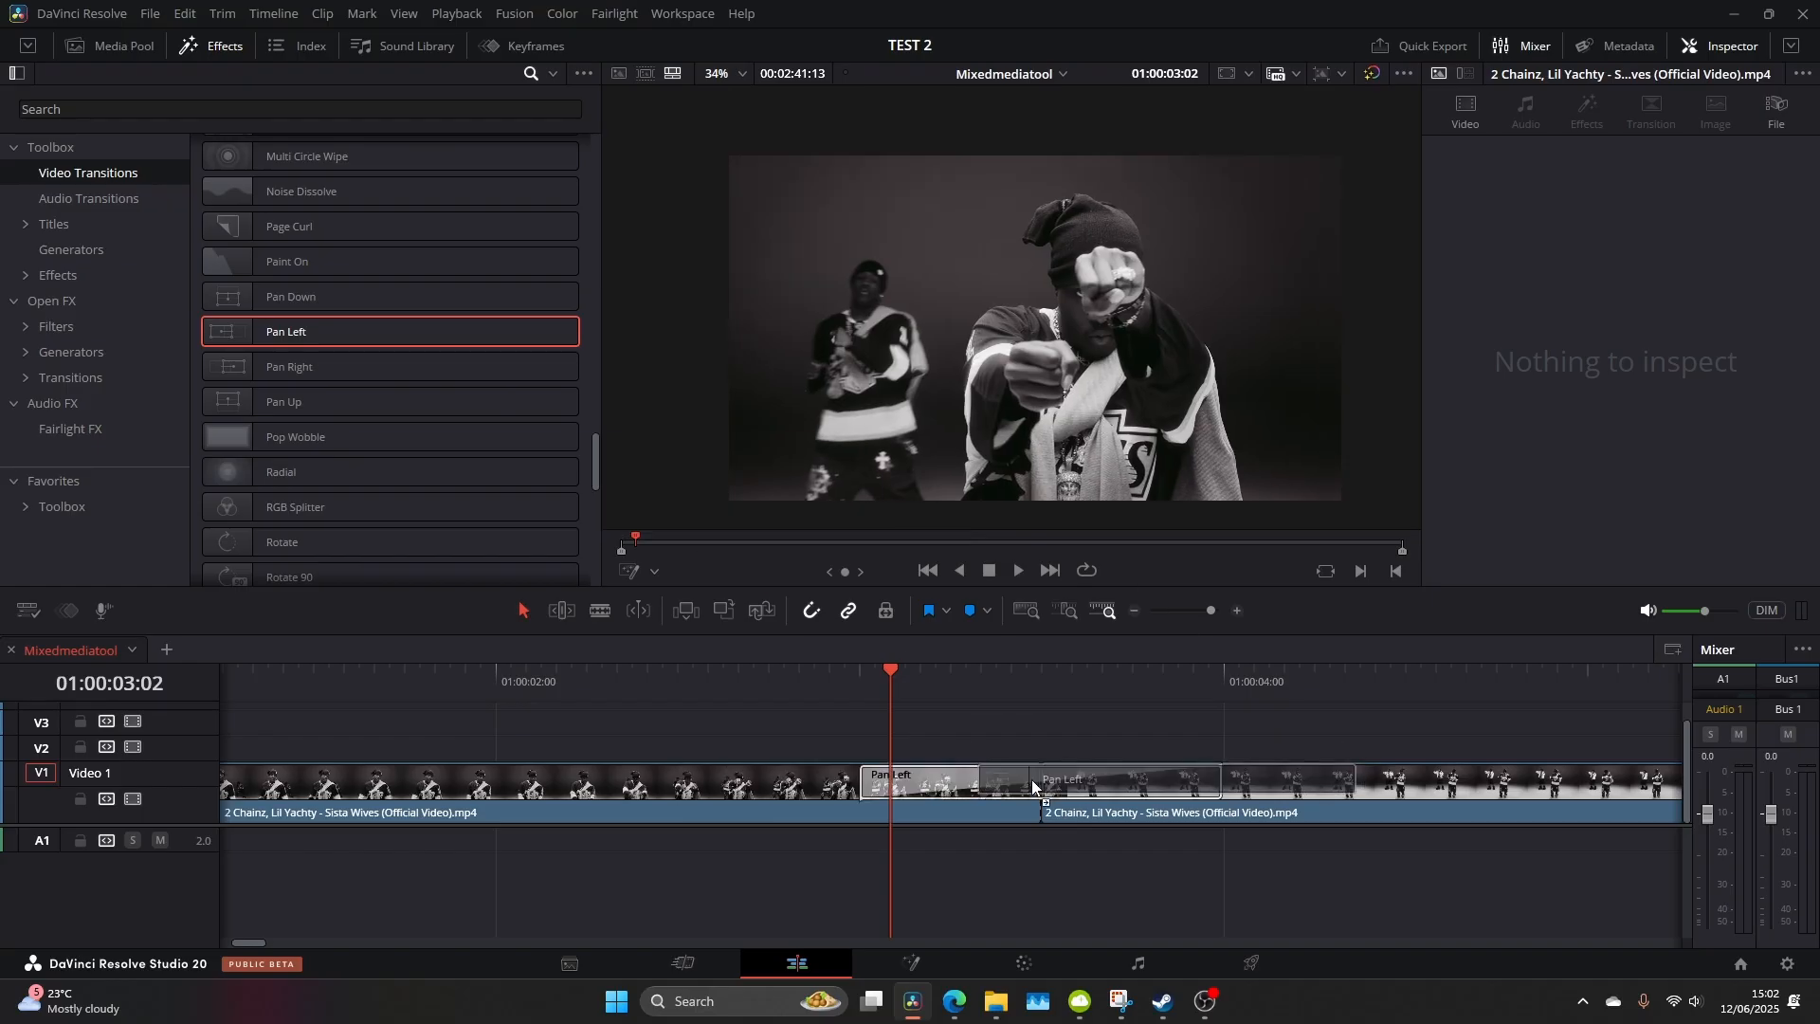
mouse_move(900, 676)
mouse_down()
mouse_move(1173, 709)
mouse_move(974, 709)
mouse_move(1055, 709)
mouse_up()
click(949, 779)
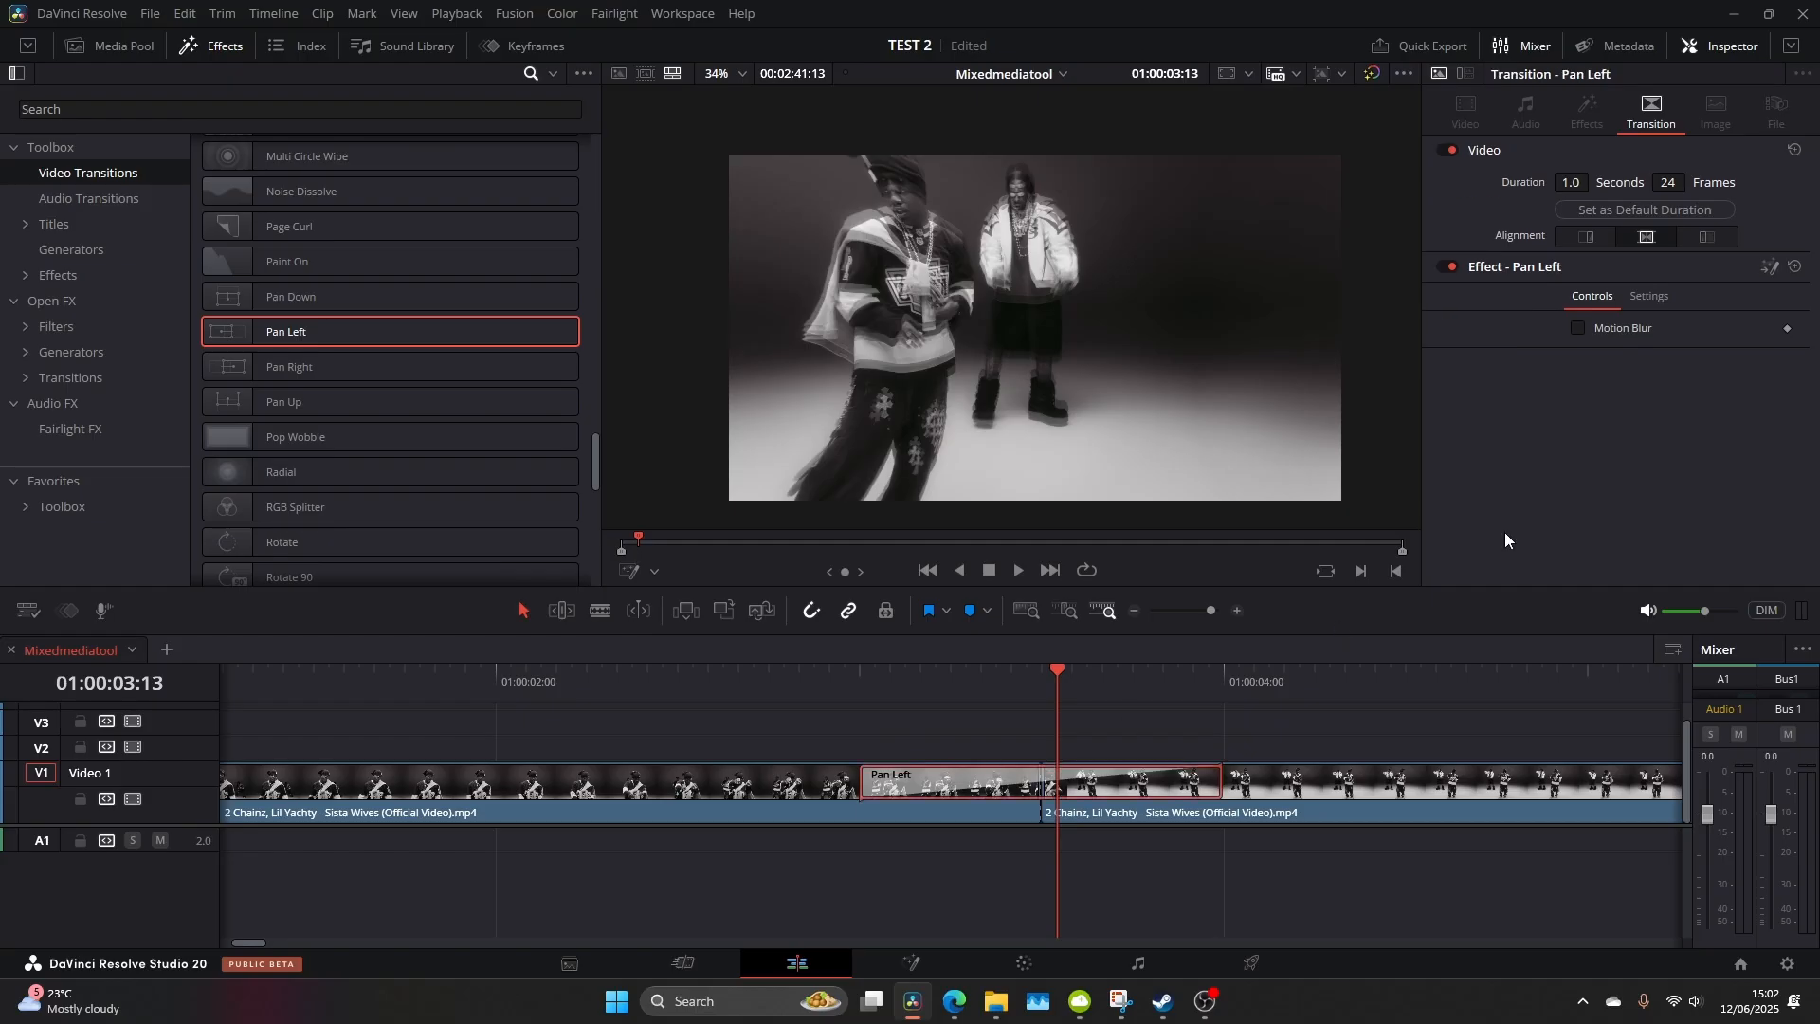
Enable Motion Blur on the Pan Left transition with Quality raised to 10
click(1578, 328)
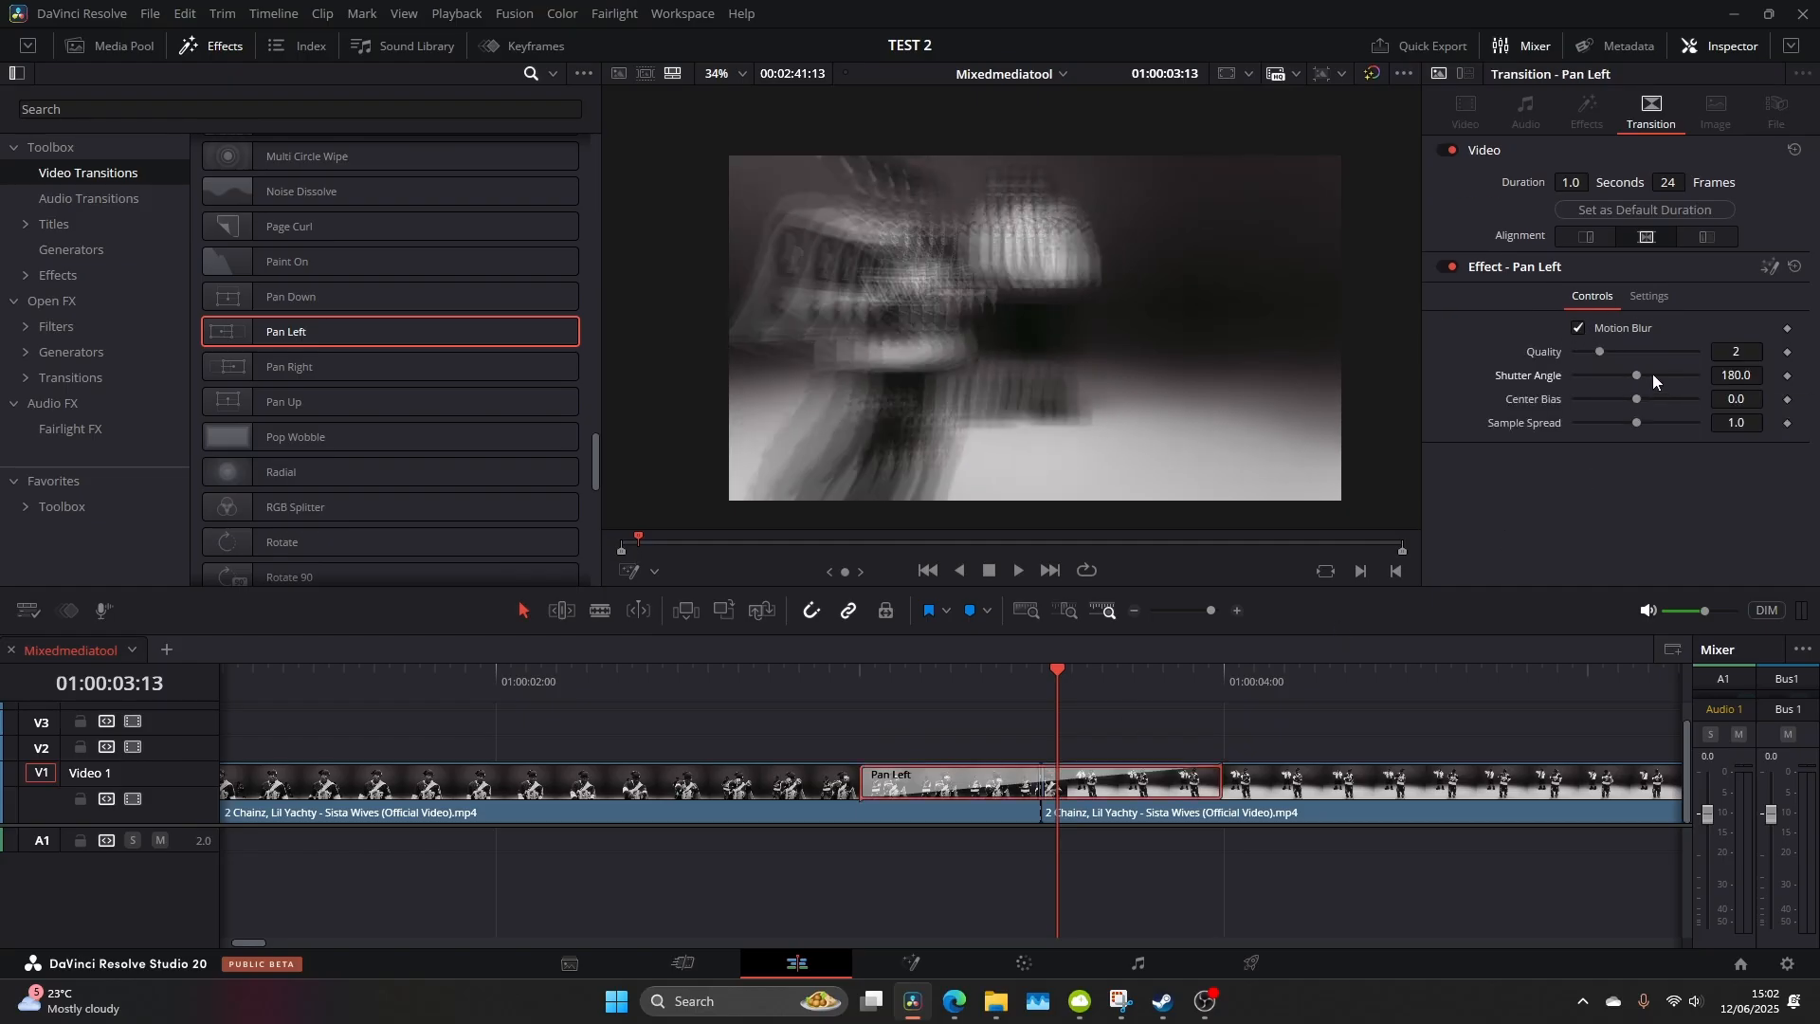
drag(1600, 352, 1649, 352)
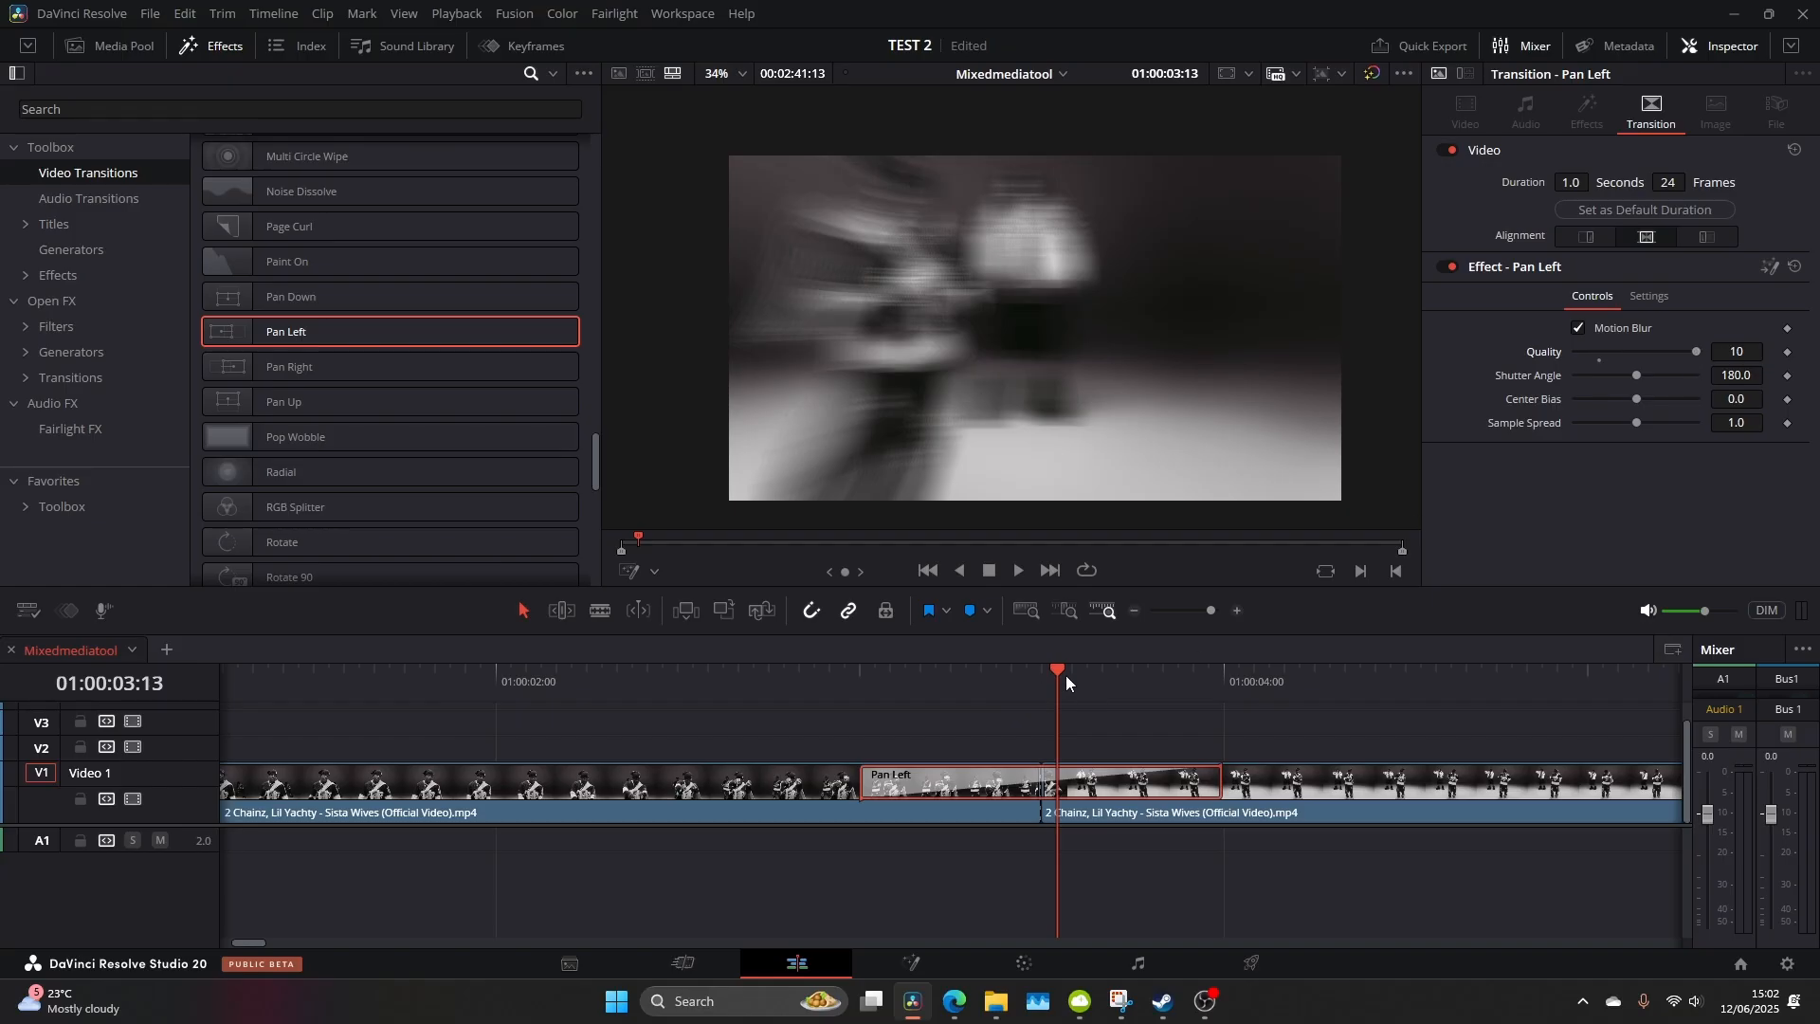
mouse_move(1065, 675)
mouse_down()
mouse_move(932, 679)
mouse_move(1024, 687)
mouse_move(1073, 668)
mouse_up()
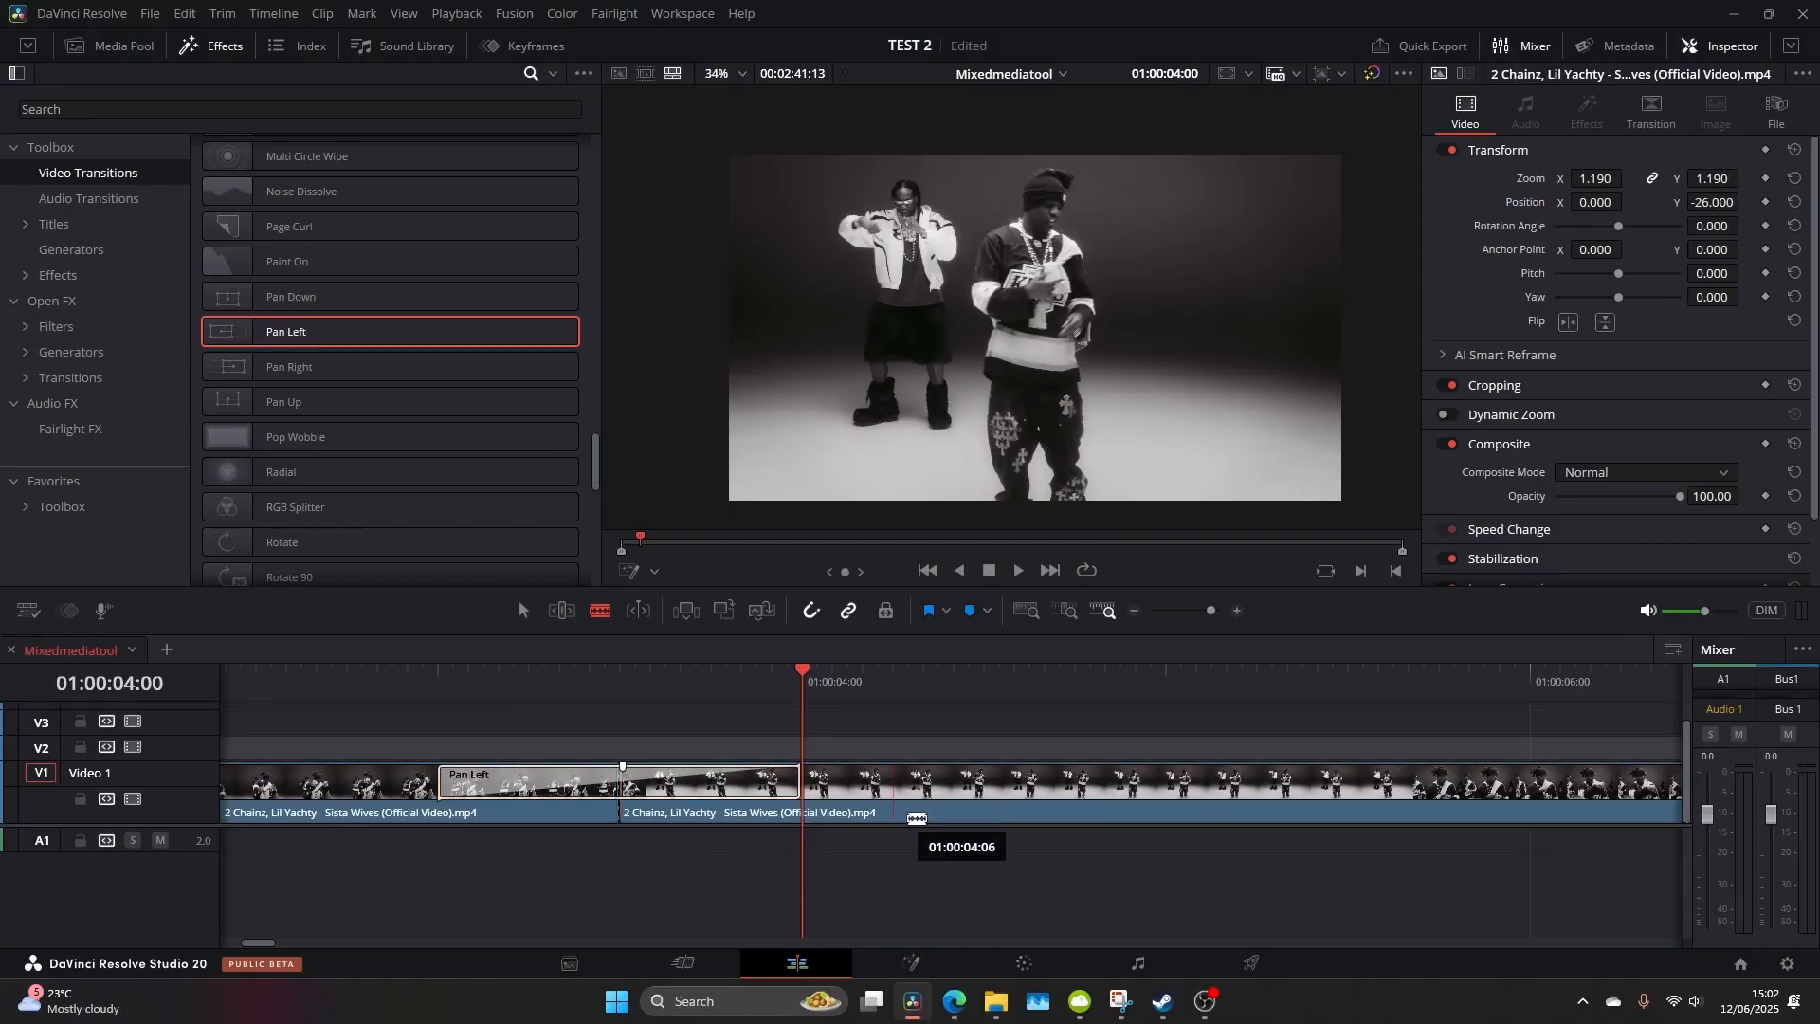
Alt-copy the second clip onto V2 and trim its head to the playhead
drag(918, 780, 836, 720)
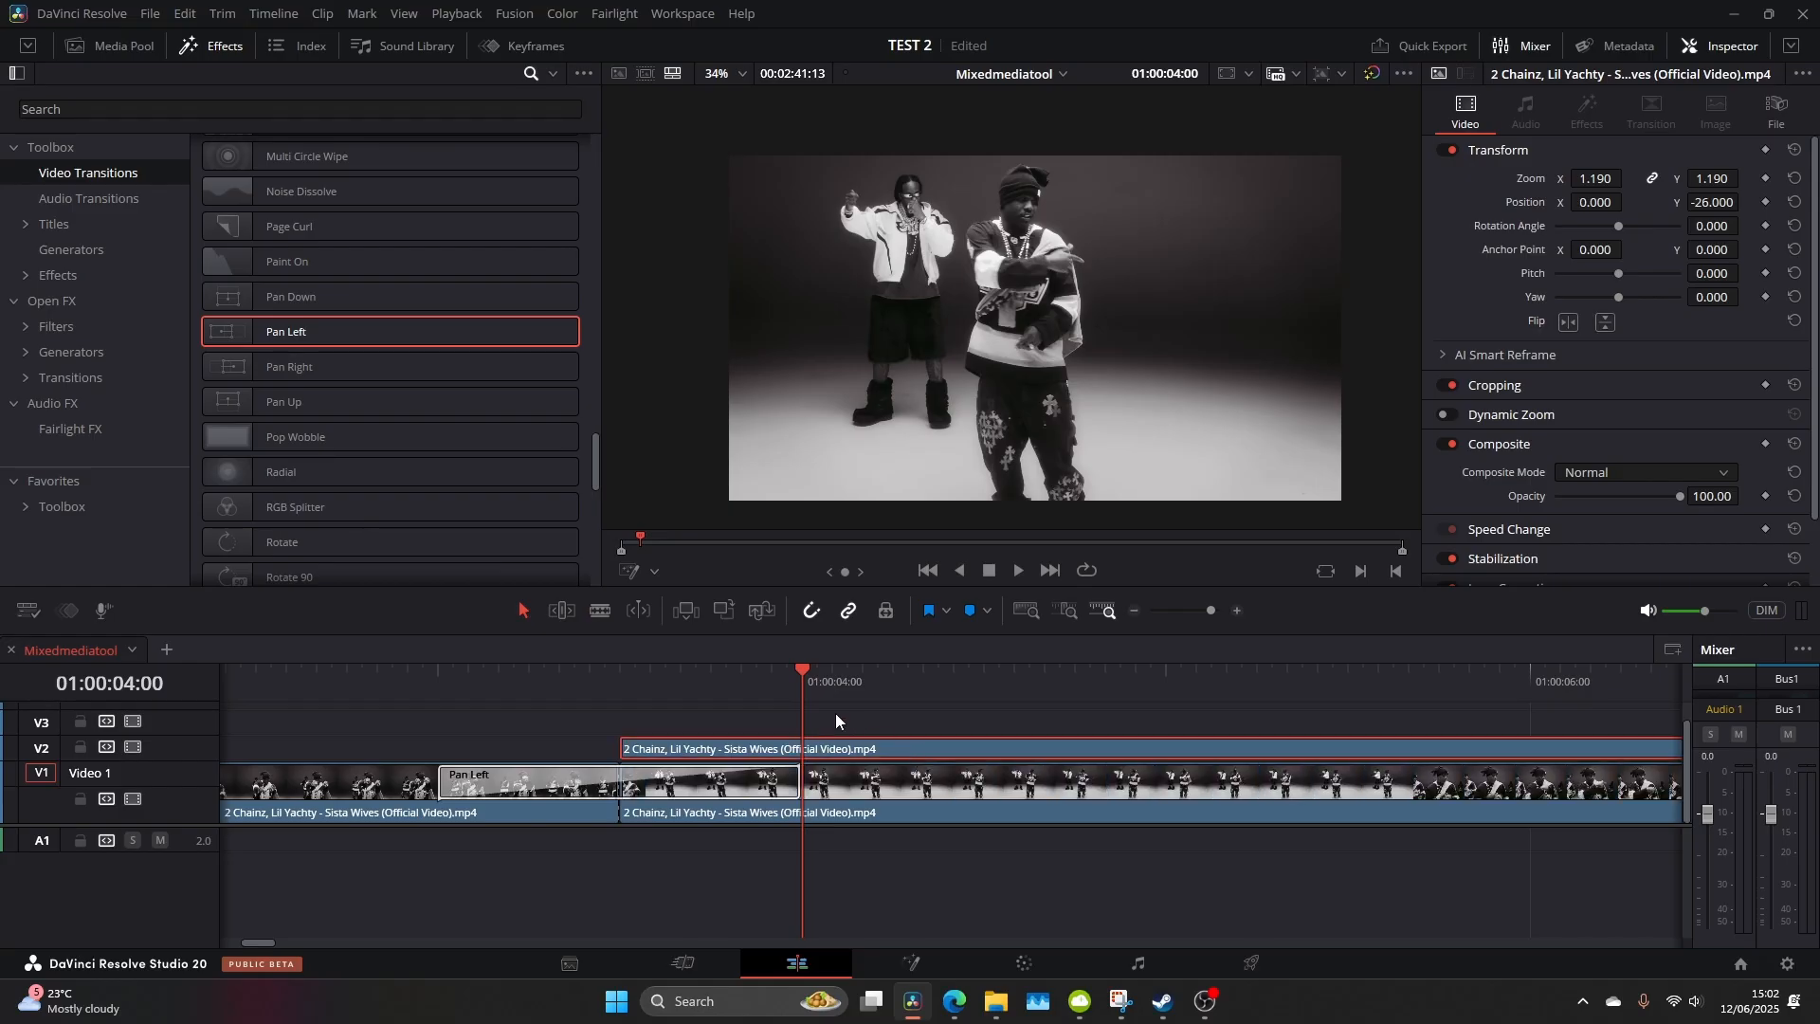
drag(623, 740, 799, 743)
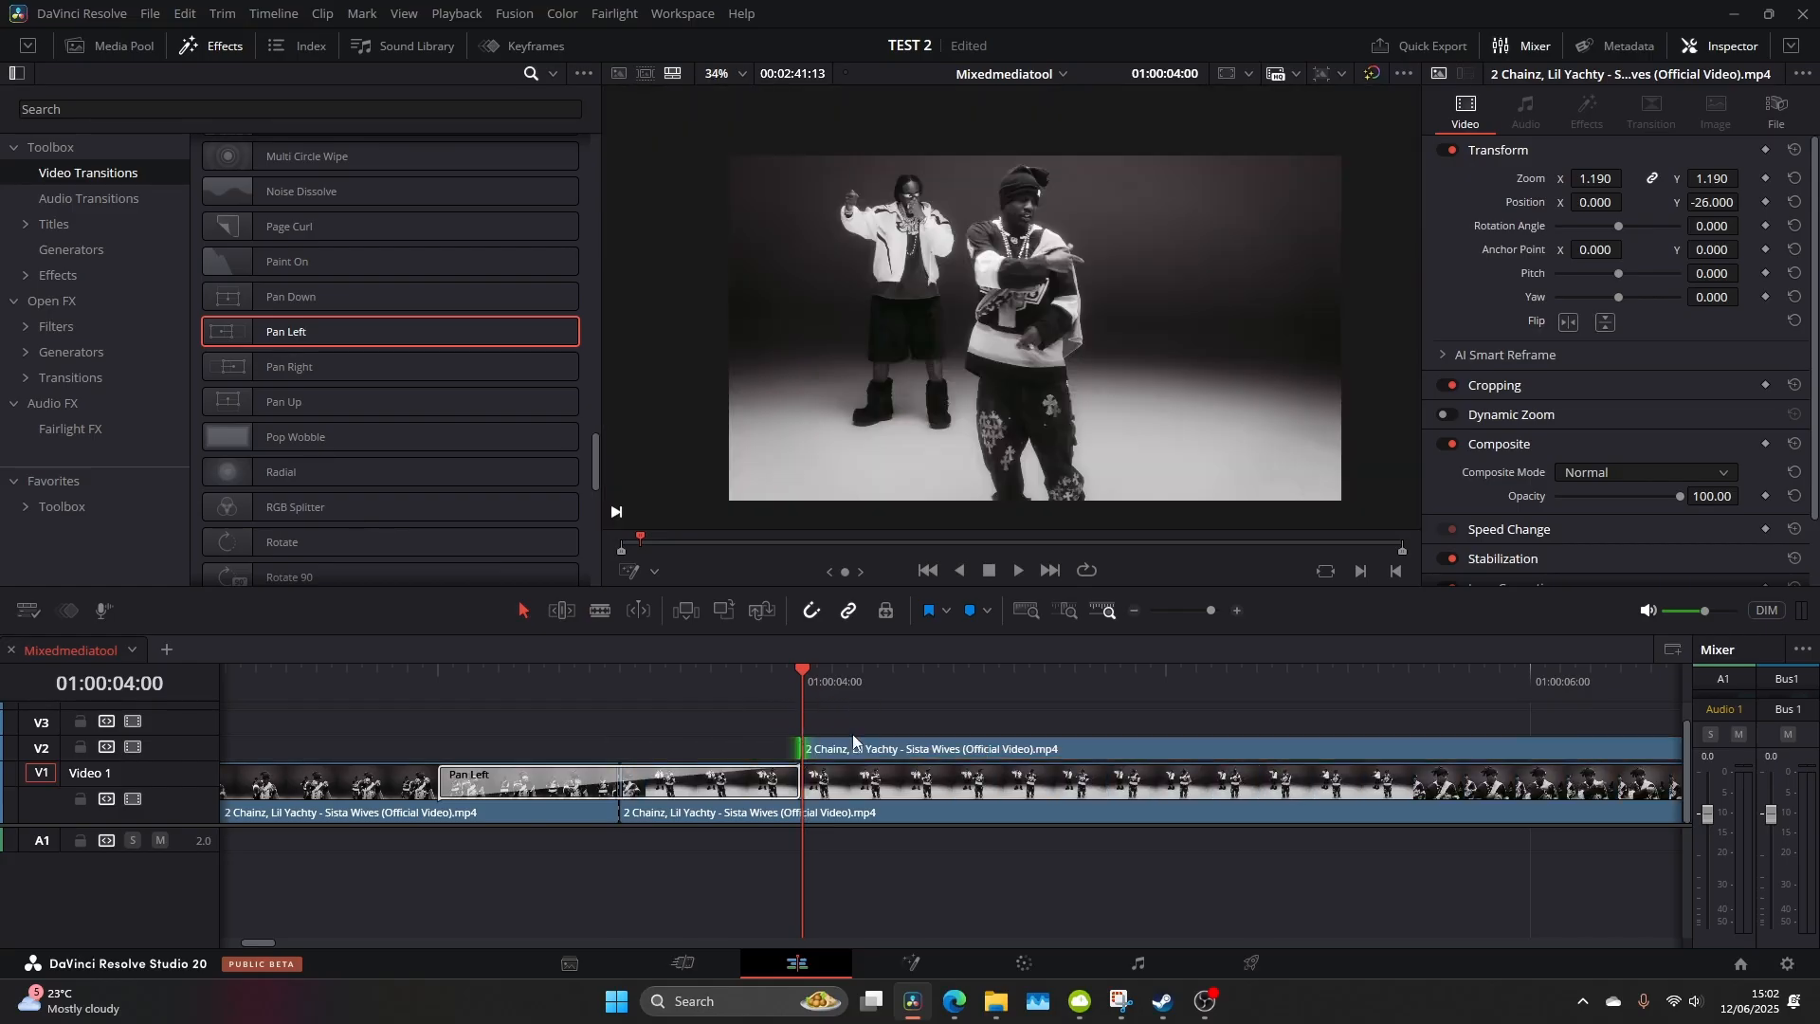
click(1236, 610)
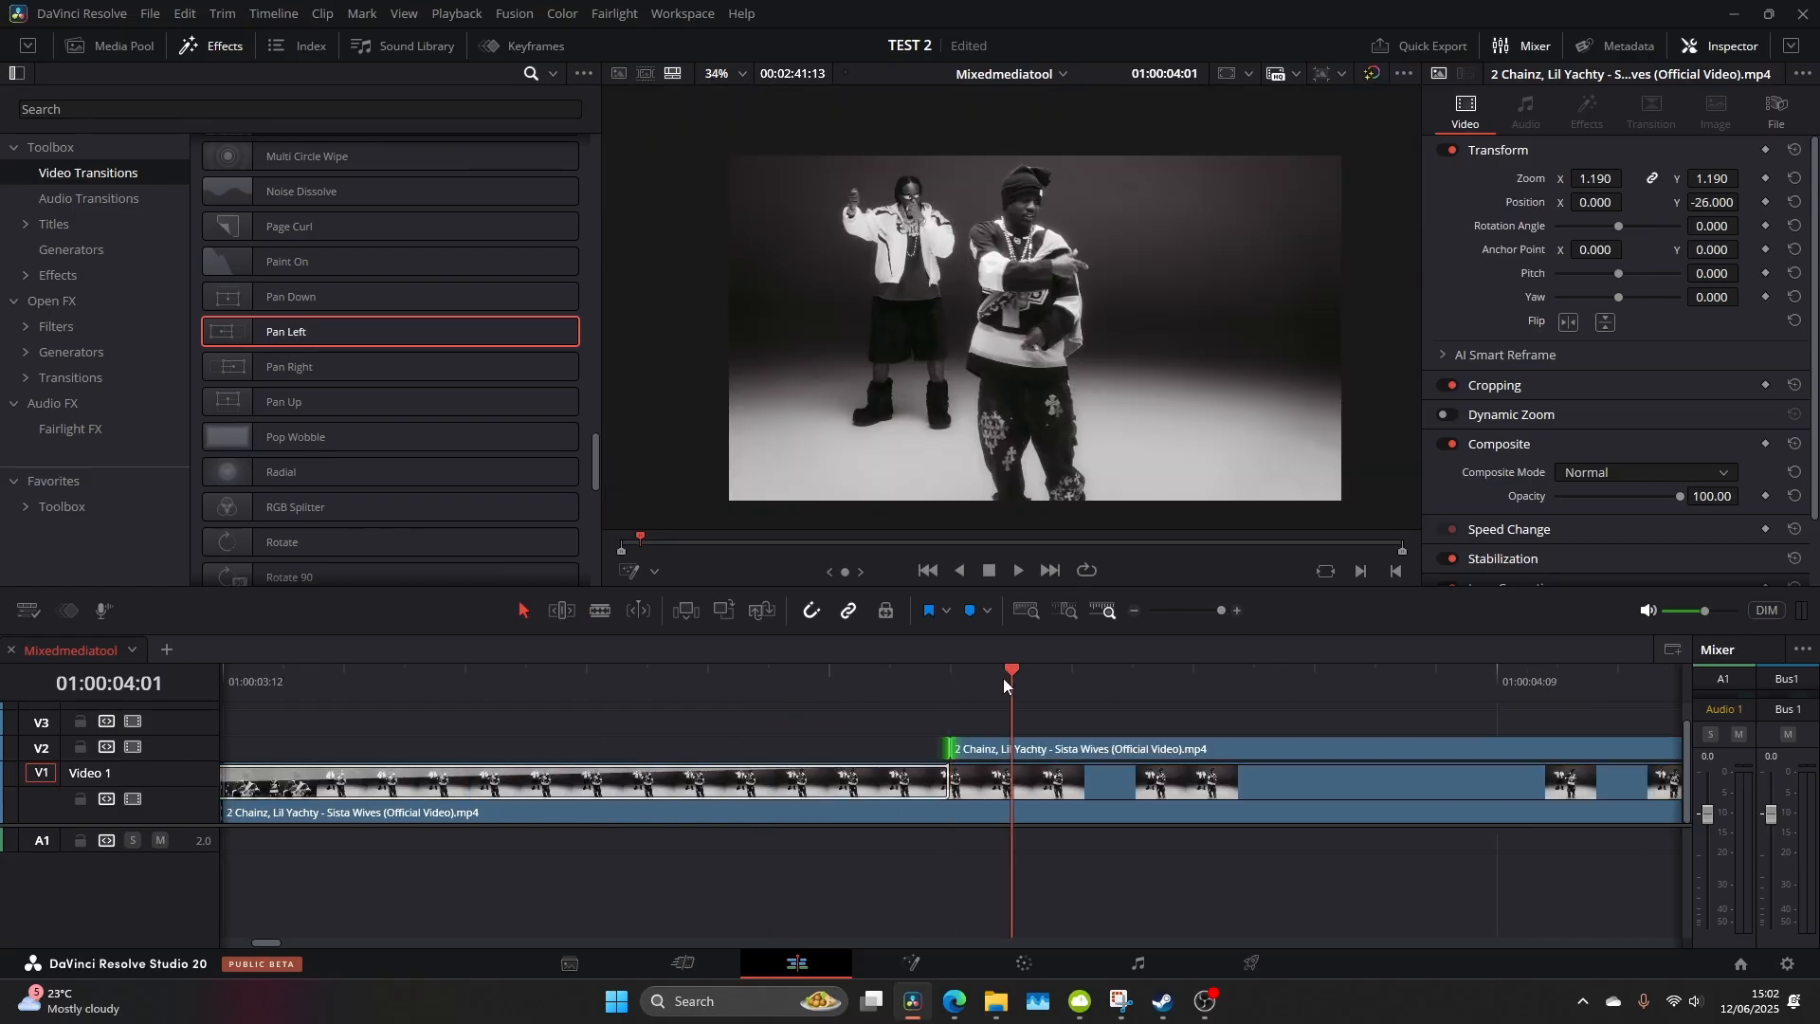
Trim the V2 copy's tail so a single frame remains after the cut
mouse_move(957, 676)
mouse_down()
mouse_move(893, 697)
mouse_move(890, 745)
mouse_up()
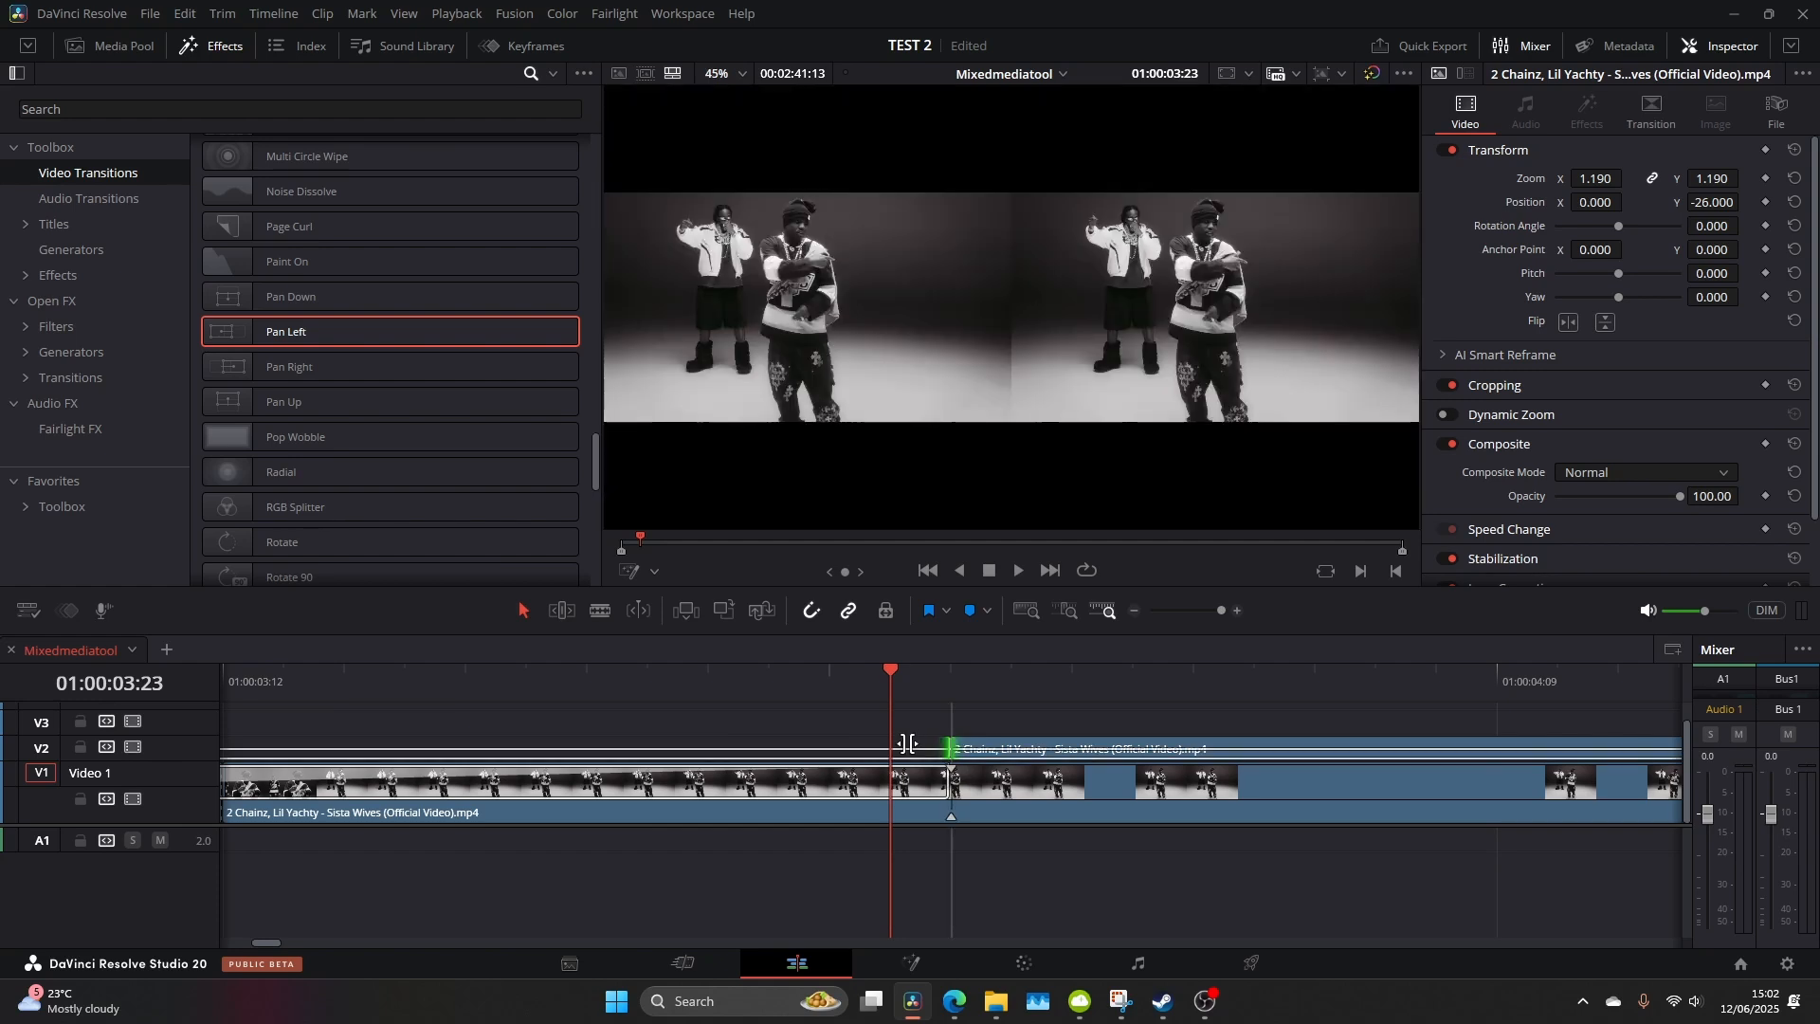
click(927, 683)
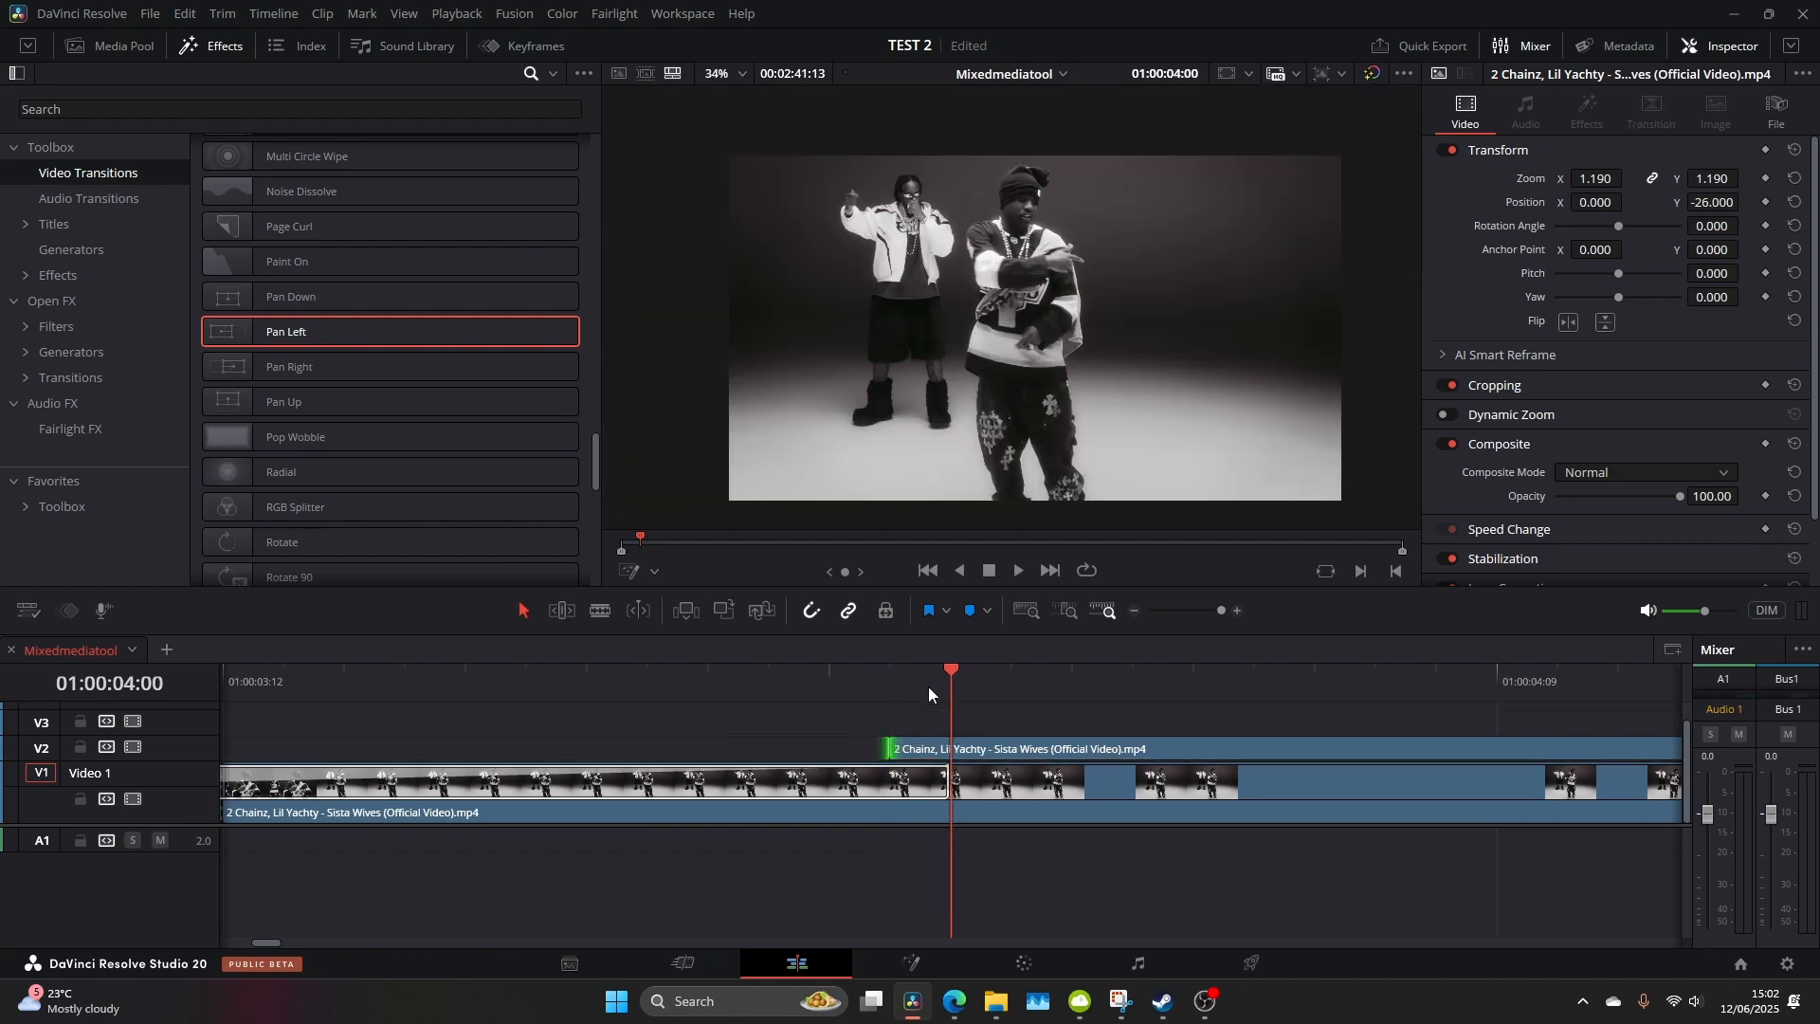
key(shift+bracketright)
drag(931, 674, 928, 686)
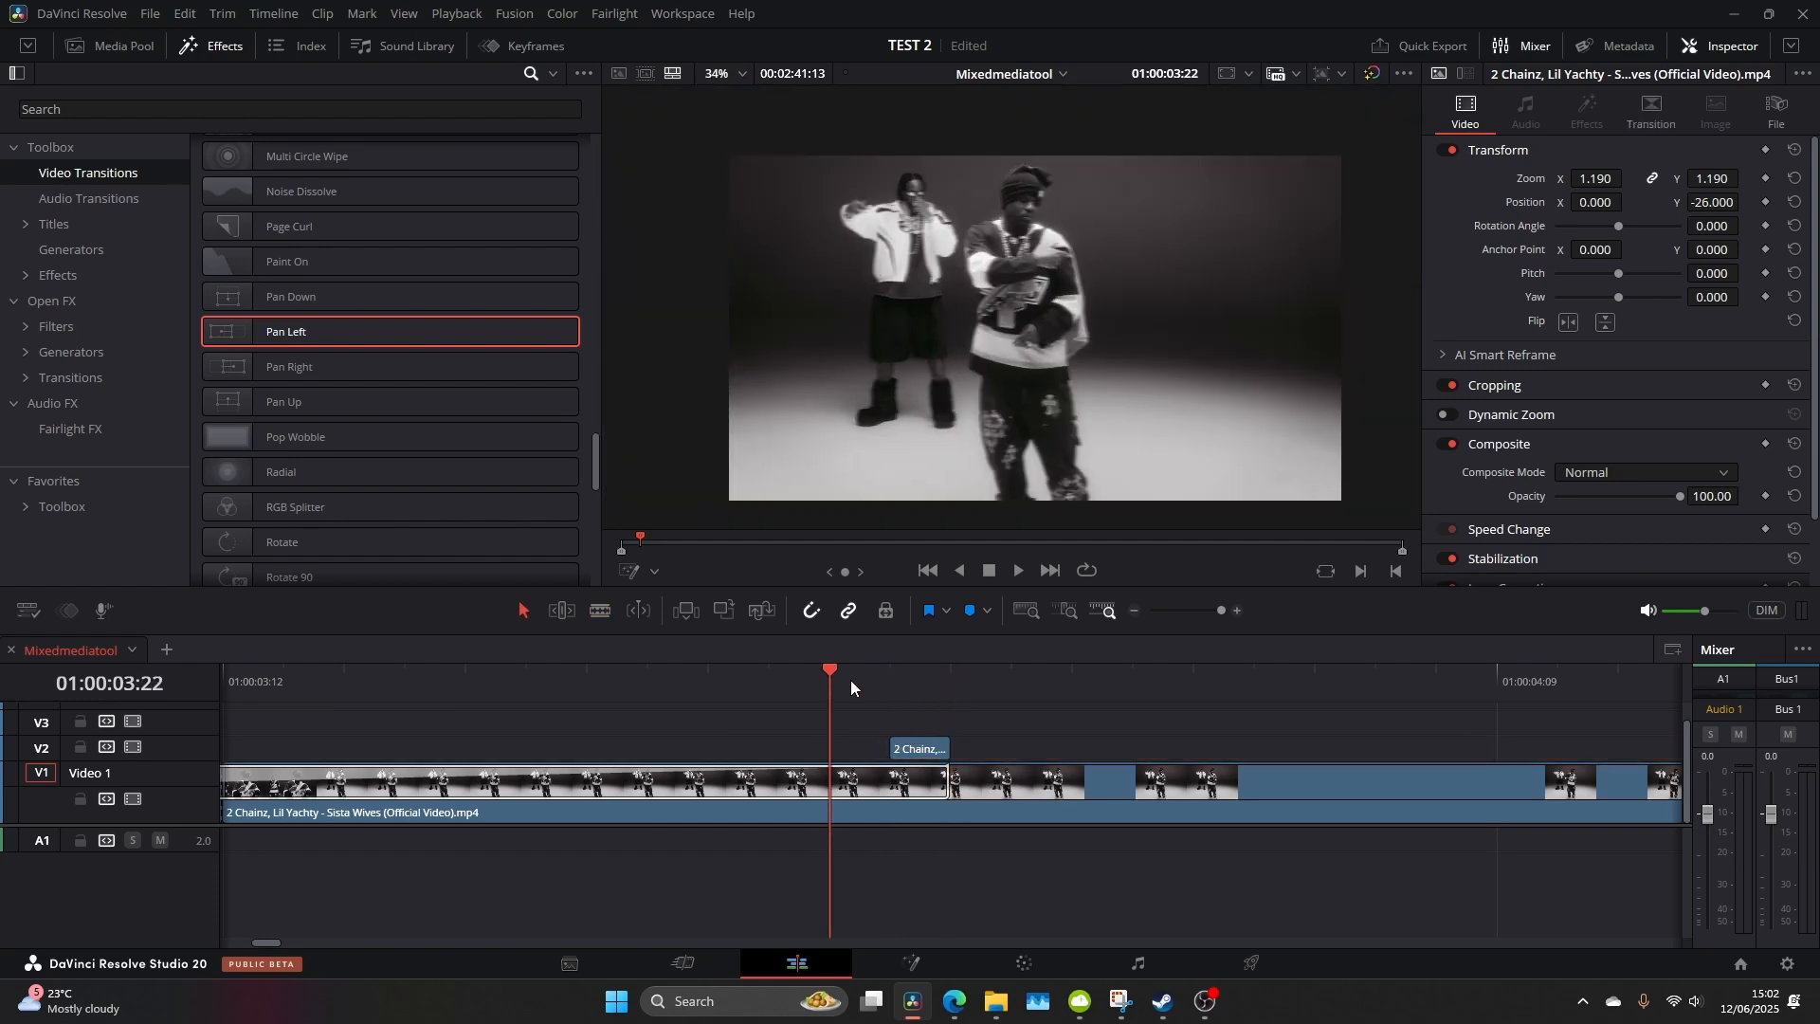
click(925, 746)
key(Left)
key(Right)
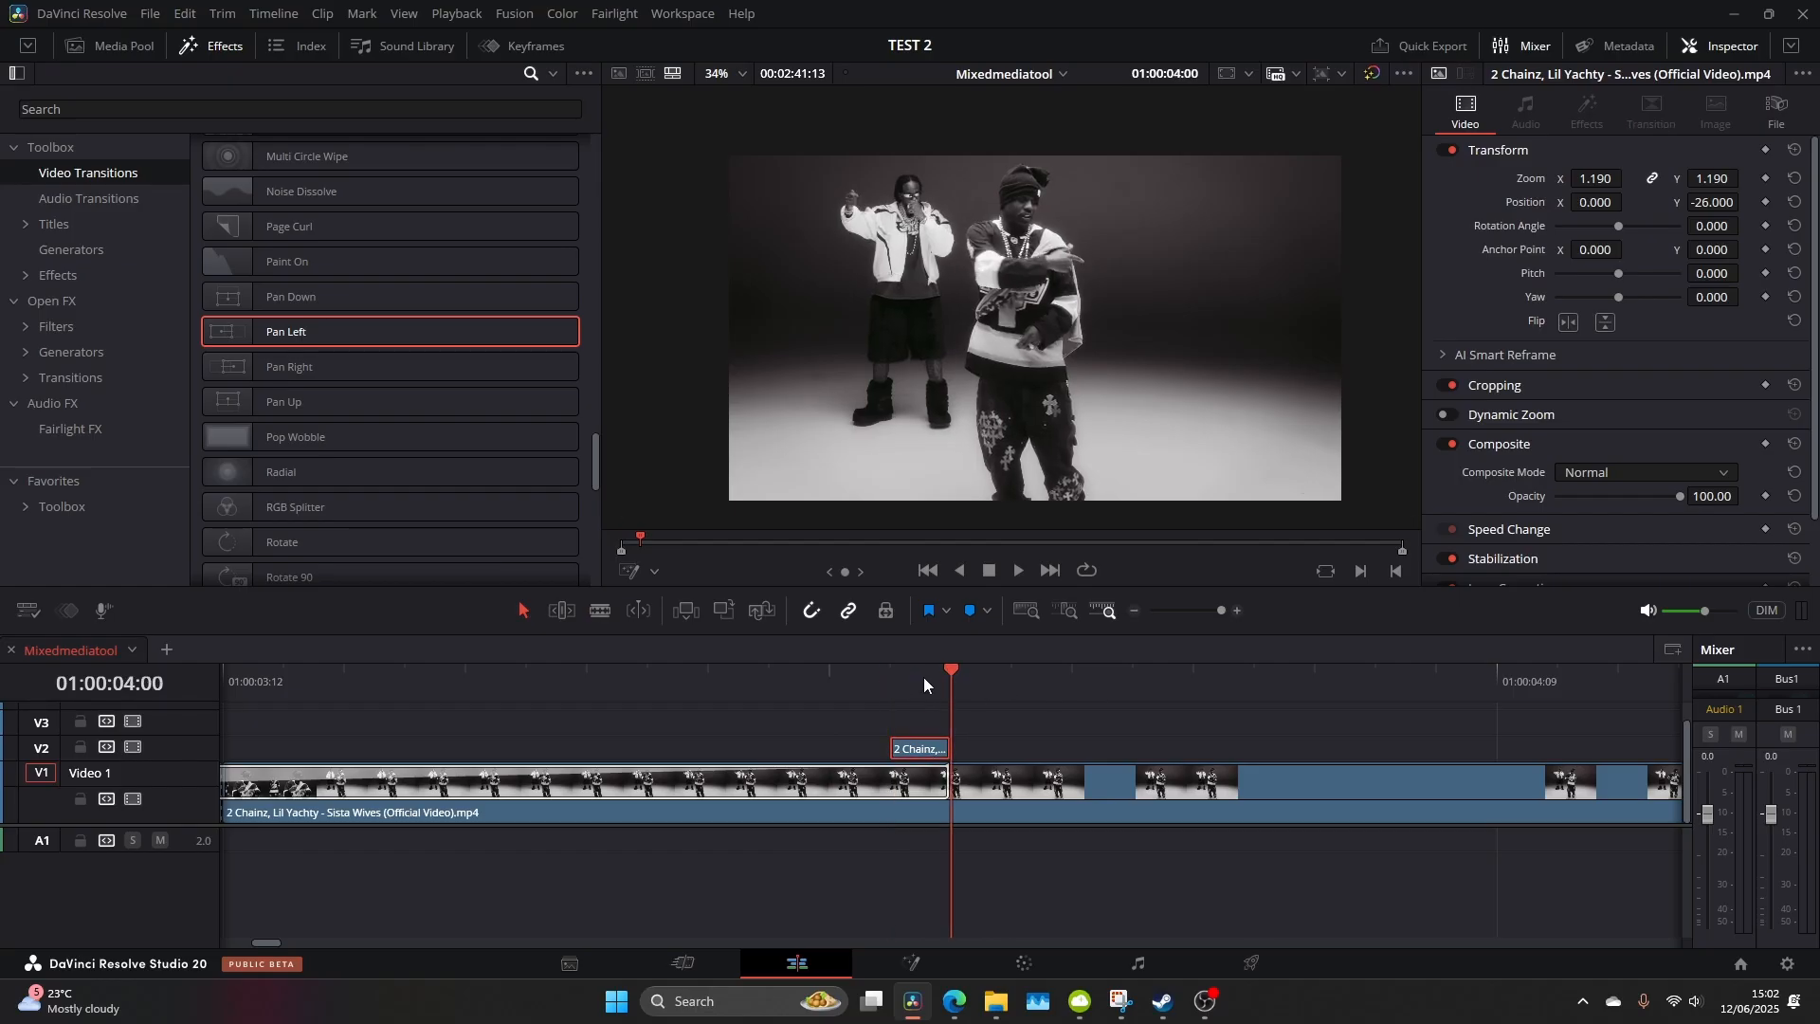
Split off the one-frame piece, make it a Freeze Frame and extend it earlier
key(Left)
key(ctrl+b)
scroll(1544, 462, down, 1)
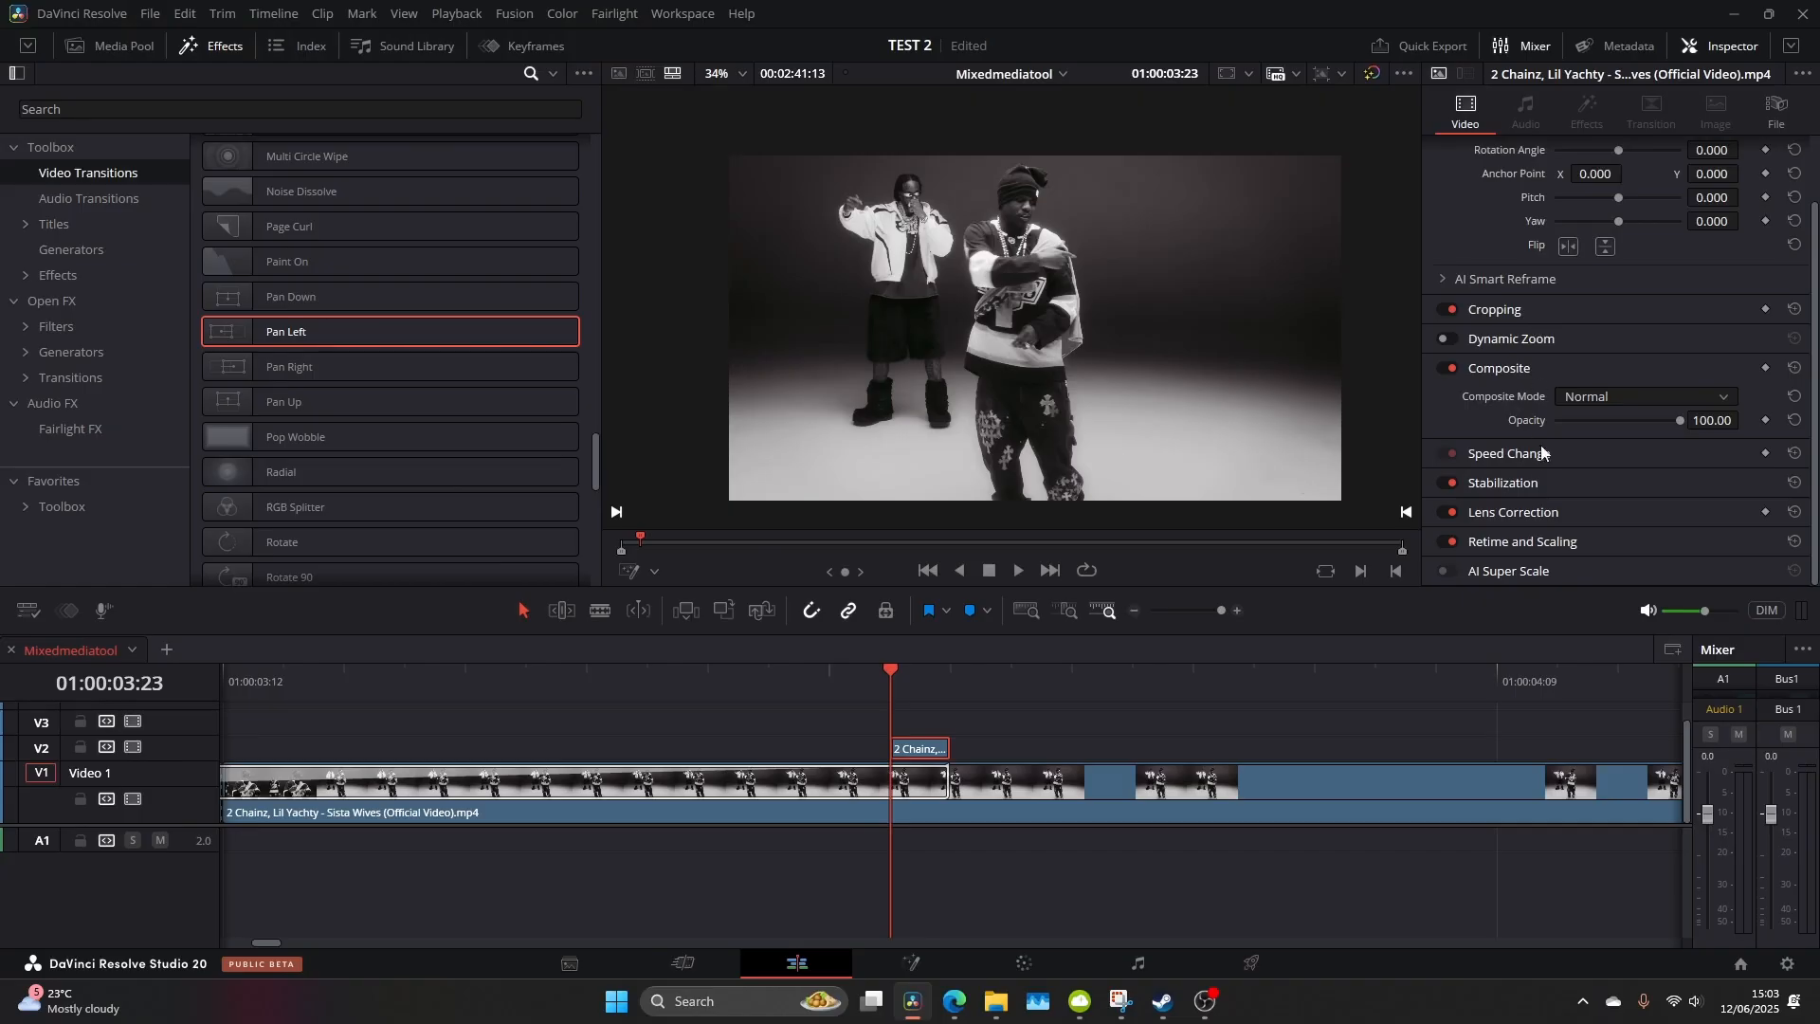
click(1544, 452)
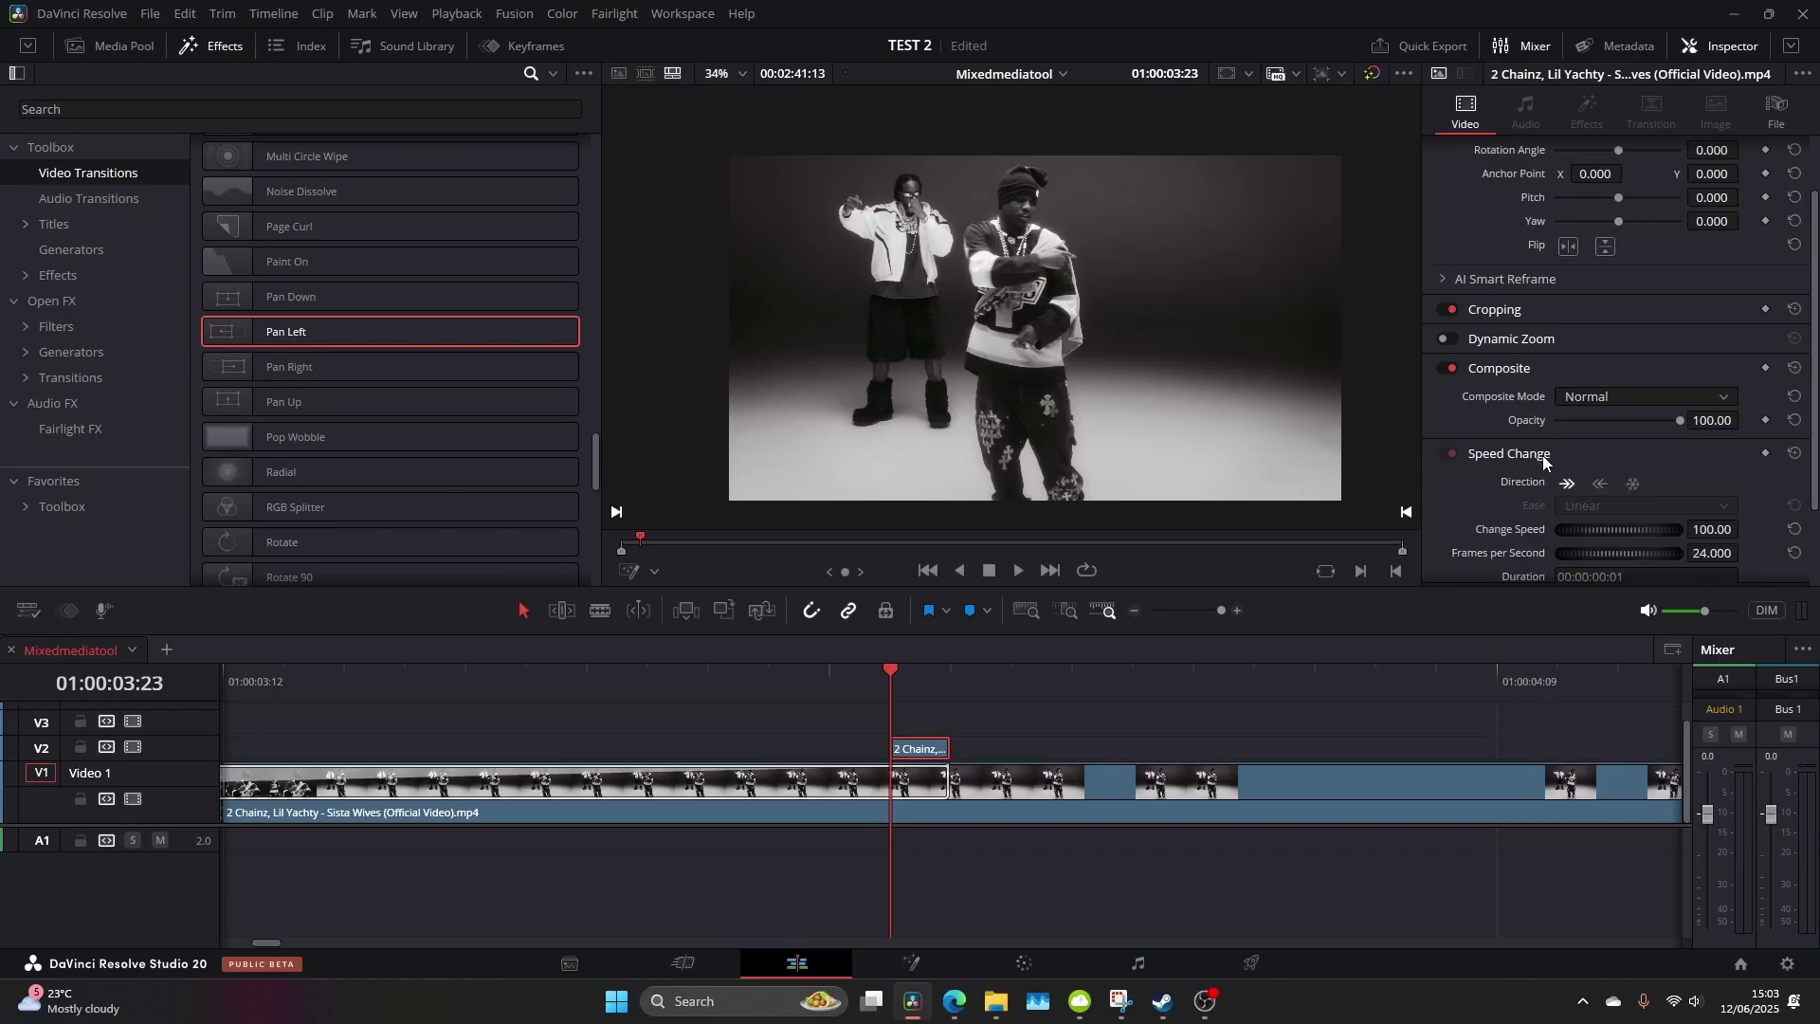
click(1632, 486)
drag(896, 747, 708, 747)
drag(712, 678, 768, 678)
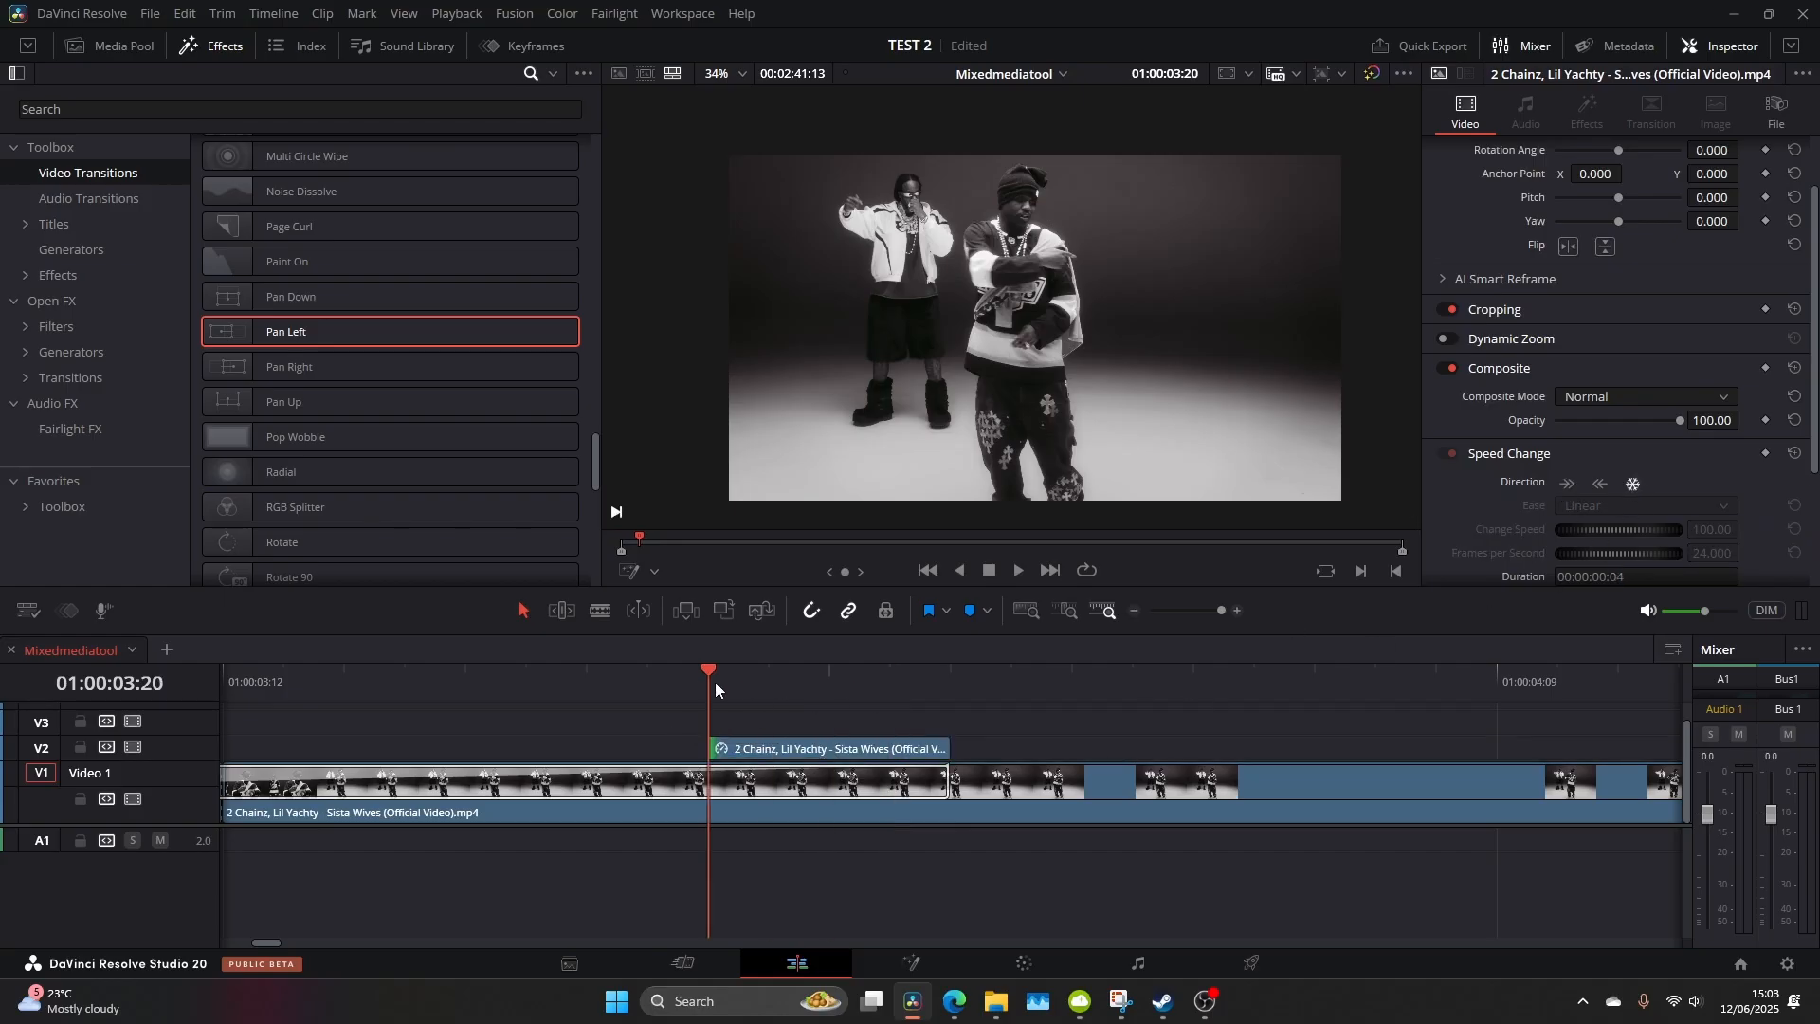
Stretch the freeze frame to one second so it spans the Pan Left transition
key(space)
key(space)
key(Left)
click(1206, 610)
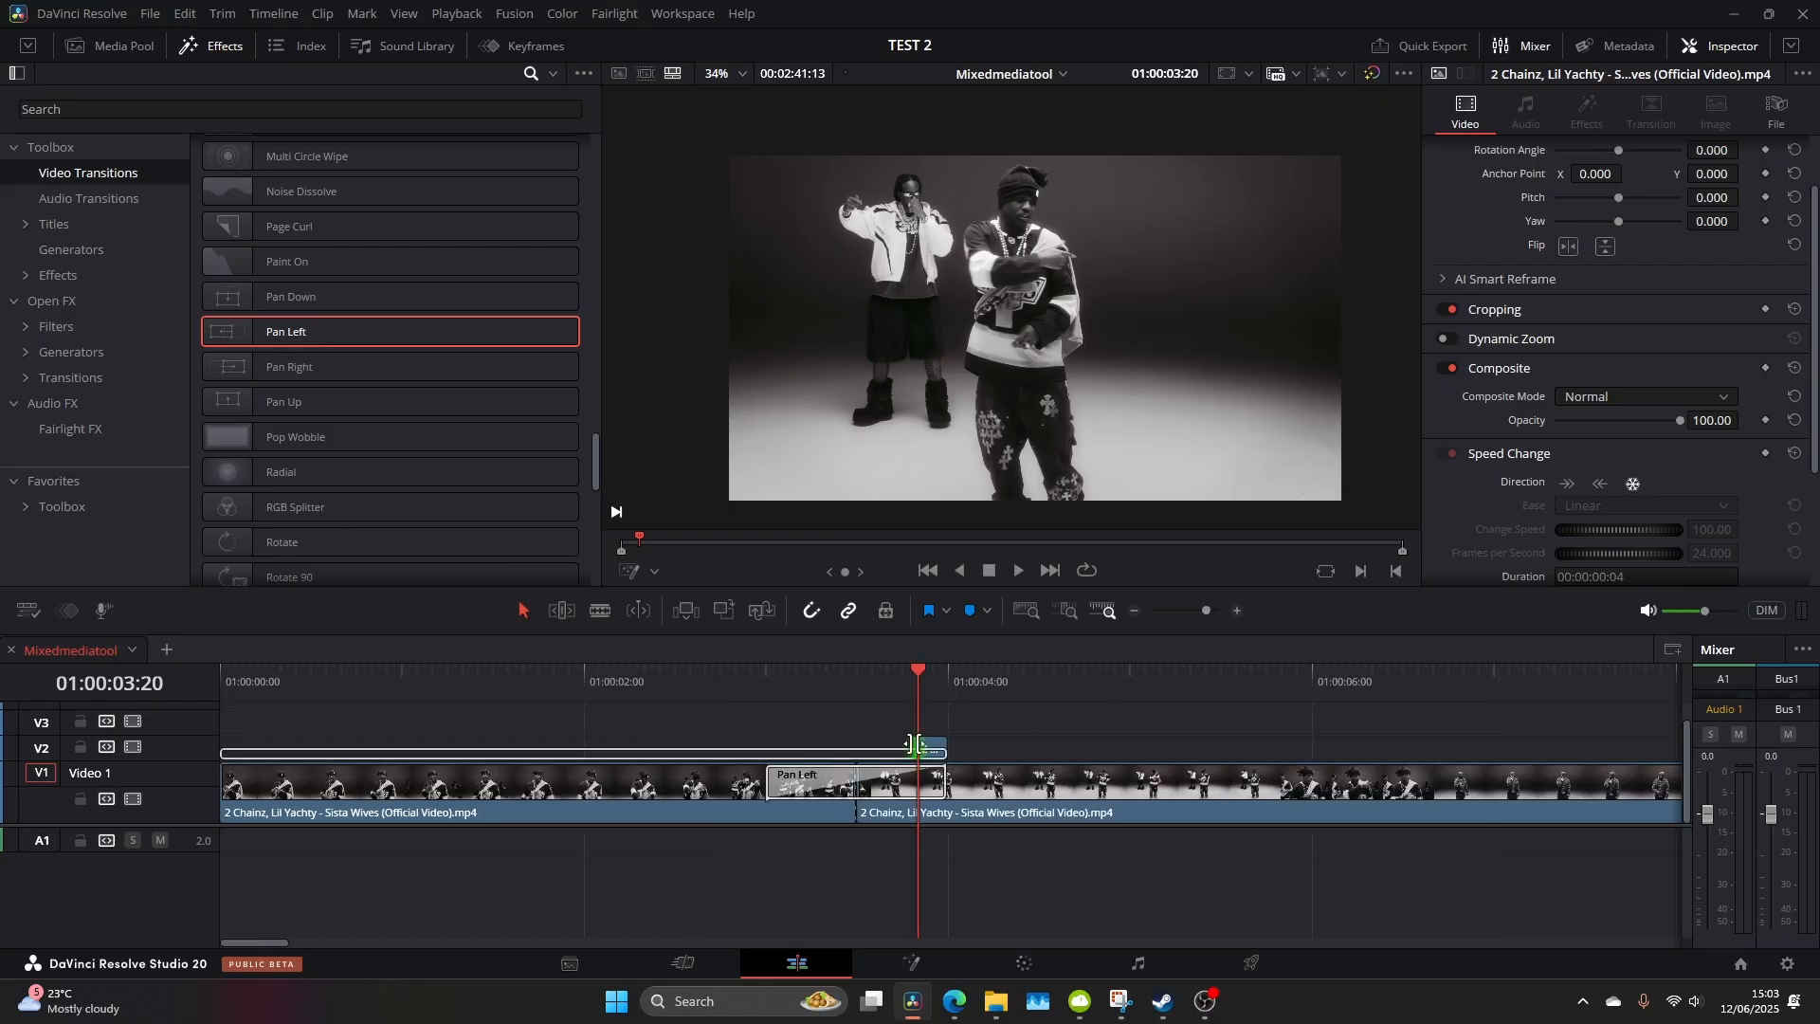
drag(925, 746, 764, 746)
mouse_move(711, 680)
mouse_down()
mouse_move(1004, 700)
mouse_move(729, 699)
mouse_move(820, 701)
mouse_up()
click(821, 747)
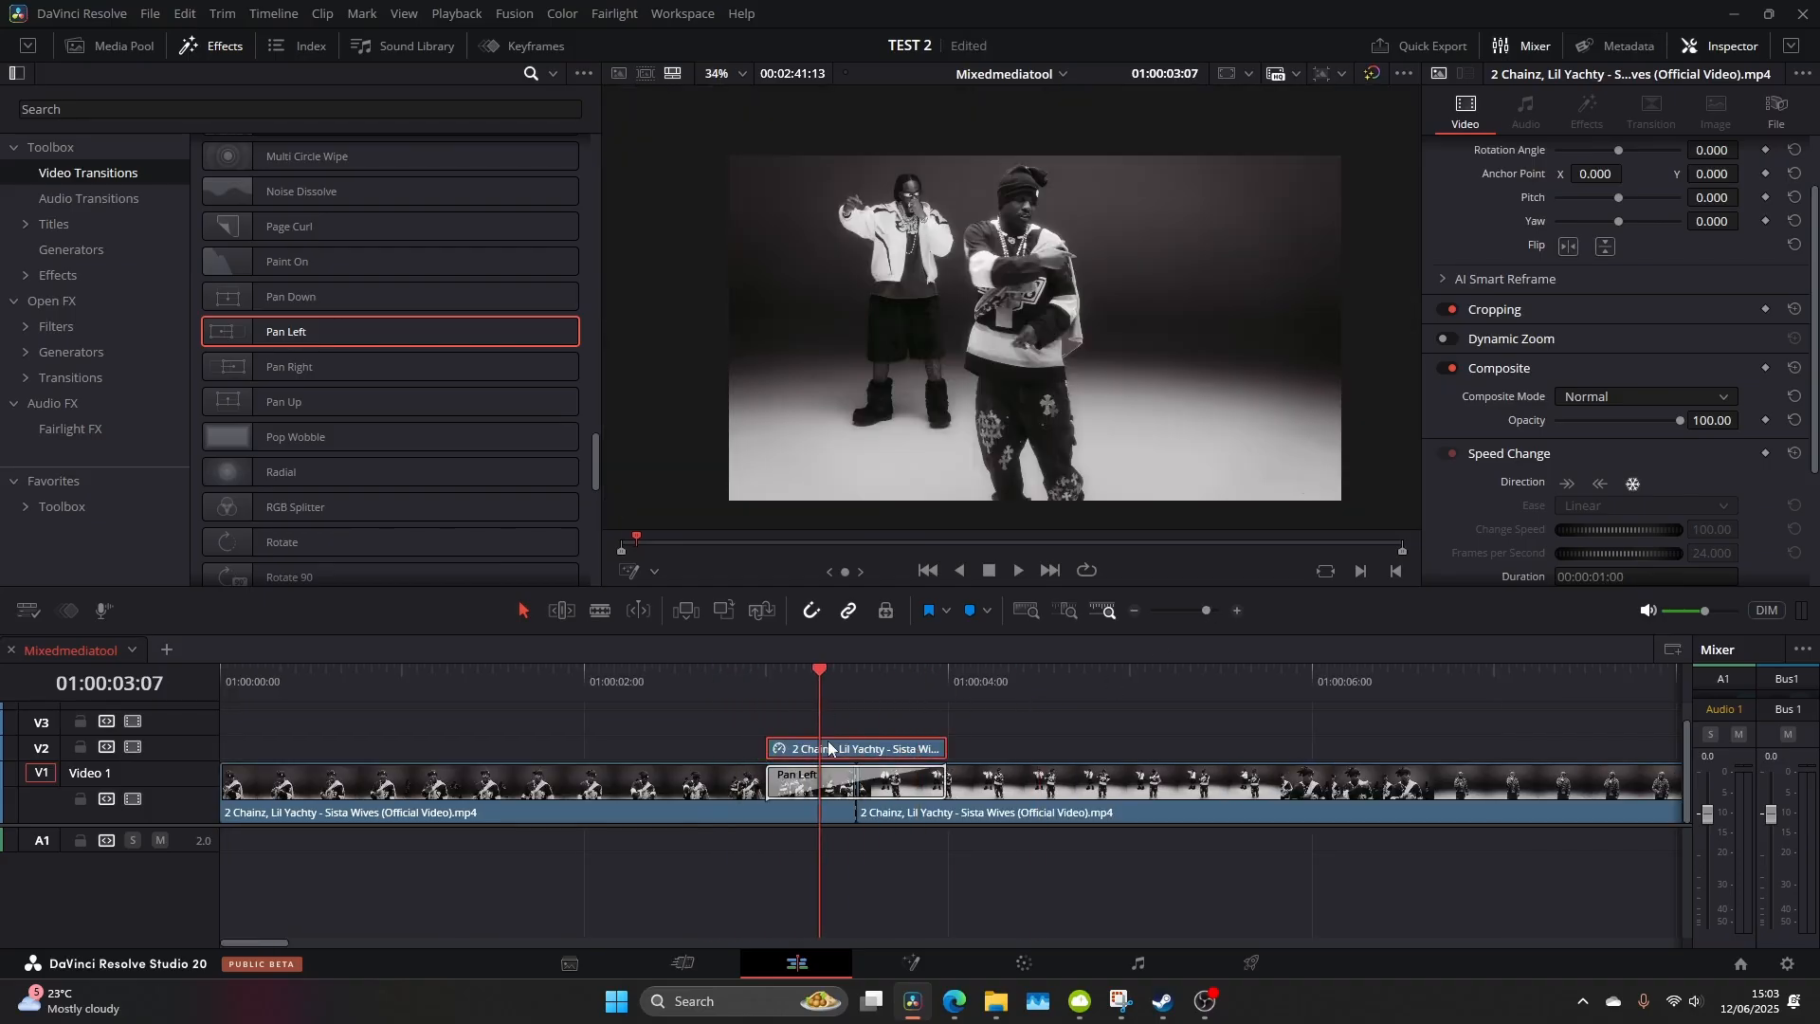
click(913, 963)
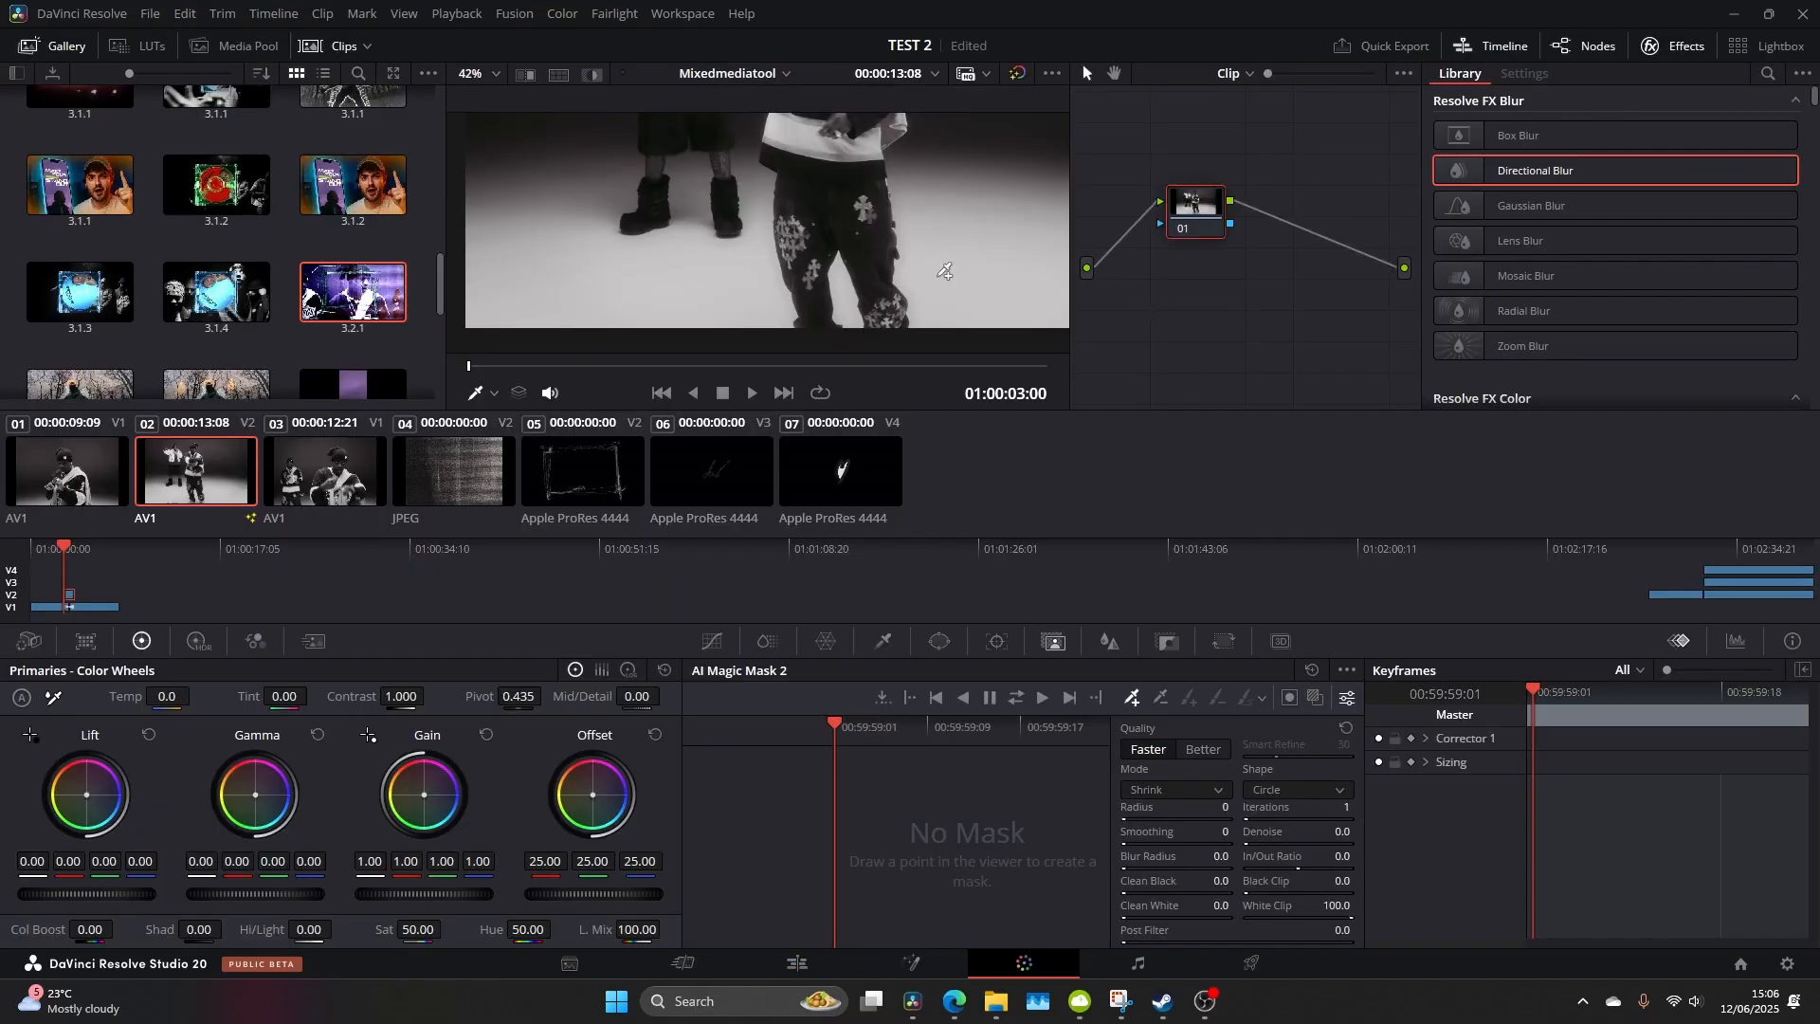
Add an alpha output, Magic Mask the performer at Better quality and track forward
right_click(1300, 265)
click(1372, 358)
scroll(892, 294, down, 2)
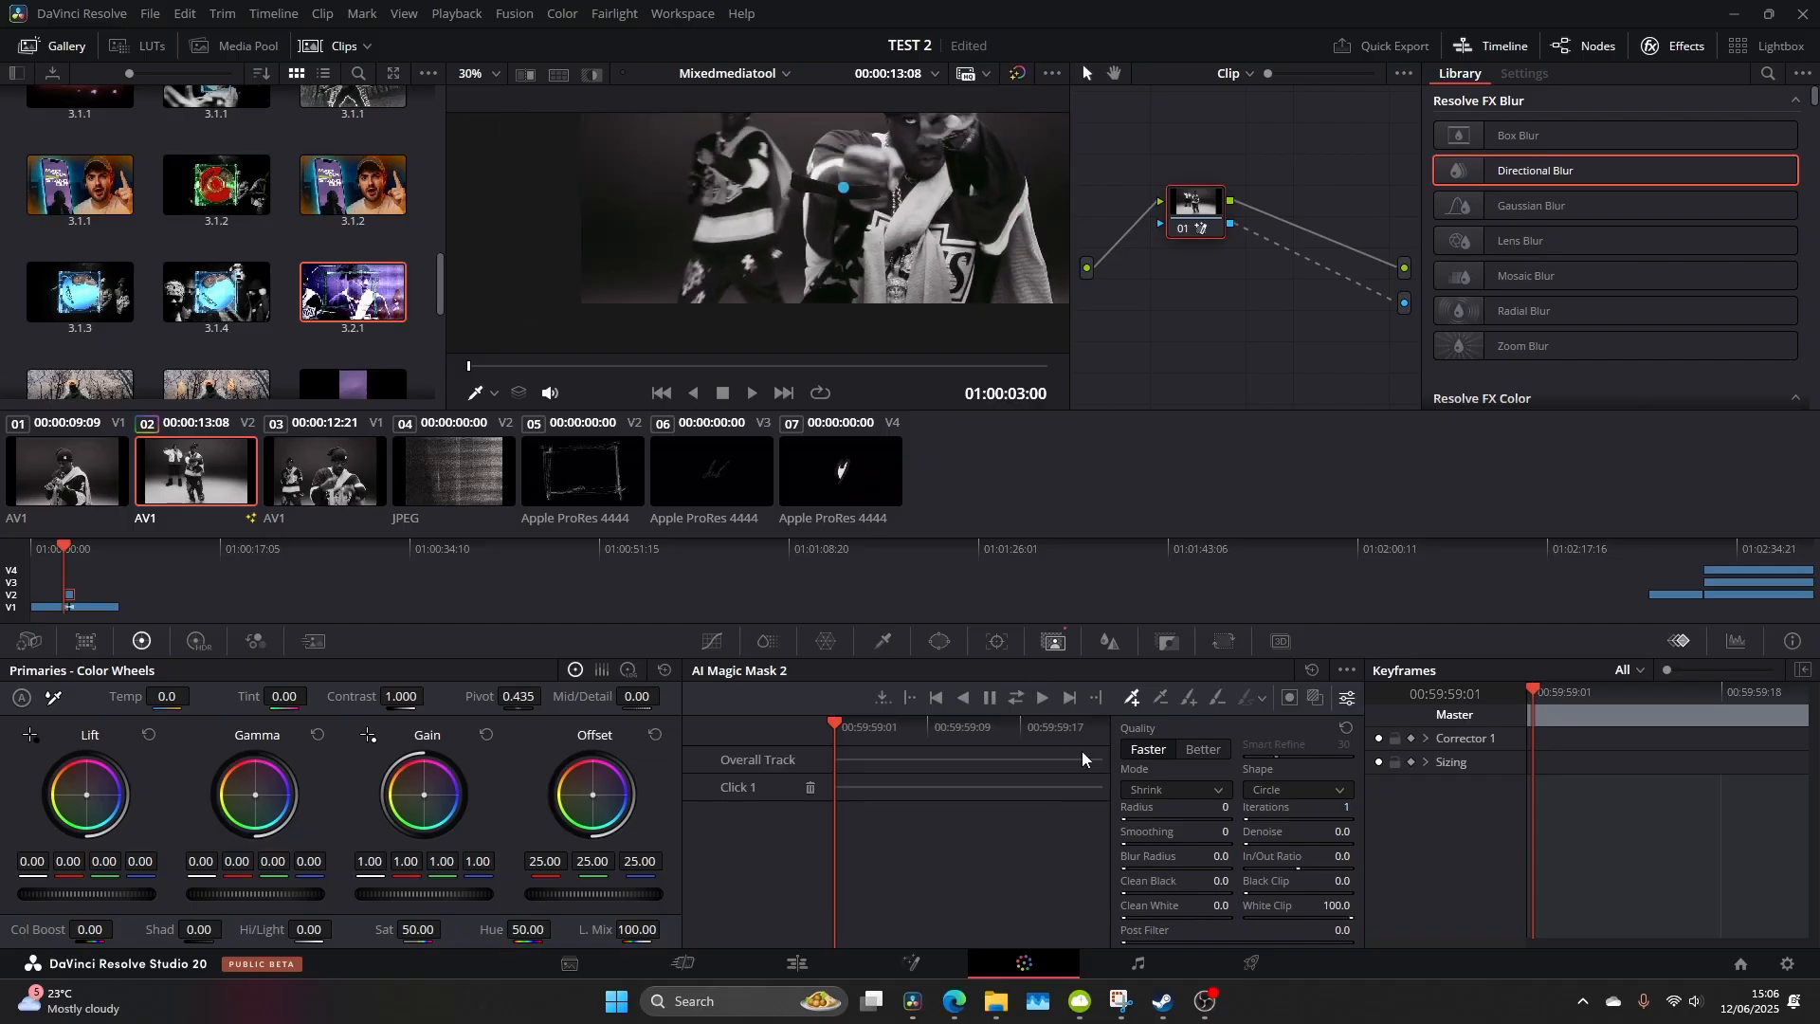
click(1220, 749)
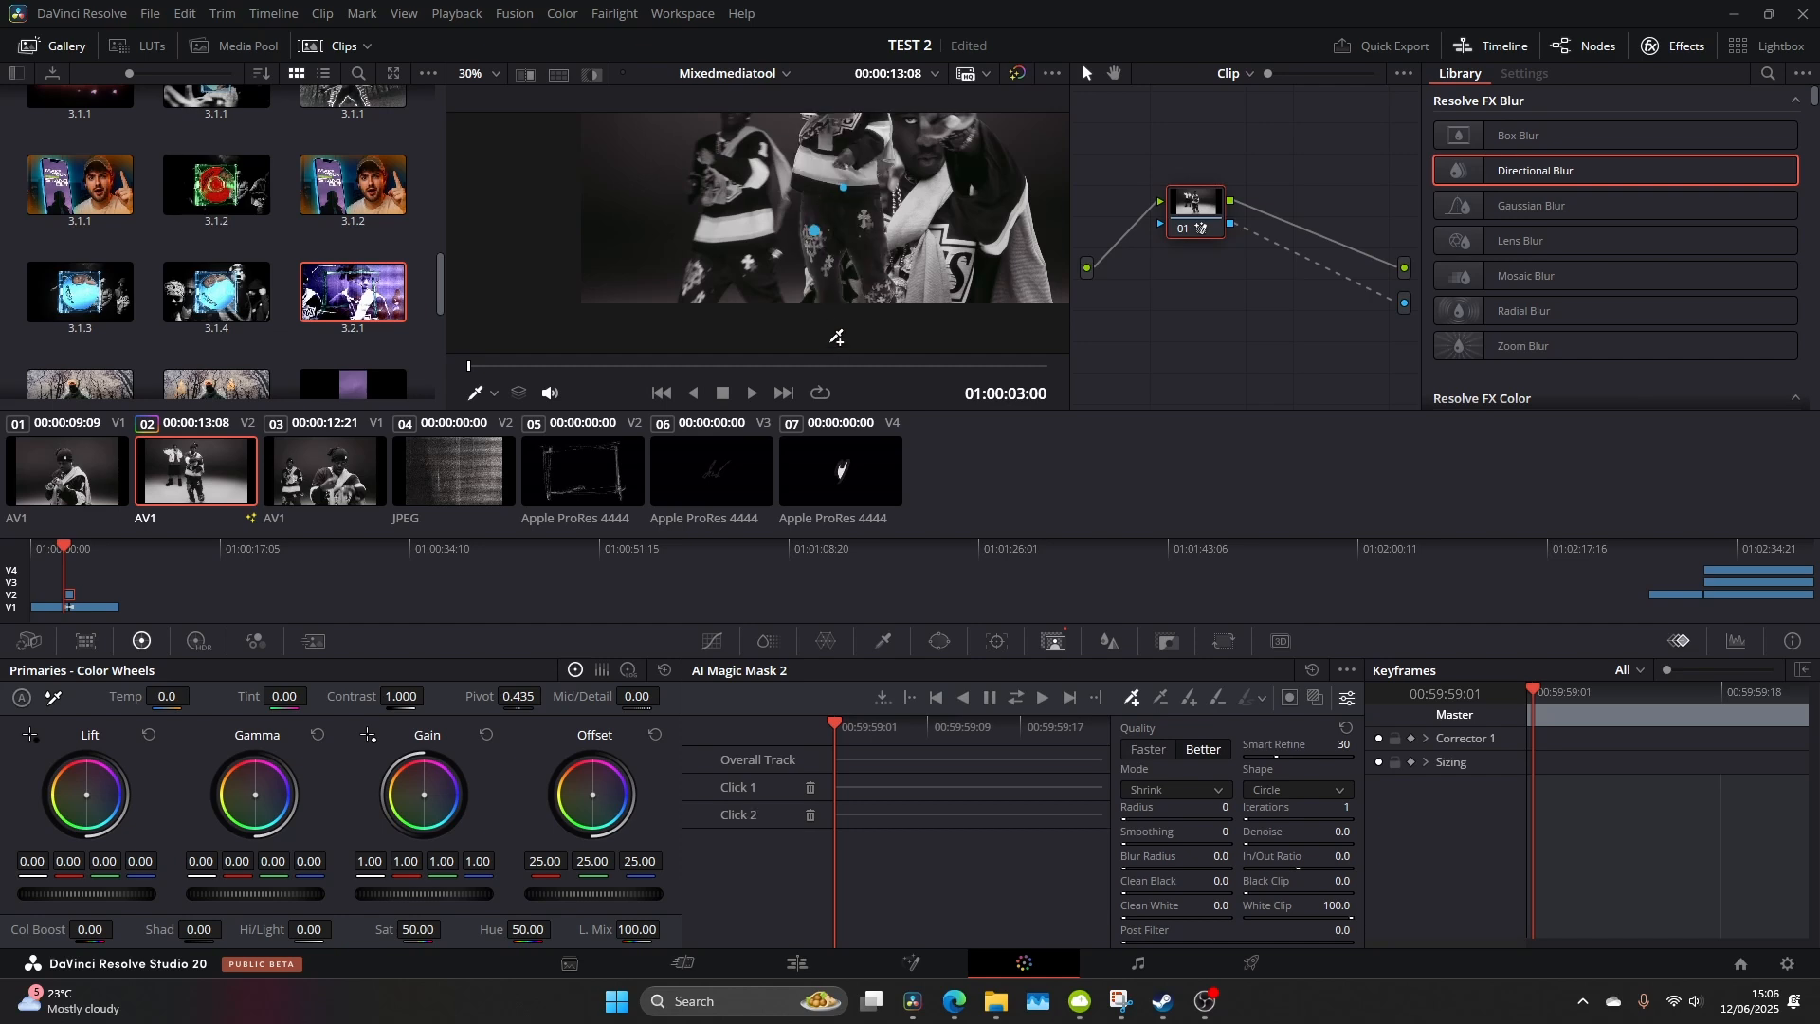
click(858, 250)
scroll(858, 250, up, 3)
scroll(852, 224, up, 1)
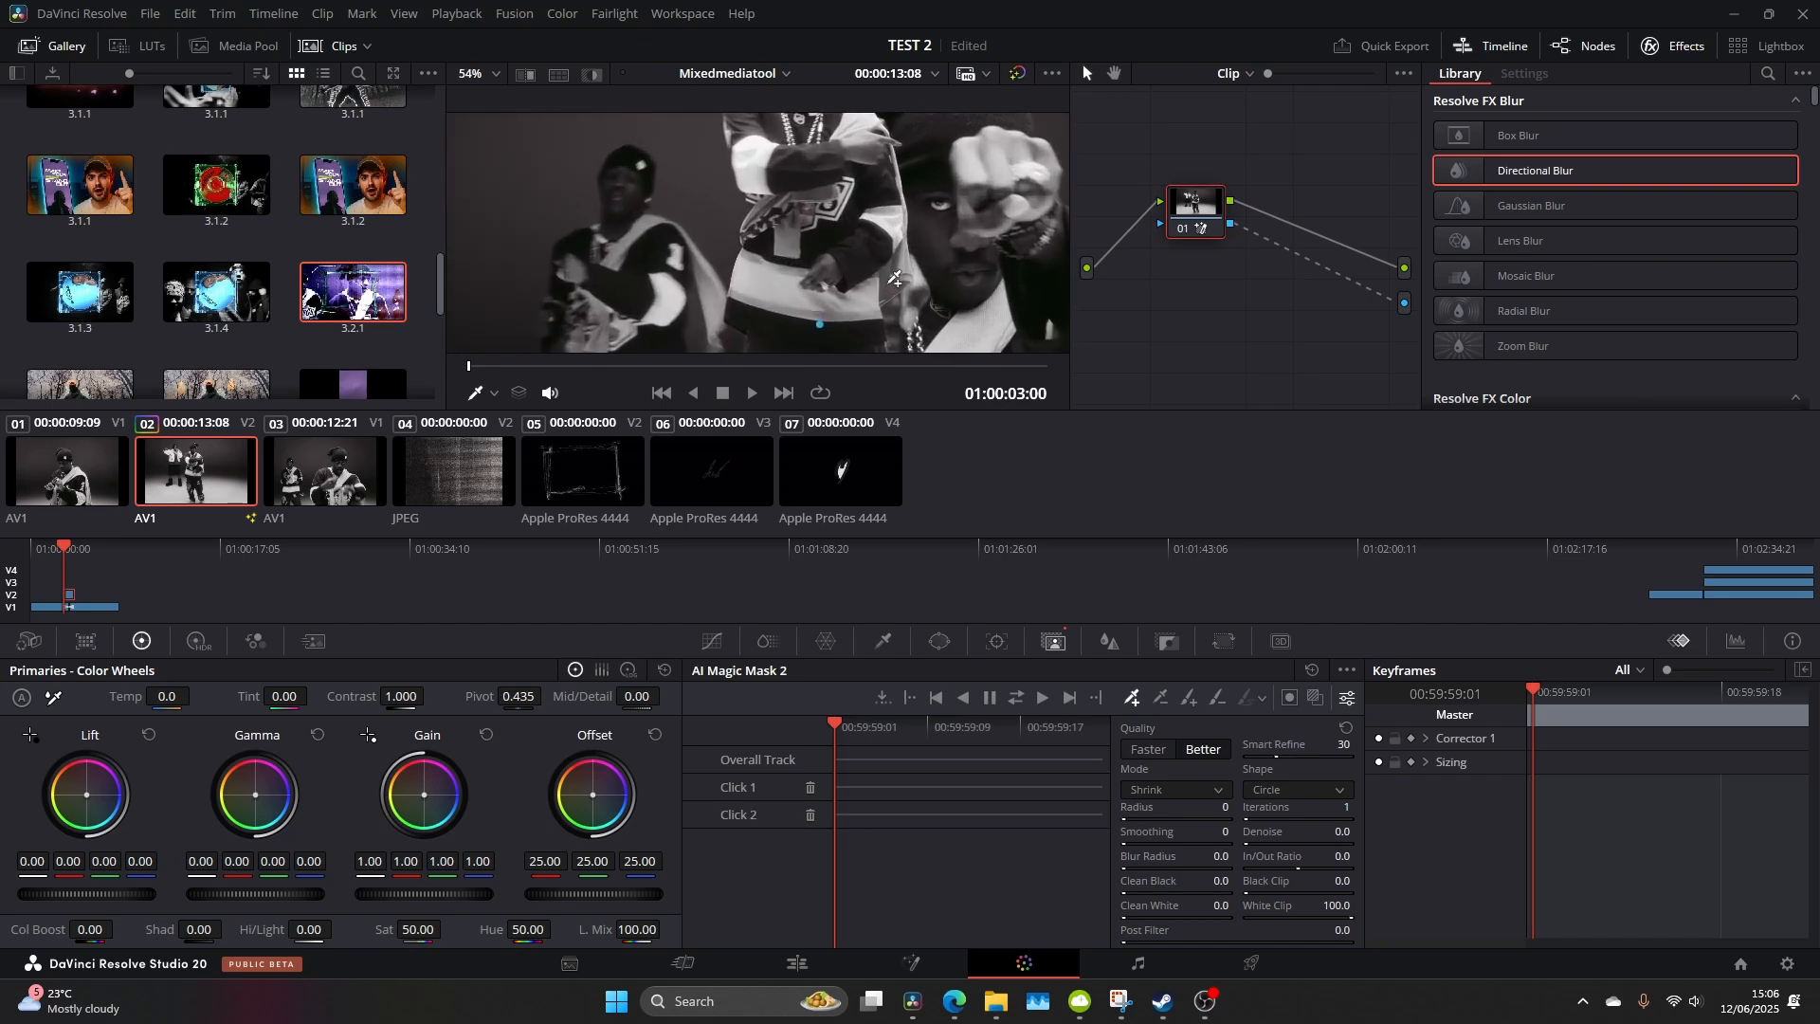
click(835, 257)
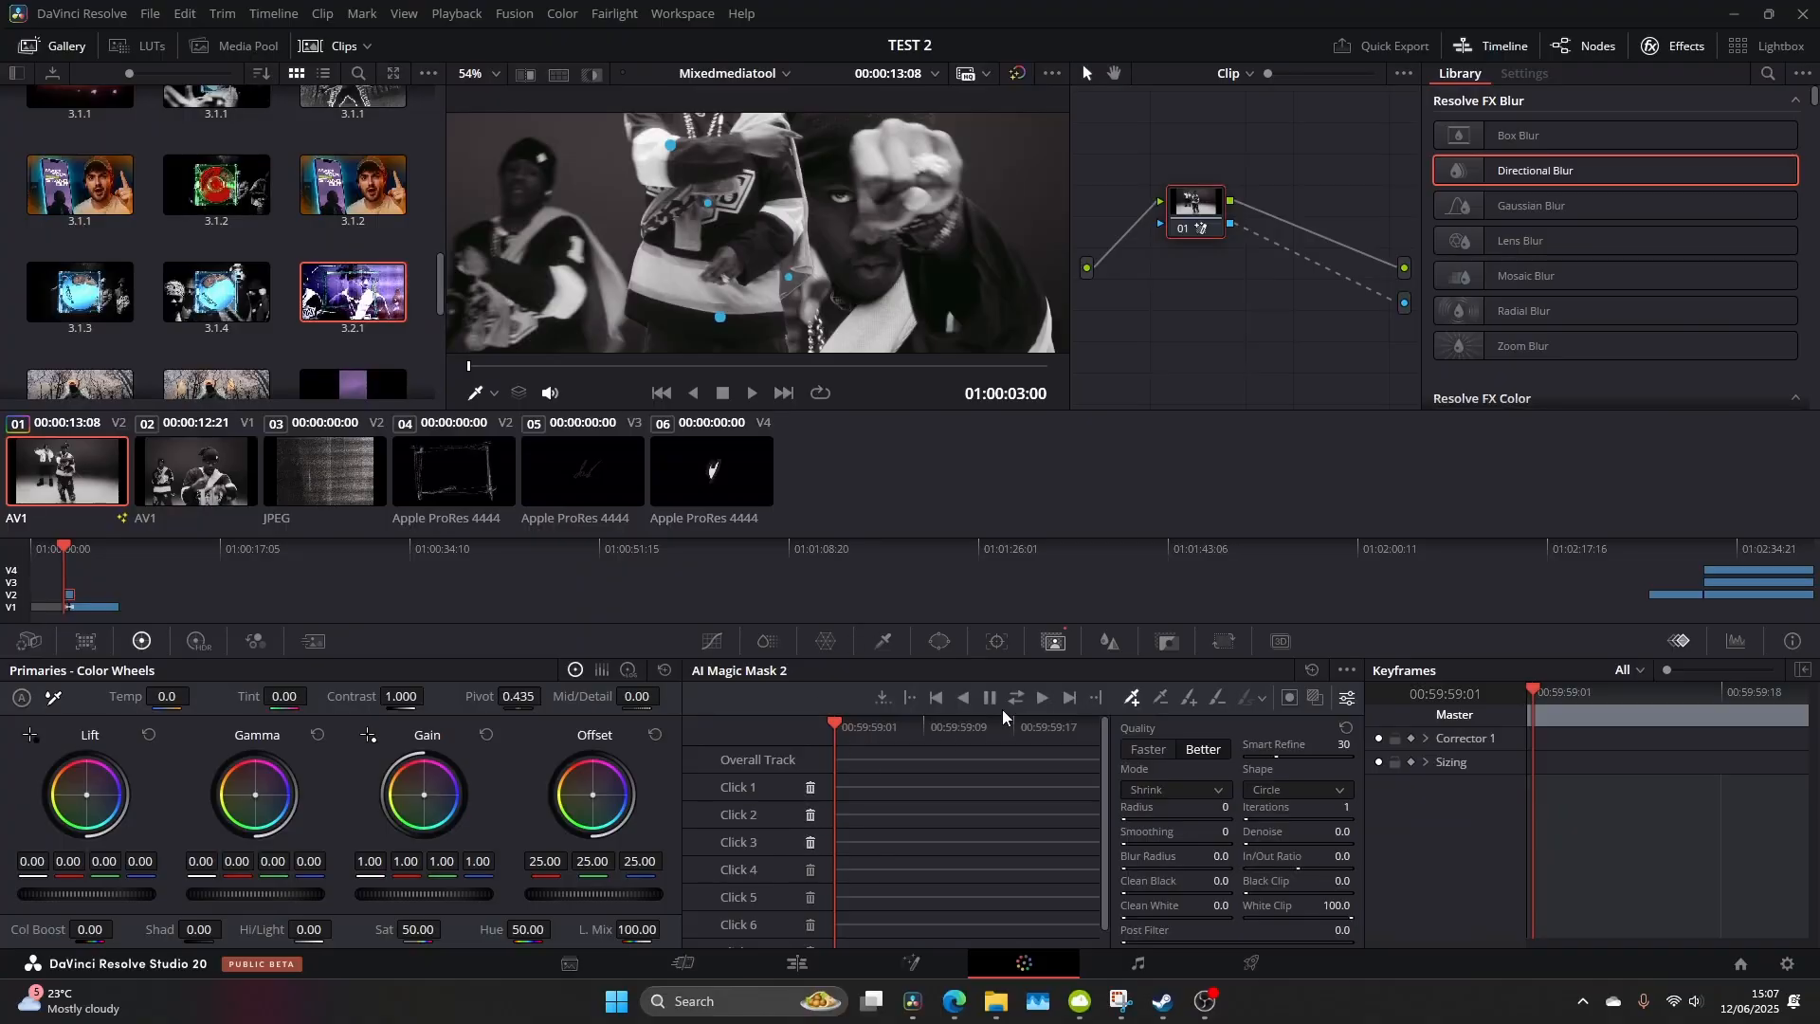
click(1050, 702)
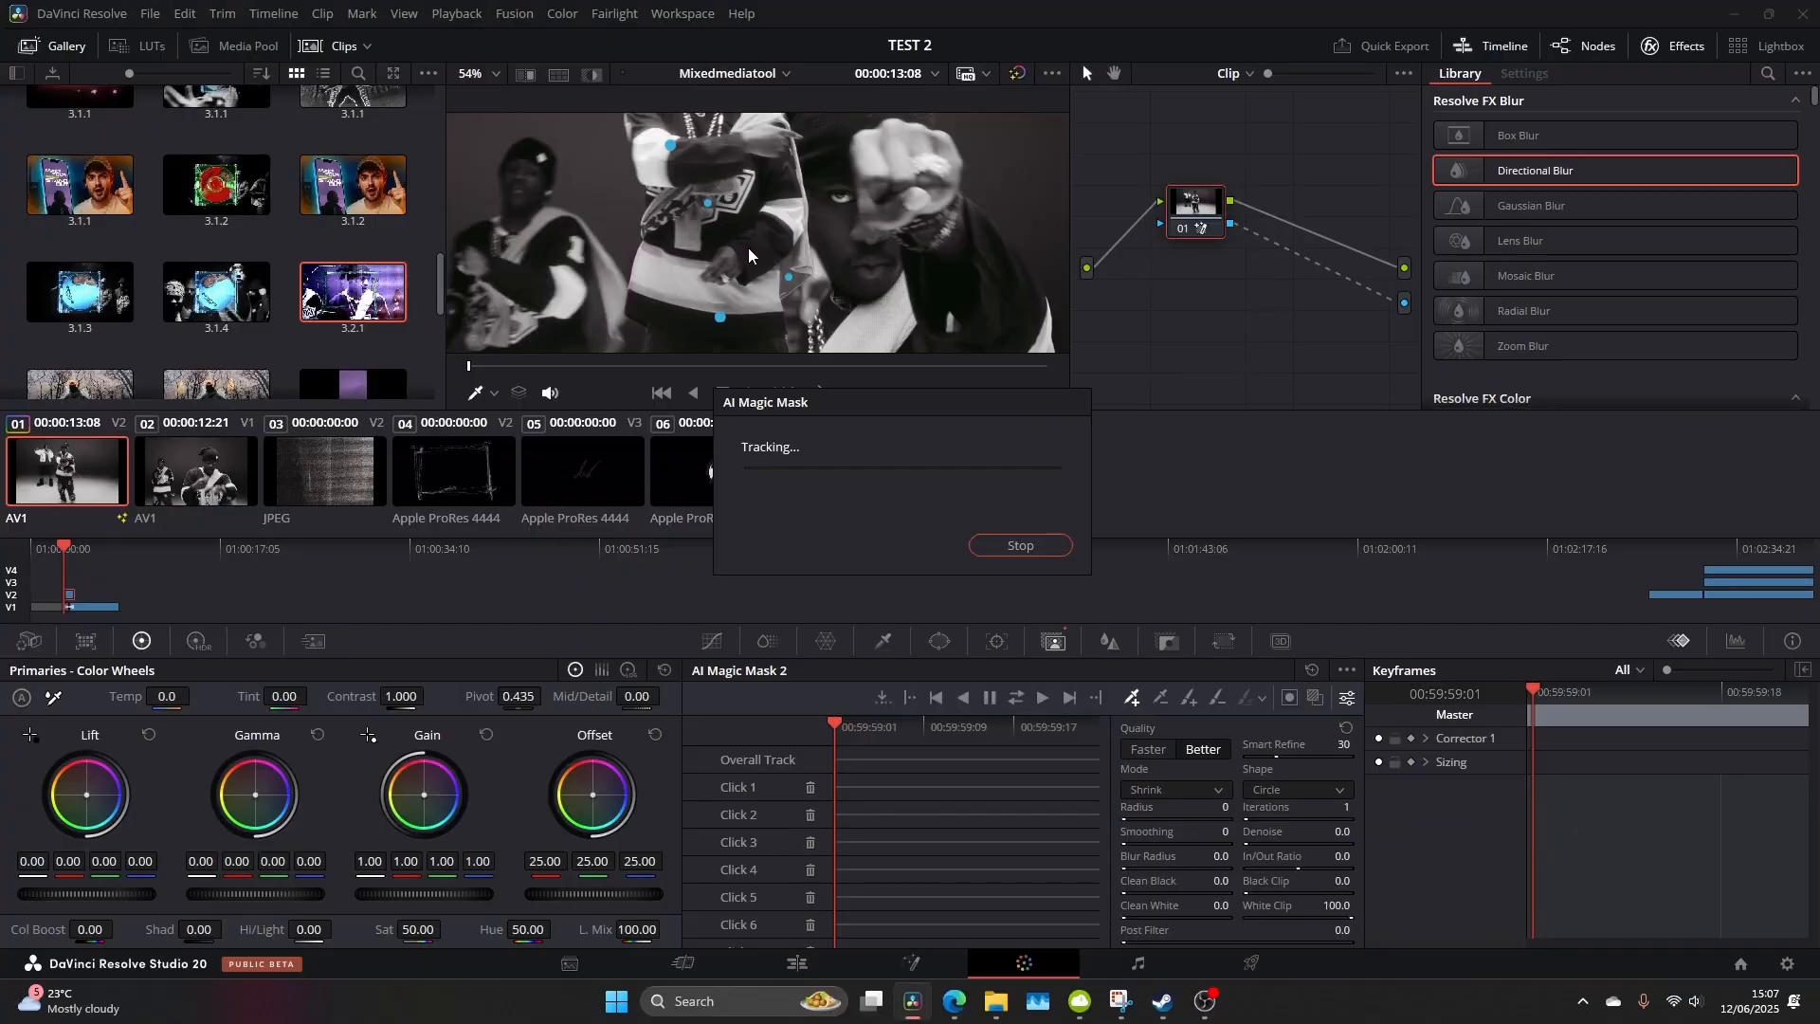
click(825, 971)
Bring up Render in Place for the V2 freeze-frame clip with DNxHR as codec
drag(920, 681, 800, 726)
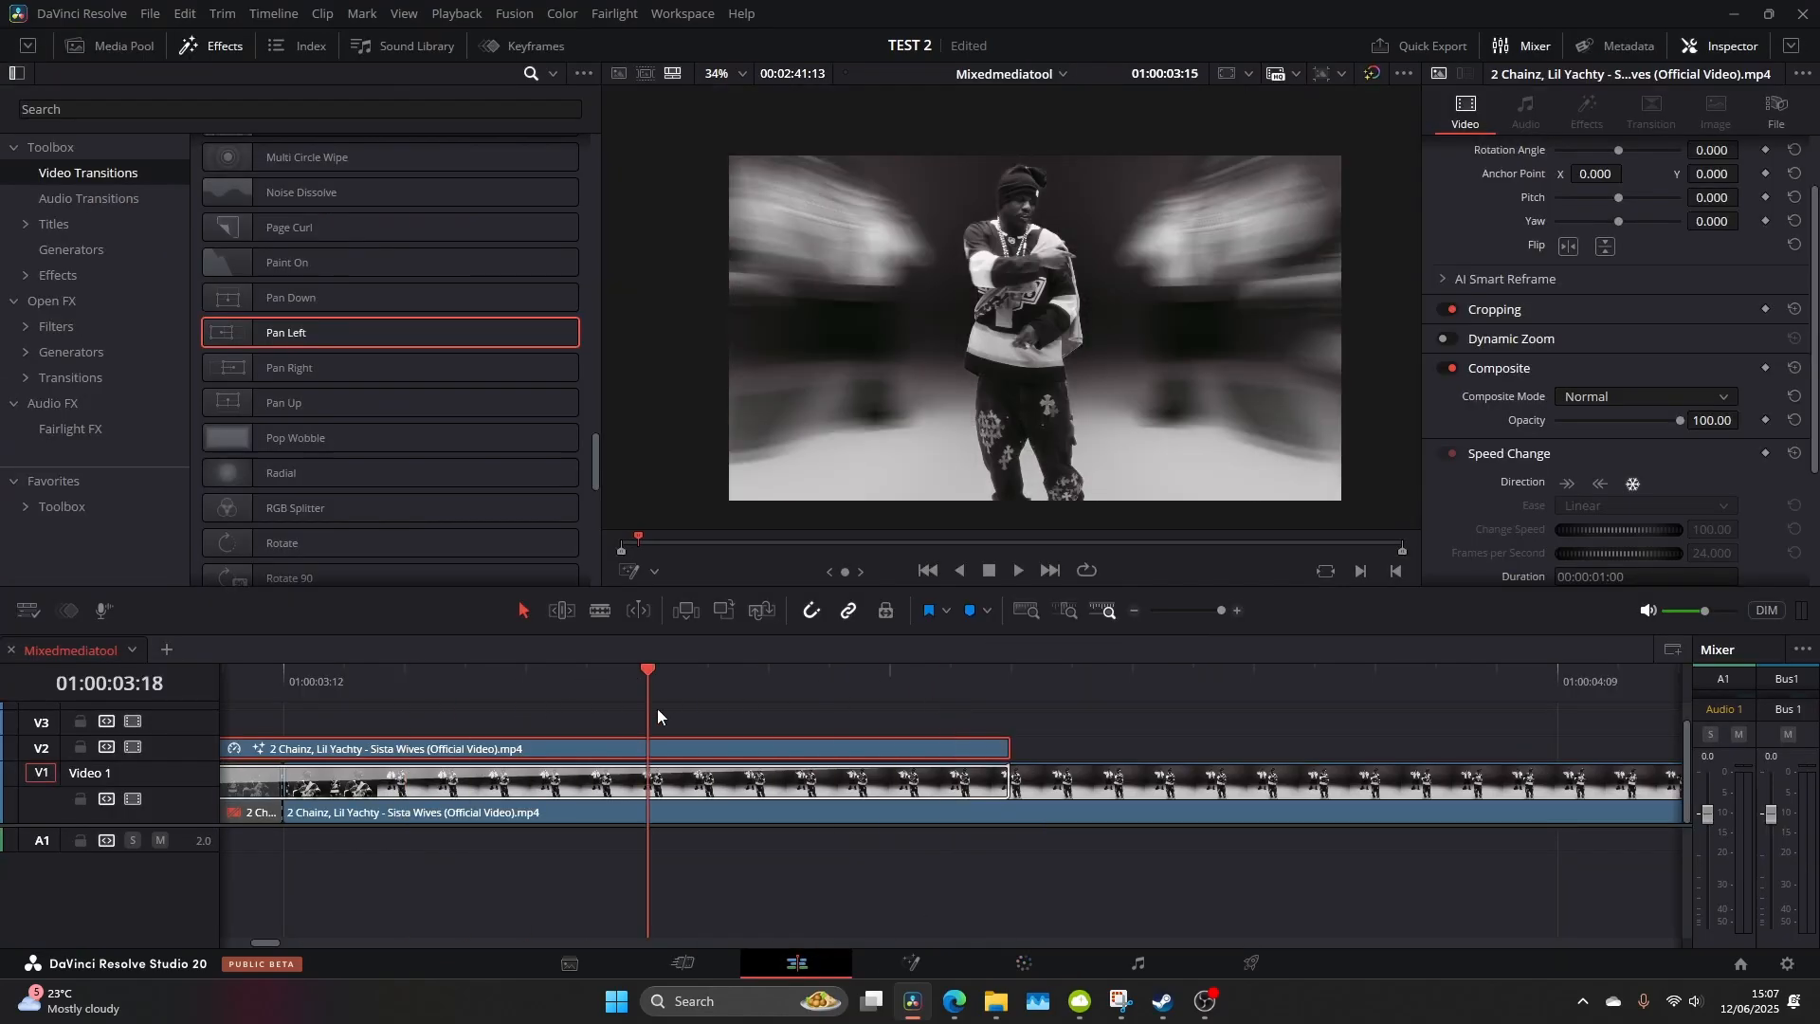
scroll(805, 722, down, 3)
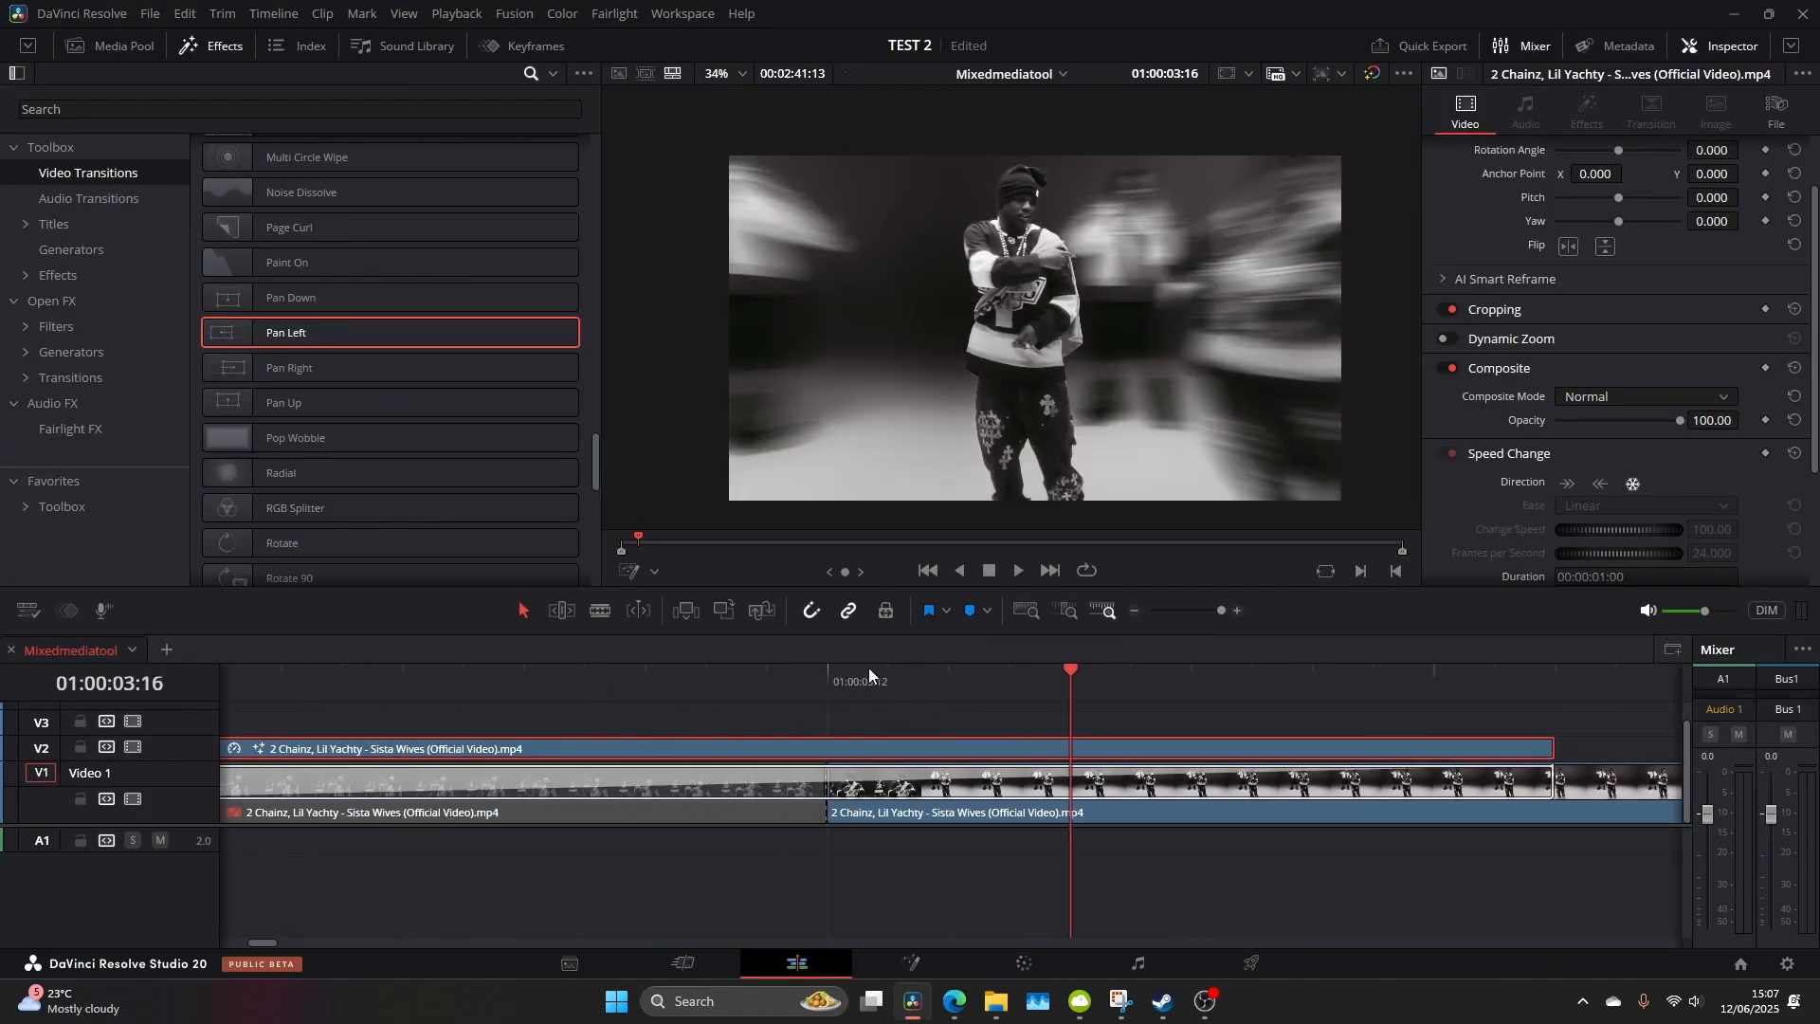
scroll(1215, 611, down, 2)
drag(780, 684, 734, 718)
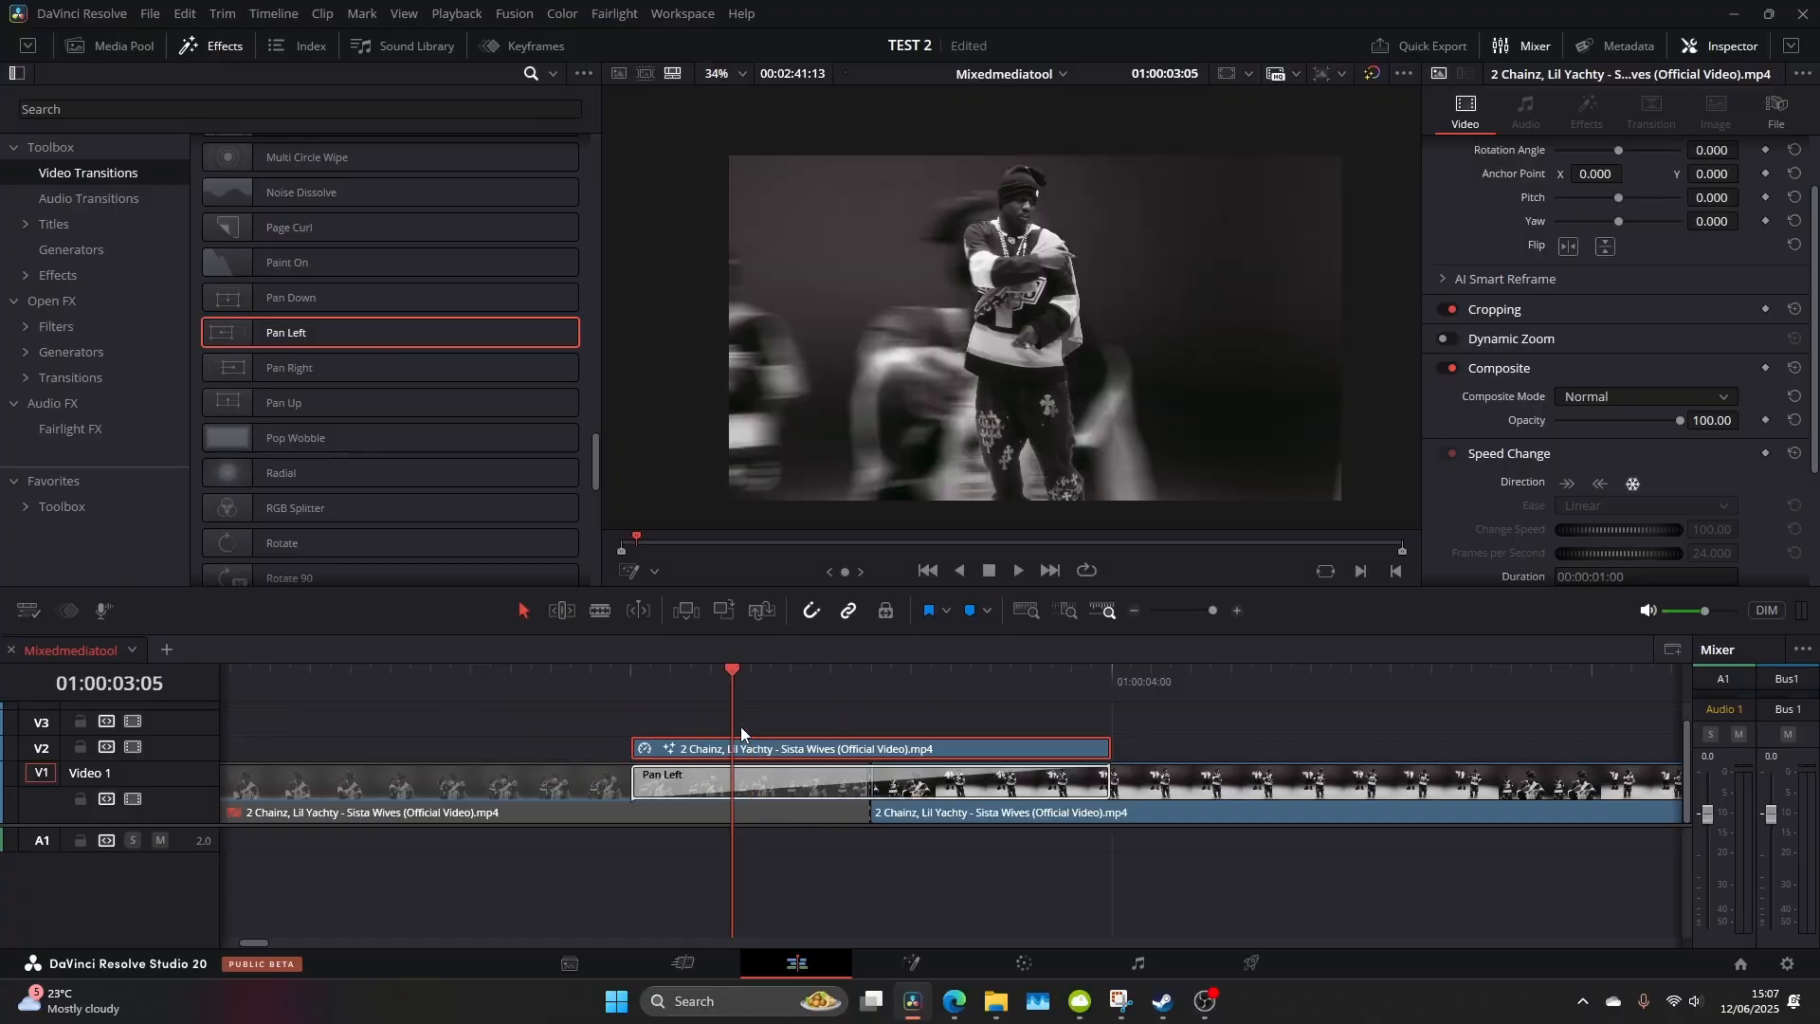
right_click(746, 748)
click(934, 198)
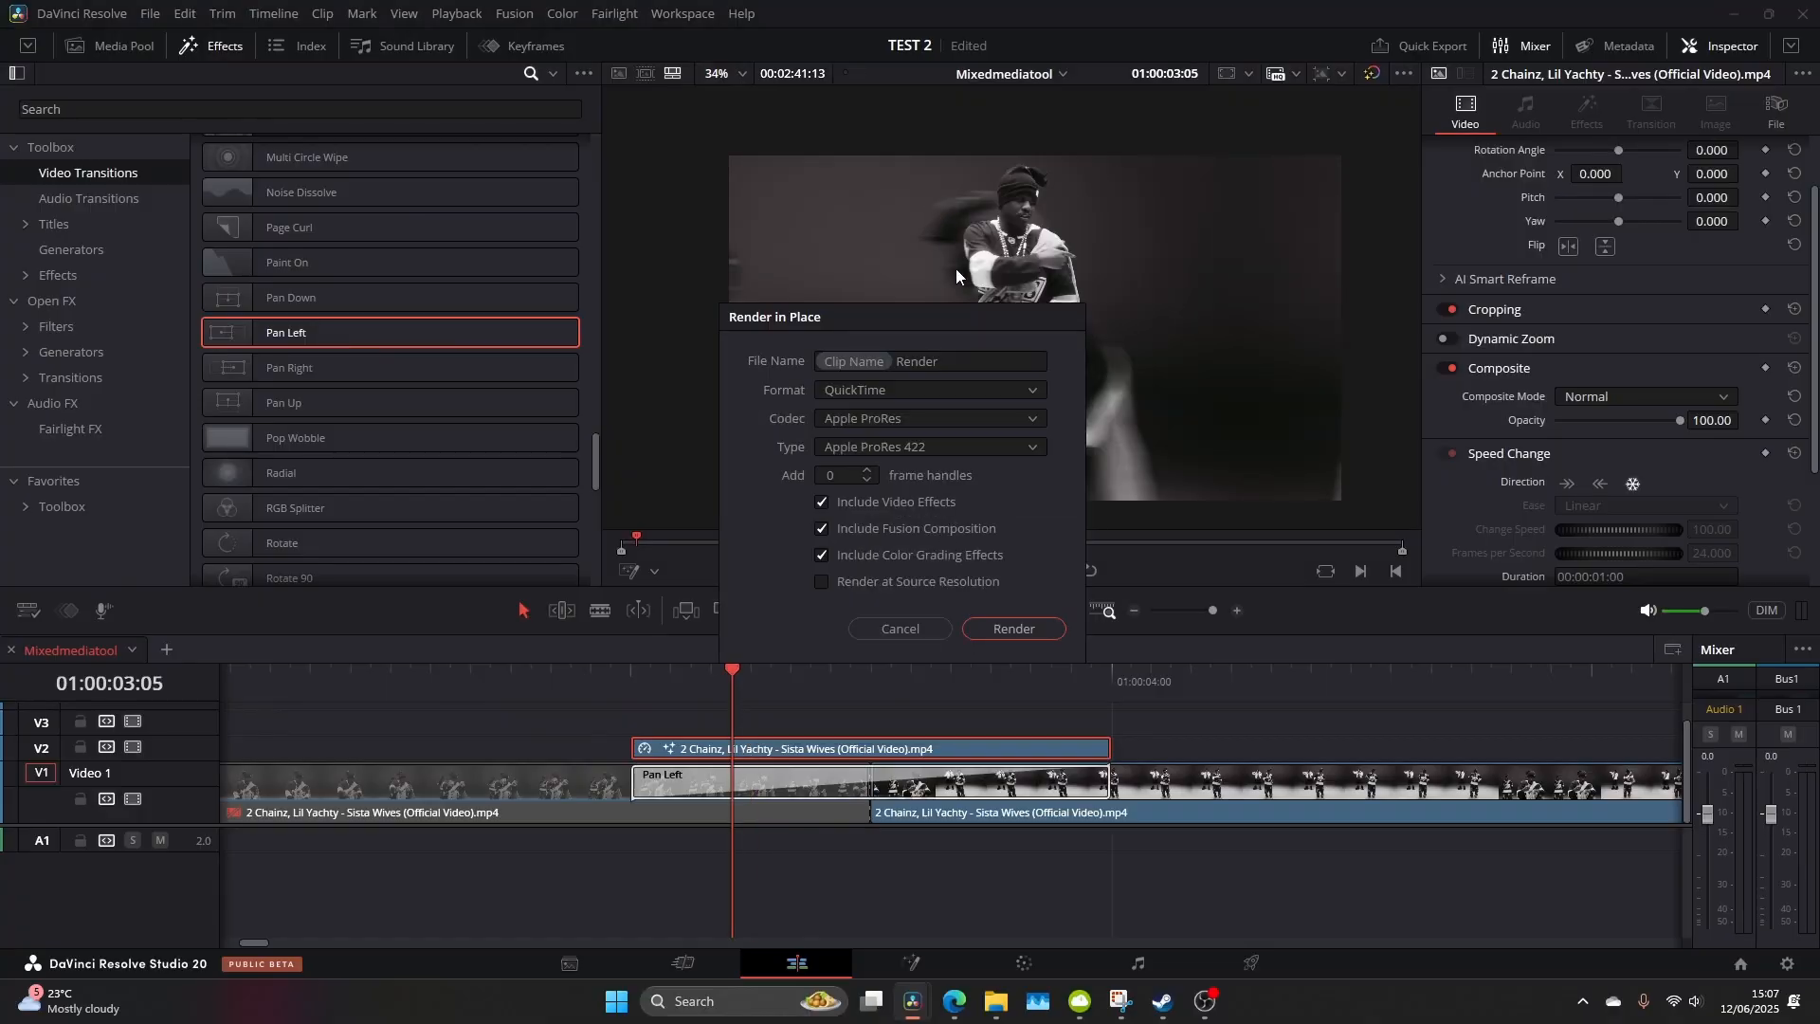
click(917, 420)
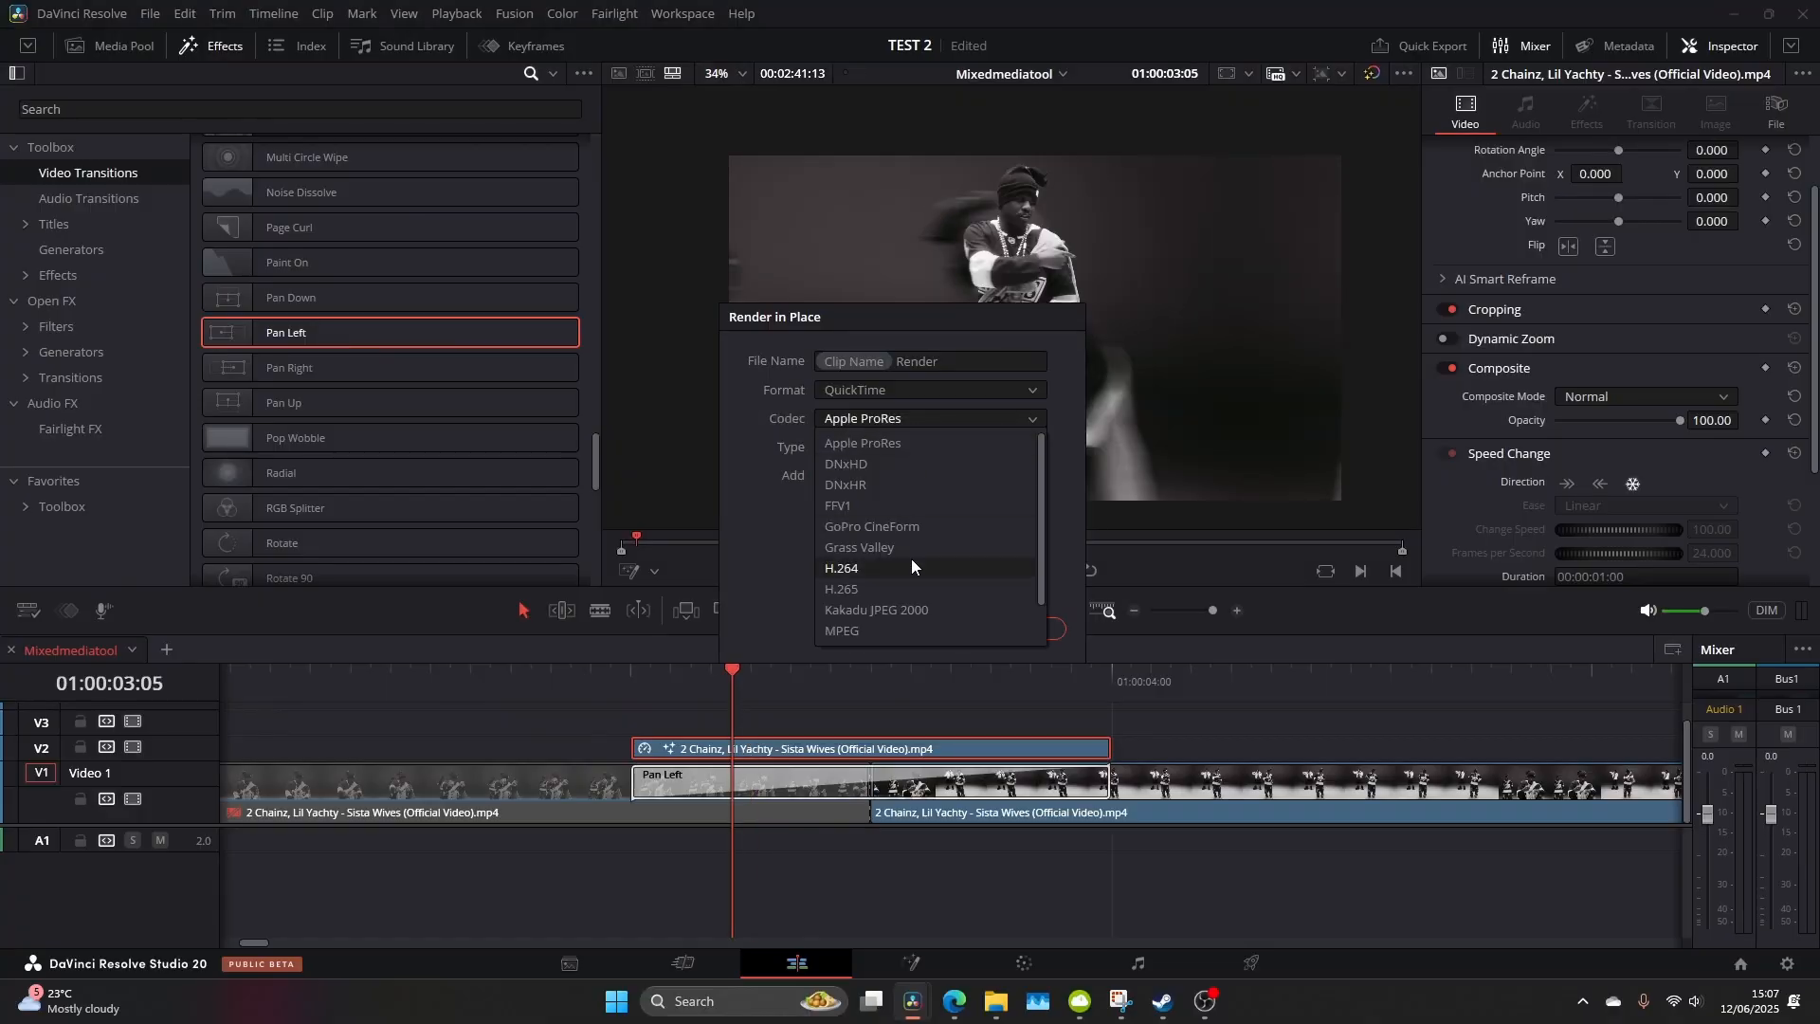
click(900, 483)
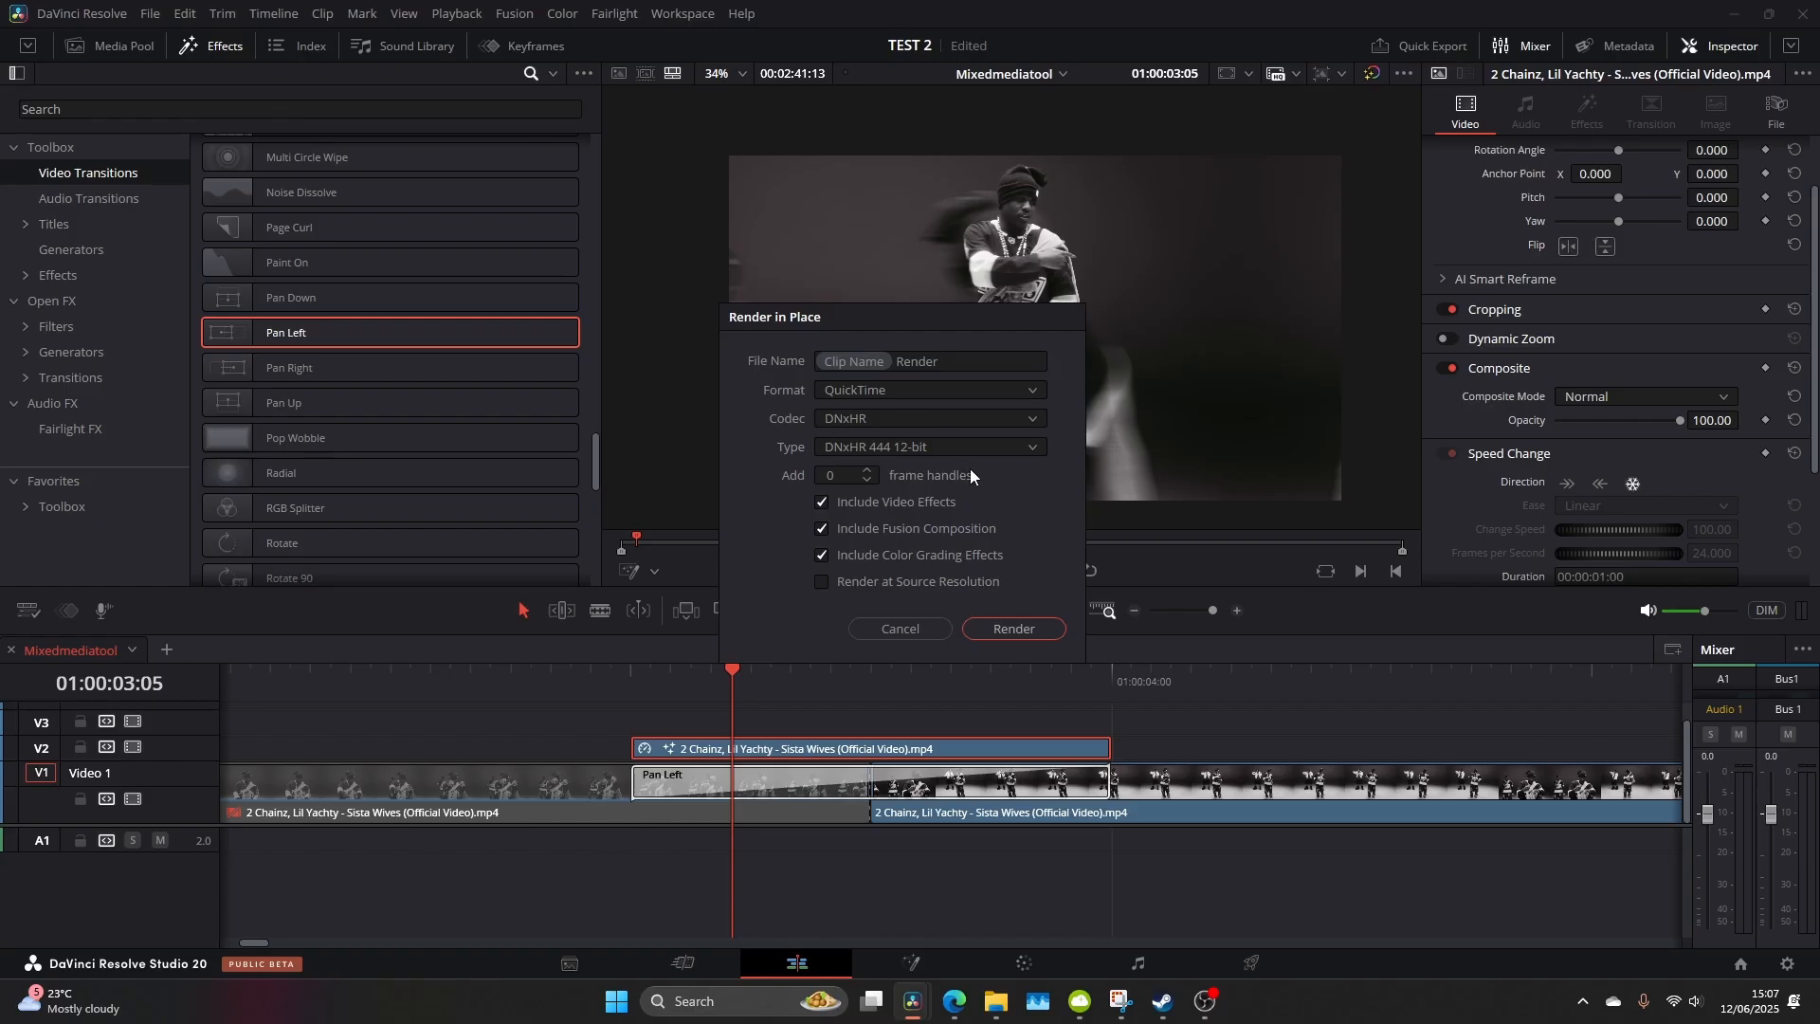
Render the V2 clip in place and drop a Page Curl transition at its start
click(1013, 627)
click(186, 110)
text(page)
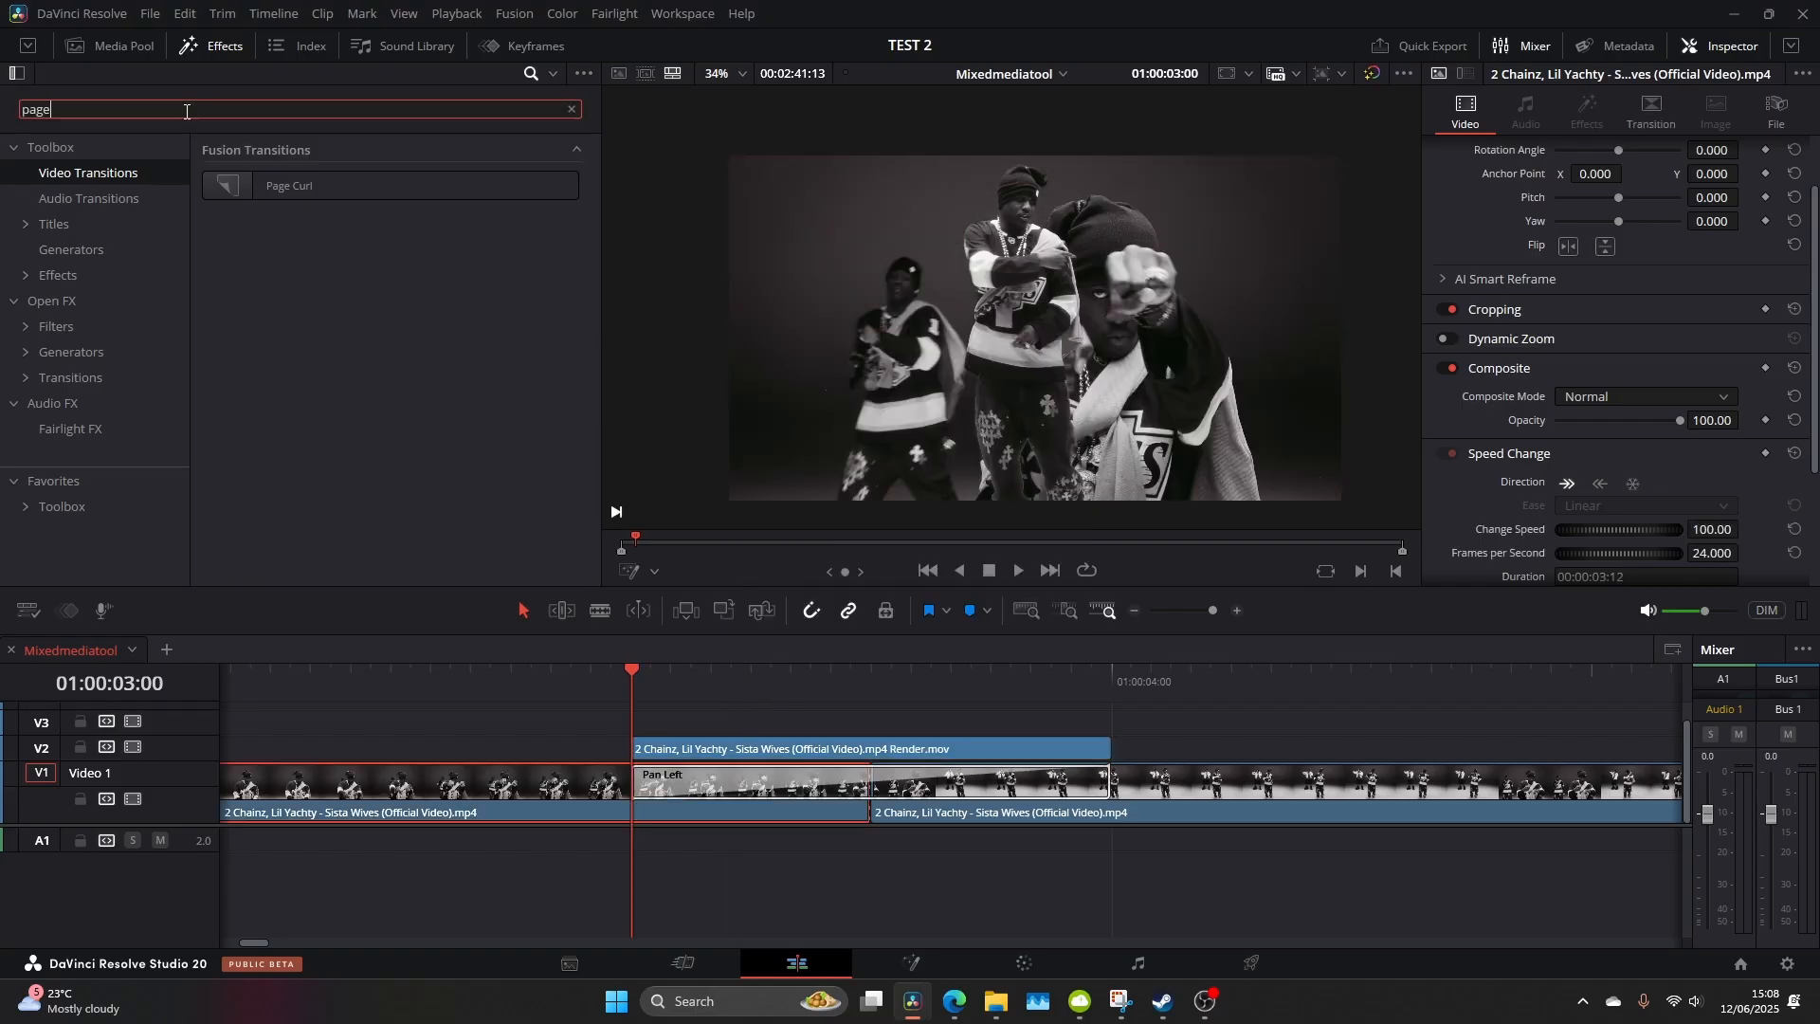
drag(297, 182, 644, 749)
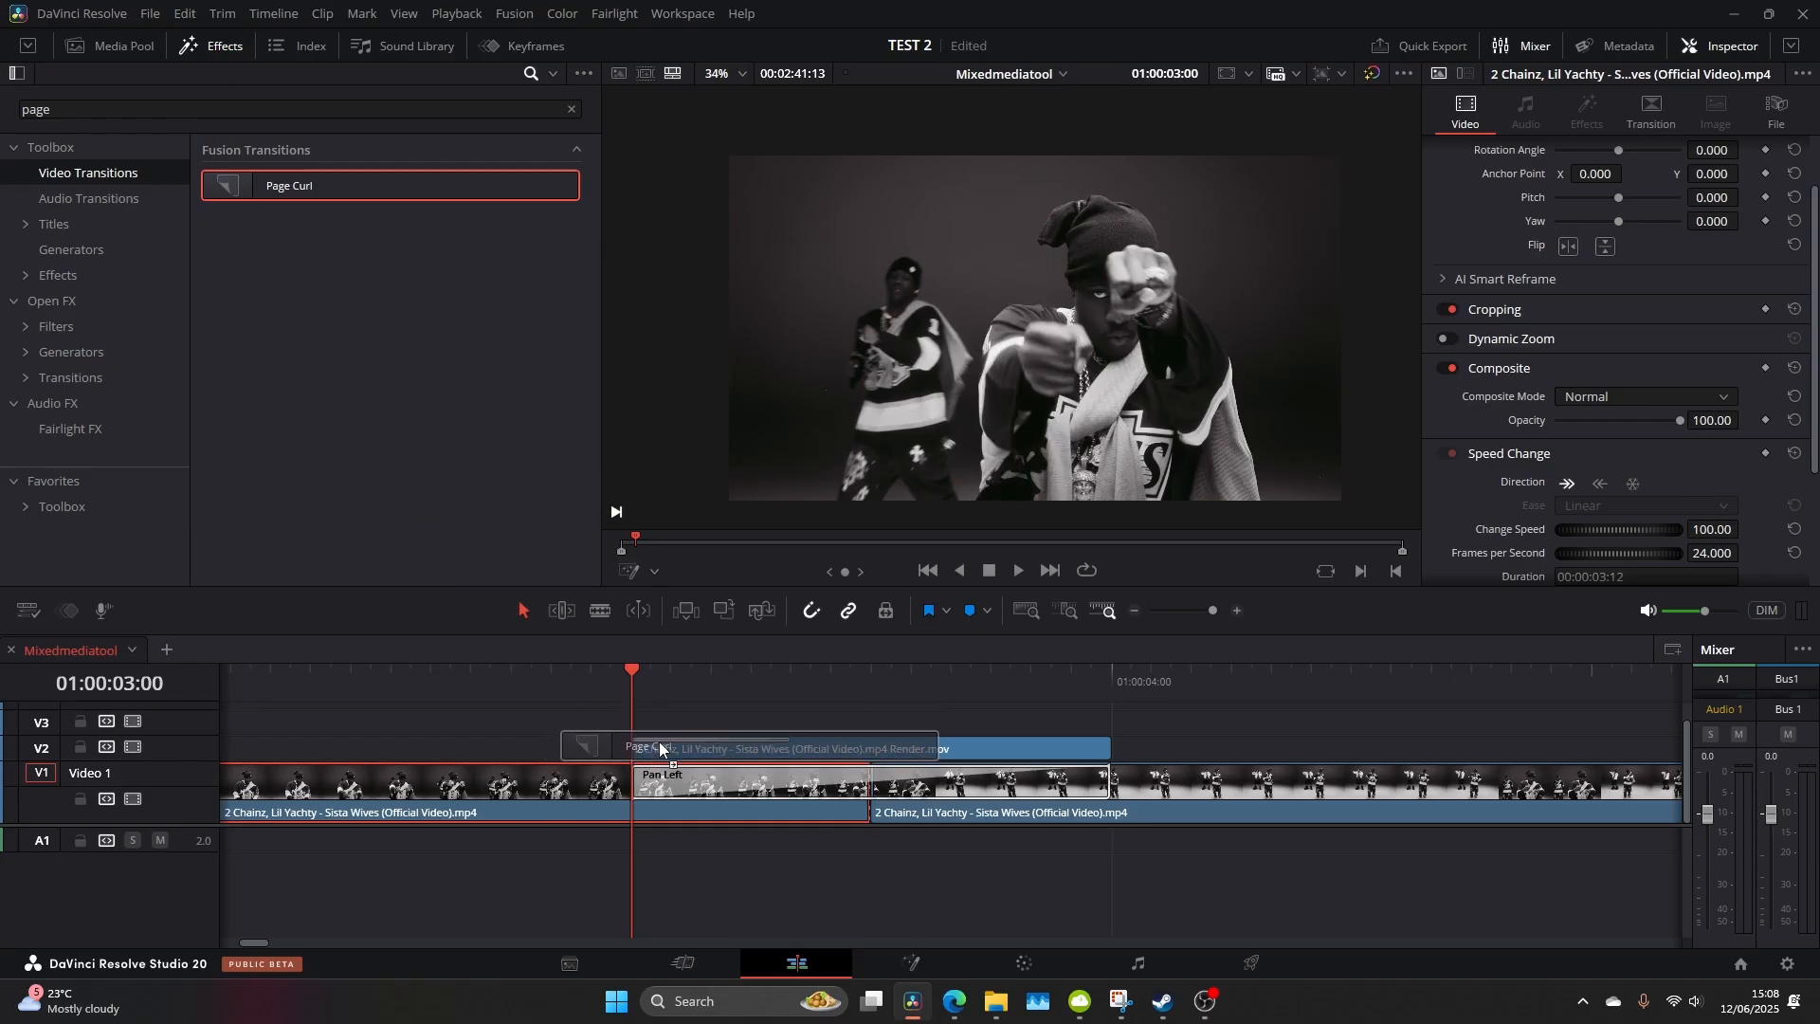
drag(644, 750, 640, 750)
drag(640, 668, 692, 676)
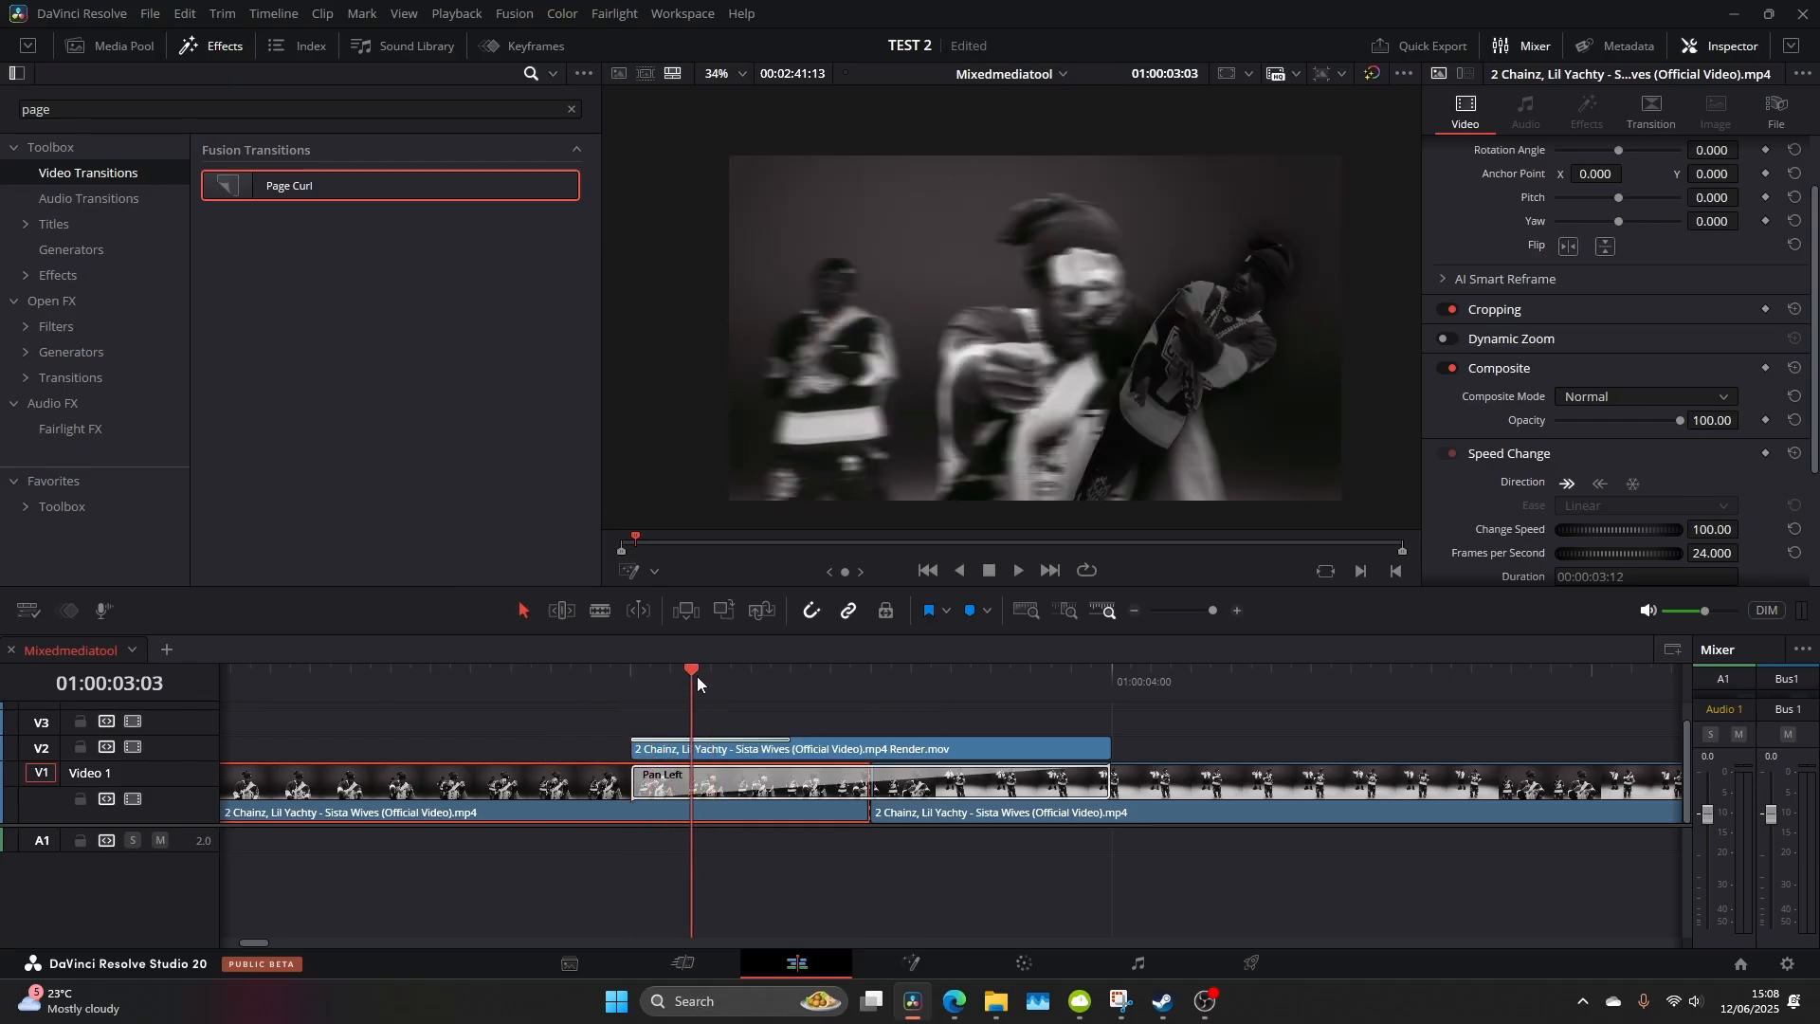
Increase the Page Curl's Curl Angle in the Inspector
click(837, 748)
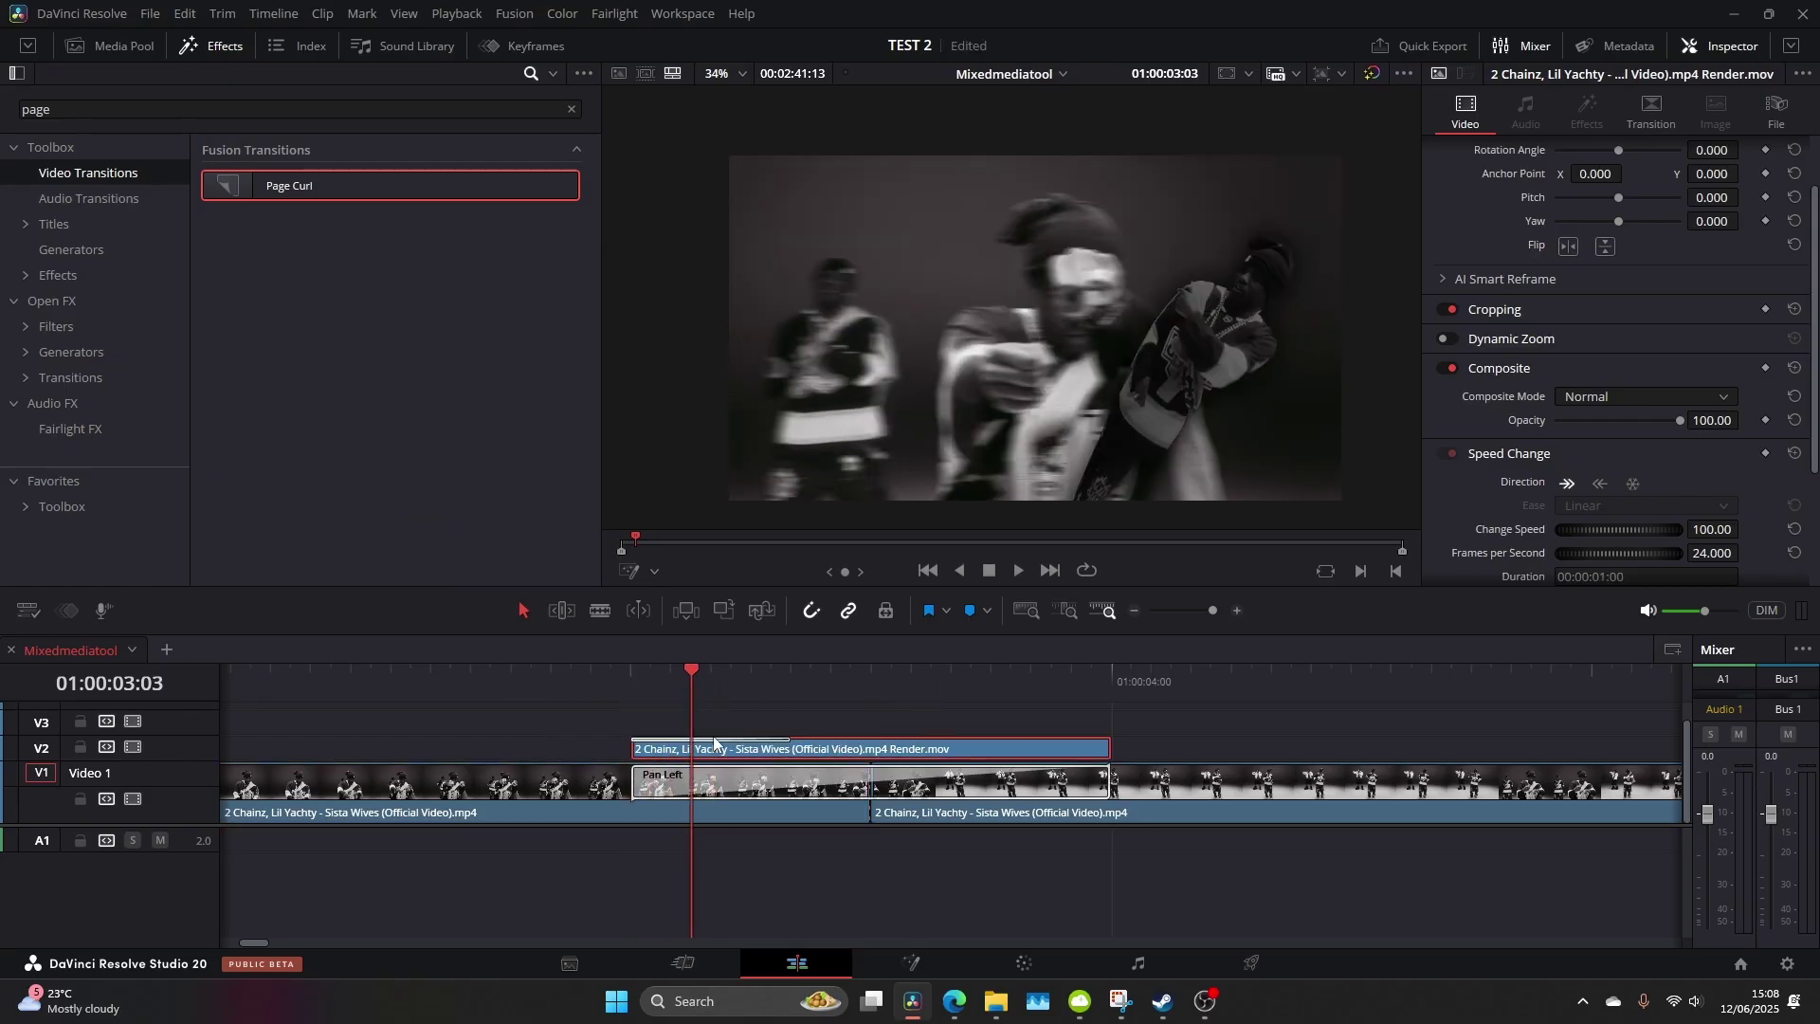
click(1671, 116)
drag(1625, 366, 1647, 384)
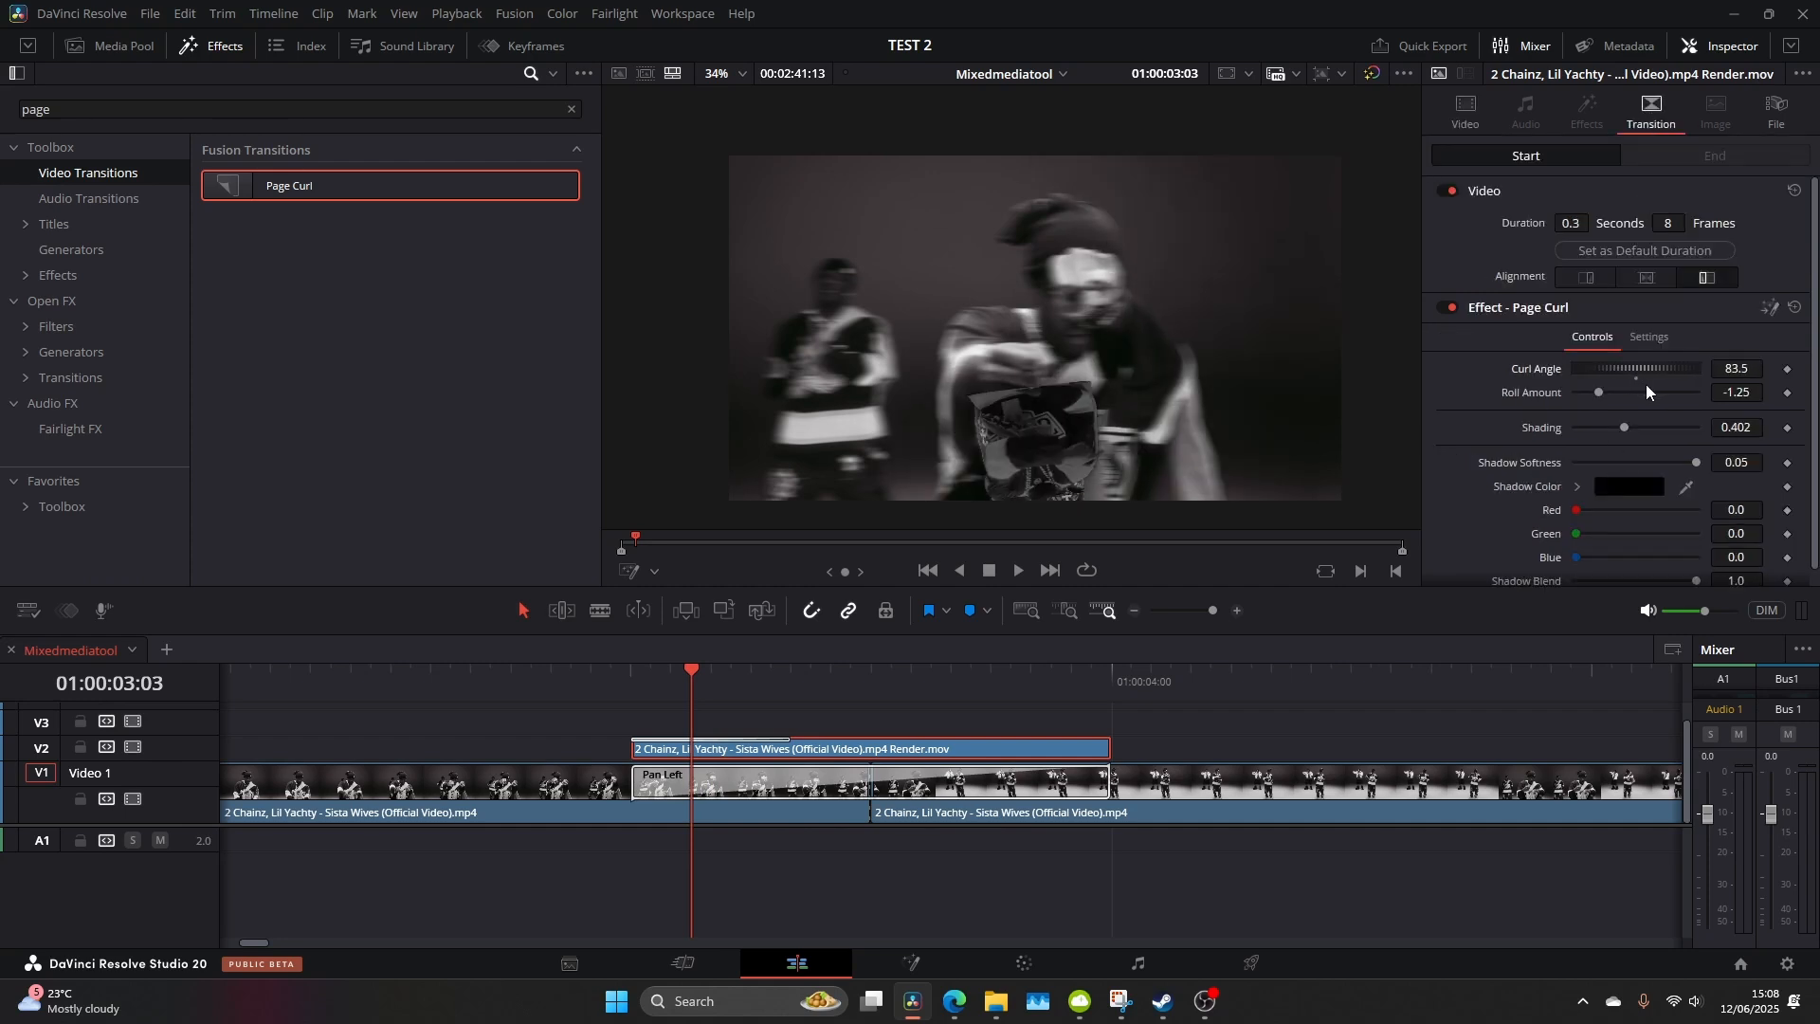
mouse_move(721, 682)
mouse_down()
mouse_move(908, 707)
mouse_move(644, 704)
mouse_move(951, 738)
mouse_up()
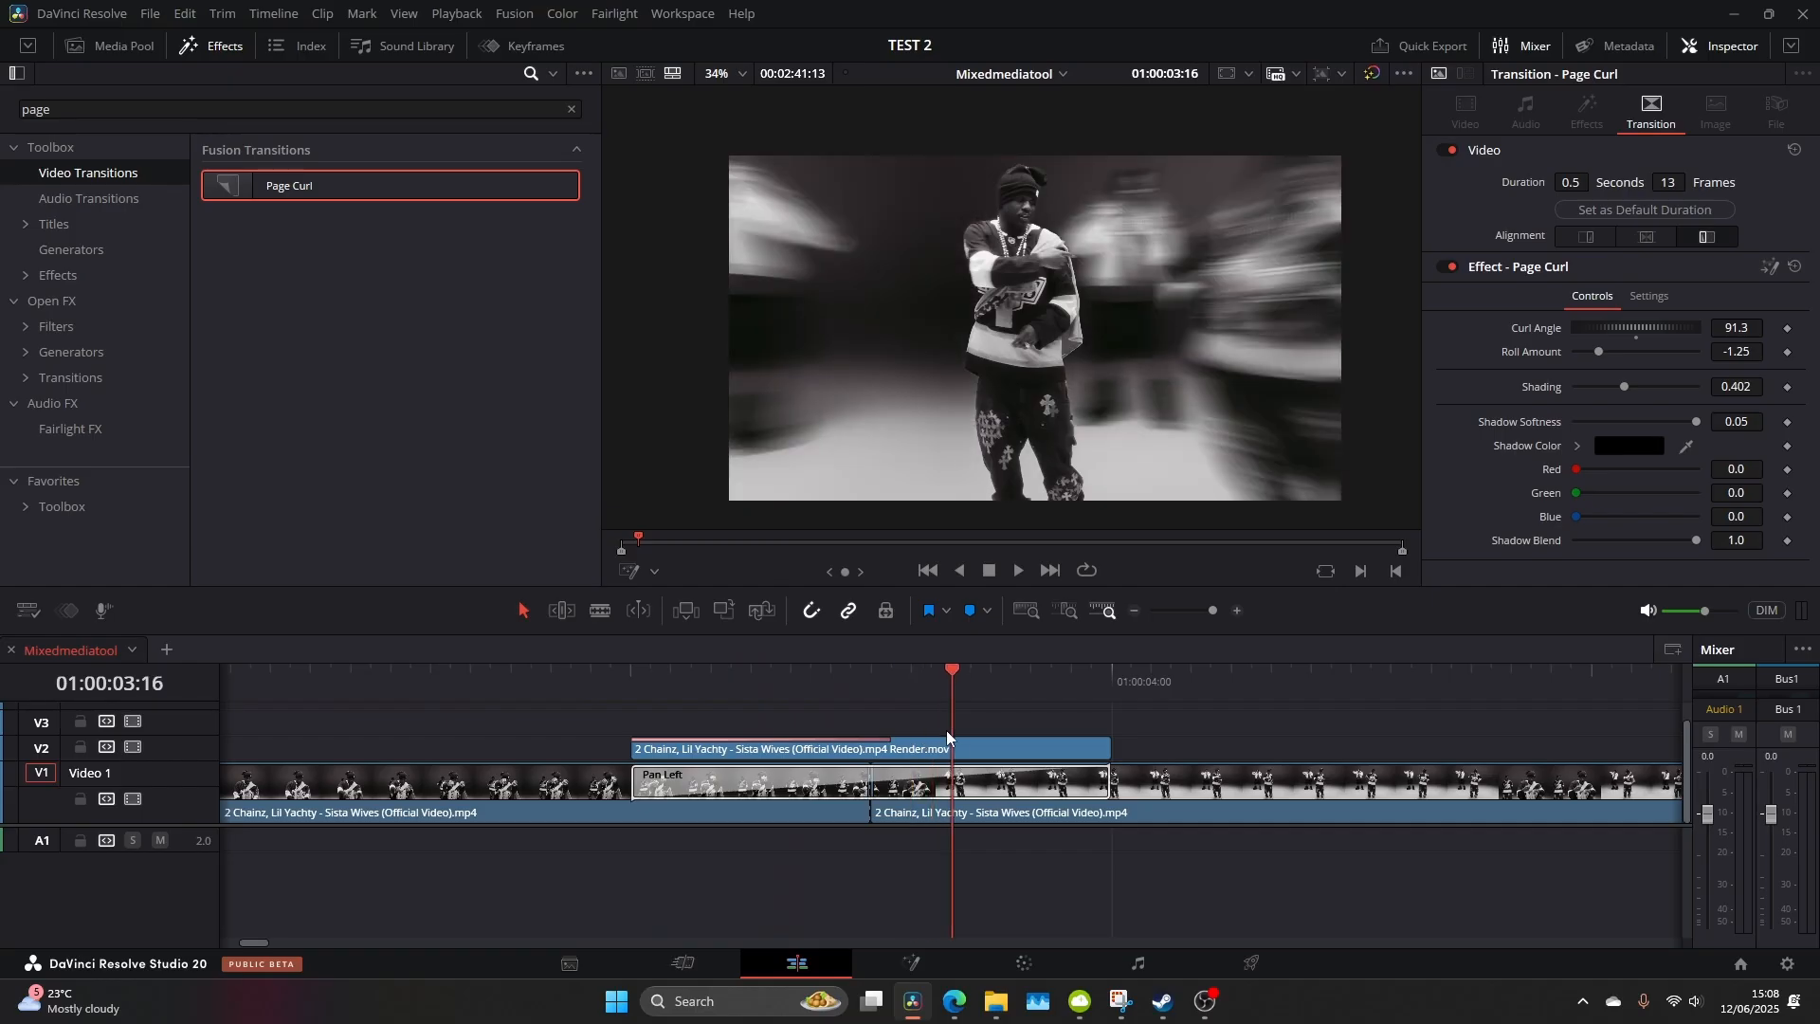
Nest the rendered V2 clip into a new compound clip
click(953, 747)
right_click(953, 747)
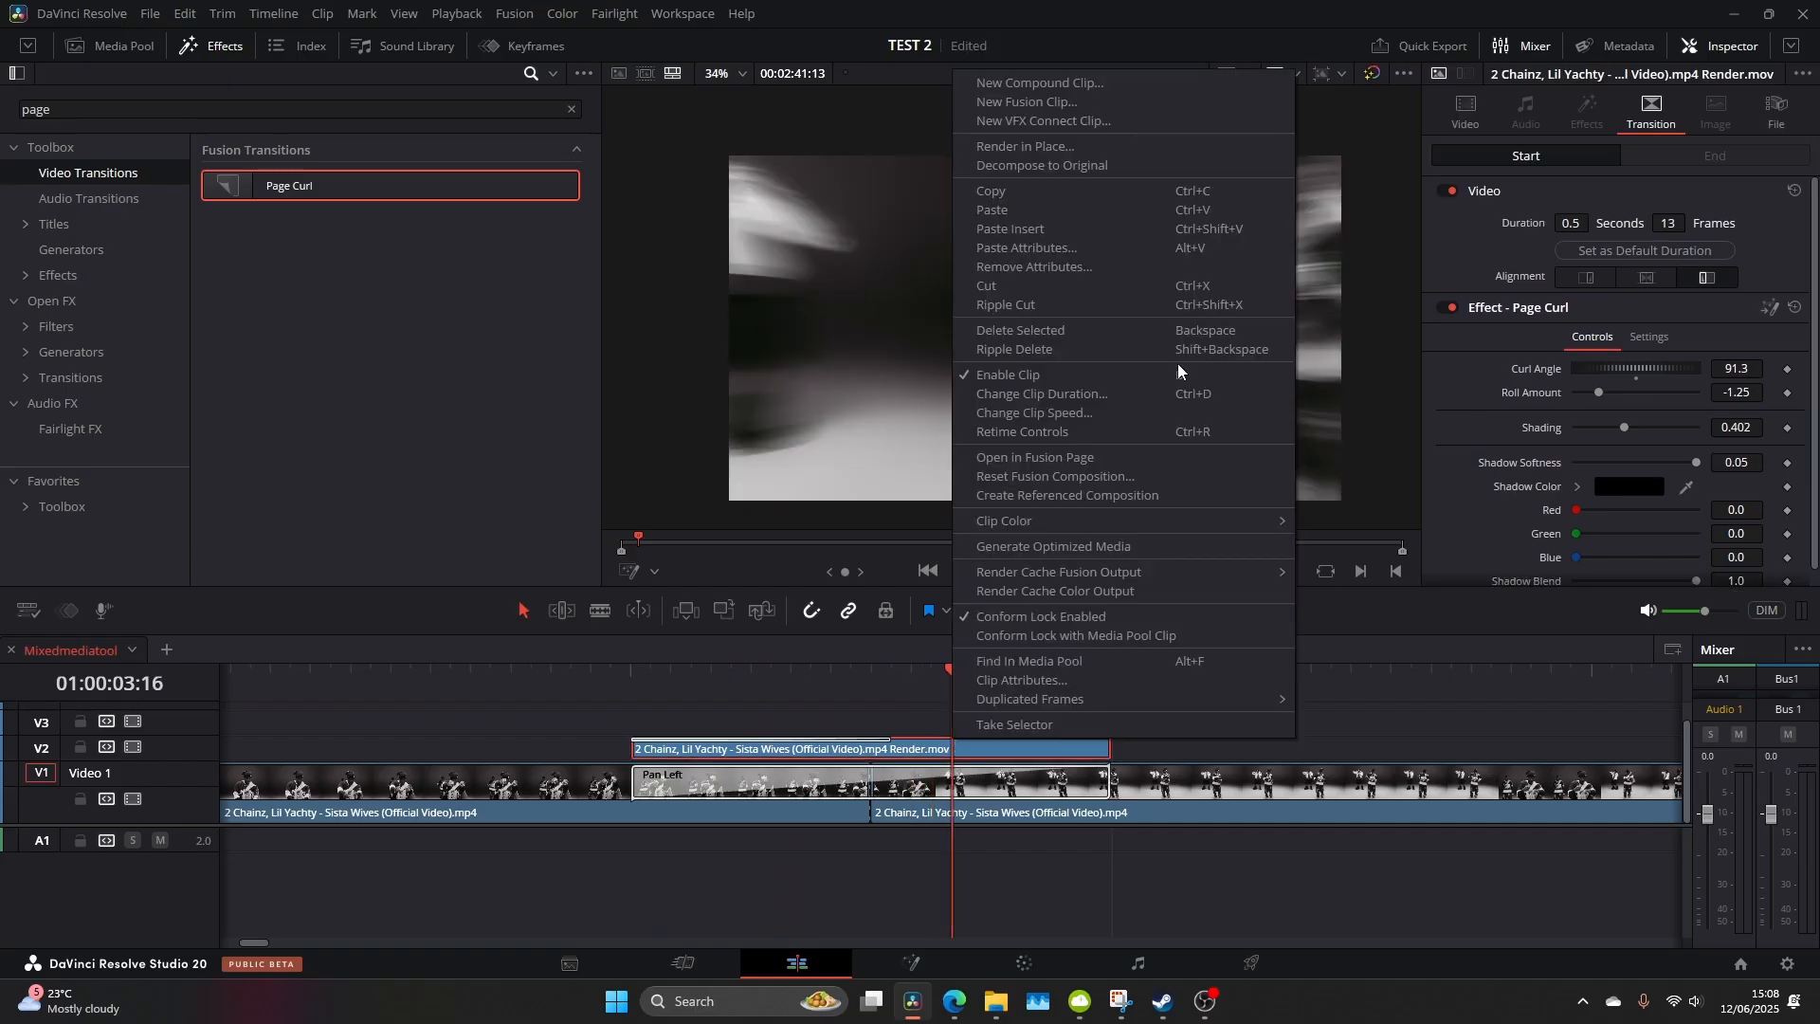
click(1108, 87)
click(1054, 561)
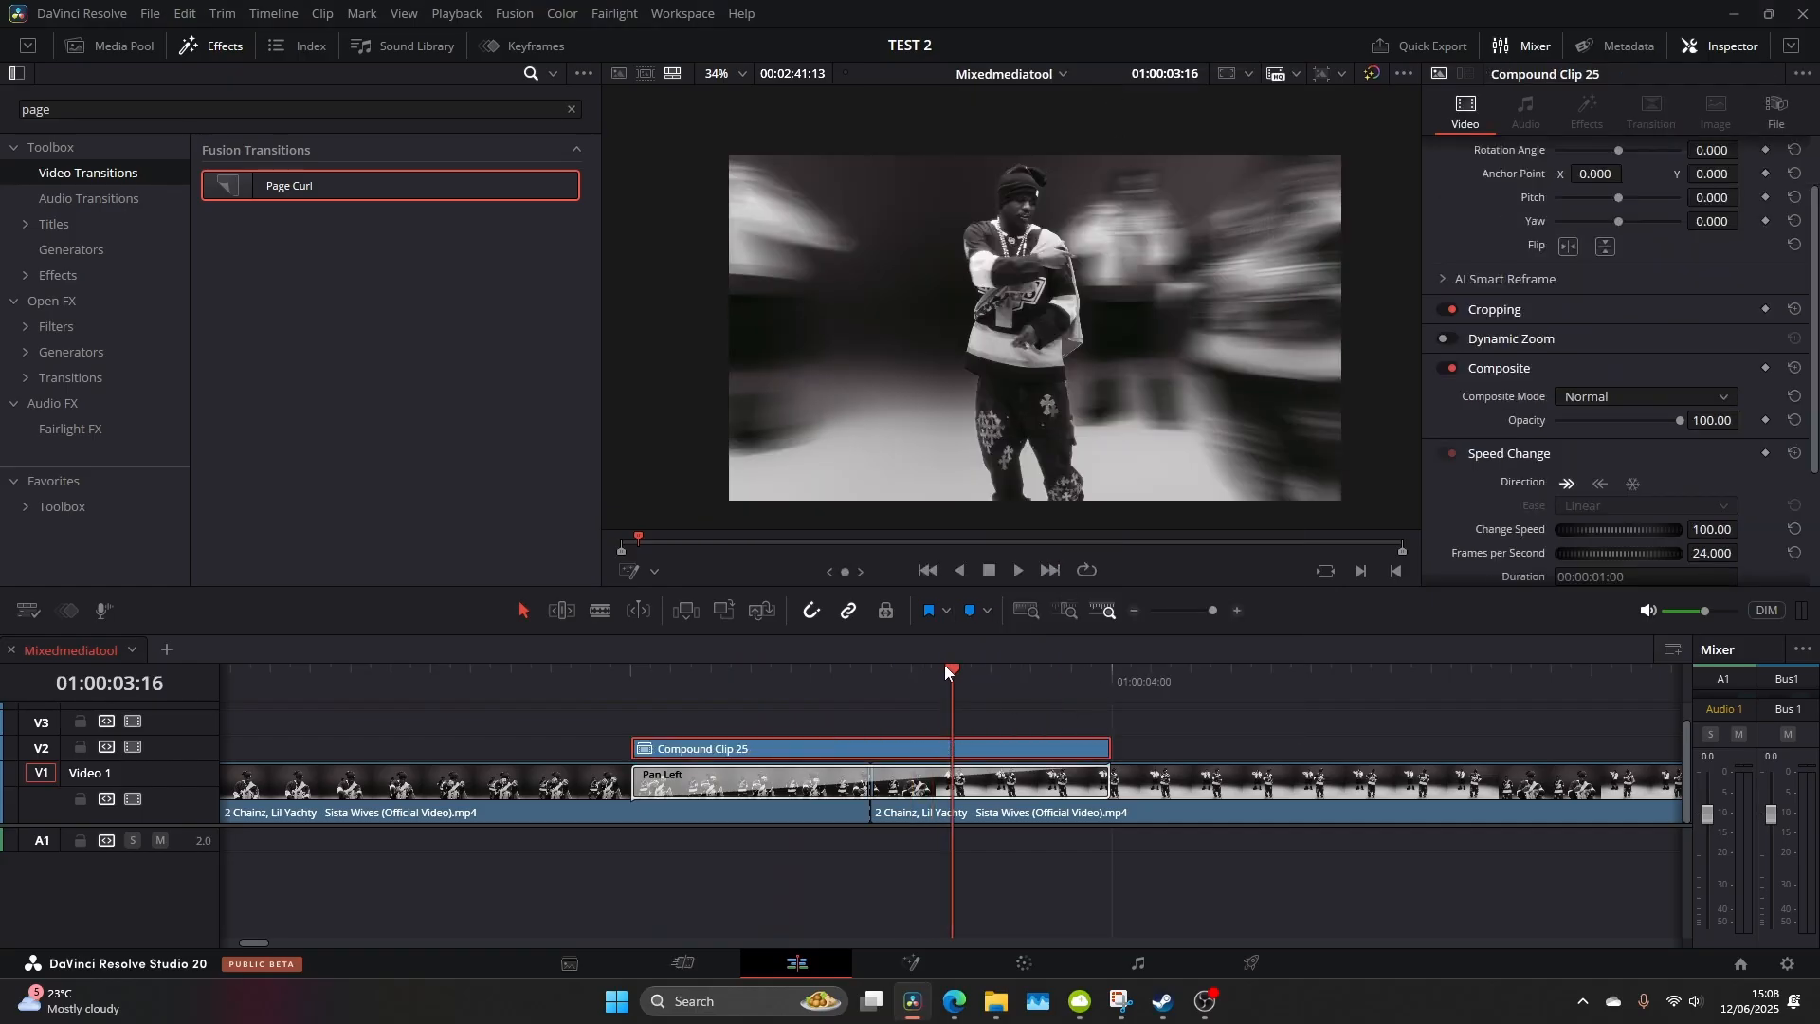
mouse_move(945, 663)
mouse_down()
mouse_move(678, 683)
mouse_move(734, 687)
mouse_up()
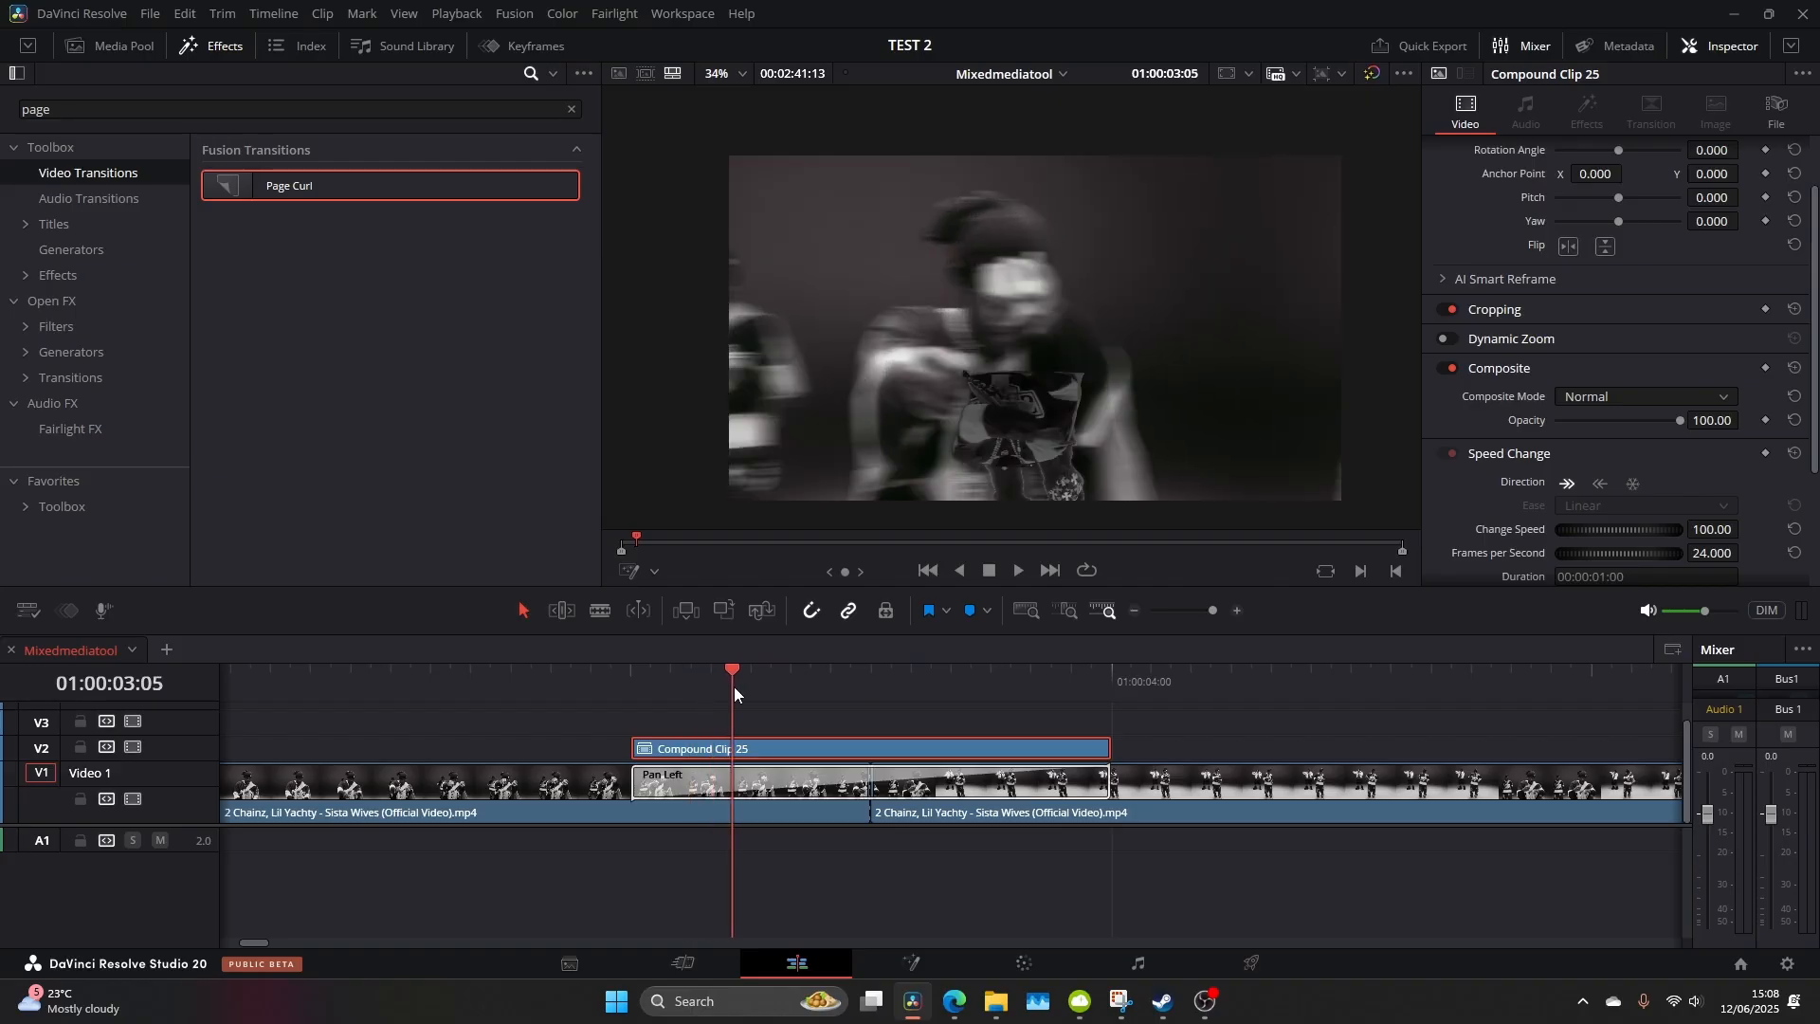
click(139, 109)
Search 'mixed' and apply Blewtoof - MixedMediaTool to Compound Clip 25
key(ctrl+a)
text(mix)
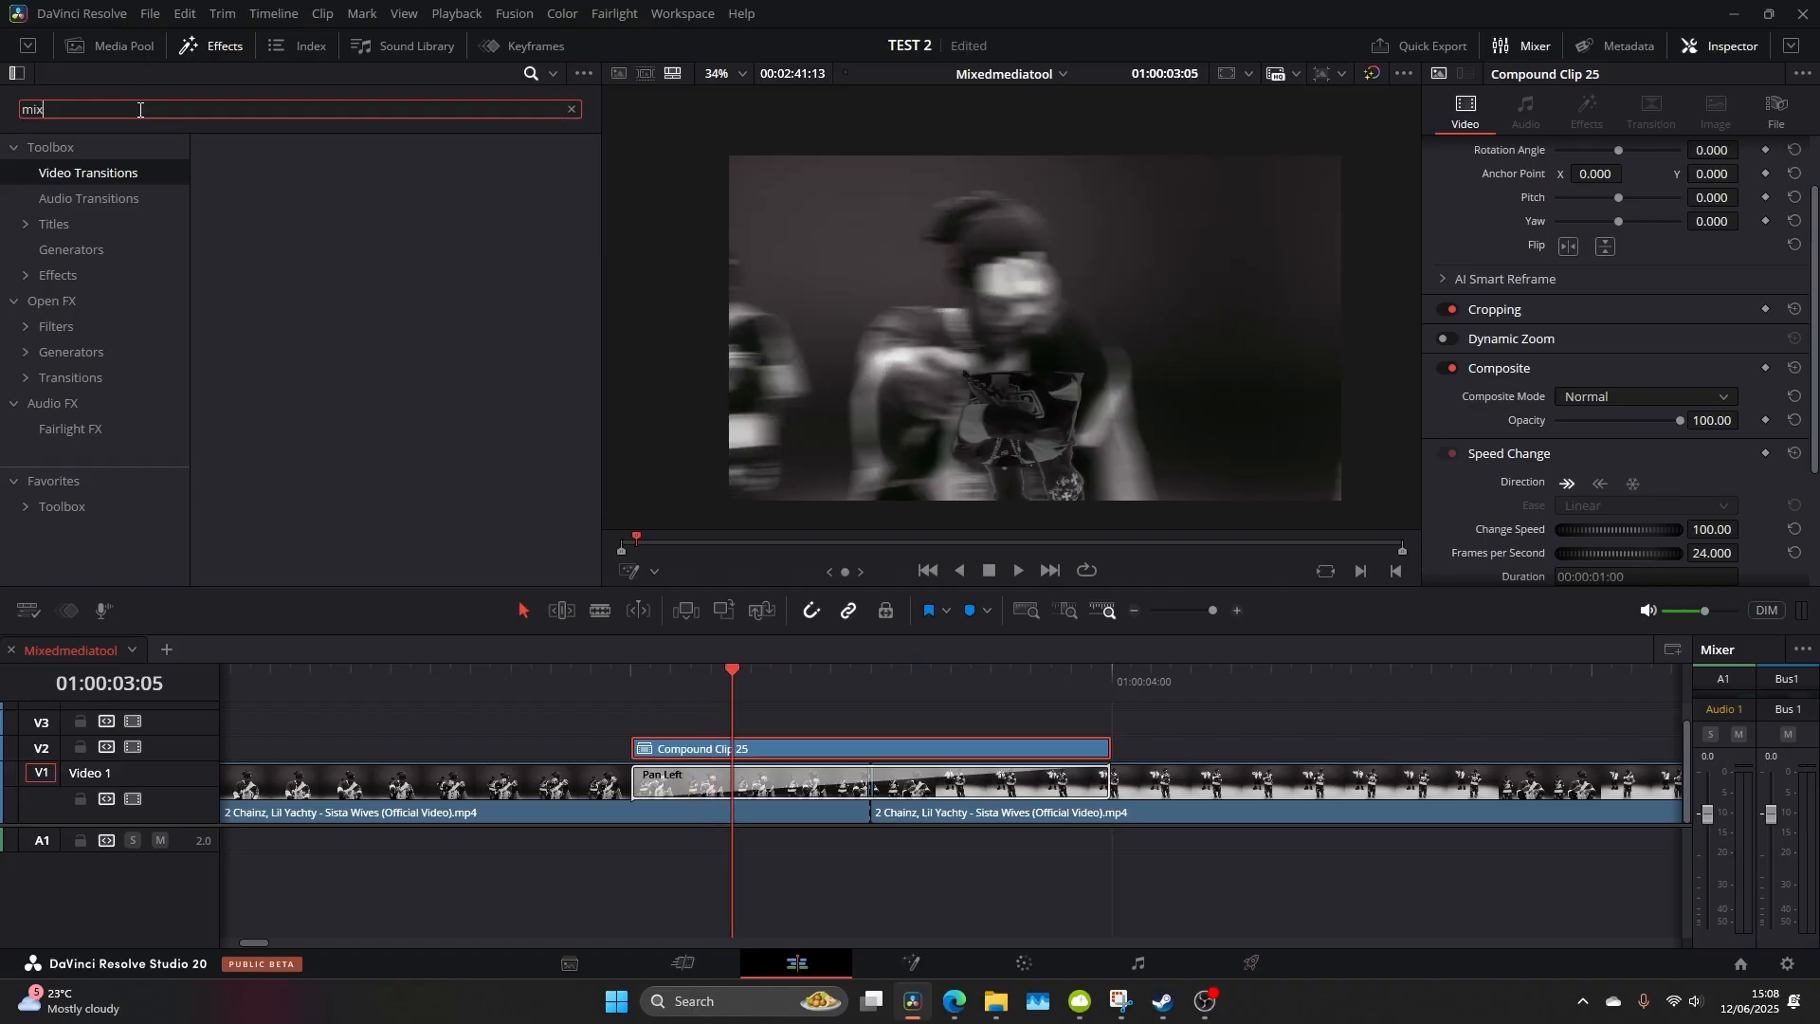
click(51, 147)
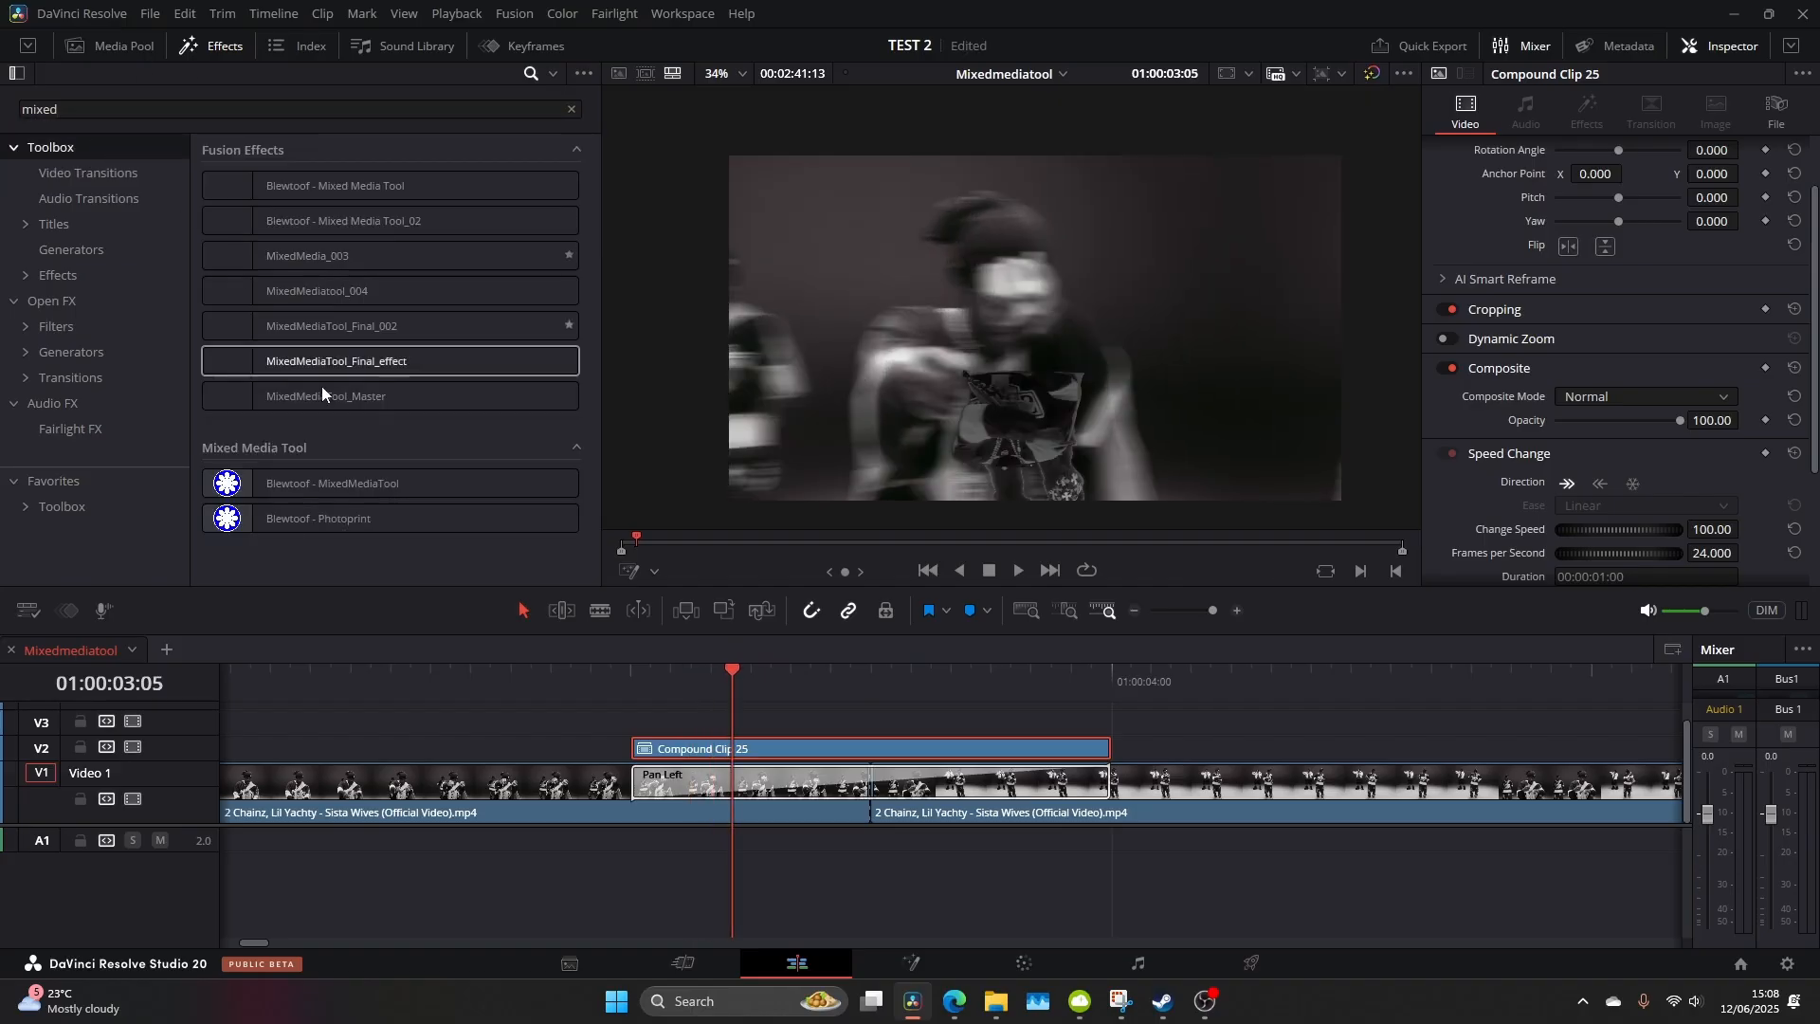
mouse_move(404, 486)
mouse_down()
mouse_move(734, 744)
mouse_move(797, 746)
mouse_up()
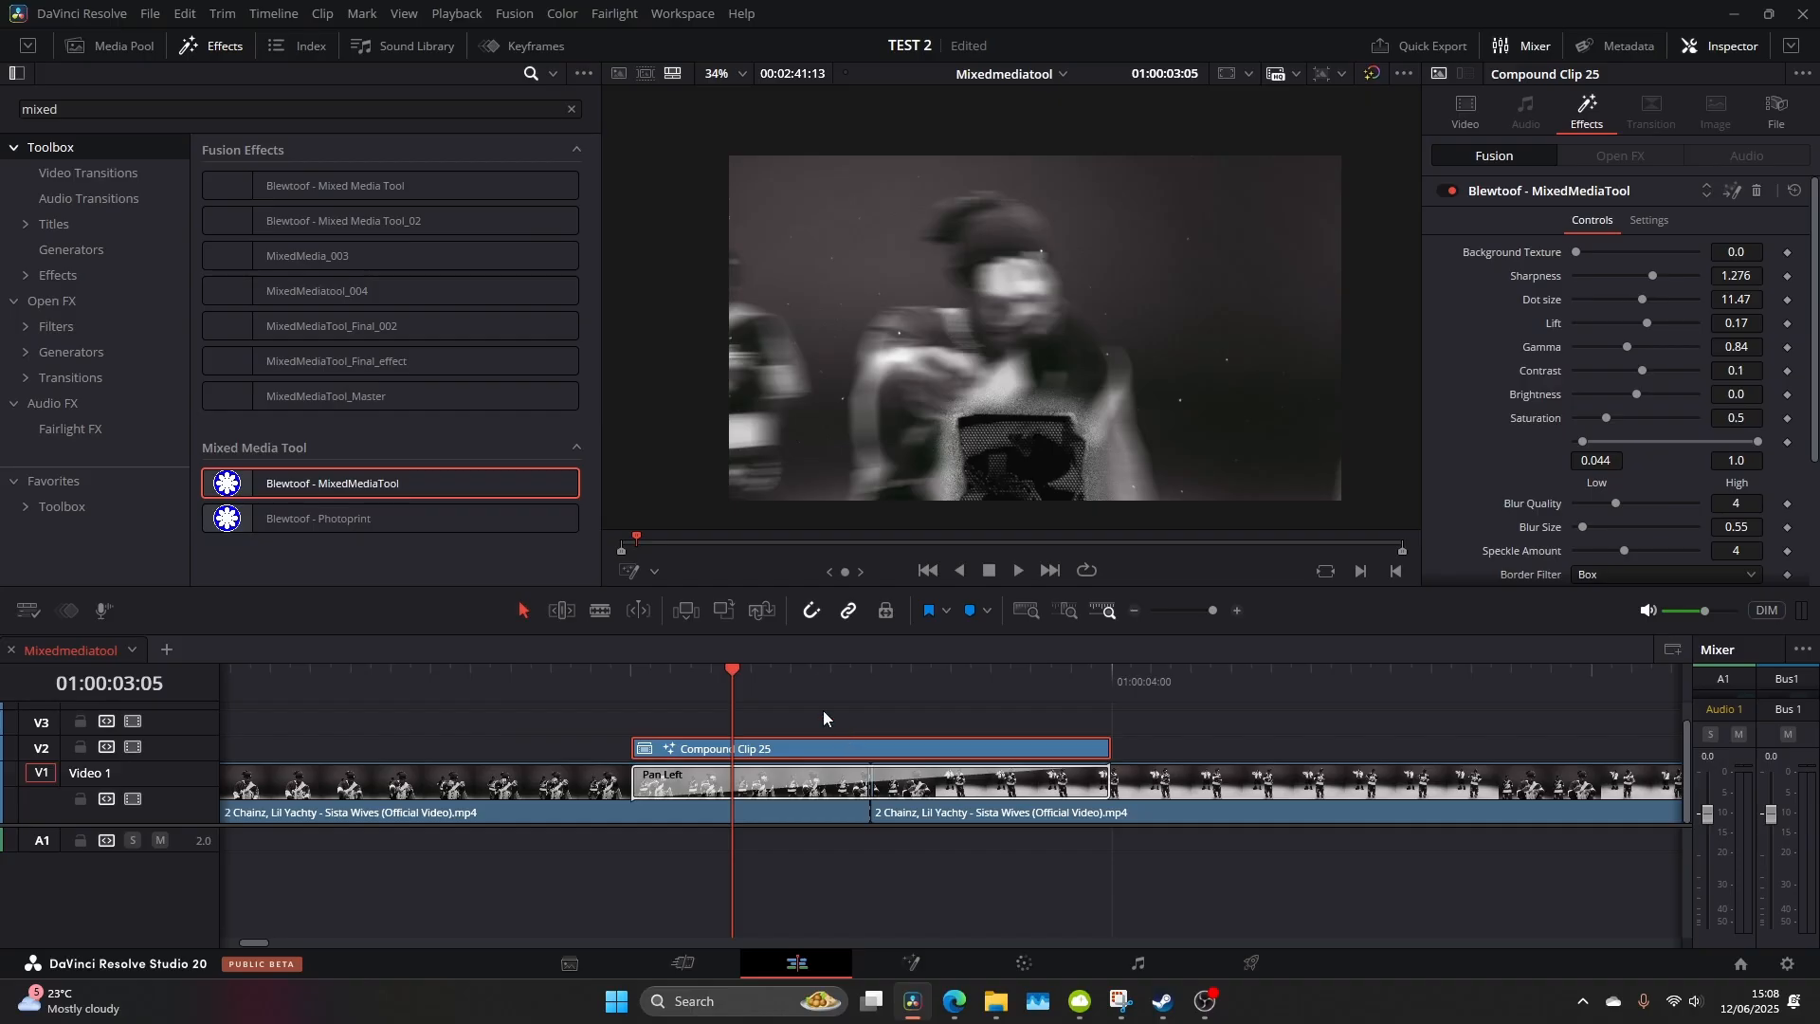
mouse_move(725, 671)
mouse_down()
mouse_move(670, 672)
mouse_move(811, 680)
mouse_up()
scroll(1021, 356, up, 2)
scroll(1002, 320, up, 2)
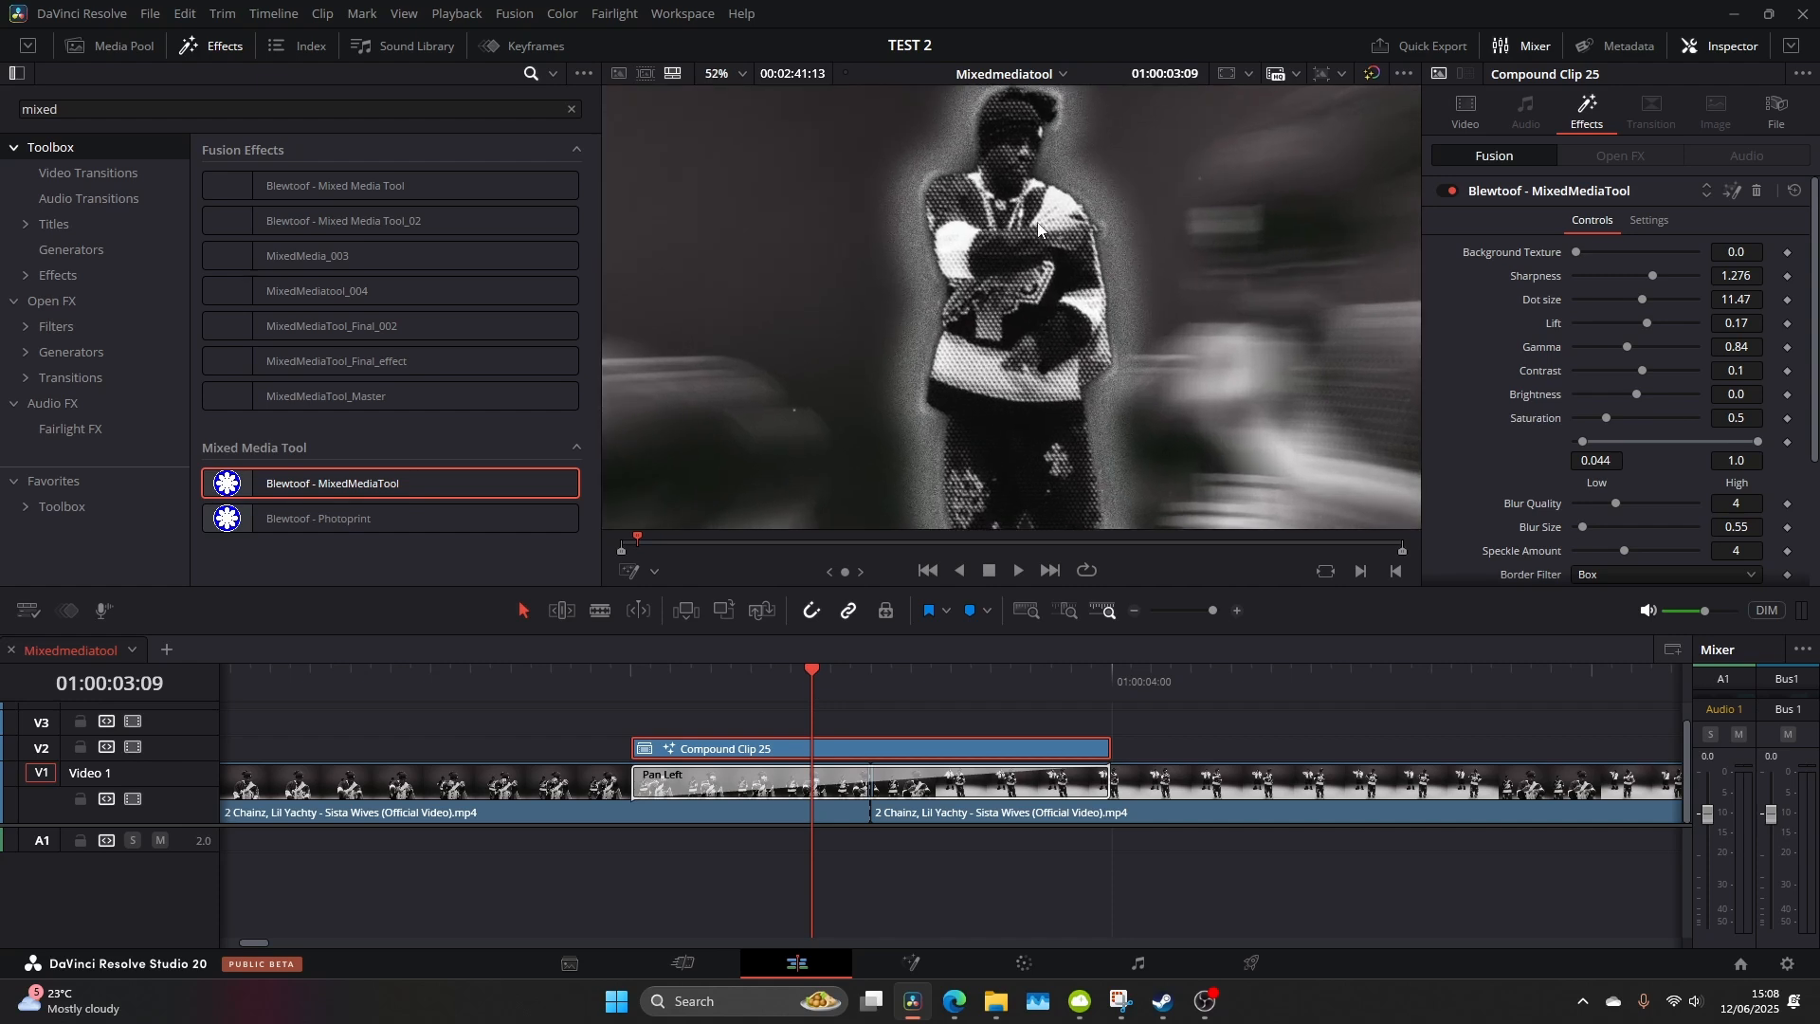
scroll(987, 337, up, 2)
scroll(1003, 186, up, 1)
scroll(998, 164, up, 1)
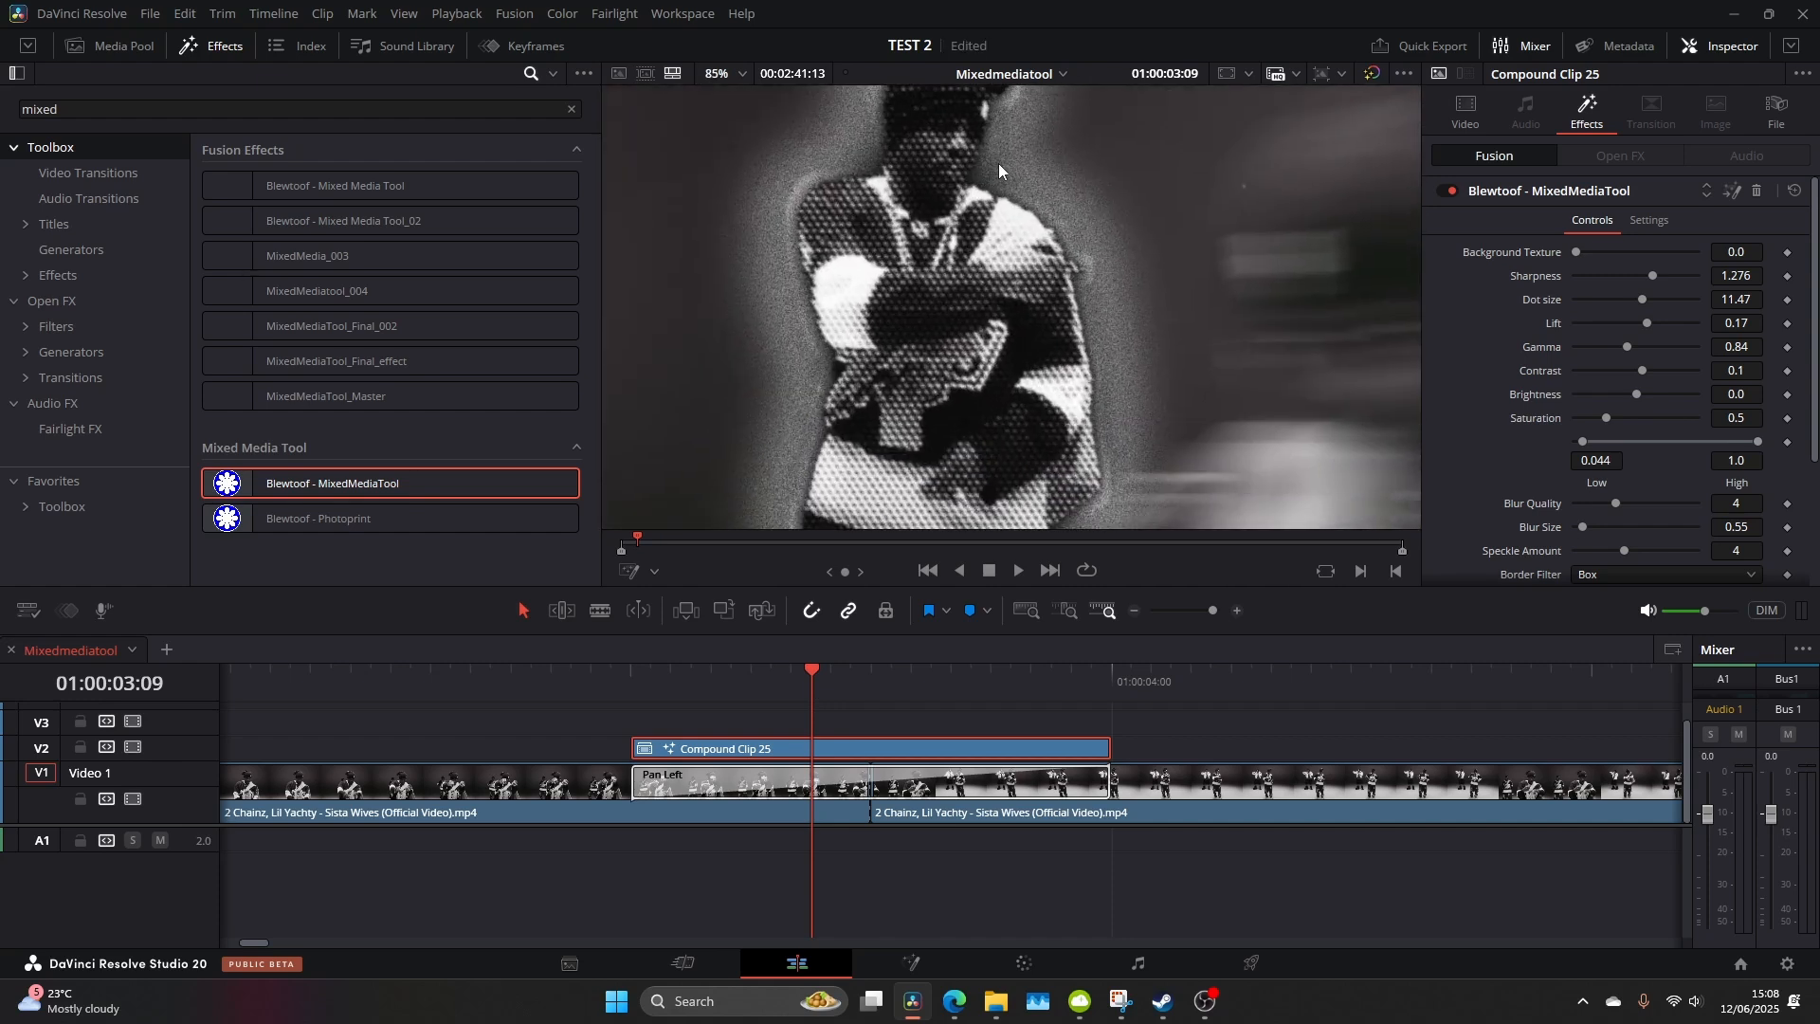
scroll(981, 270, down, 2)
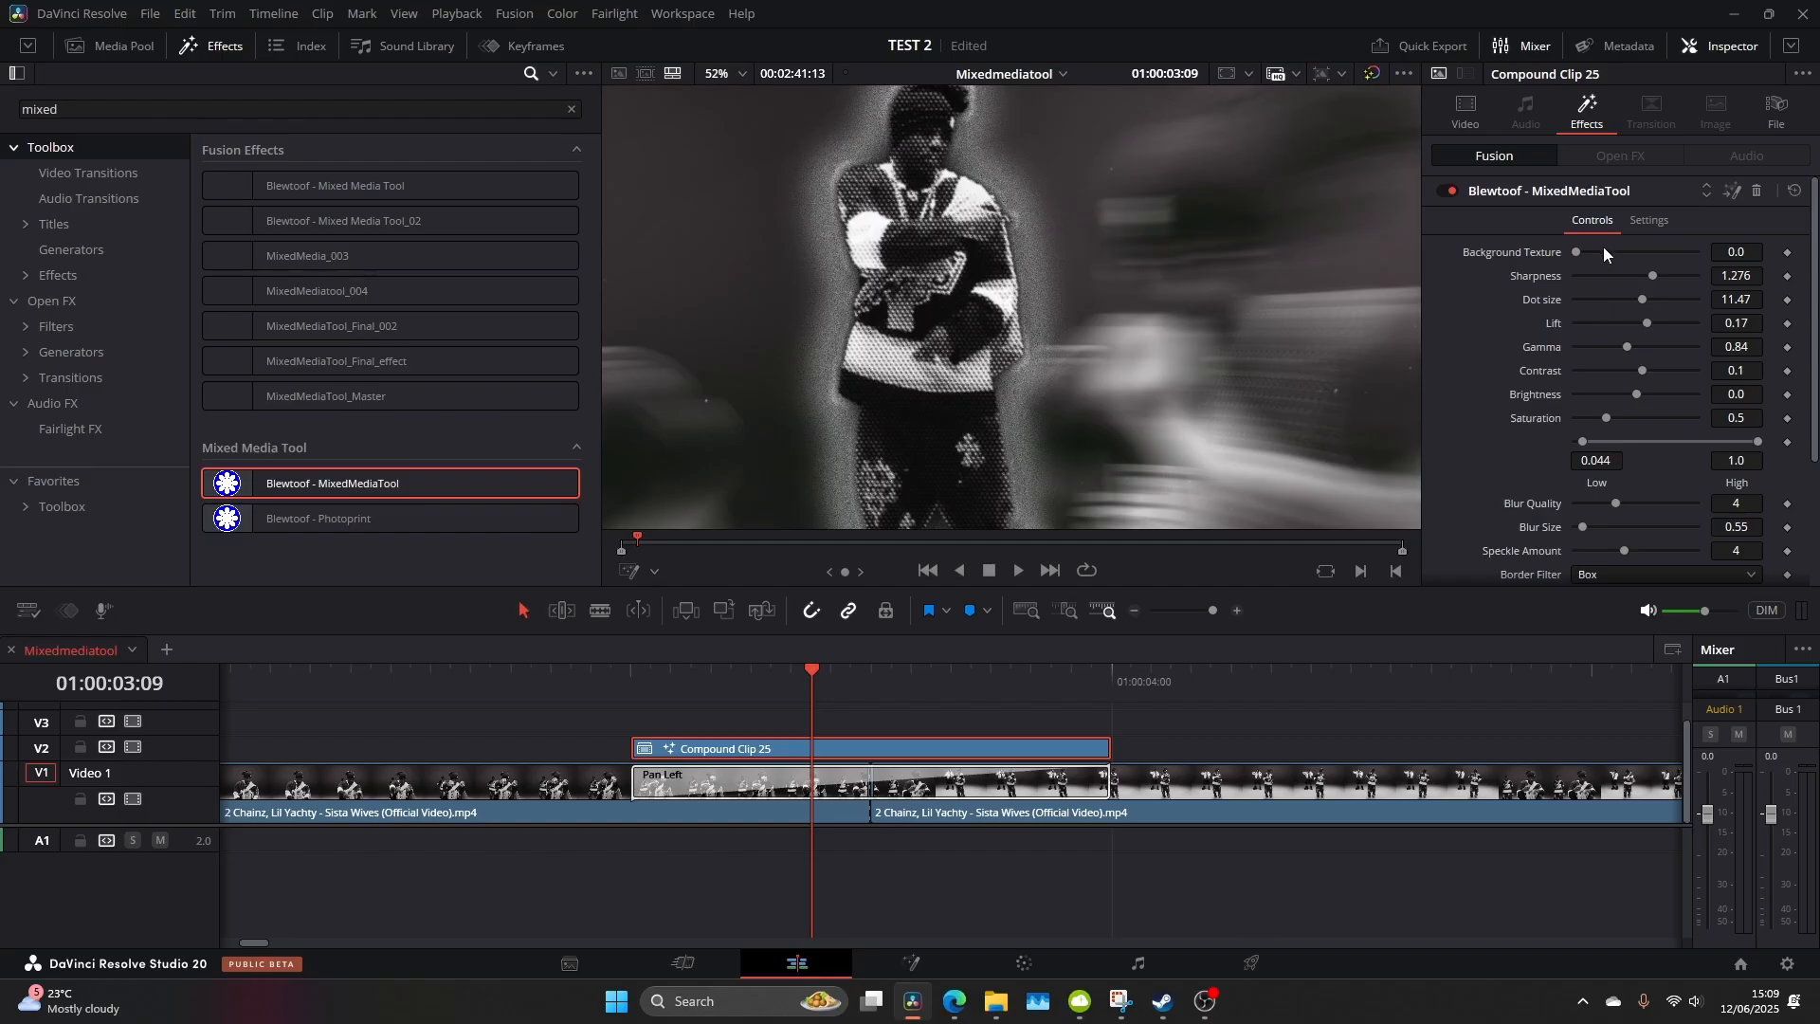
Tune the effect: negative Edge Border, larger Blur Size, adjusted background texture
mouse_move(1575, 252)
mouse_down()
mouse_move(1591, 252)
mouse_move(1483, 257)
mouse_up()
scroll(1507, 306, down, 1)
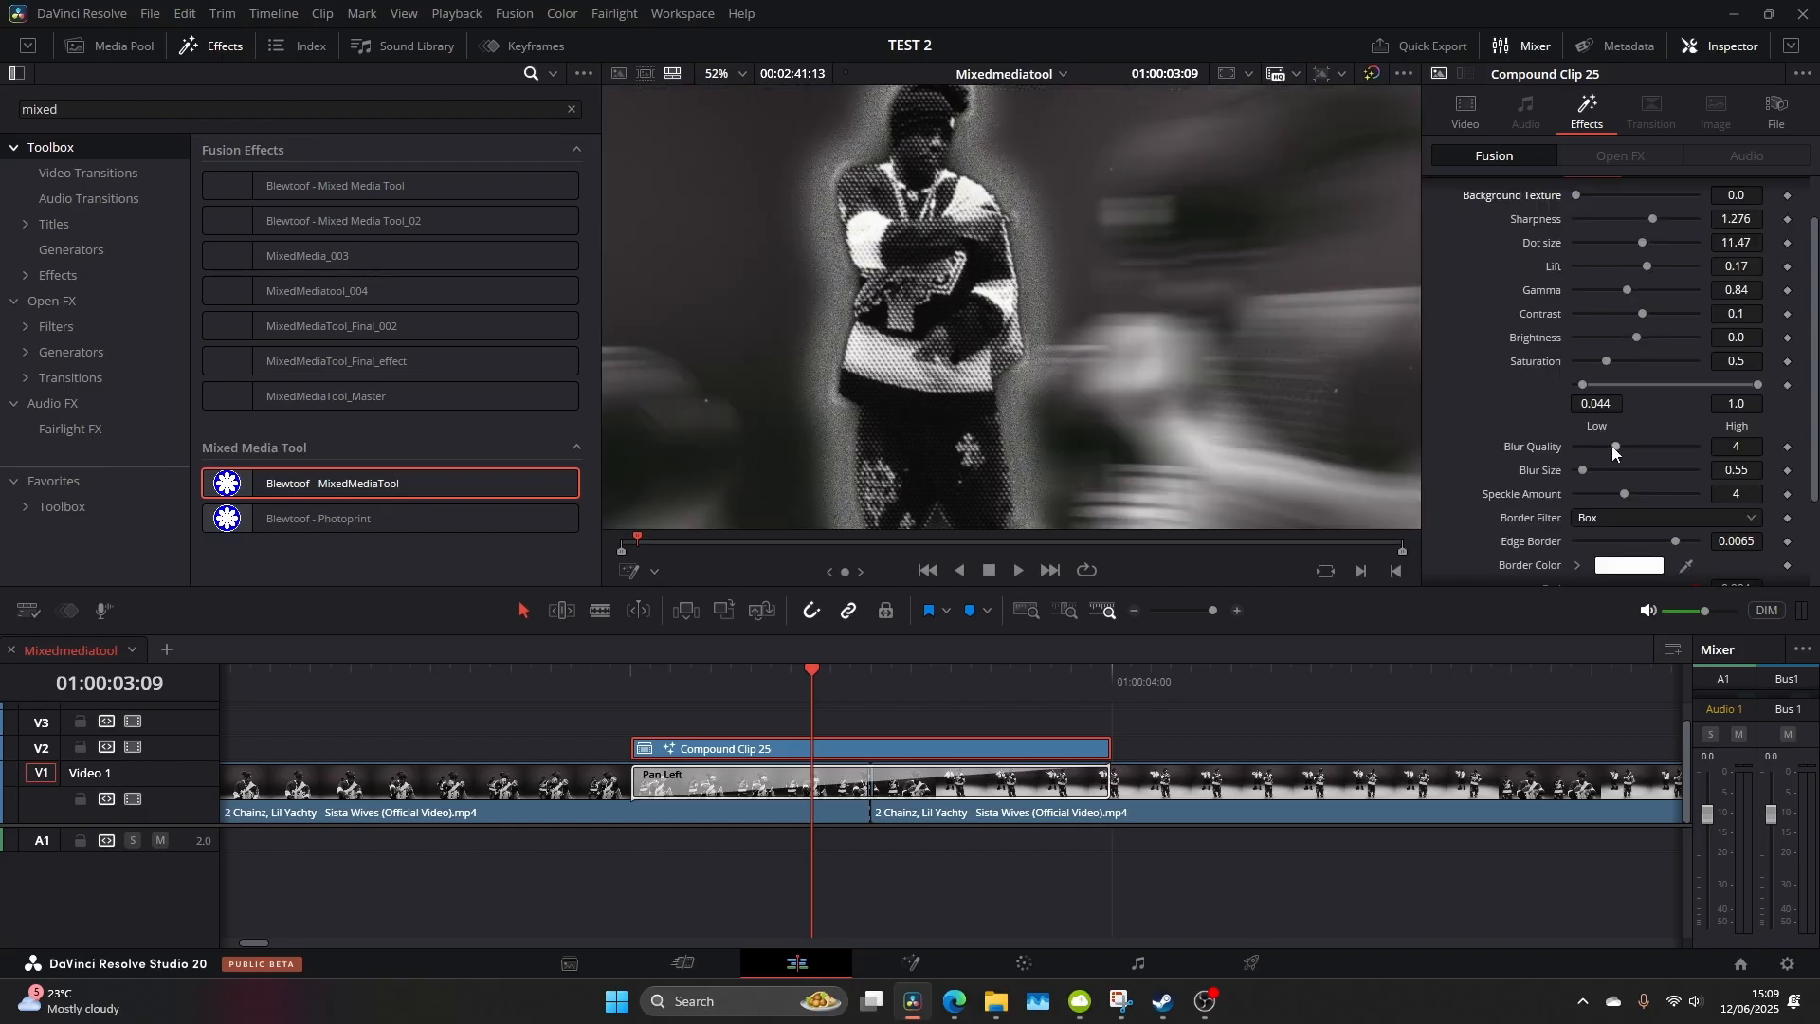
scroll(1602, 493, down, 2)
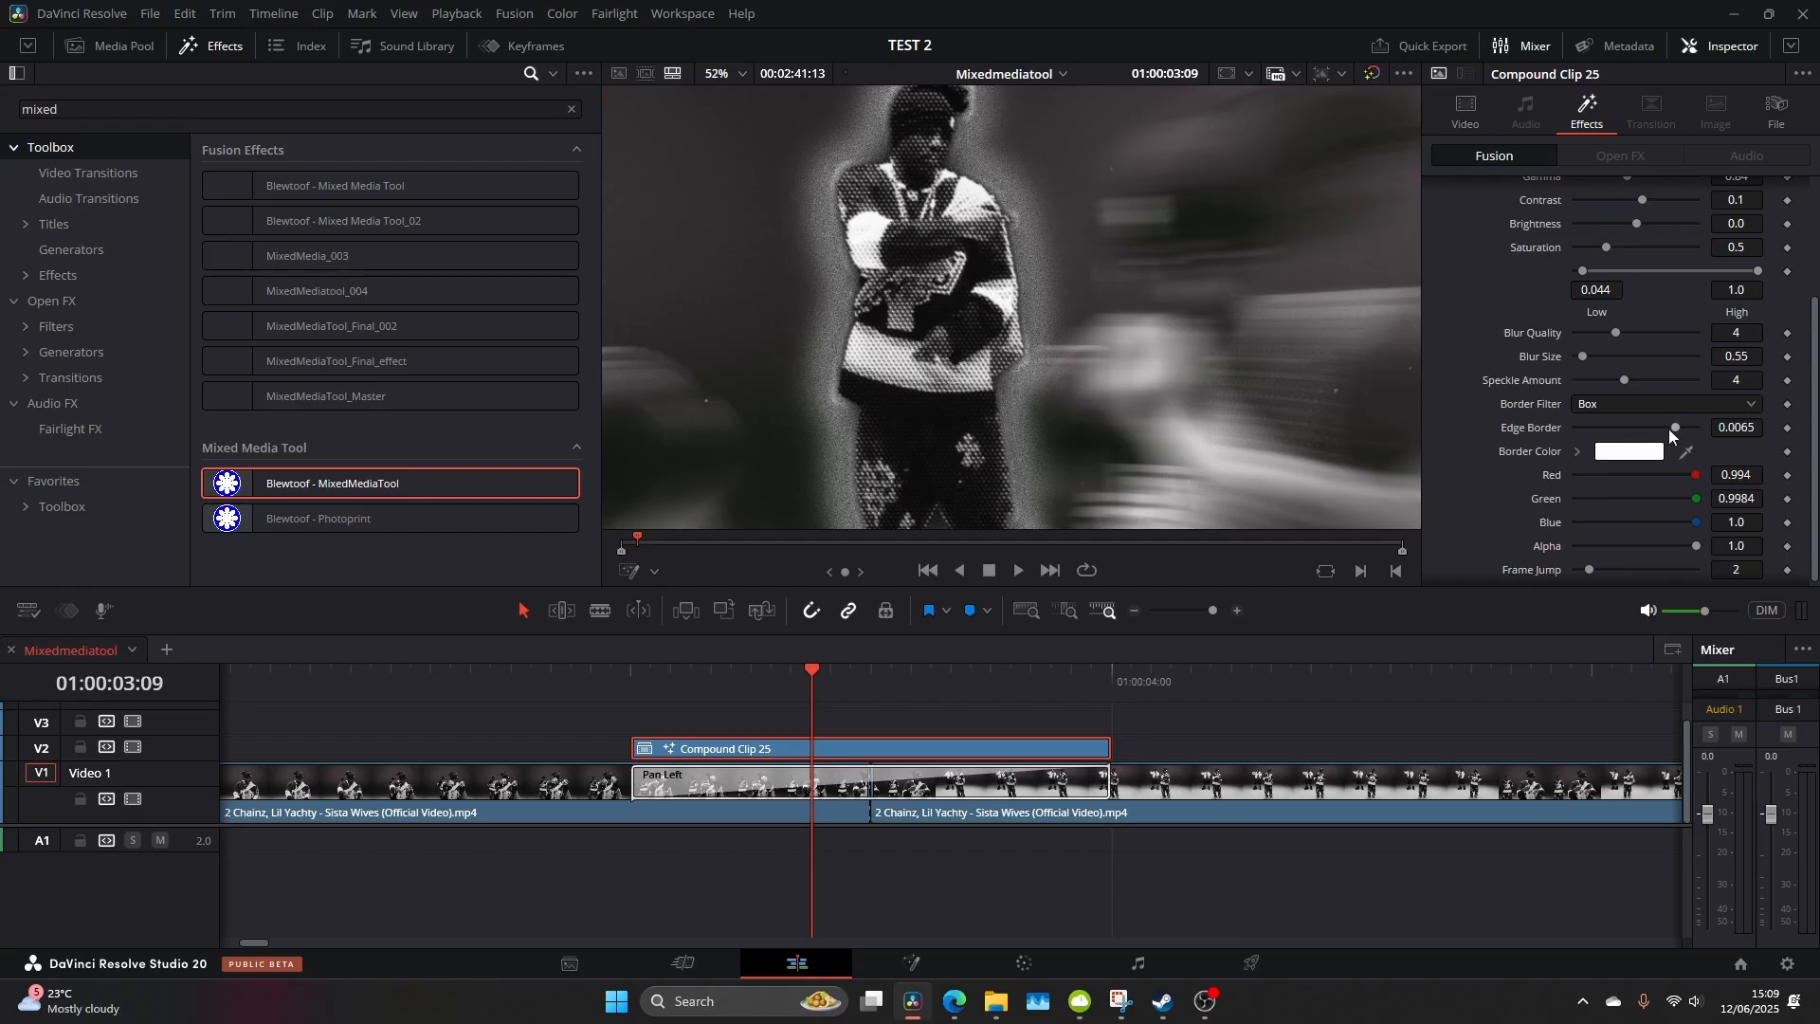
mouse_move(1661, 427)
mouse_down()
mouse_move(1589, 440)
mouse_move(1612, 438)
mouse_up()
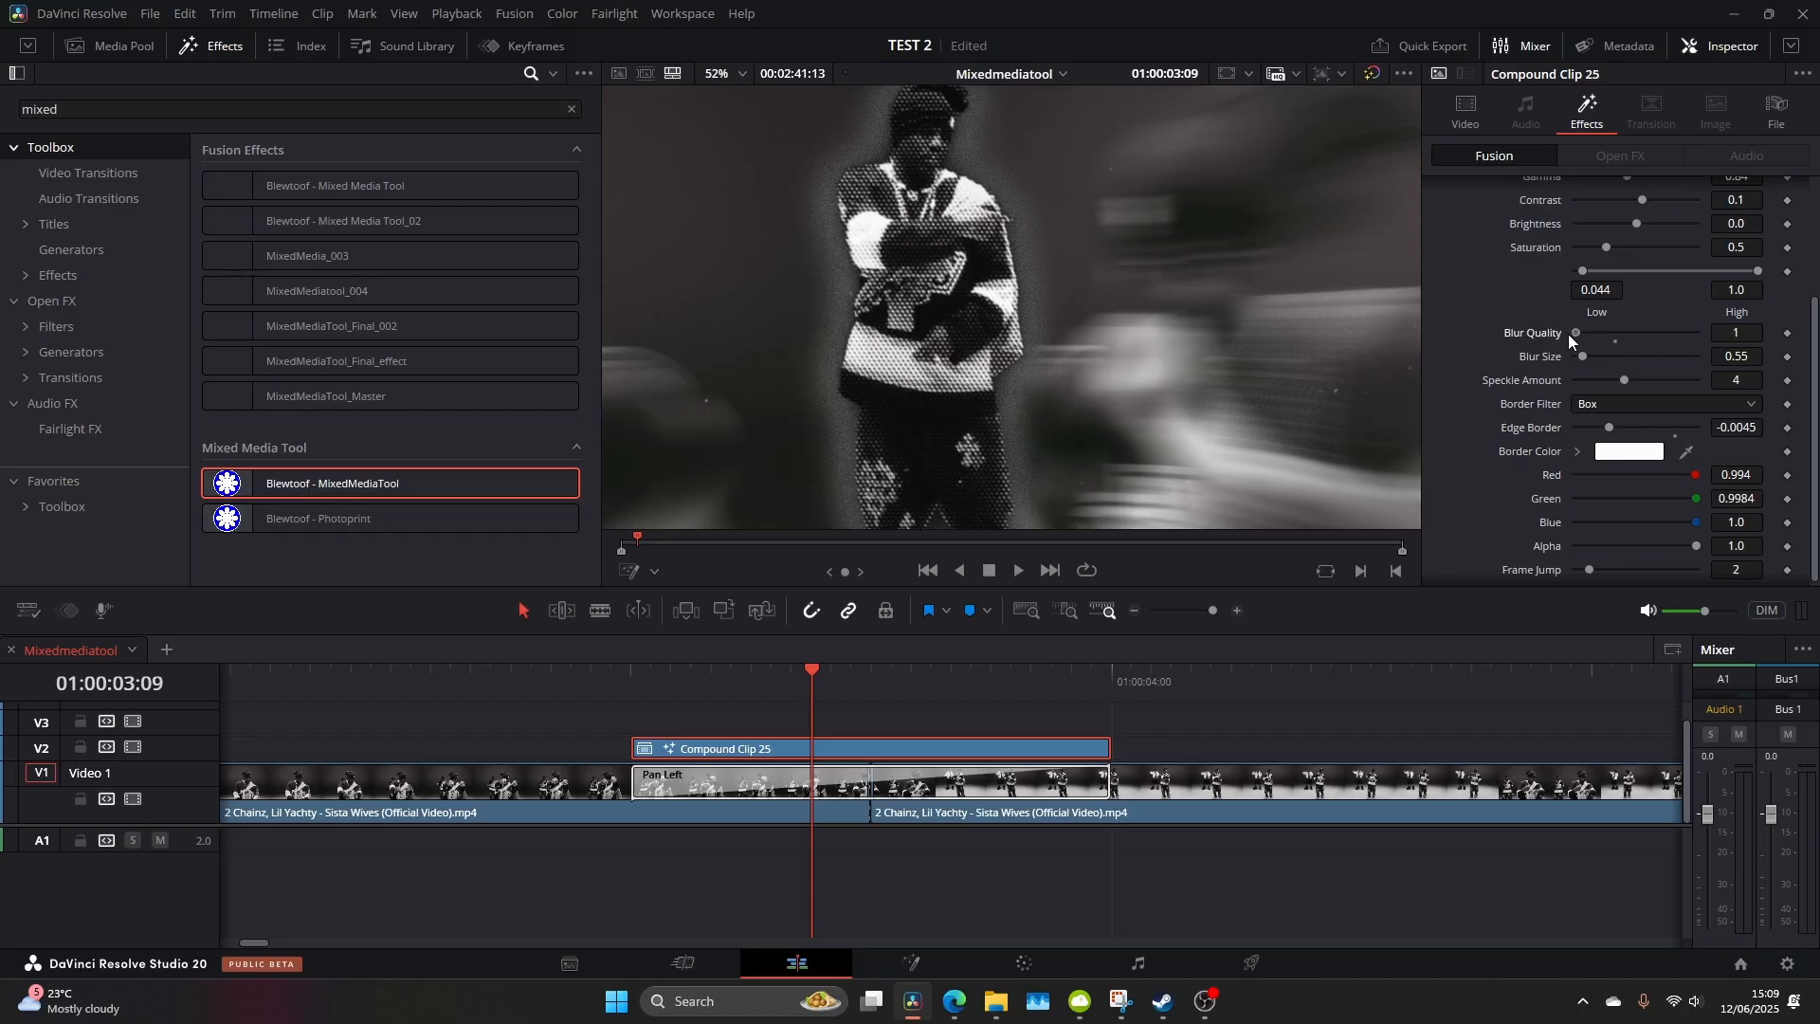
drag(1581, 355, 1589, 356)
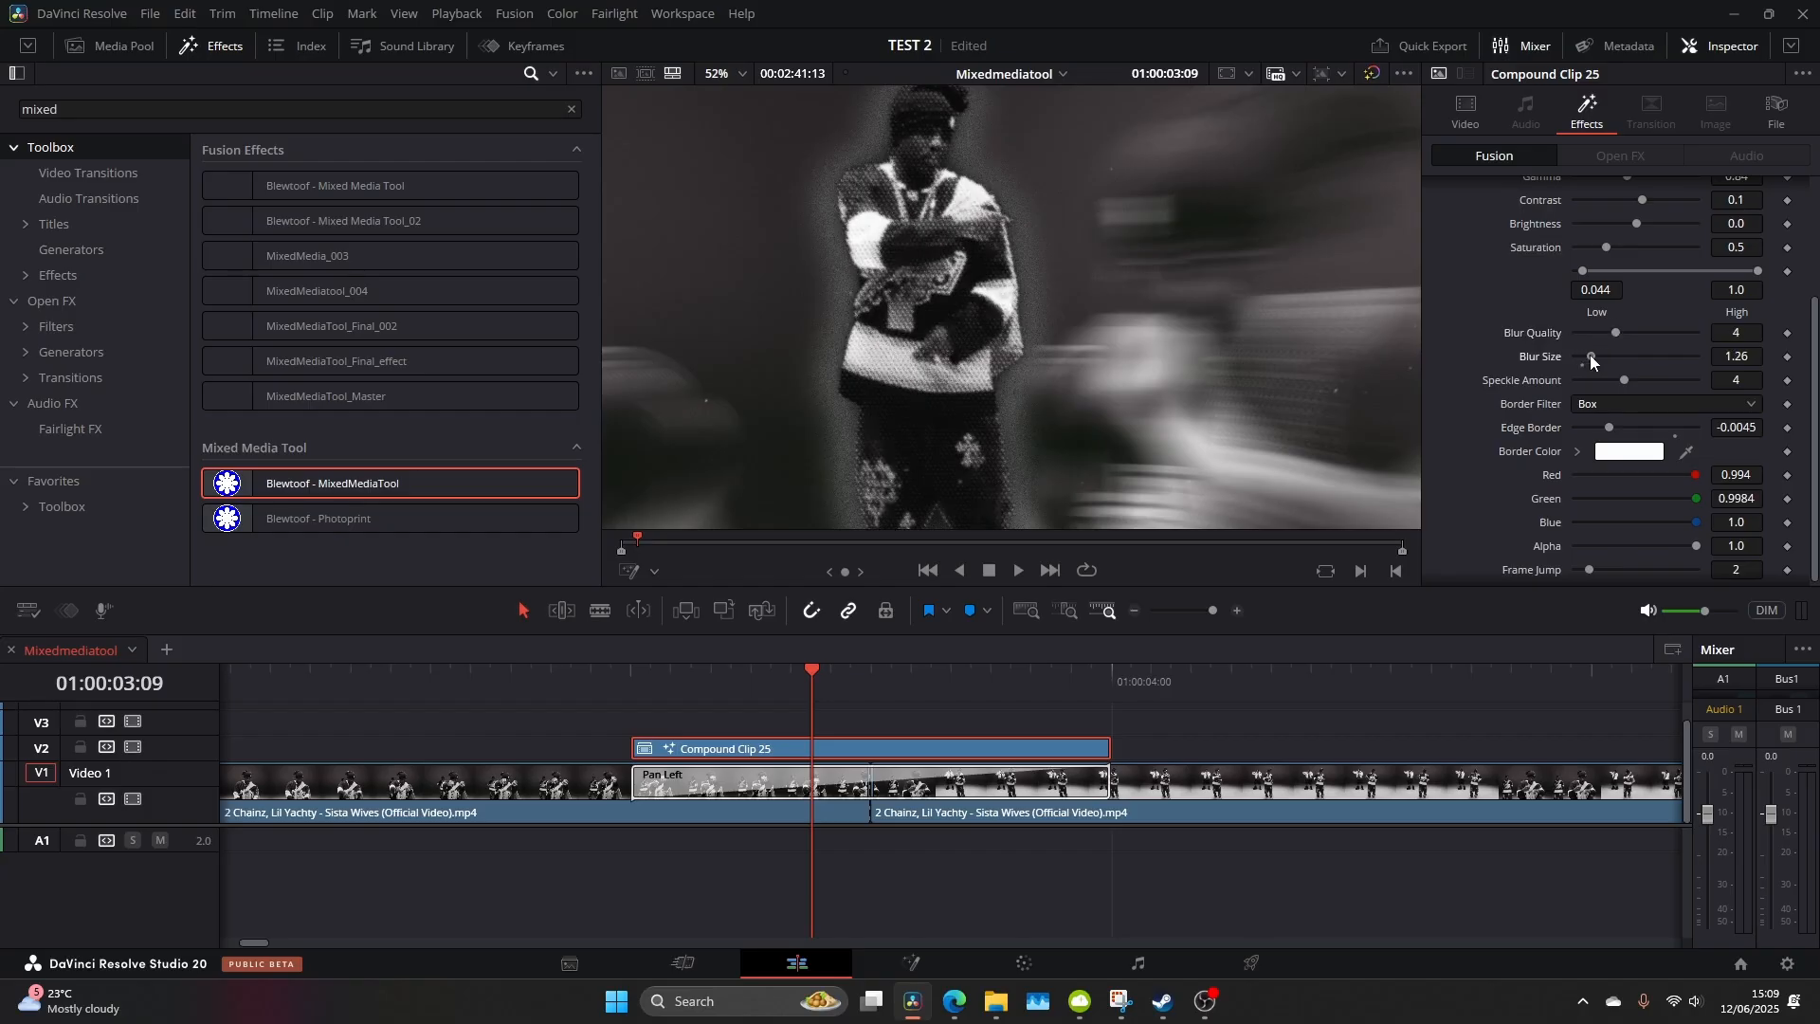
click(1104, 687)
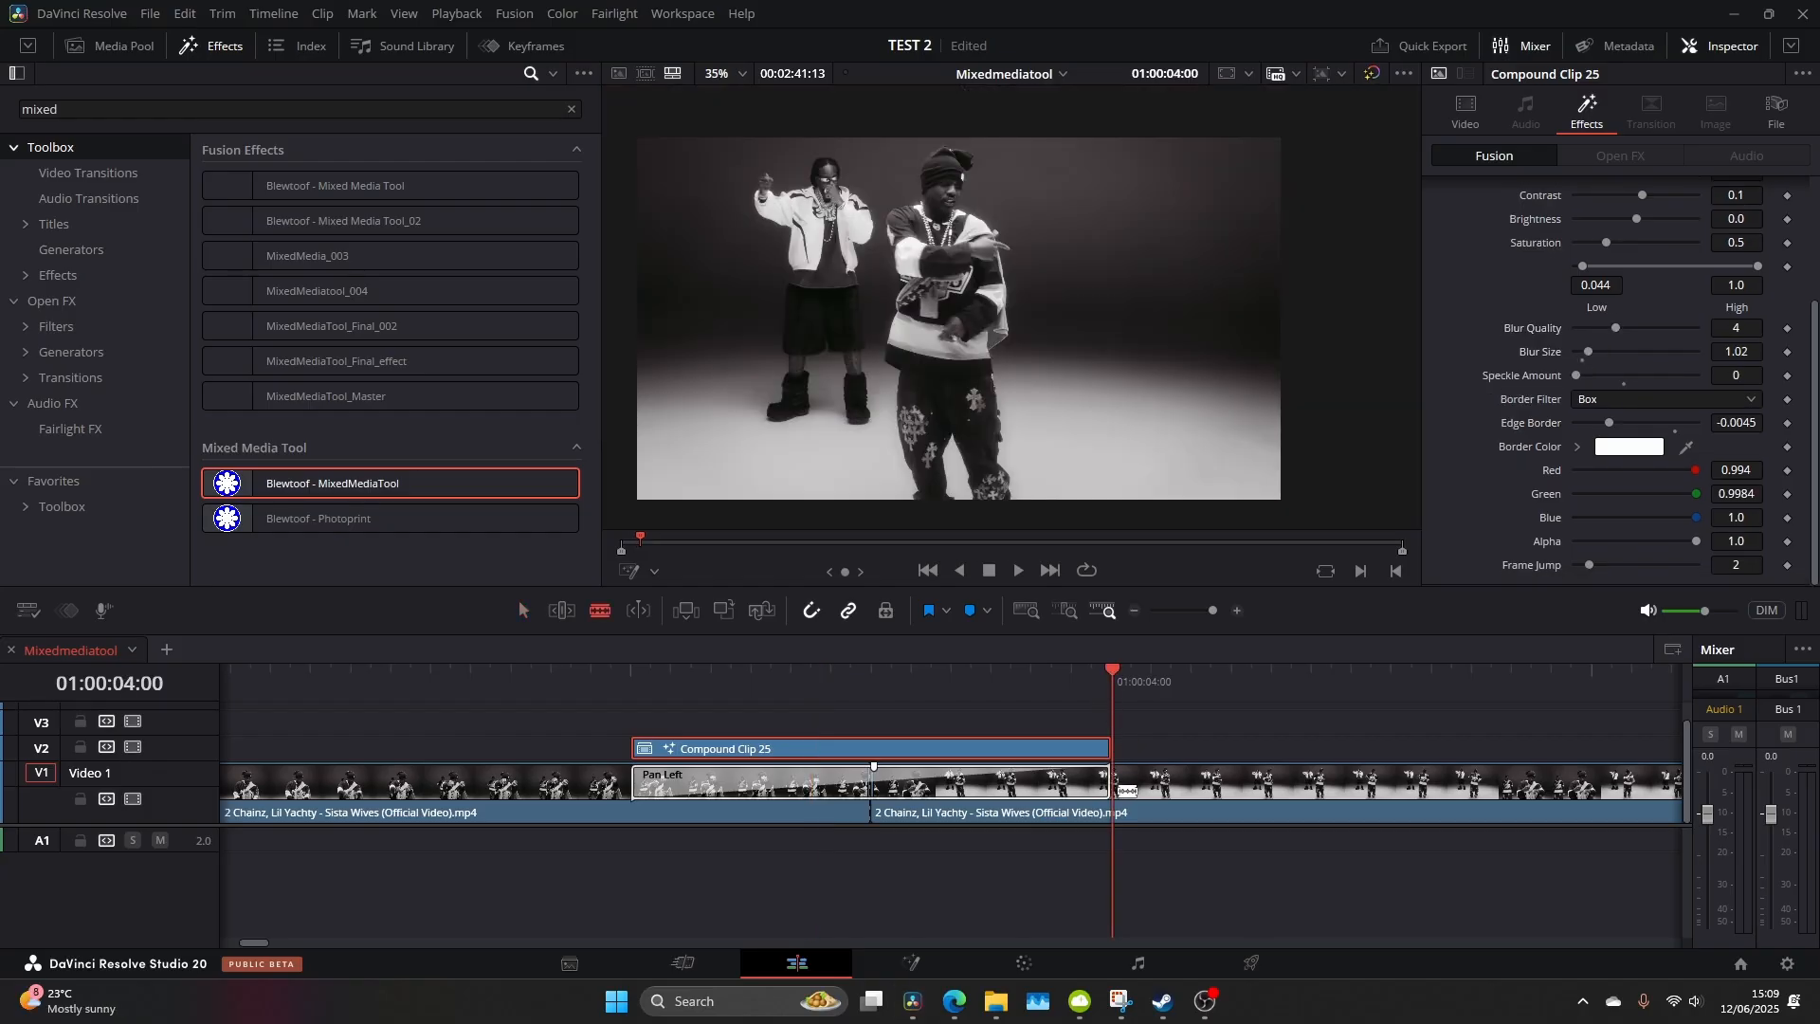
Blade V1 at the compound clip's end and close the resulting gap
click(1236, 611)
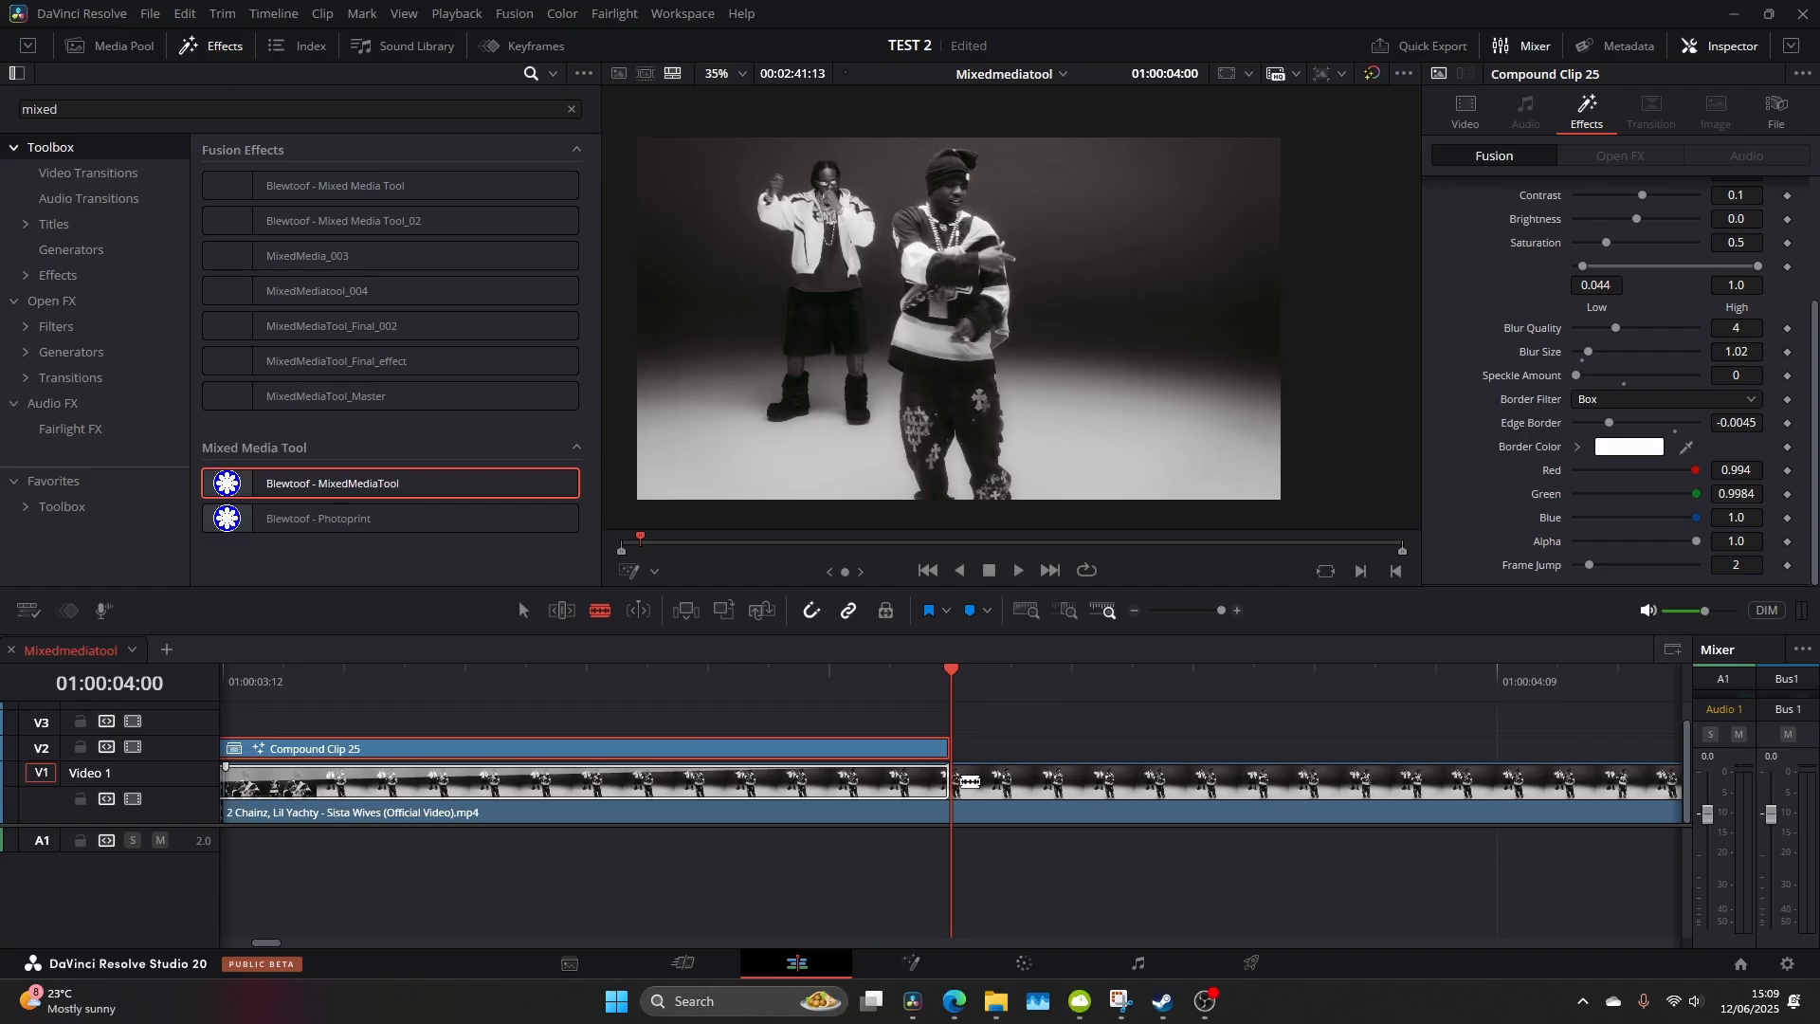
click(1074, 782)
key(a)
drag(1073, 789, 949, 797)
click(892, 682)
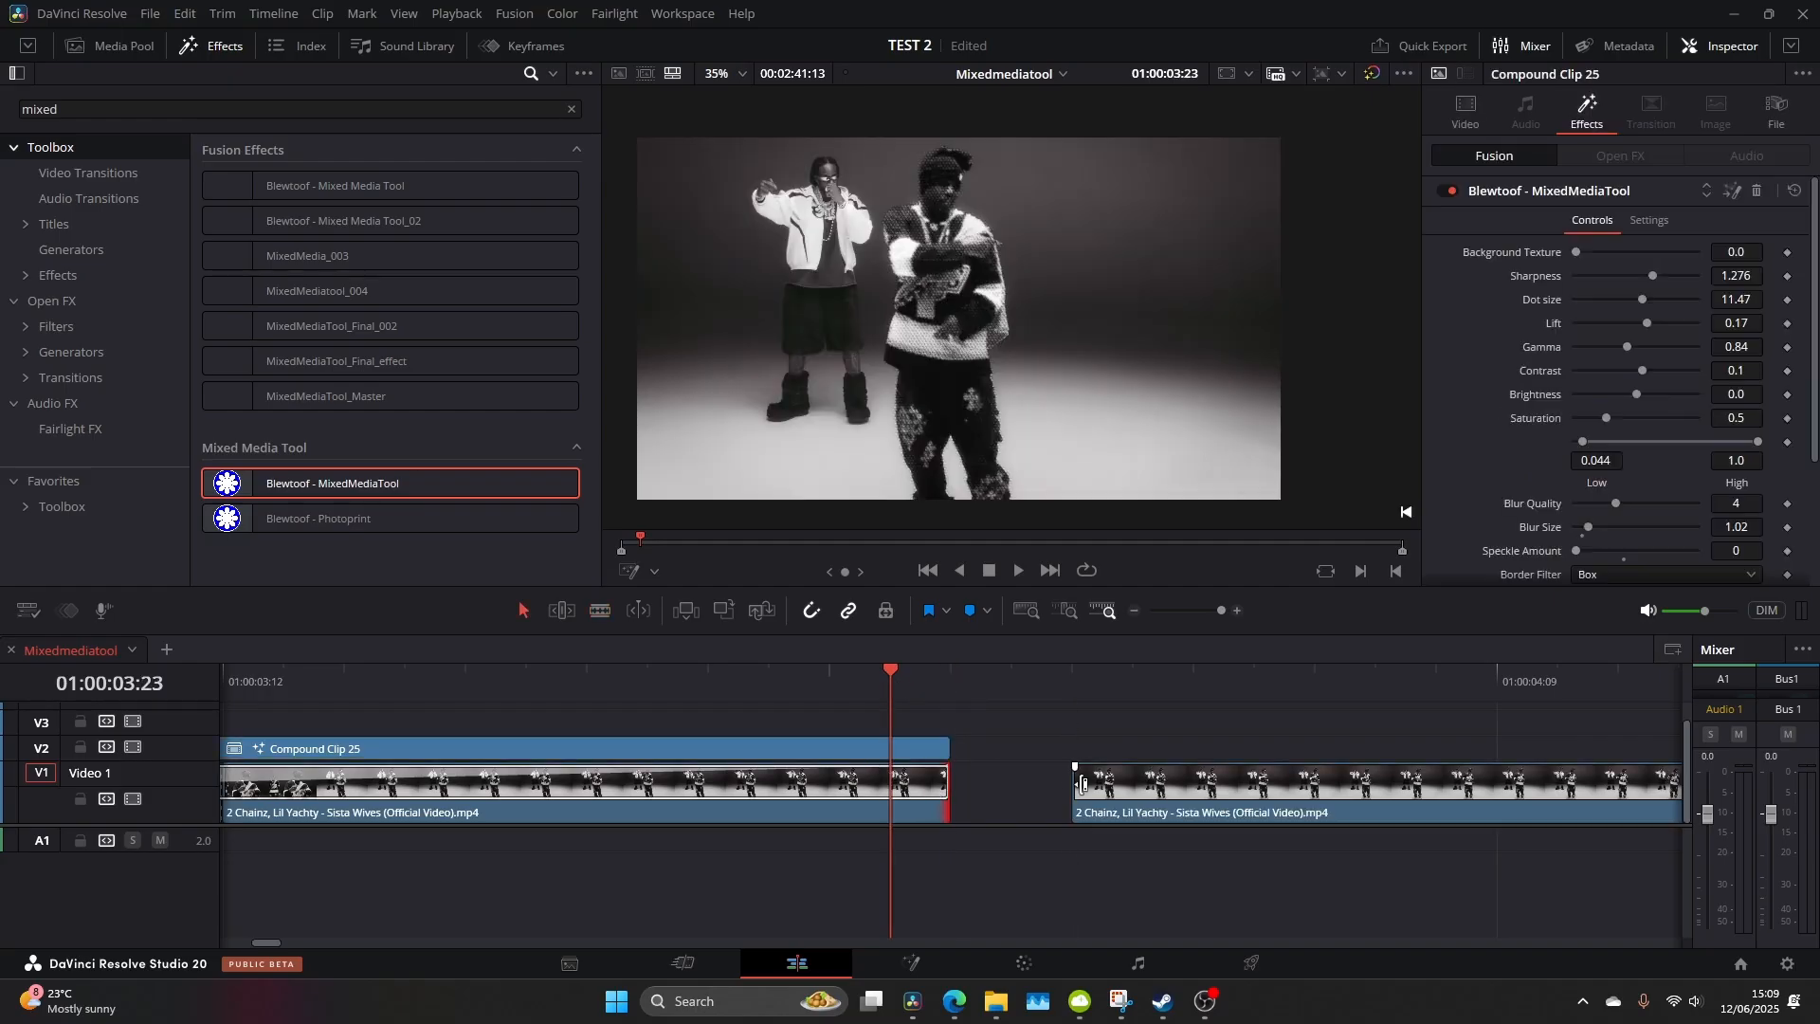
drag(1080, 782, 952, 783)
click(947, 690)
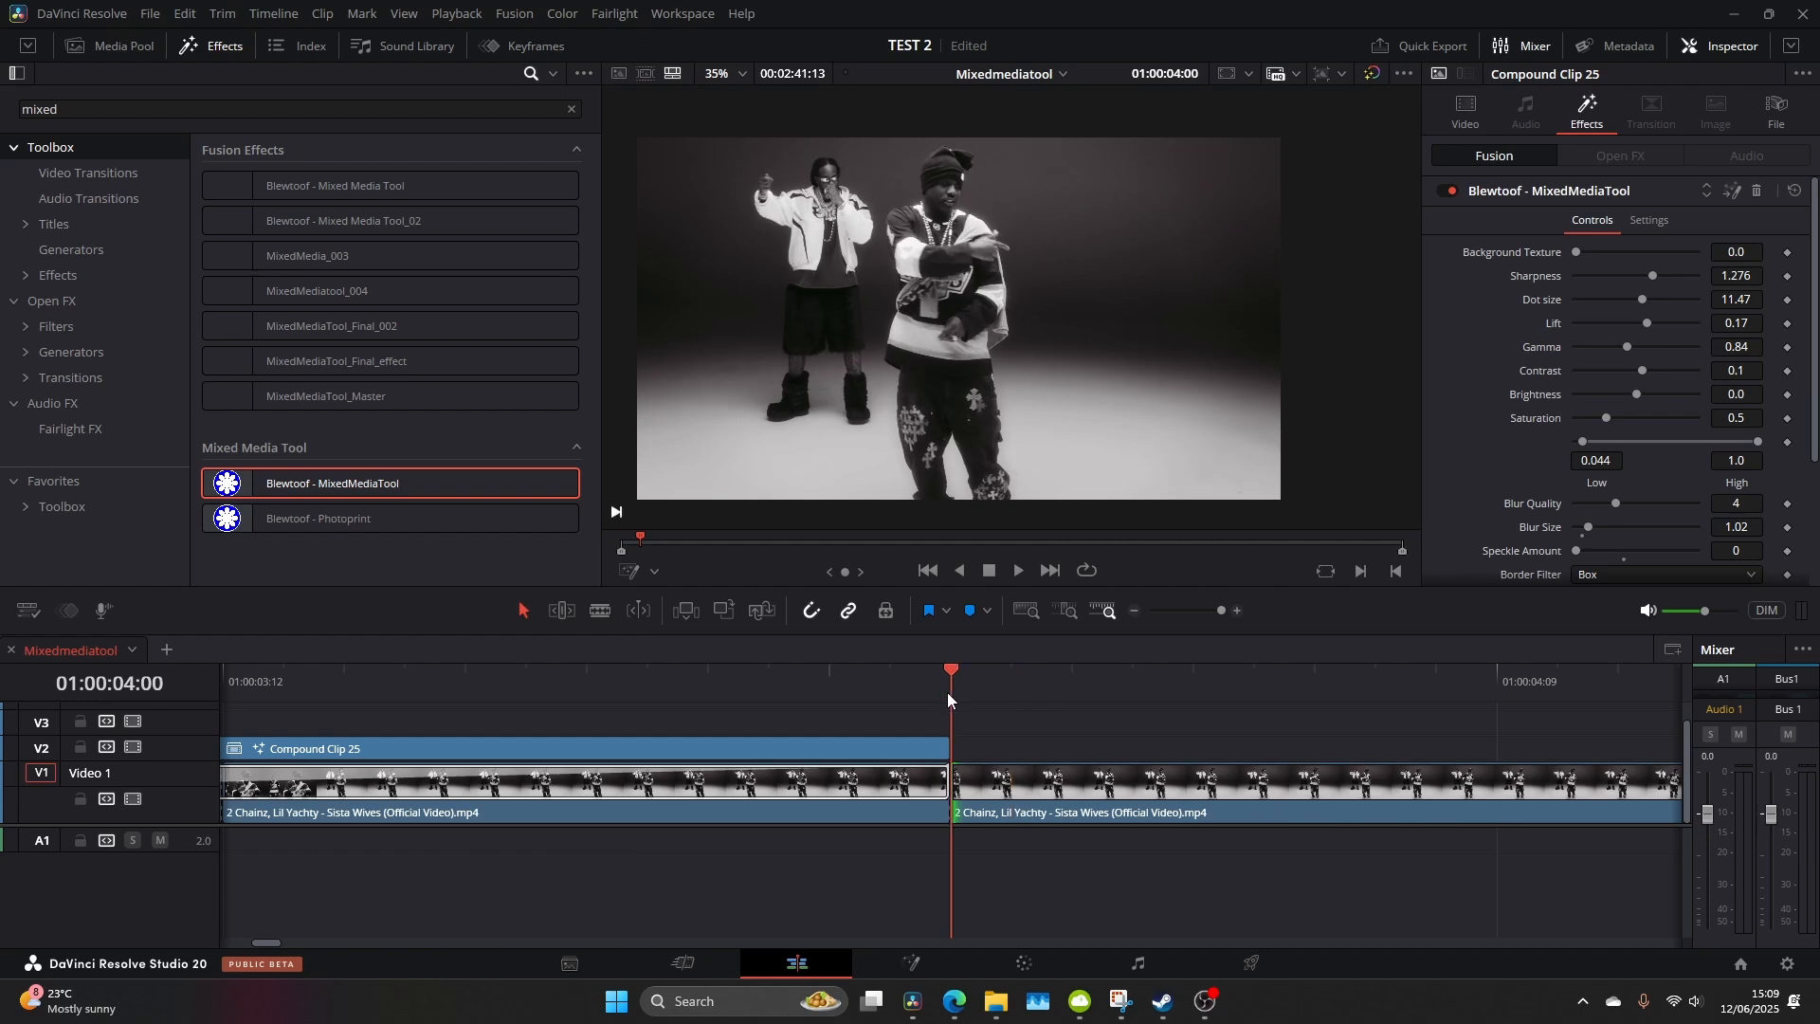
mouse_move(947, 692)
mouse_down()
mouse_move(842, 690)
mouse_move(1019, 701)
mouse_move(900, 696)
mouse_move(979, 701)
mouse_up()
Nest the right V1 clip as compound clip MMT and open it in its own timeline
click(1026, 779)
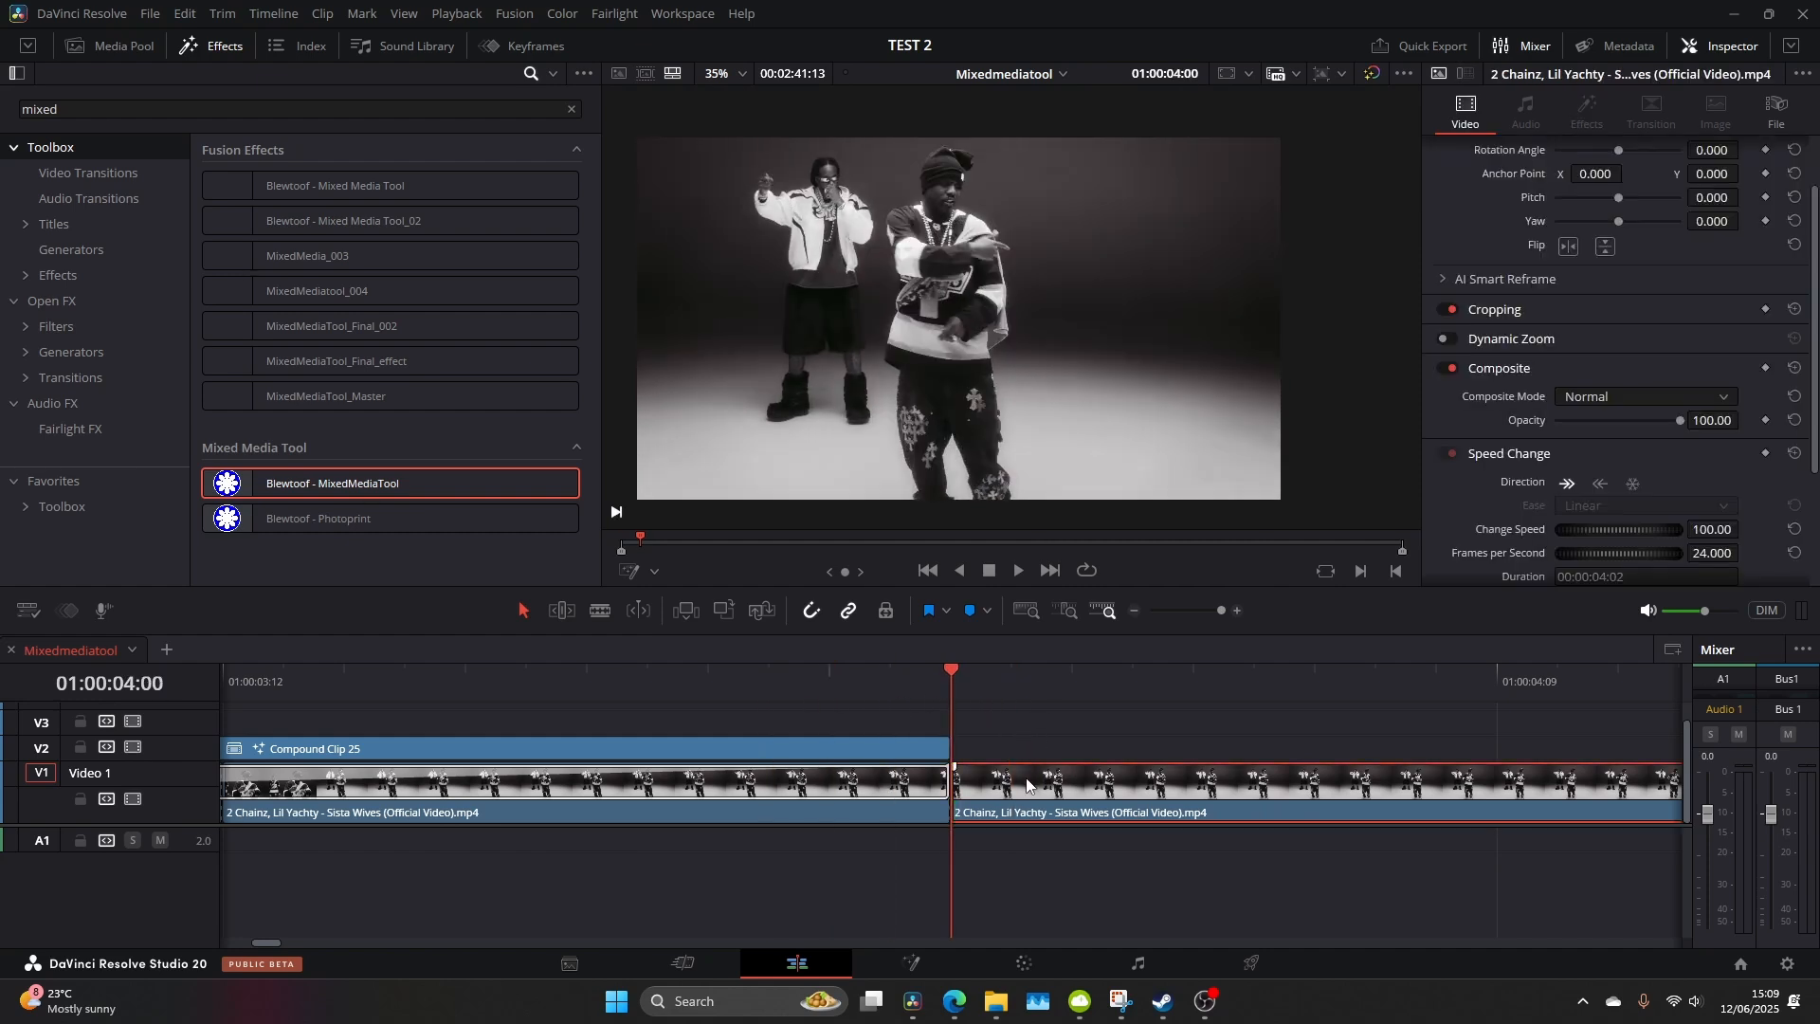
right_click(1026, 783)
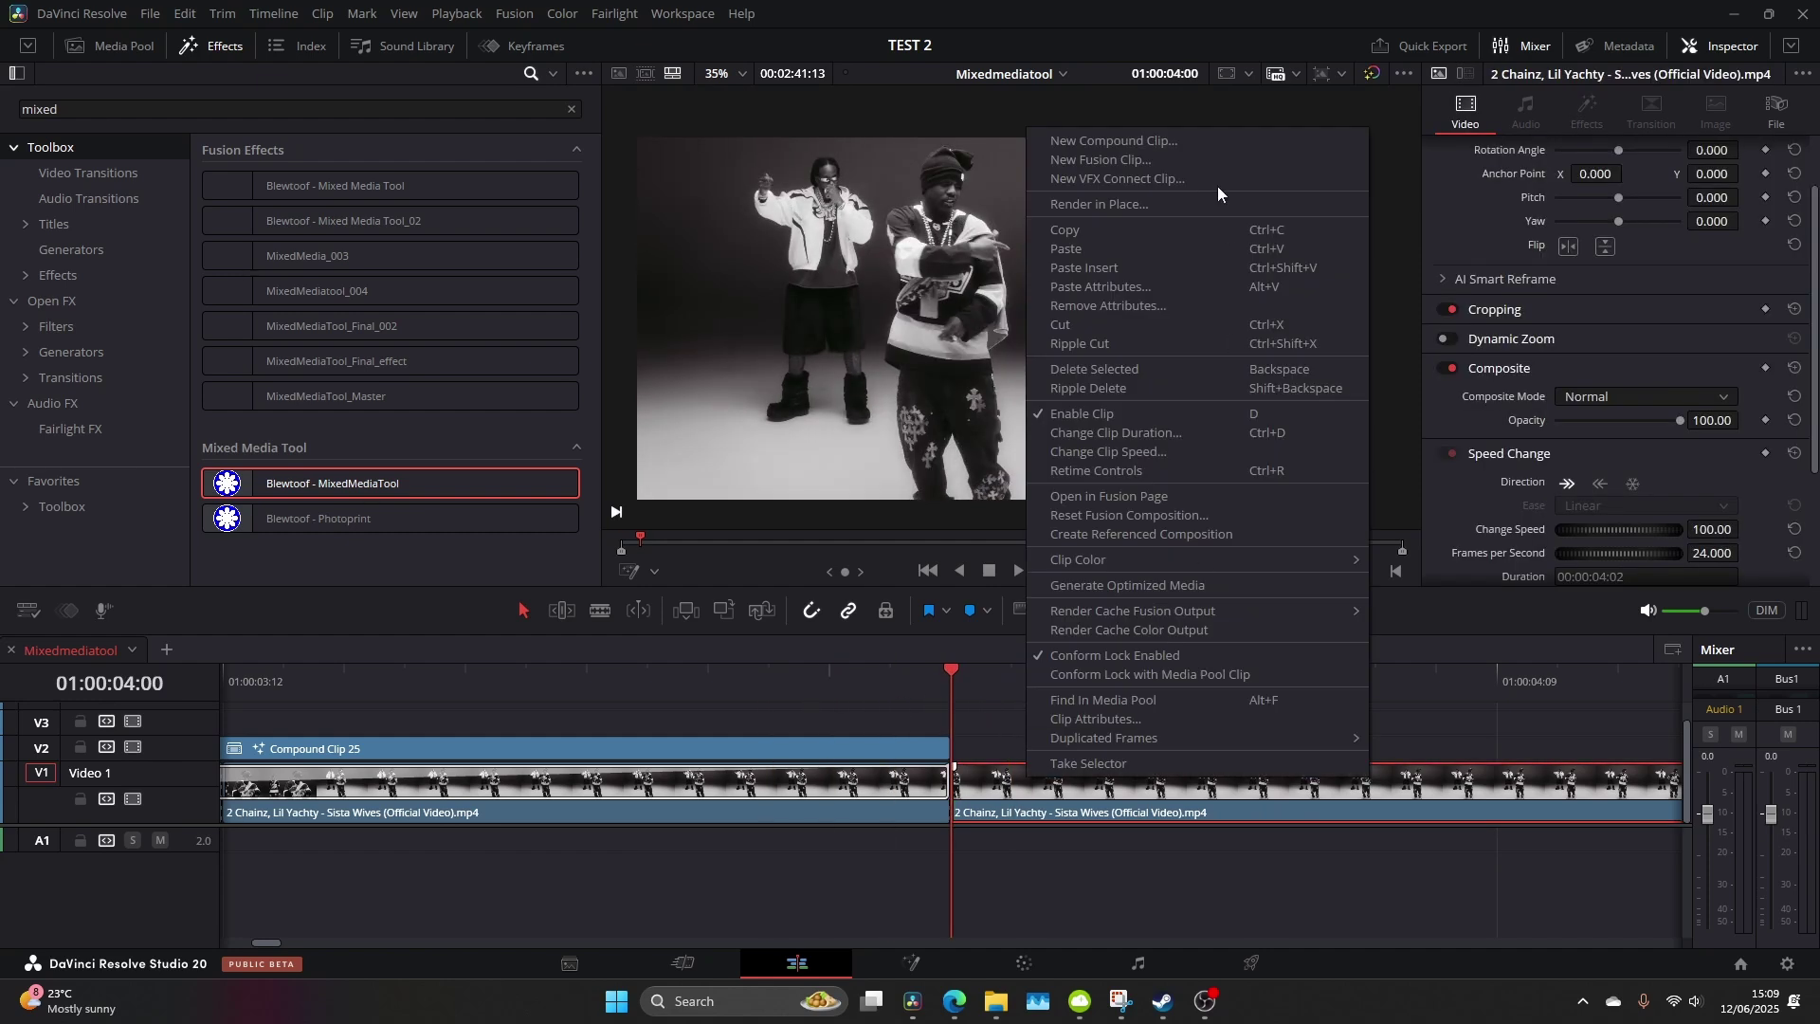
click(1181, 138)
text(MMT)
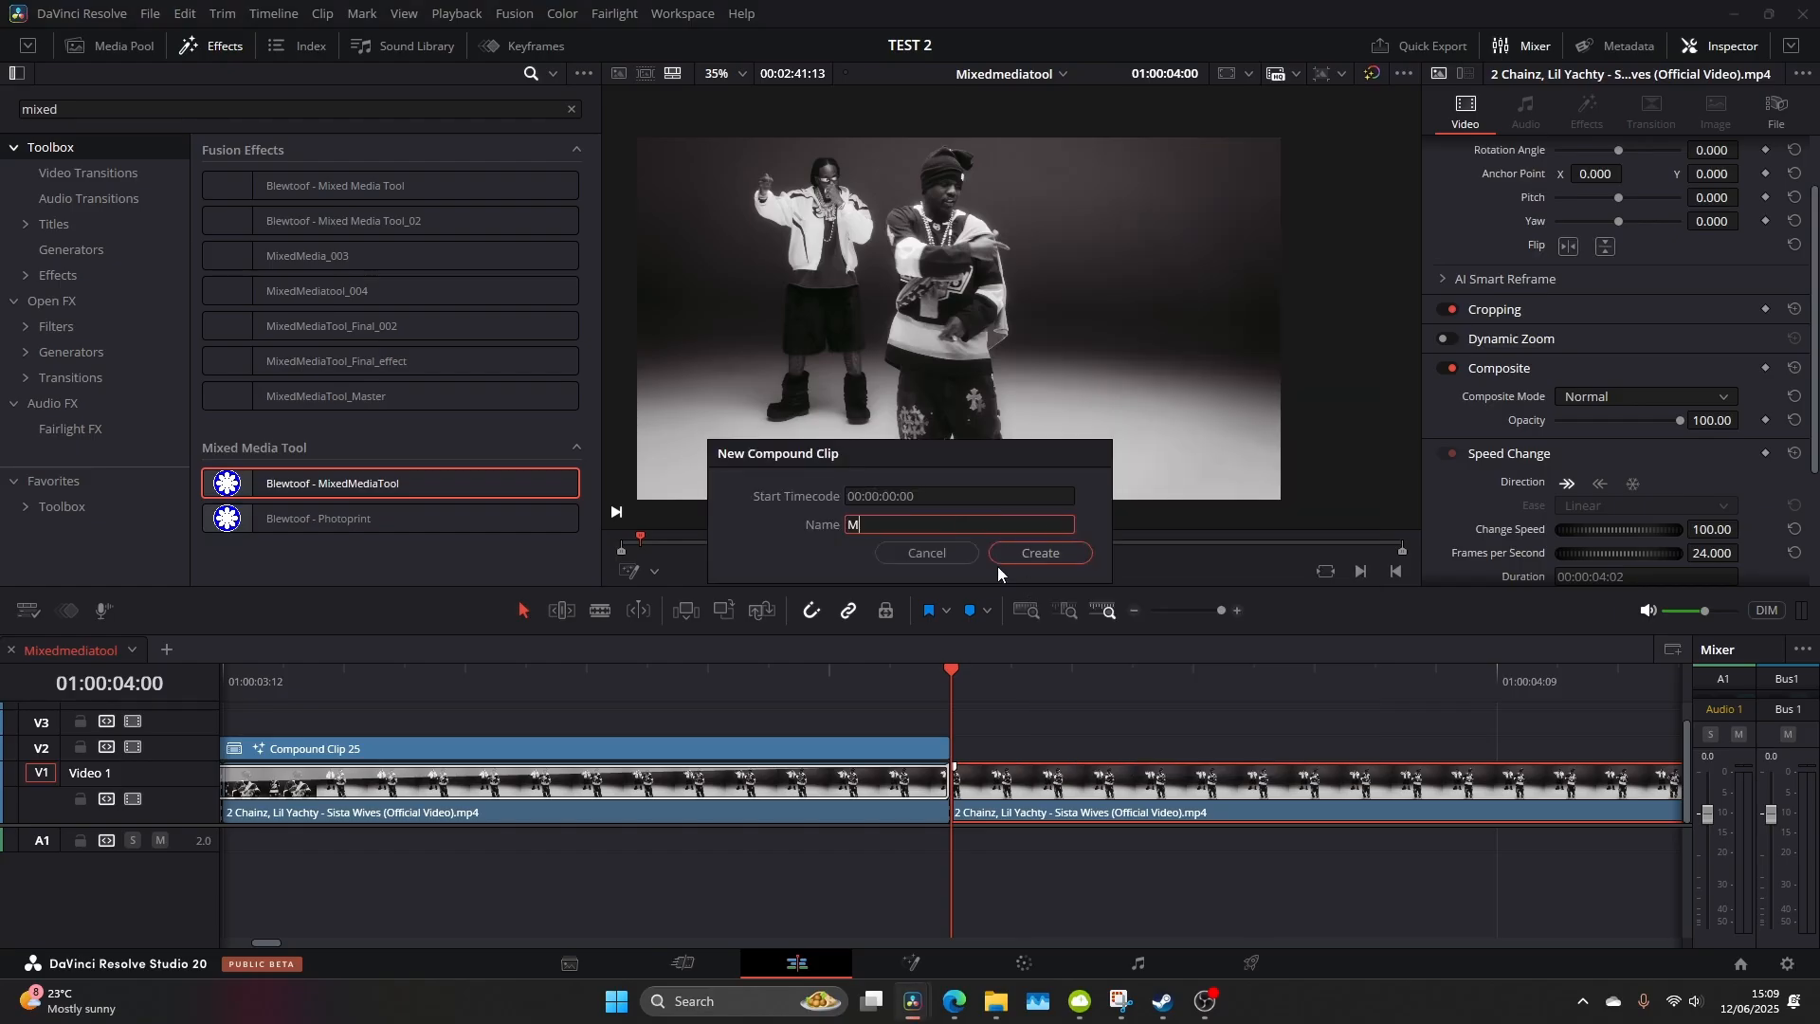
key(Return)
right_click(1102, 793)
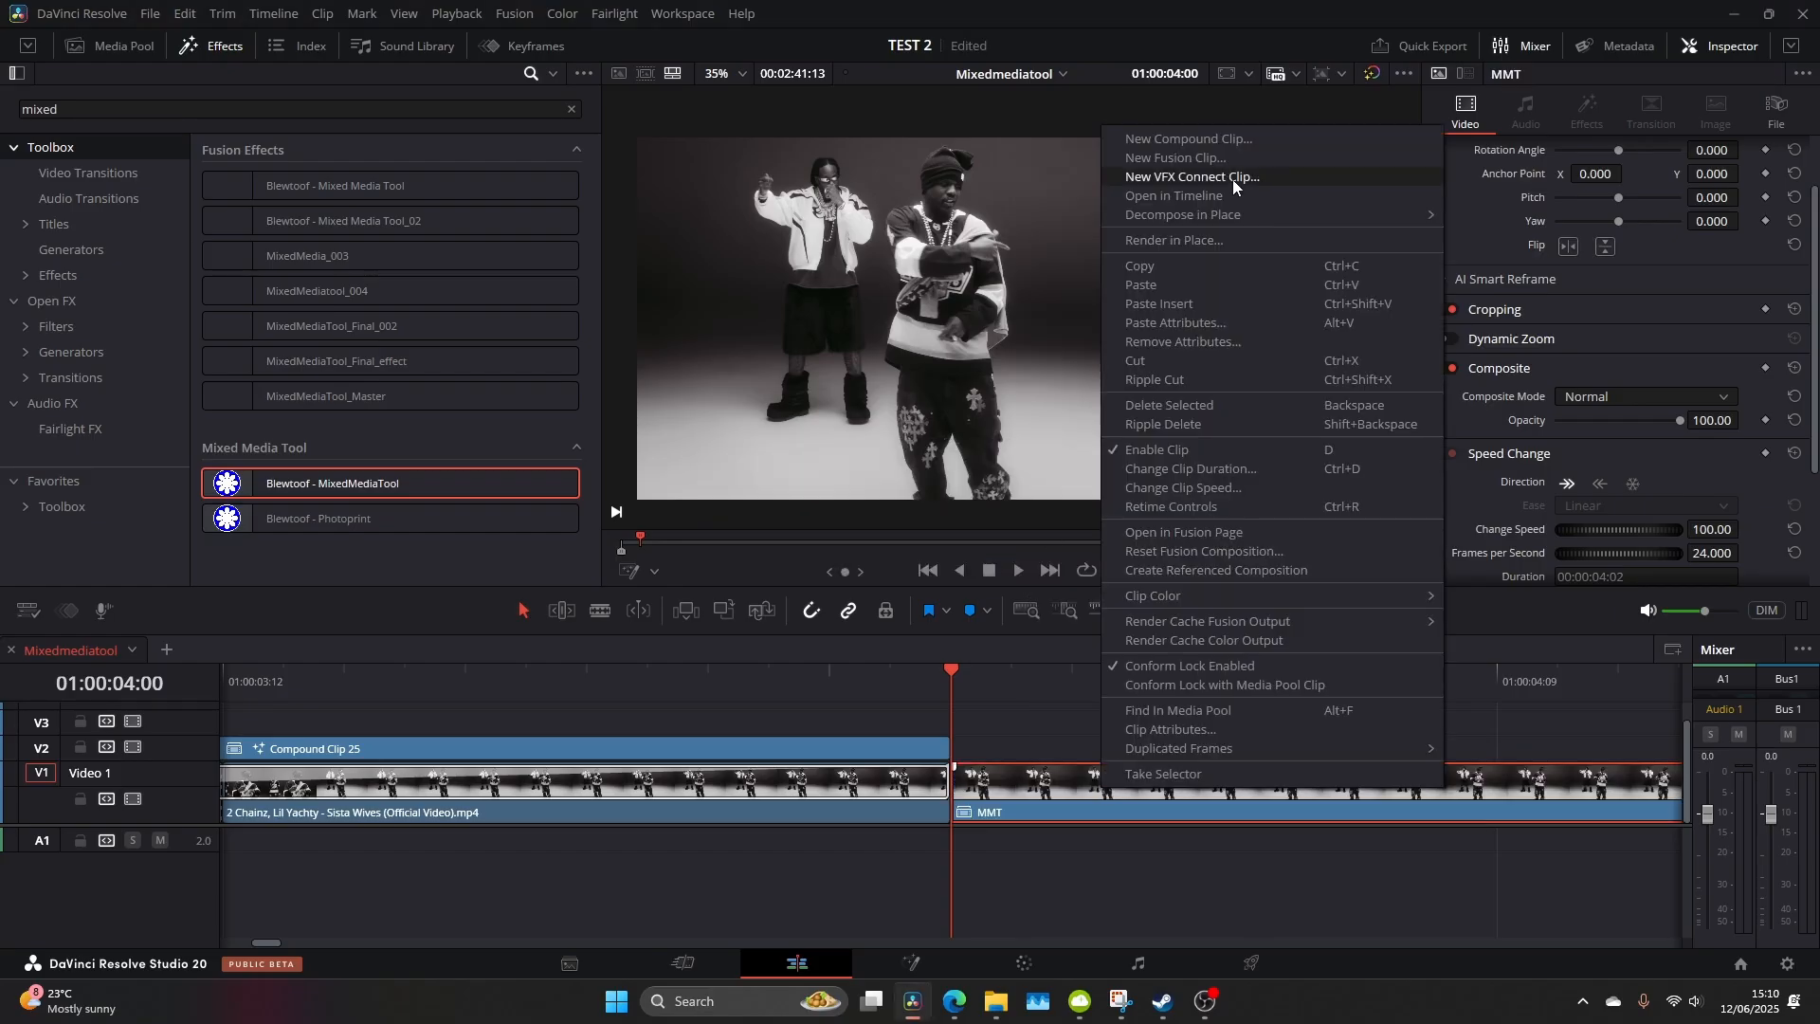
click(1180, 196)
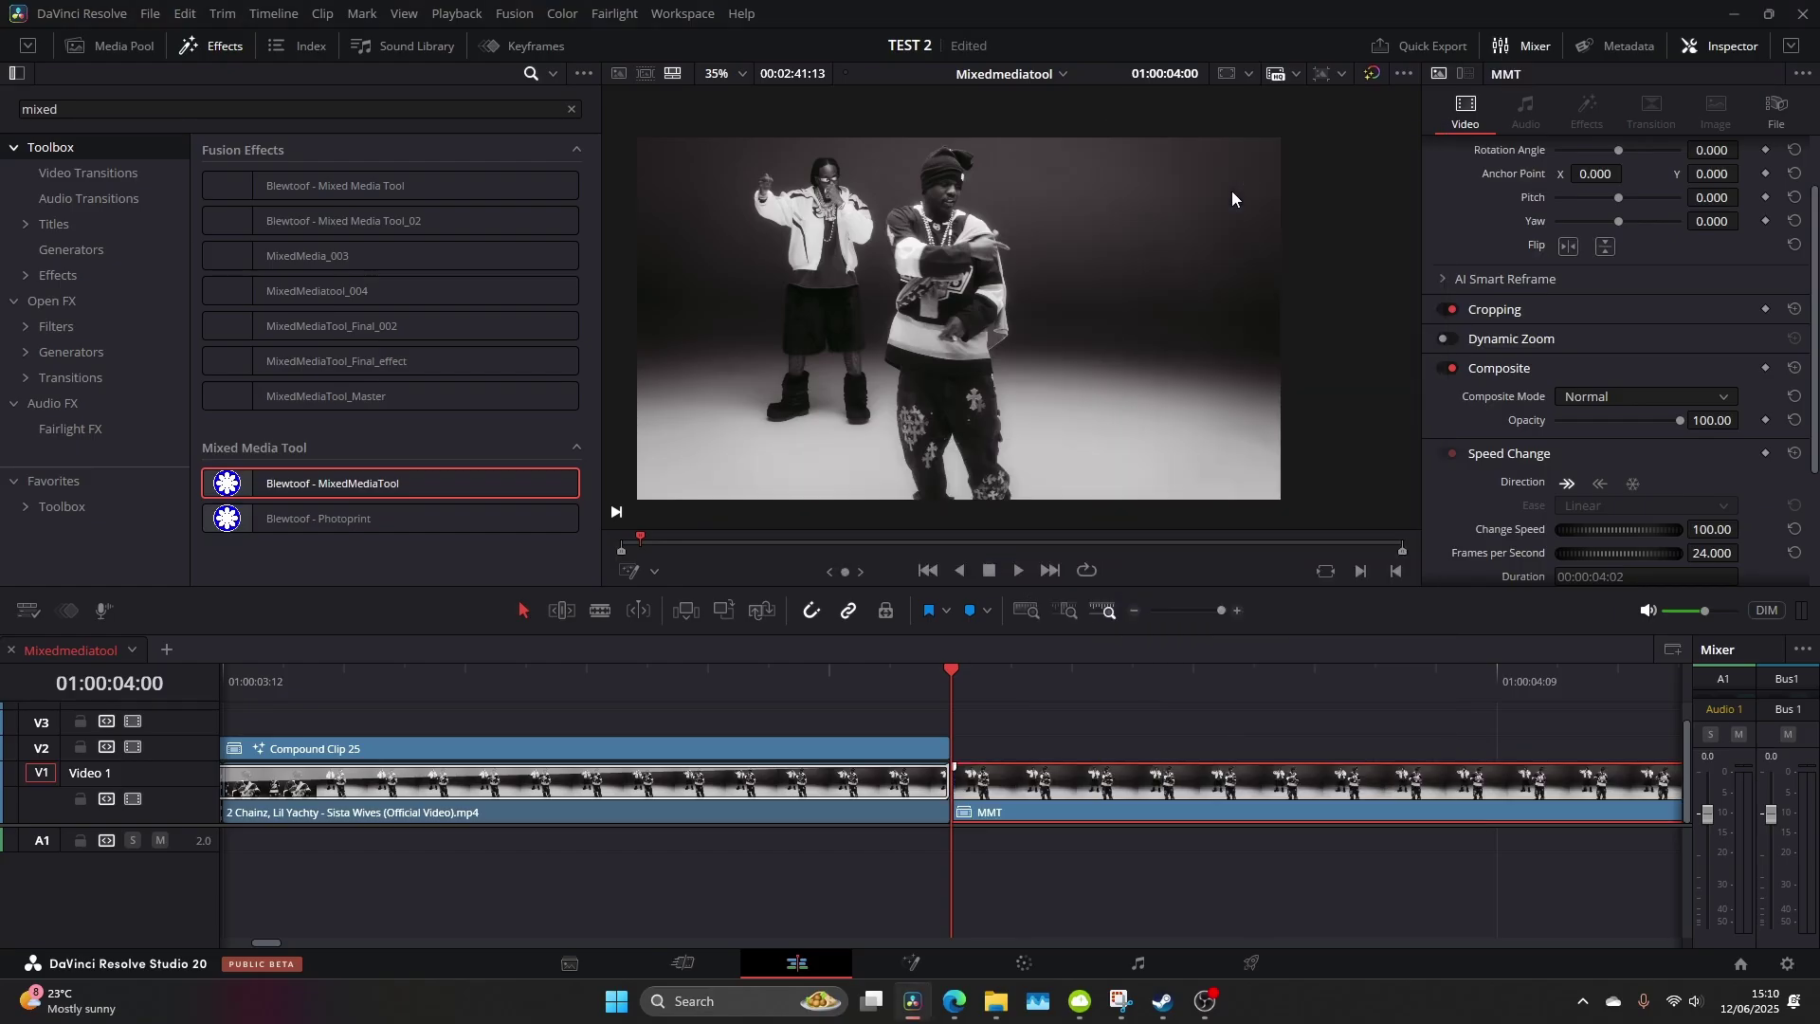
click(1204, 611)
Move the paper texture to the timeline start and trim it to the video's length
key(ctrl+v)
drag(781, 772, 311, 772)
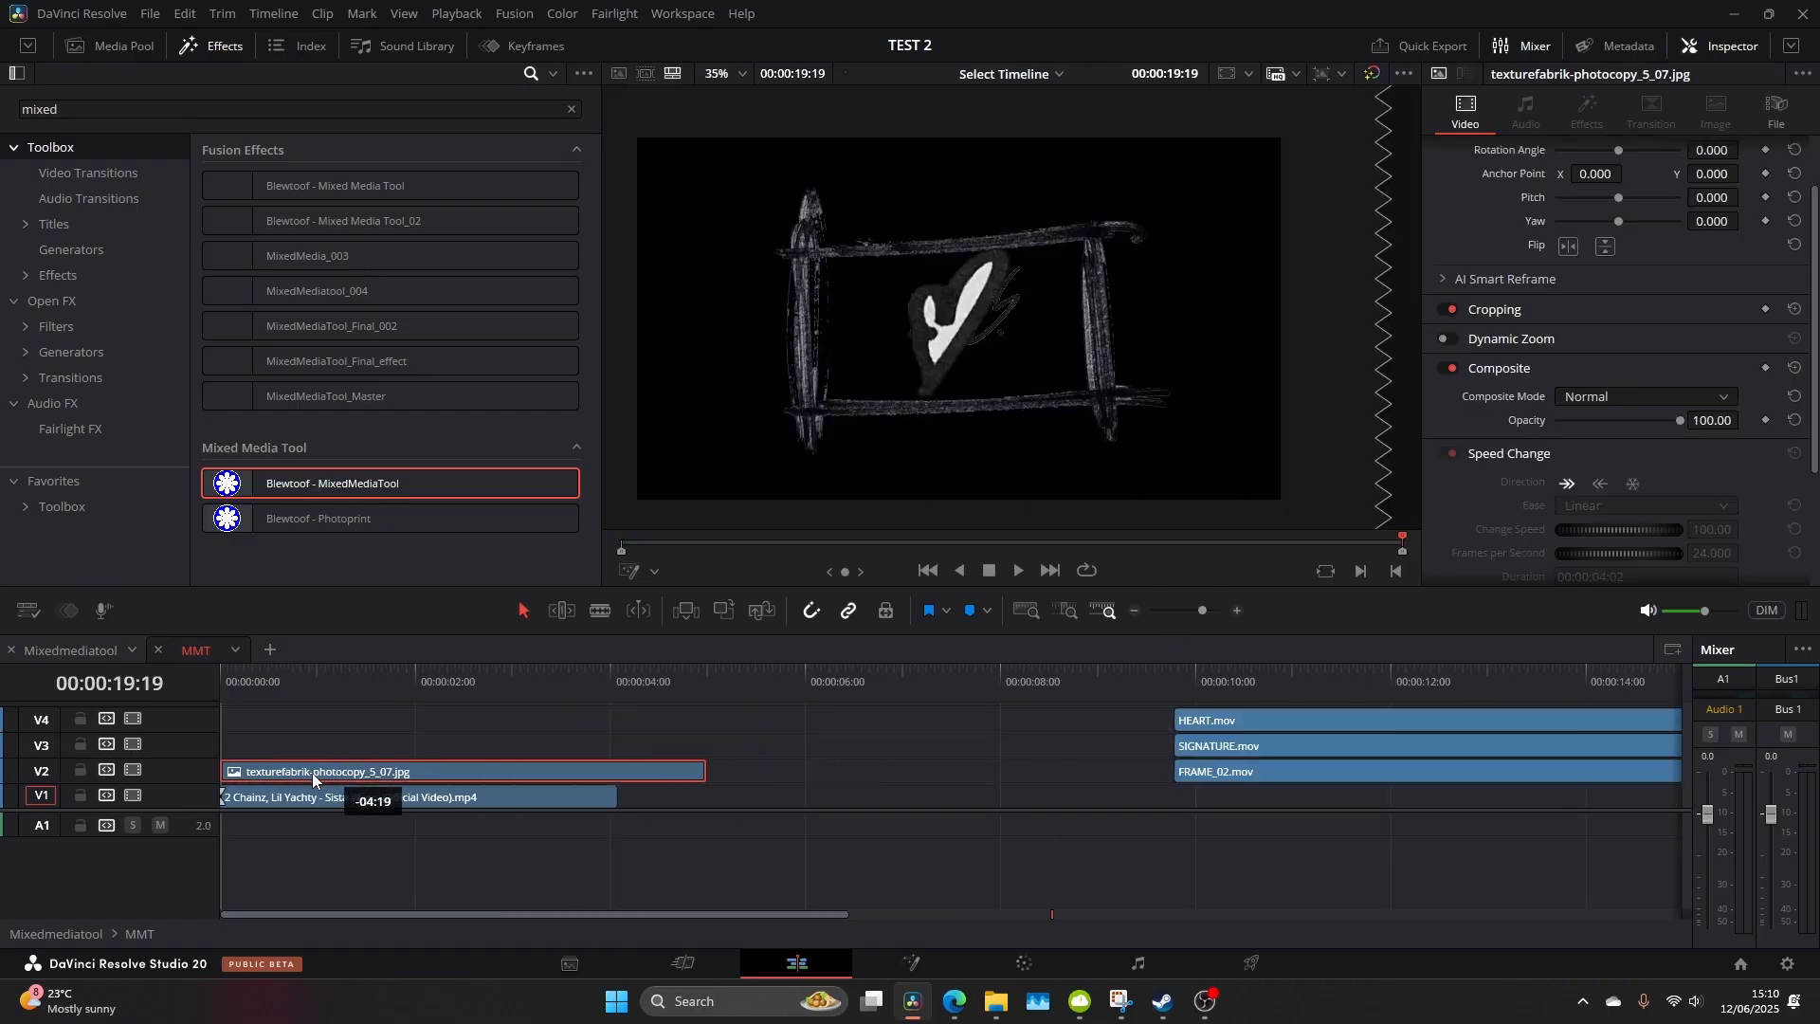
drag(323, 676, 278, 678)
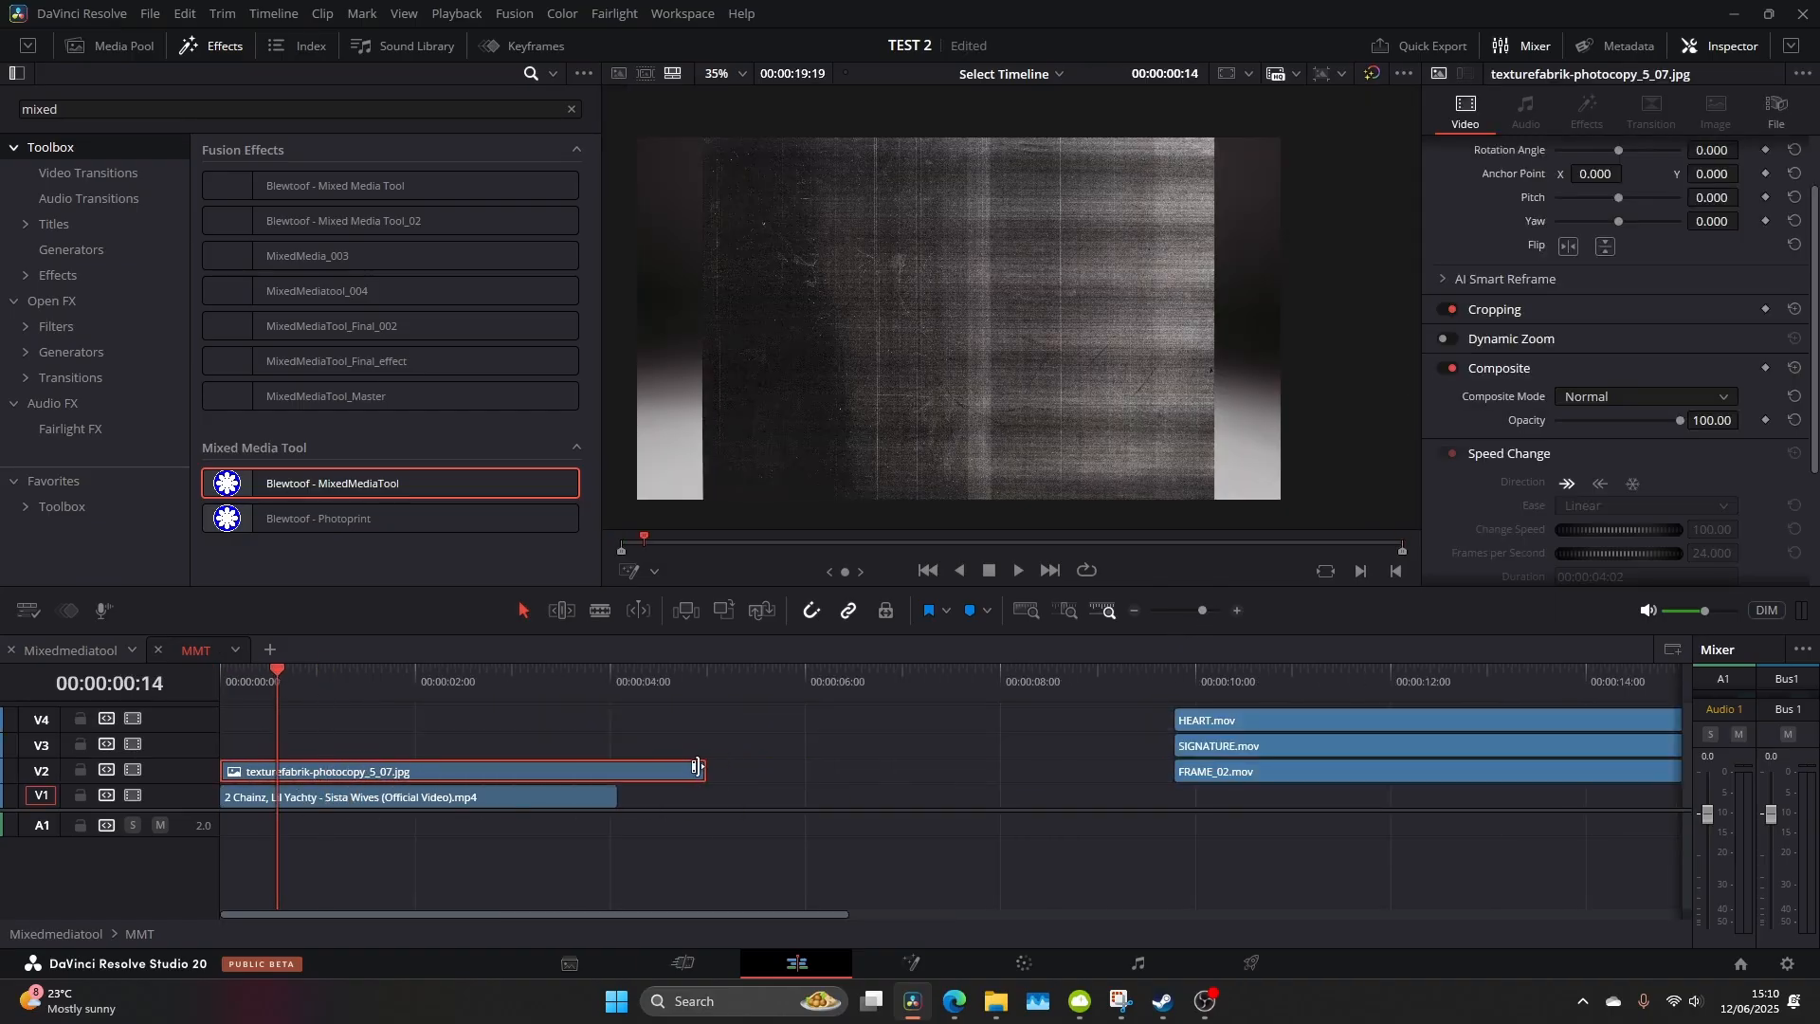
drag(696, 768, 617, 769)
scroll(1594, 186, up, 2)
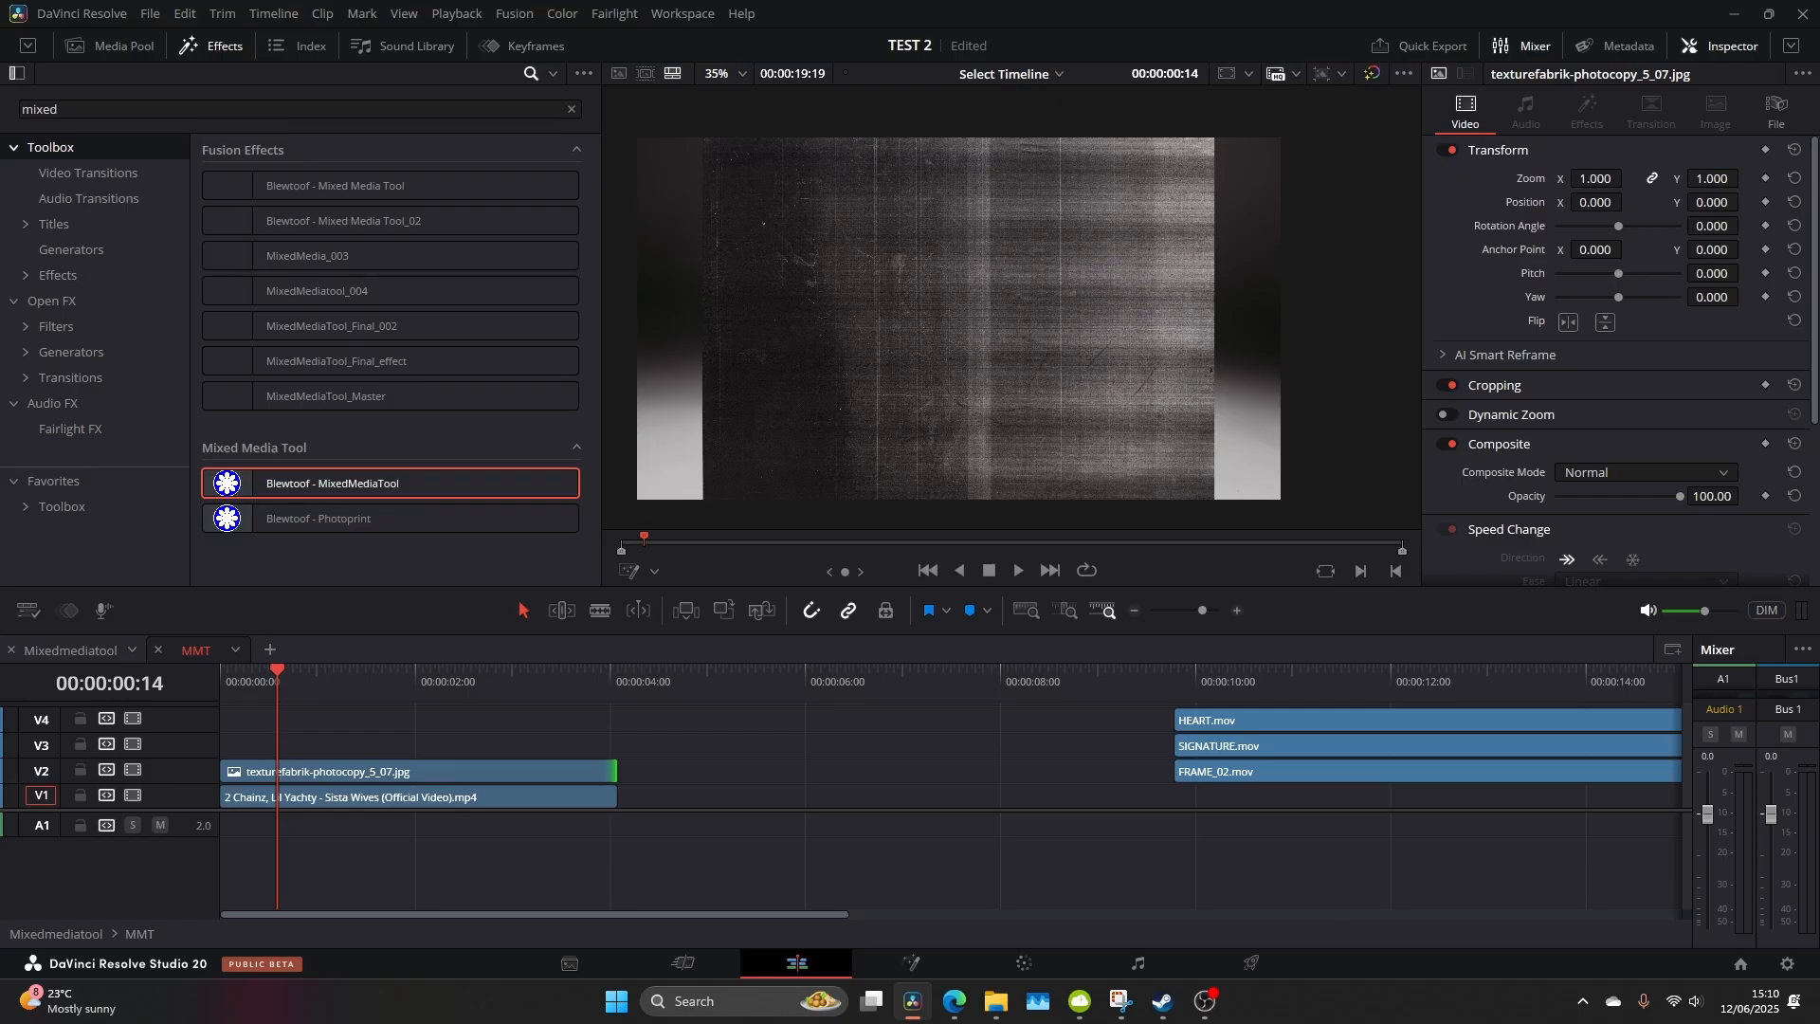
drag(1595, 179, 1649, 178)
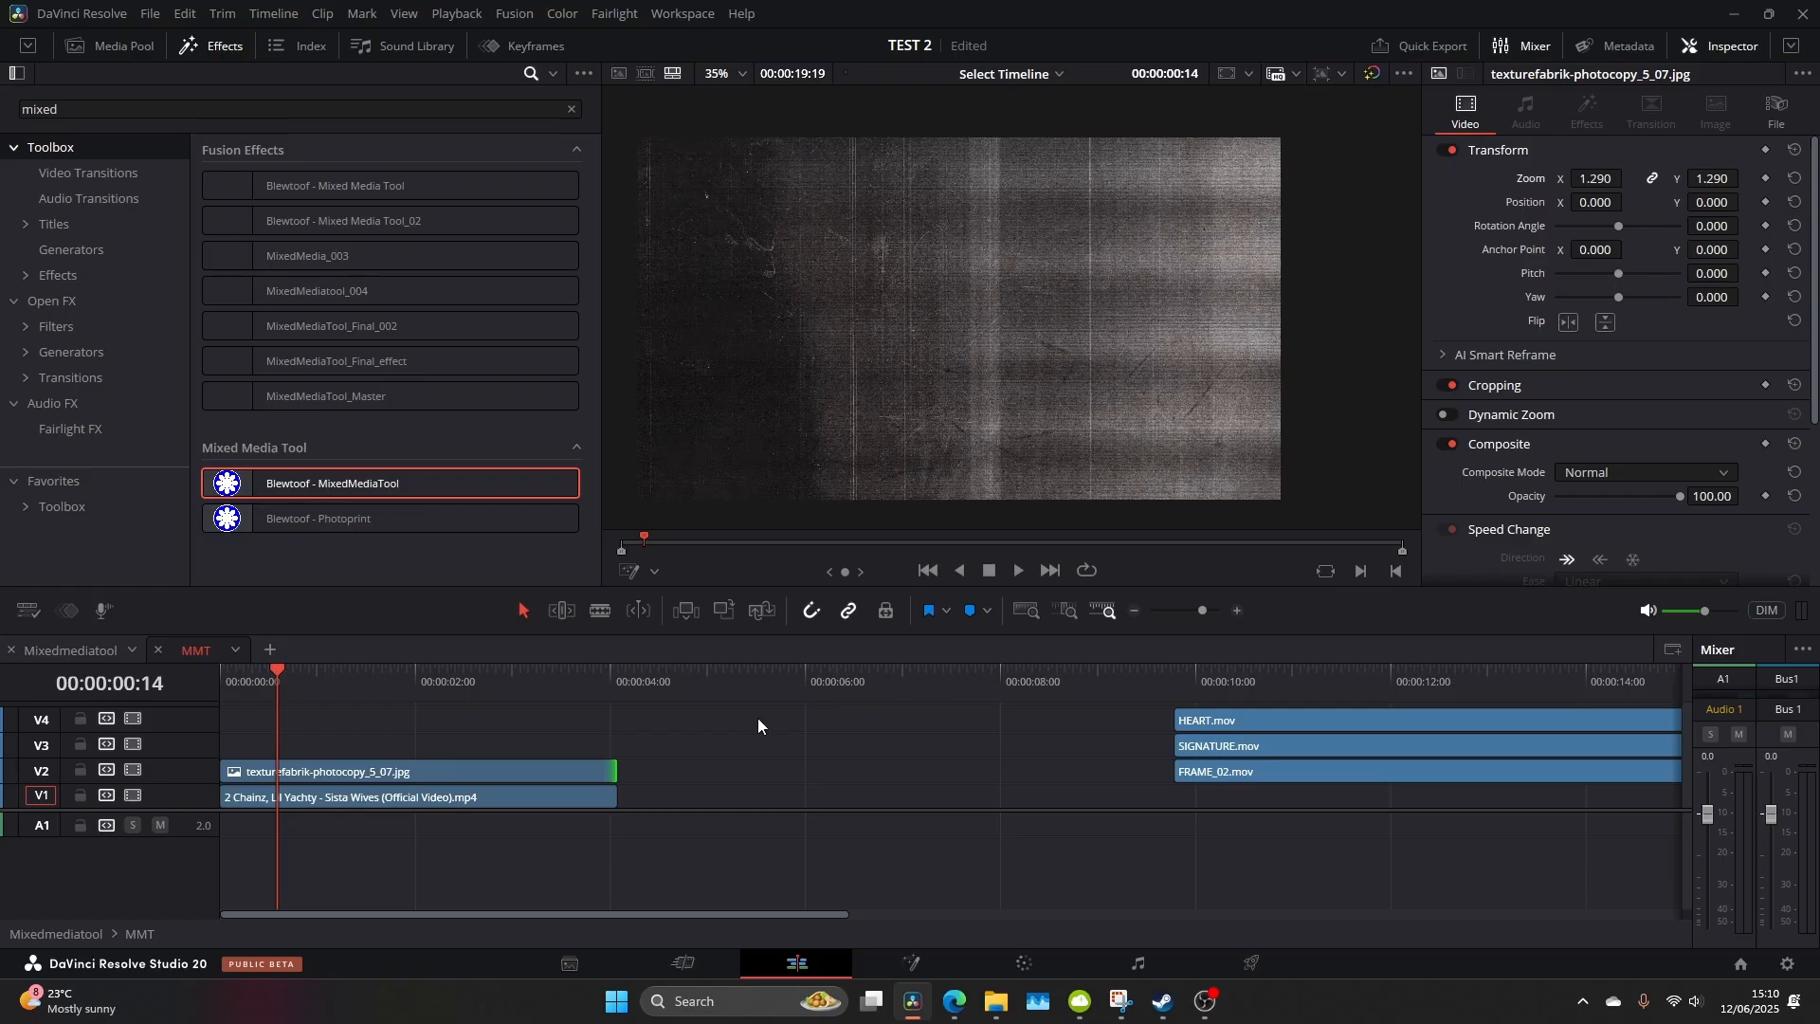
click(445, 774)
Insert a Transform node onto the photocopy texture in the Fusion node chain
click(910, 963)
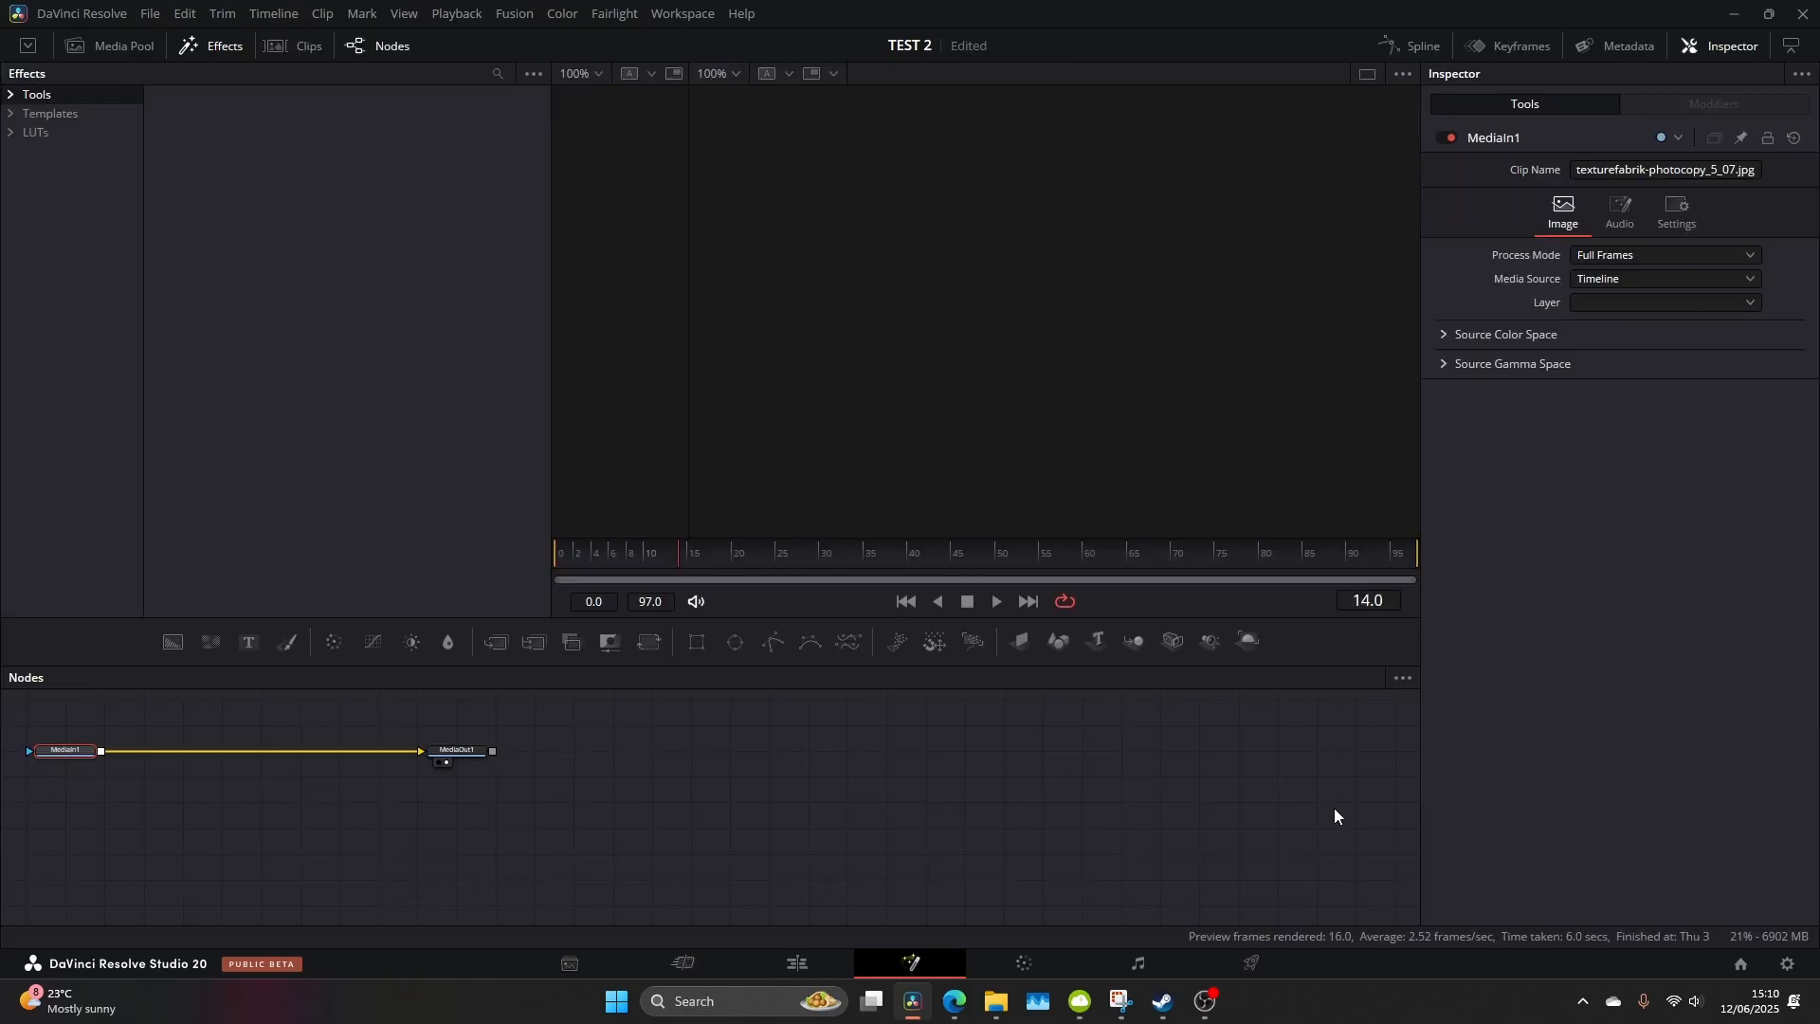
key(shift+space)
text(trans)
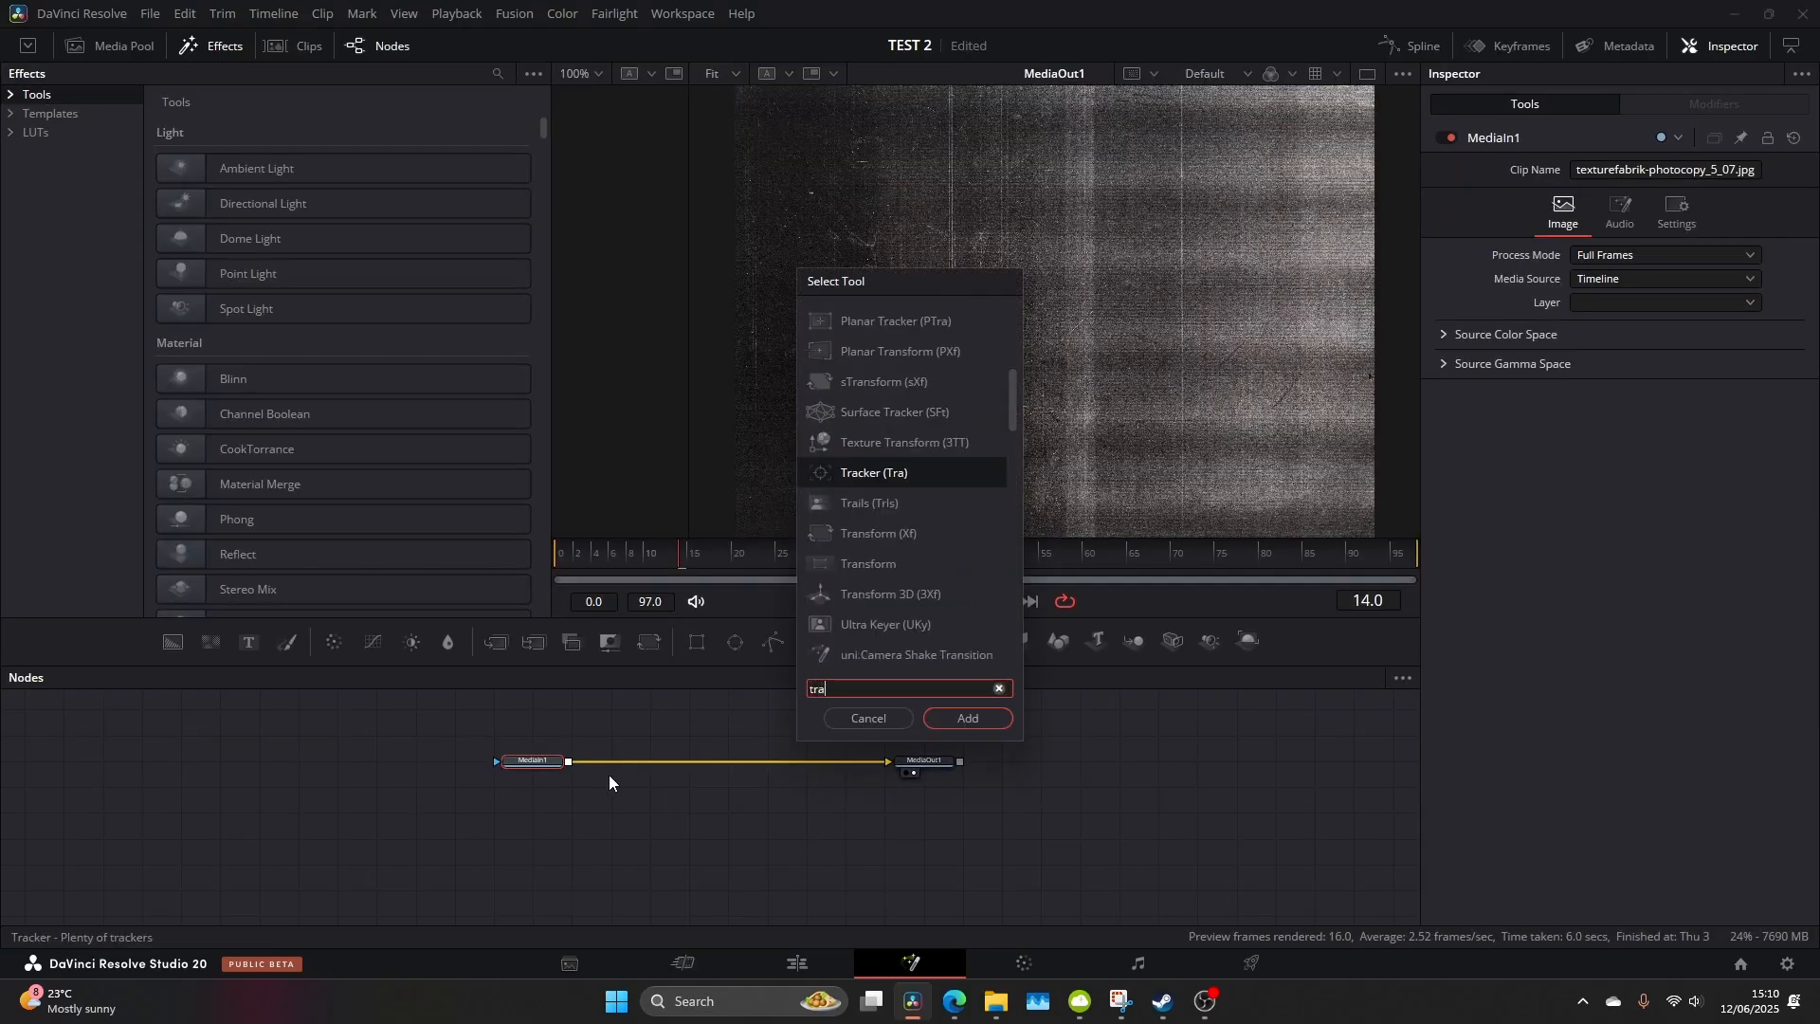
key(Return)
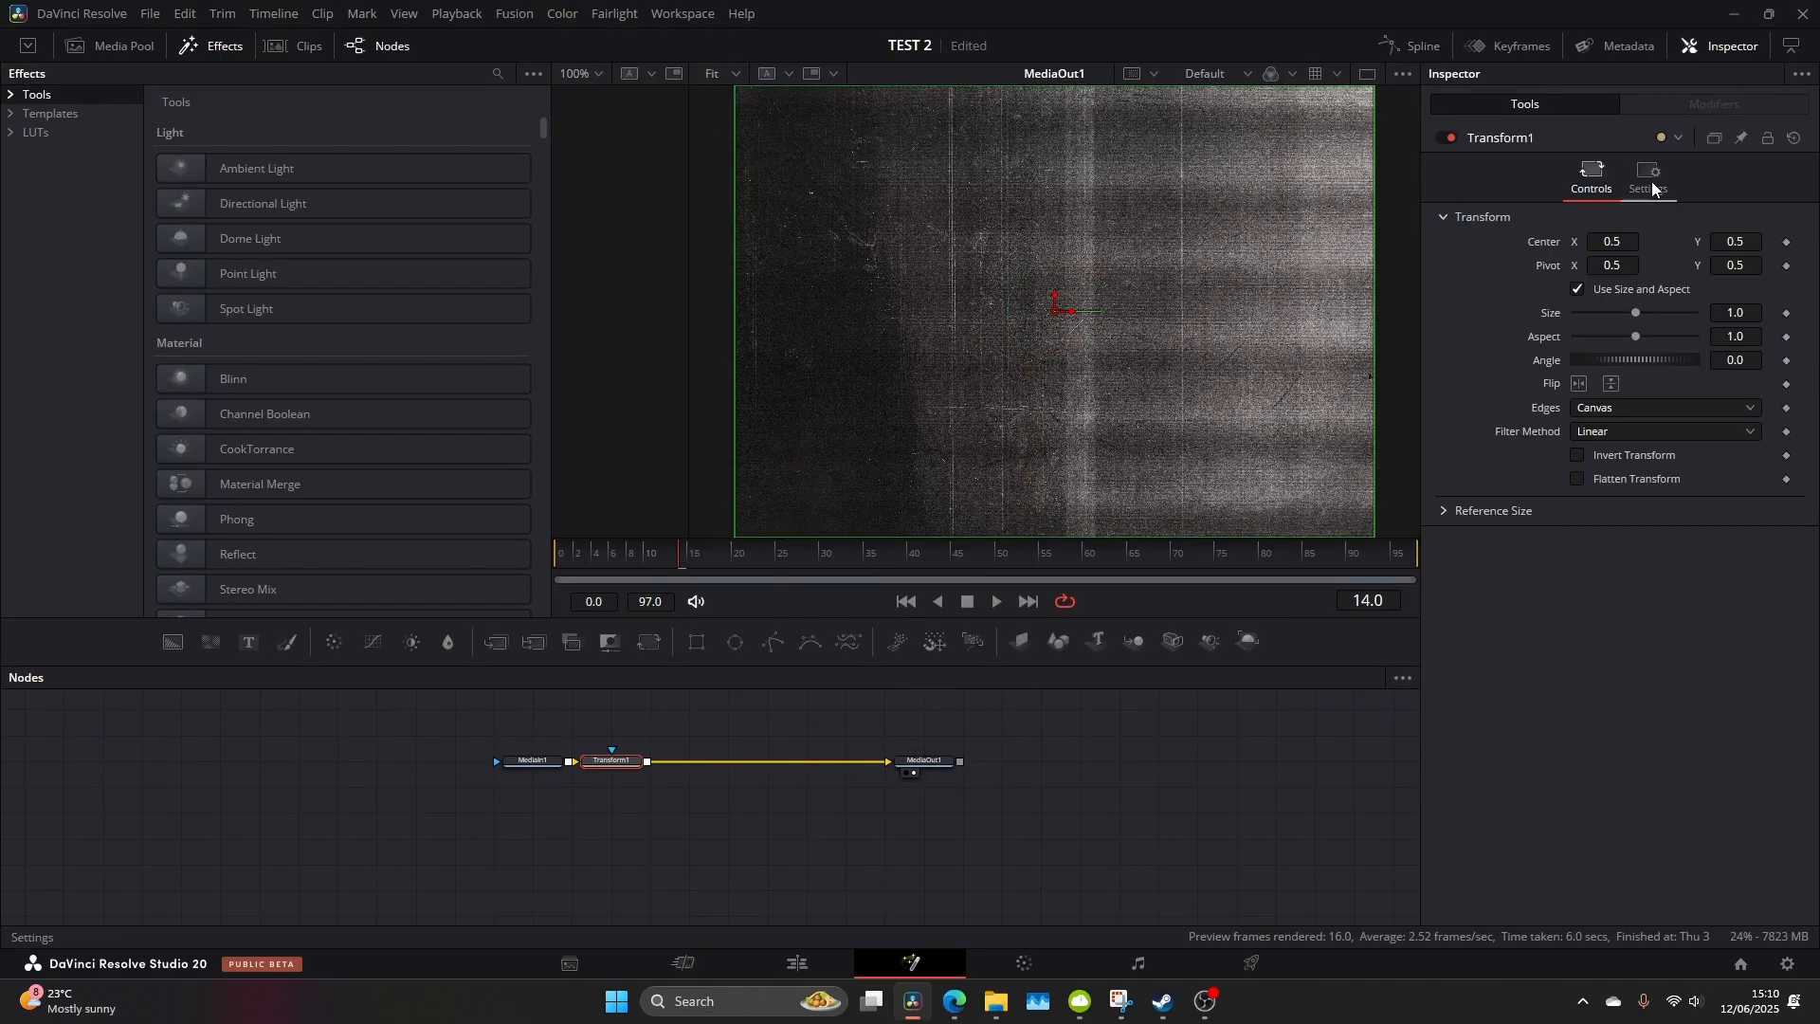
click(1646, 178)
Drive the Transform's Center with a Perturb modifier and preview the random drift
right_click(1558, 244)
click(1453, 342)
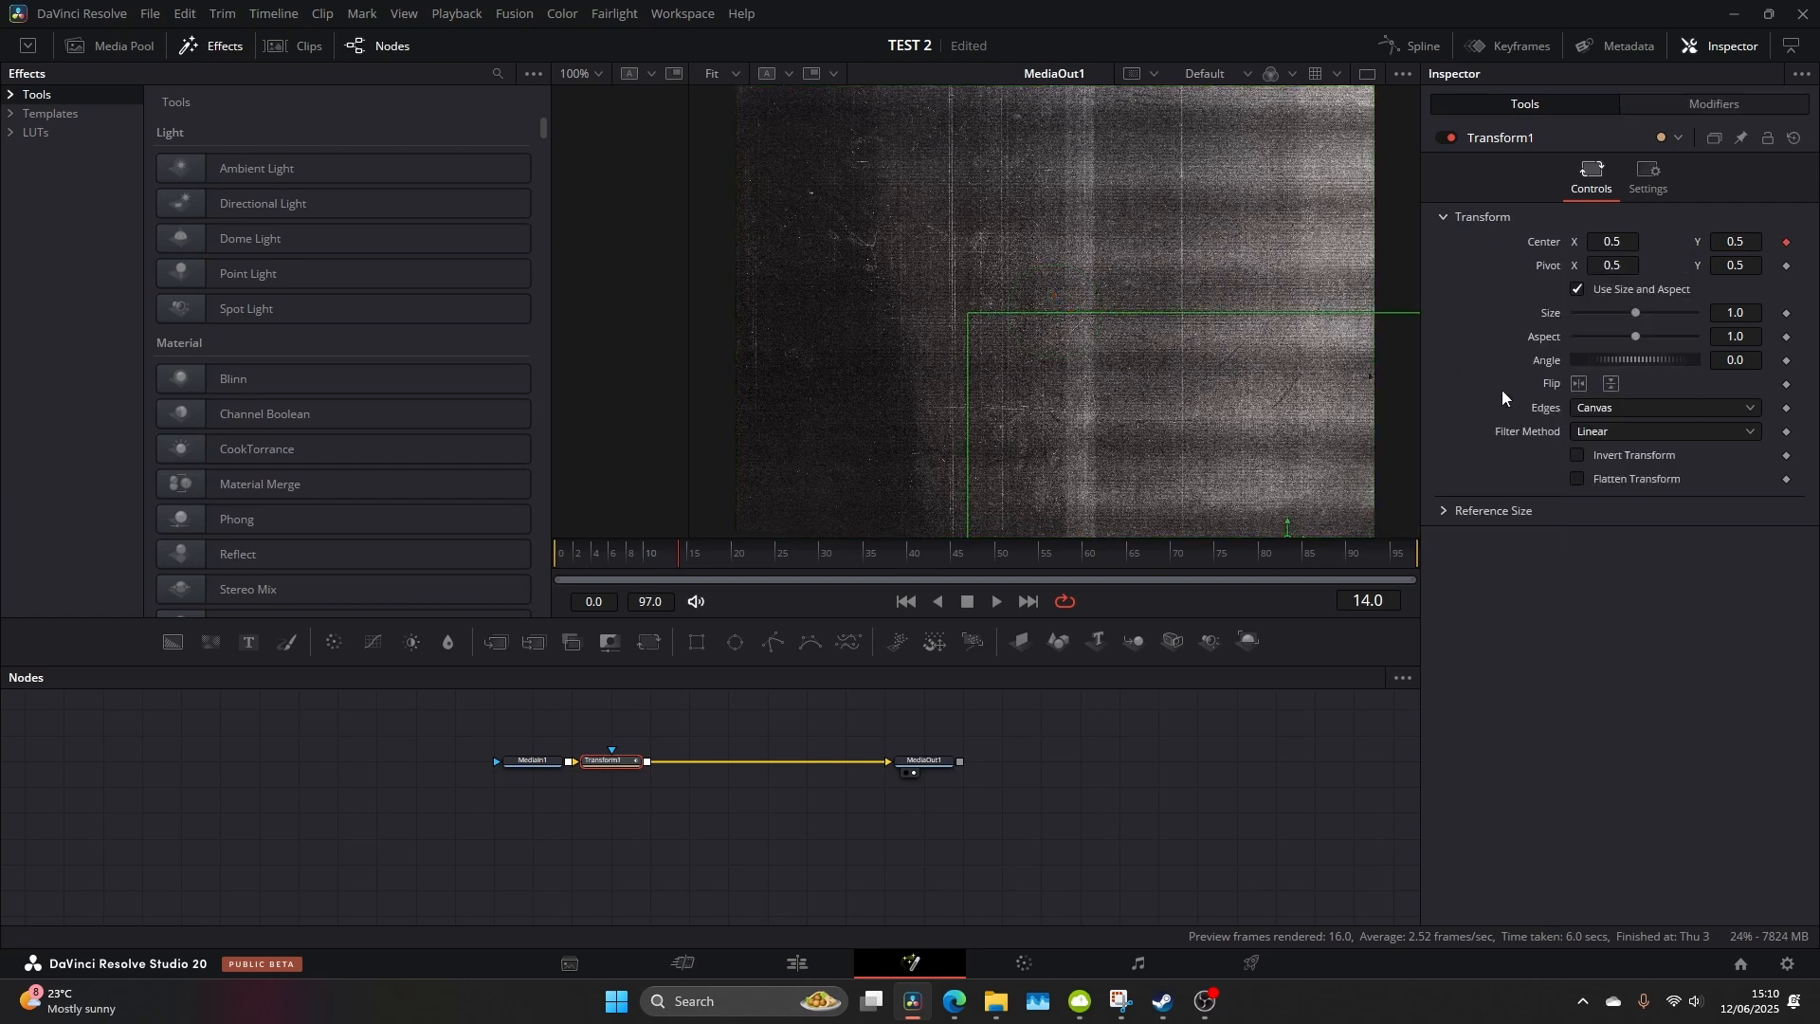
key(space)
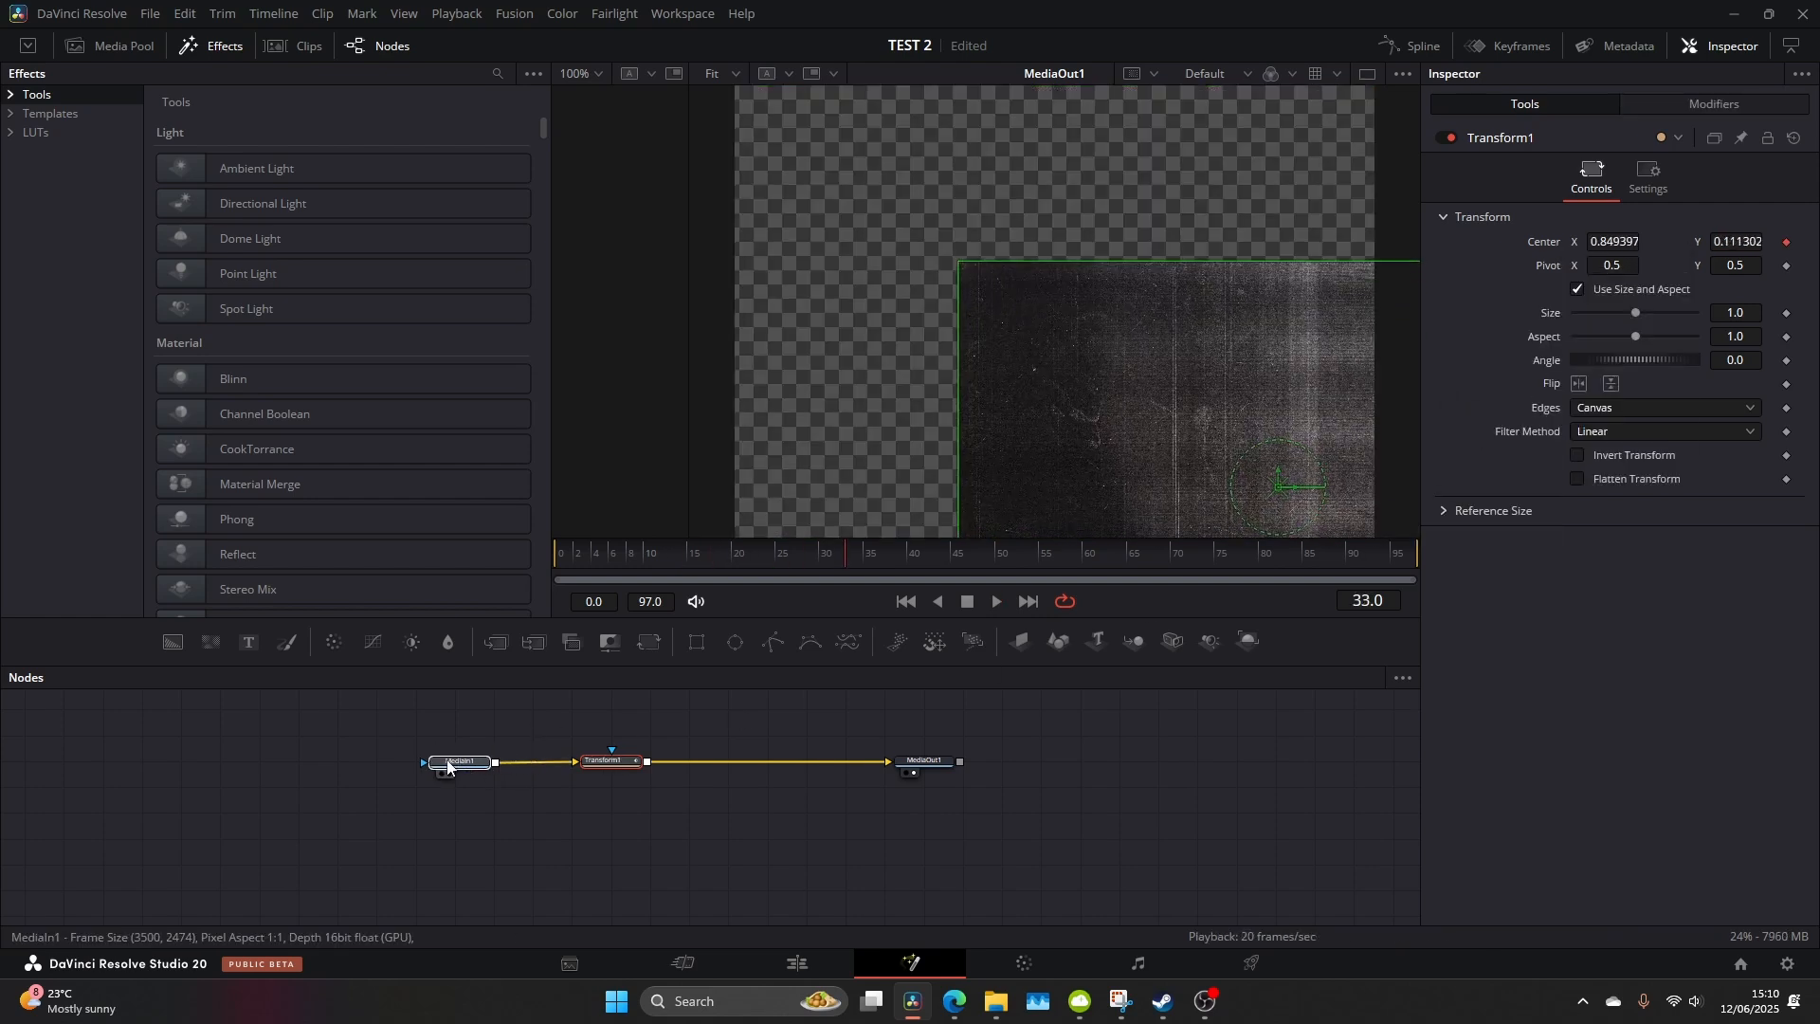
click(447, 769)
drag(615, 765, 589, 768)
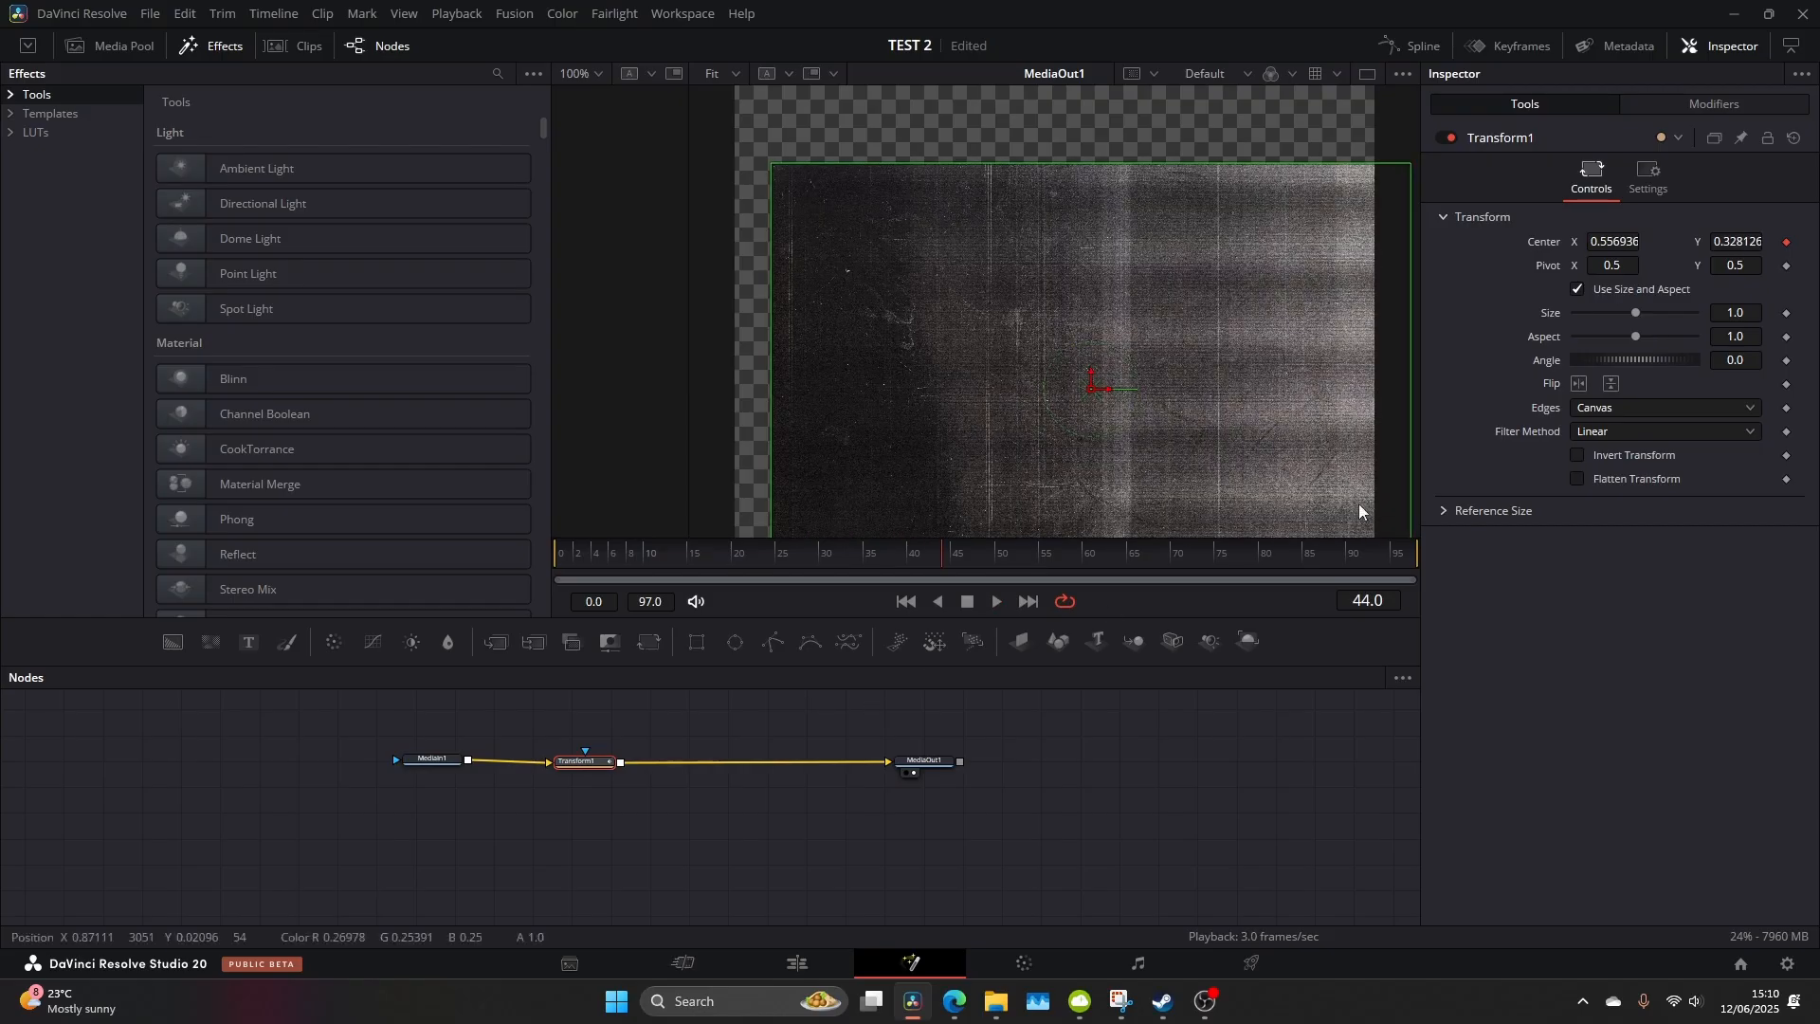
click(1713, 107)
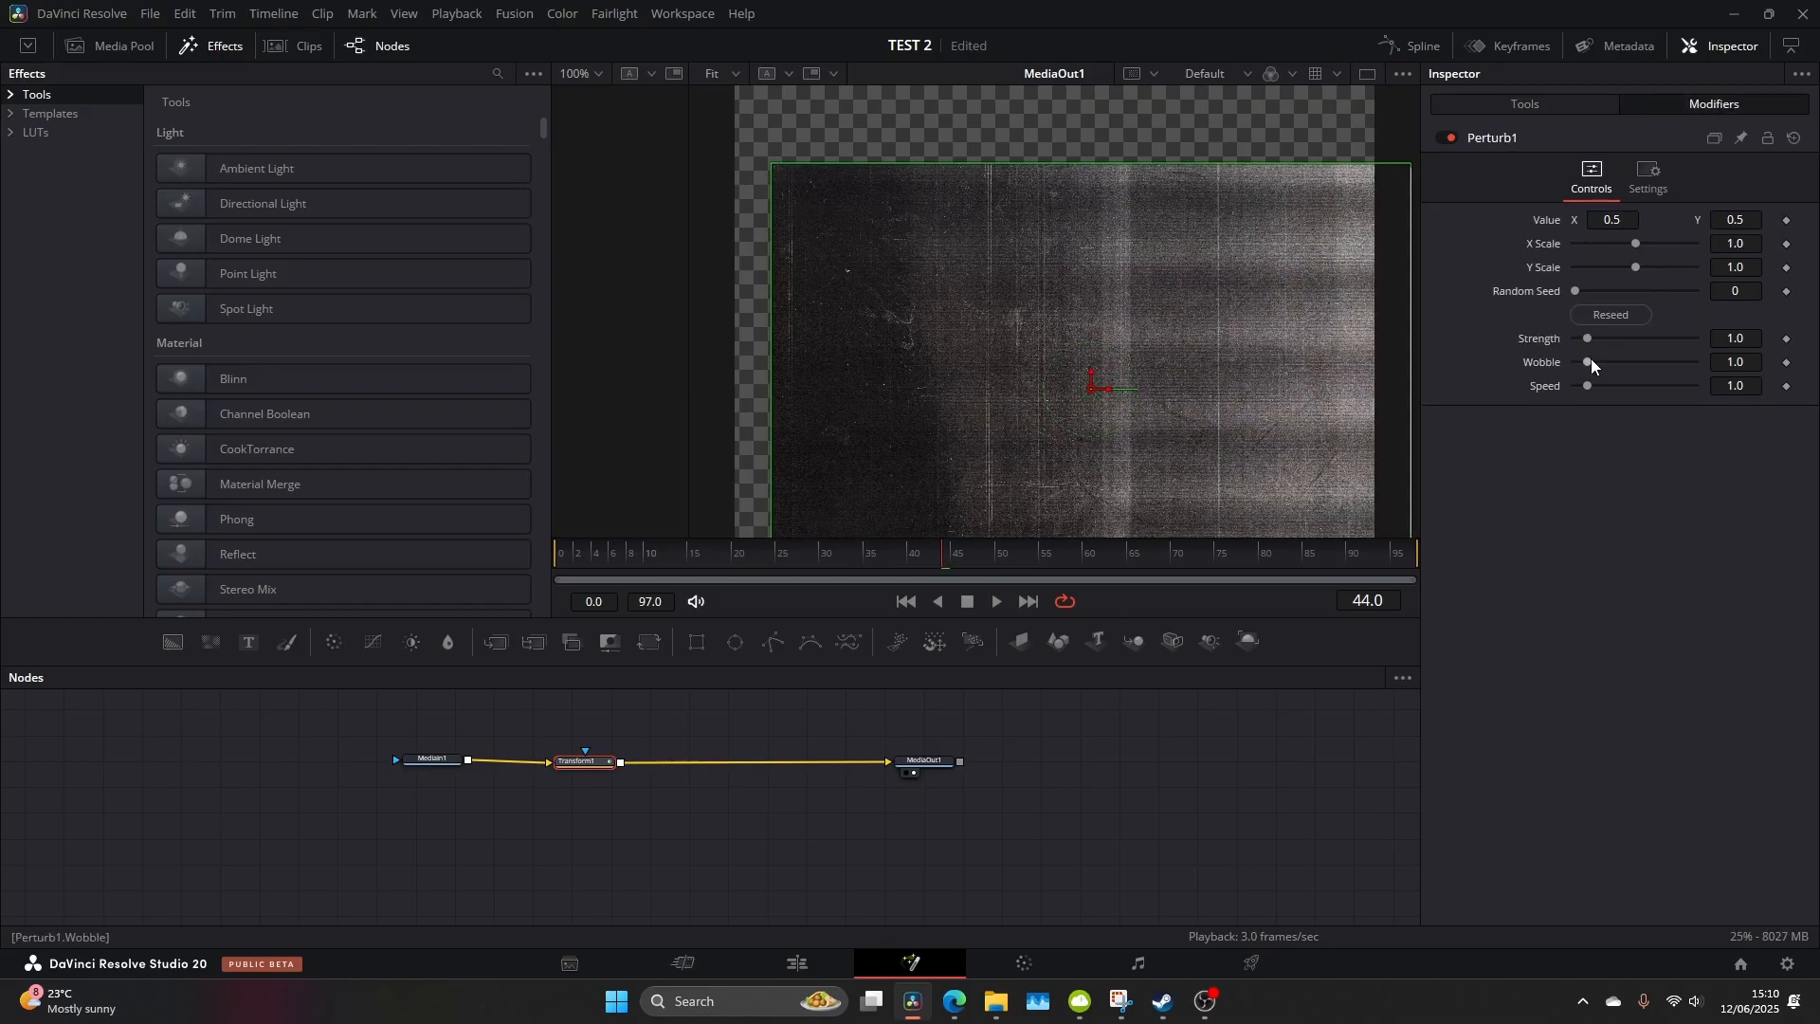
Set Perturb1 Strength to 0.31 and Wobble to 4.49, then reselect Transform1
mouse_move(1592, 362)
mouse_down()
mouse_move(1632, 361)
mouse_move(1580, 337)
mouse_up()
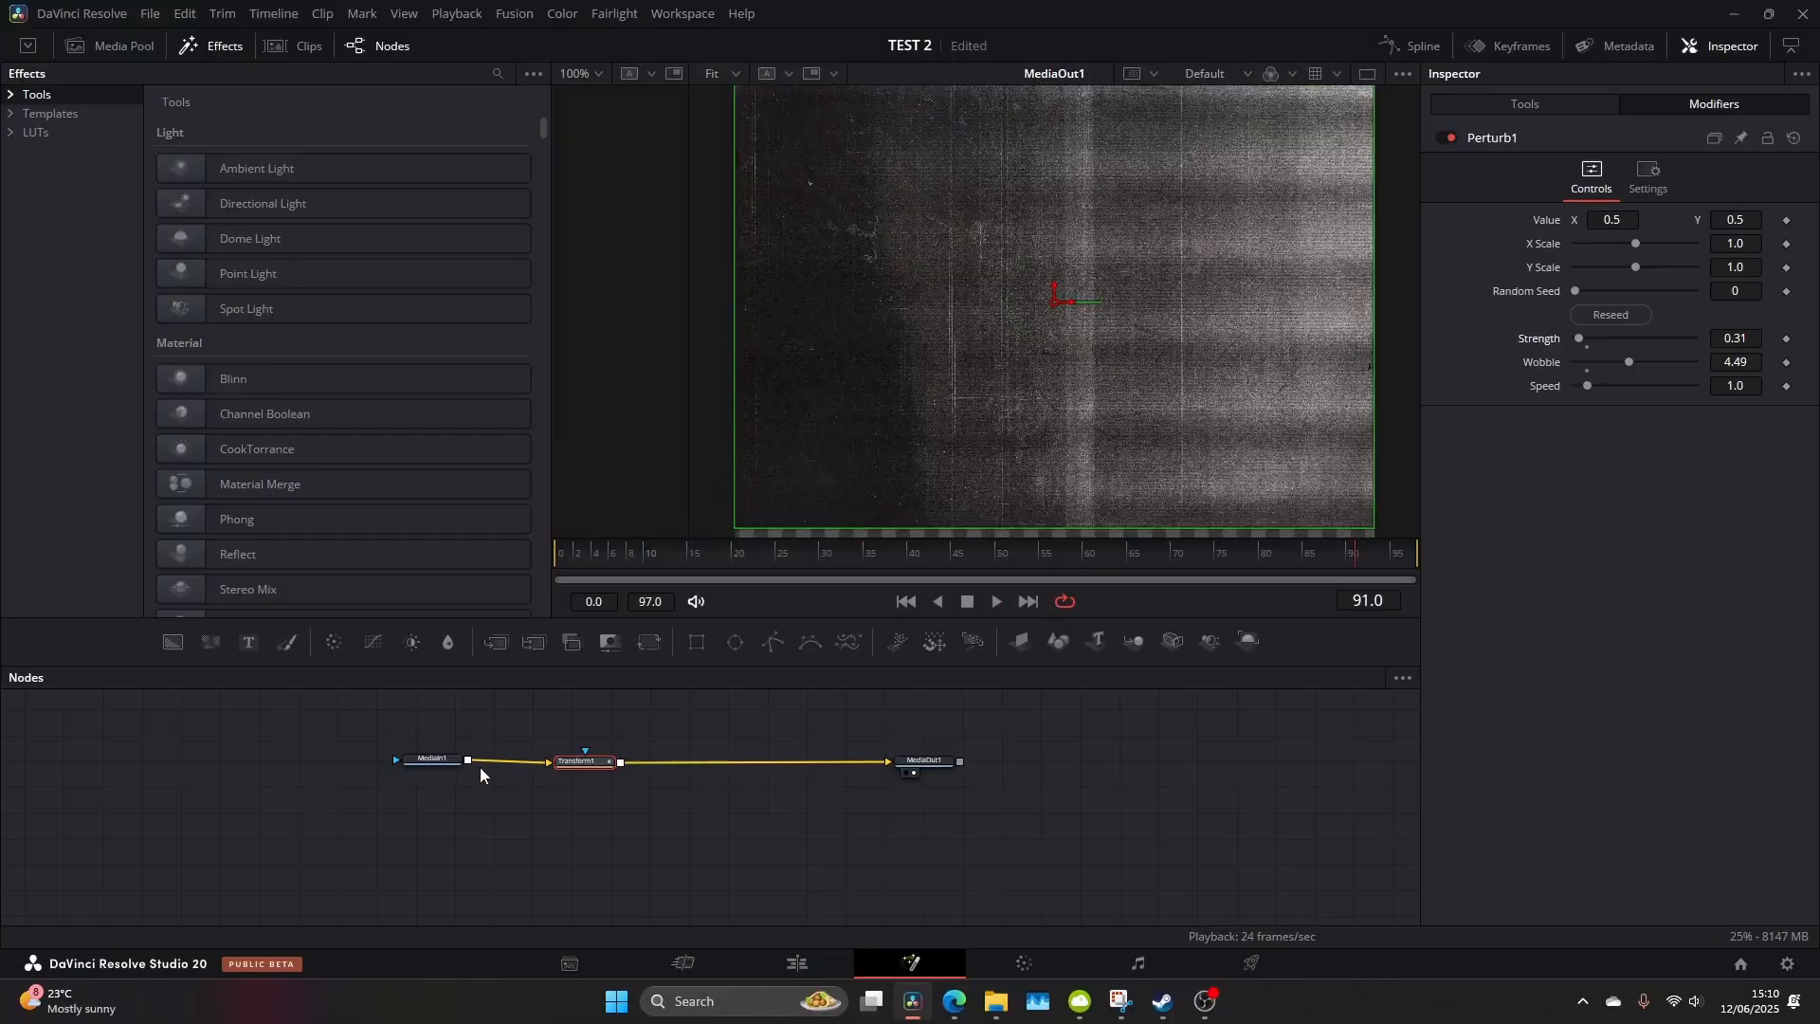
drag(436, 760, 416, 761)
click(584, 760)
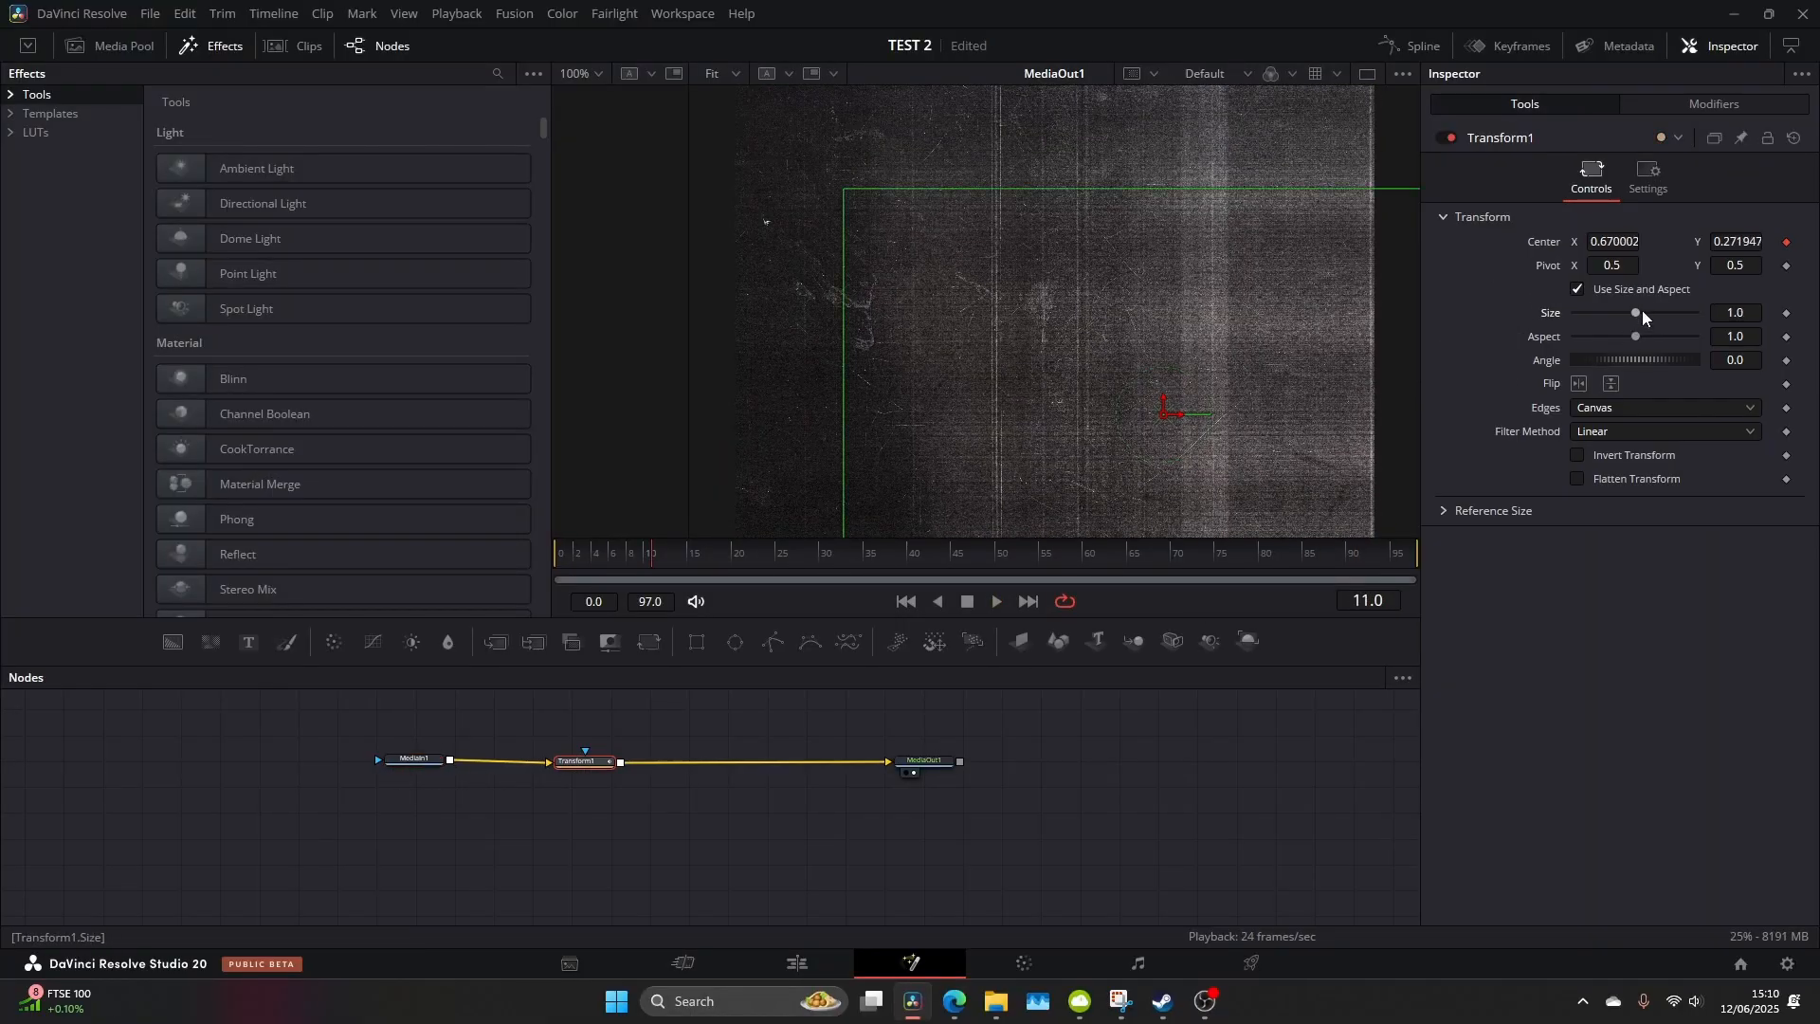
Scale the texture to about 1.19 with Edges set to Mirror so no borders show
drag(1638, 312, 1639, 312)
click(1590, 407)
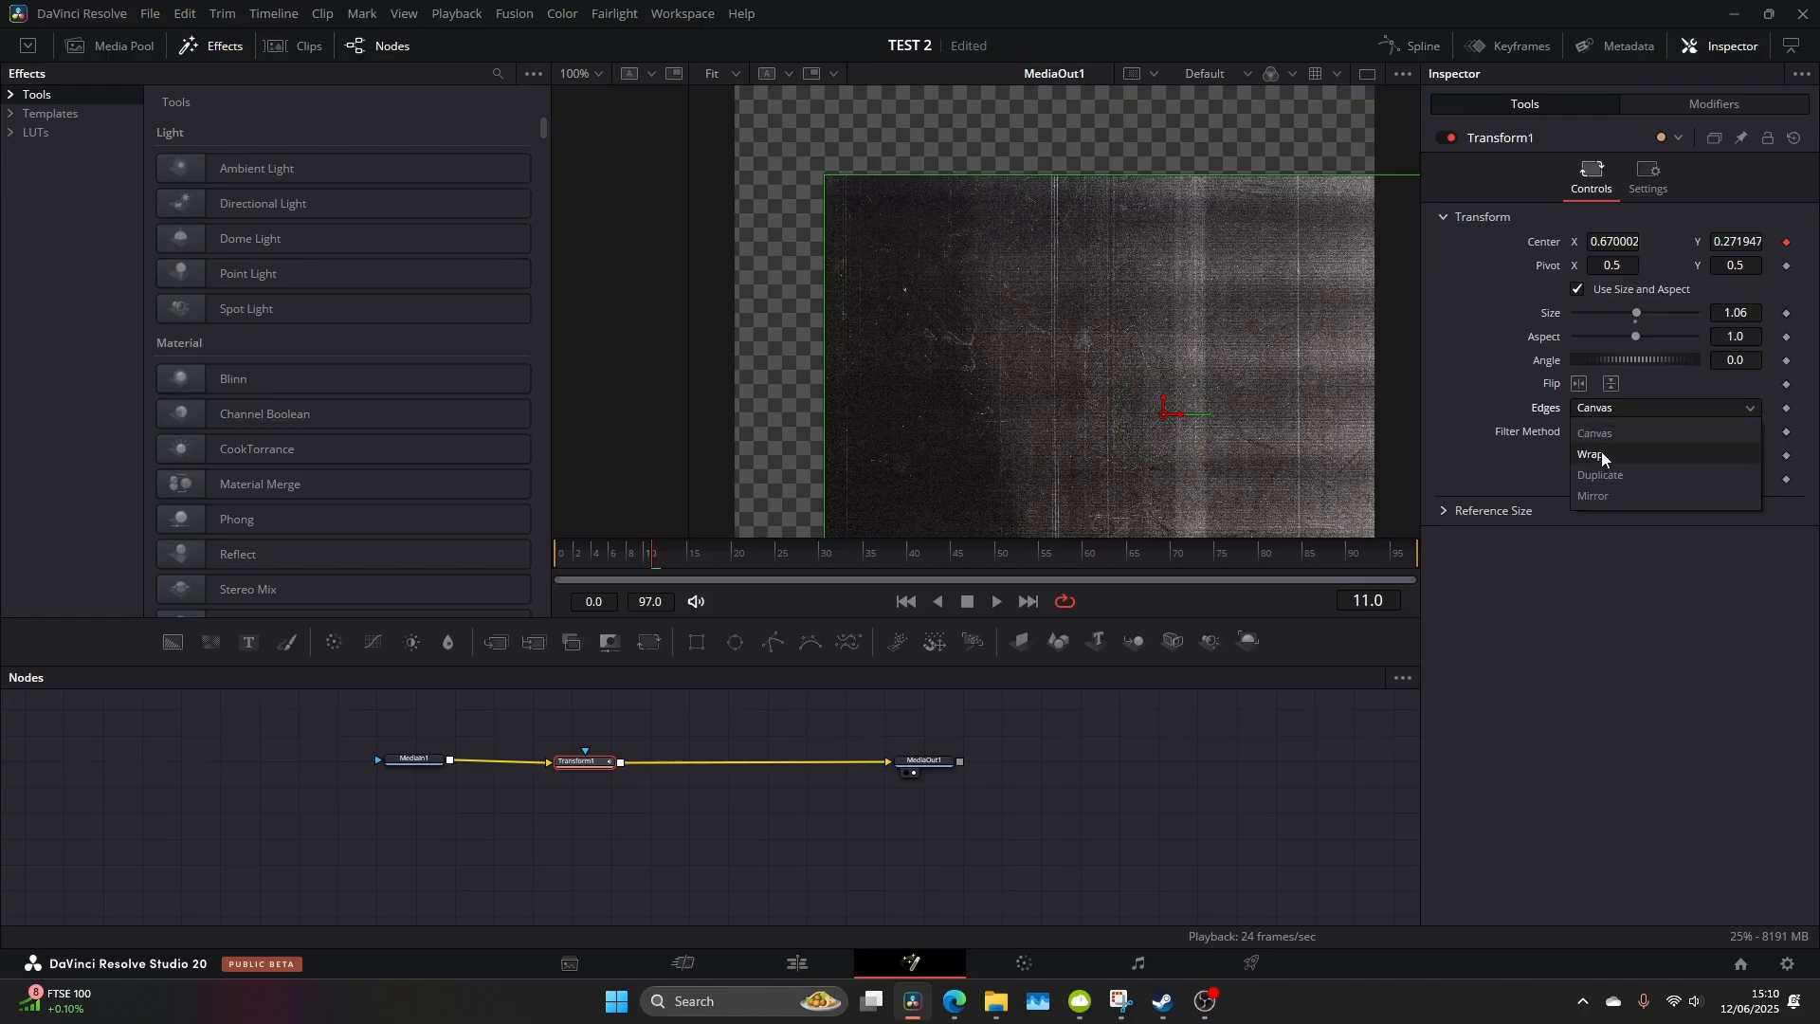
click(1598, 454)
click(1625, 406)
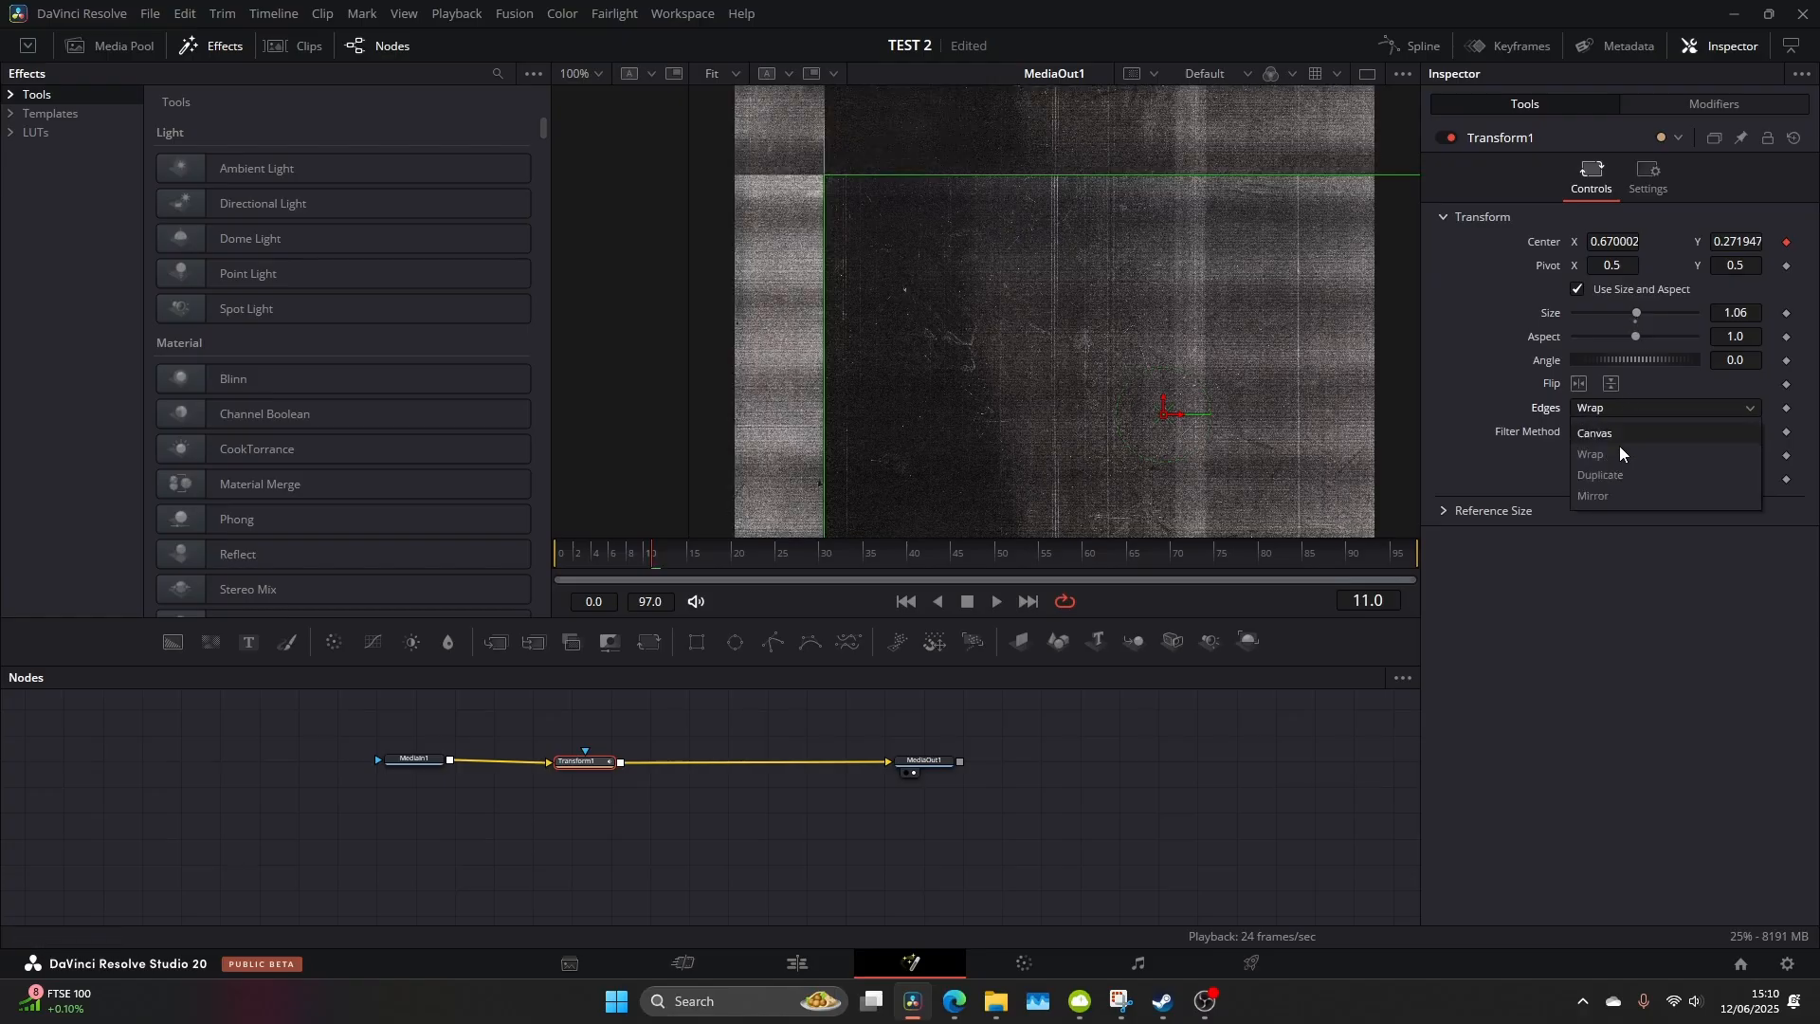
click(1614, 485)
drag(1646, 314, 1647, 315)
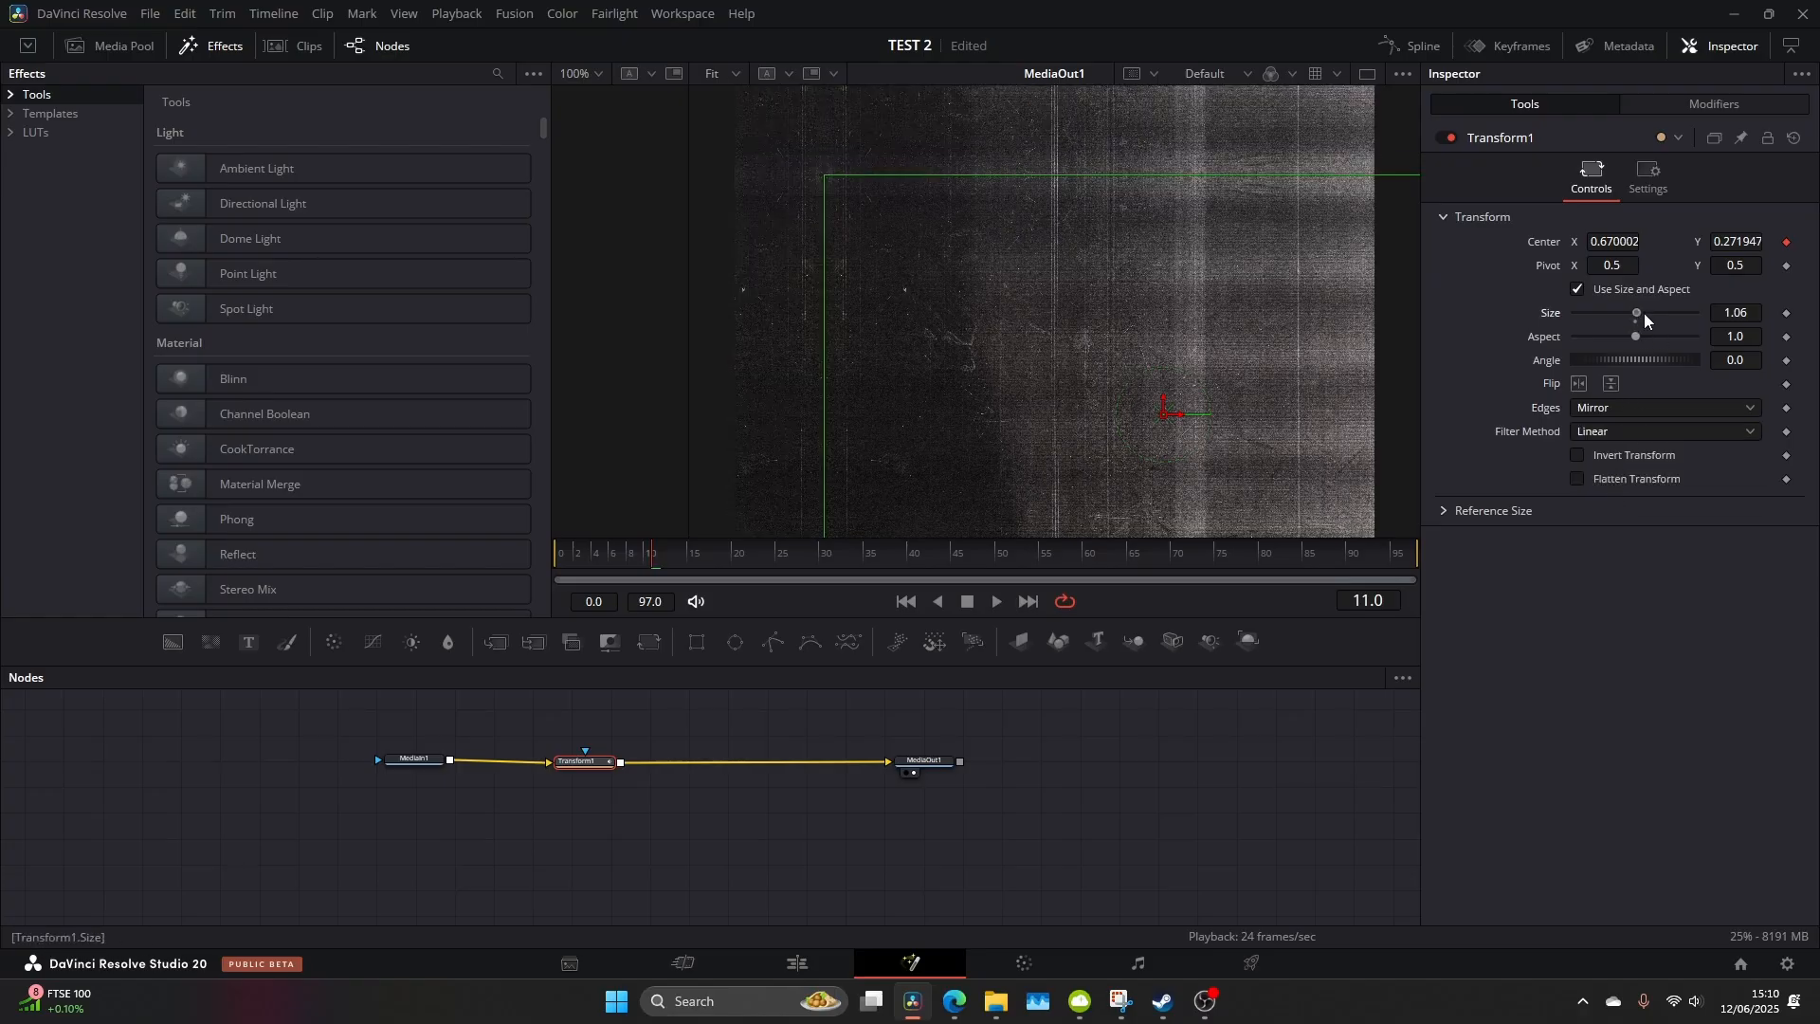
key(space)
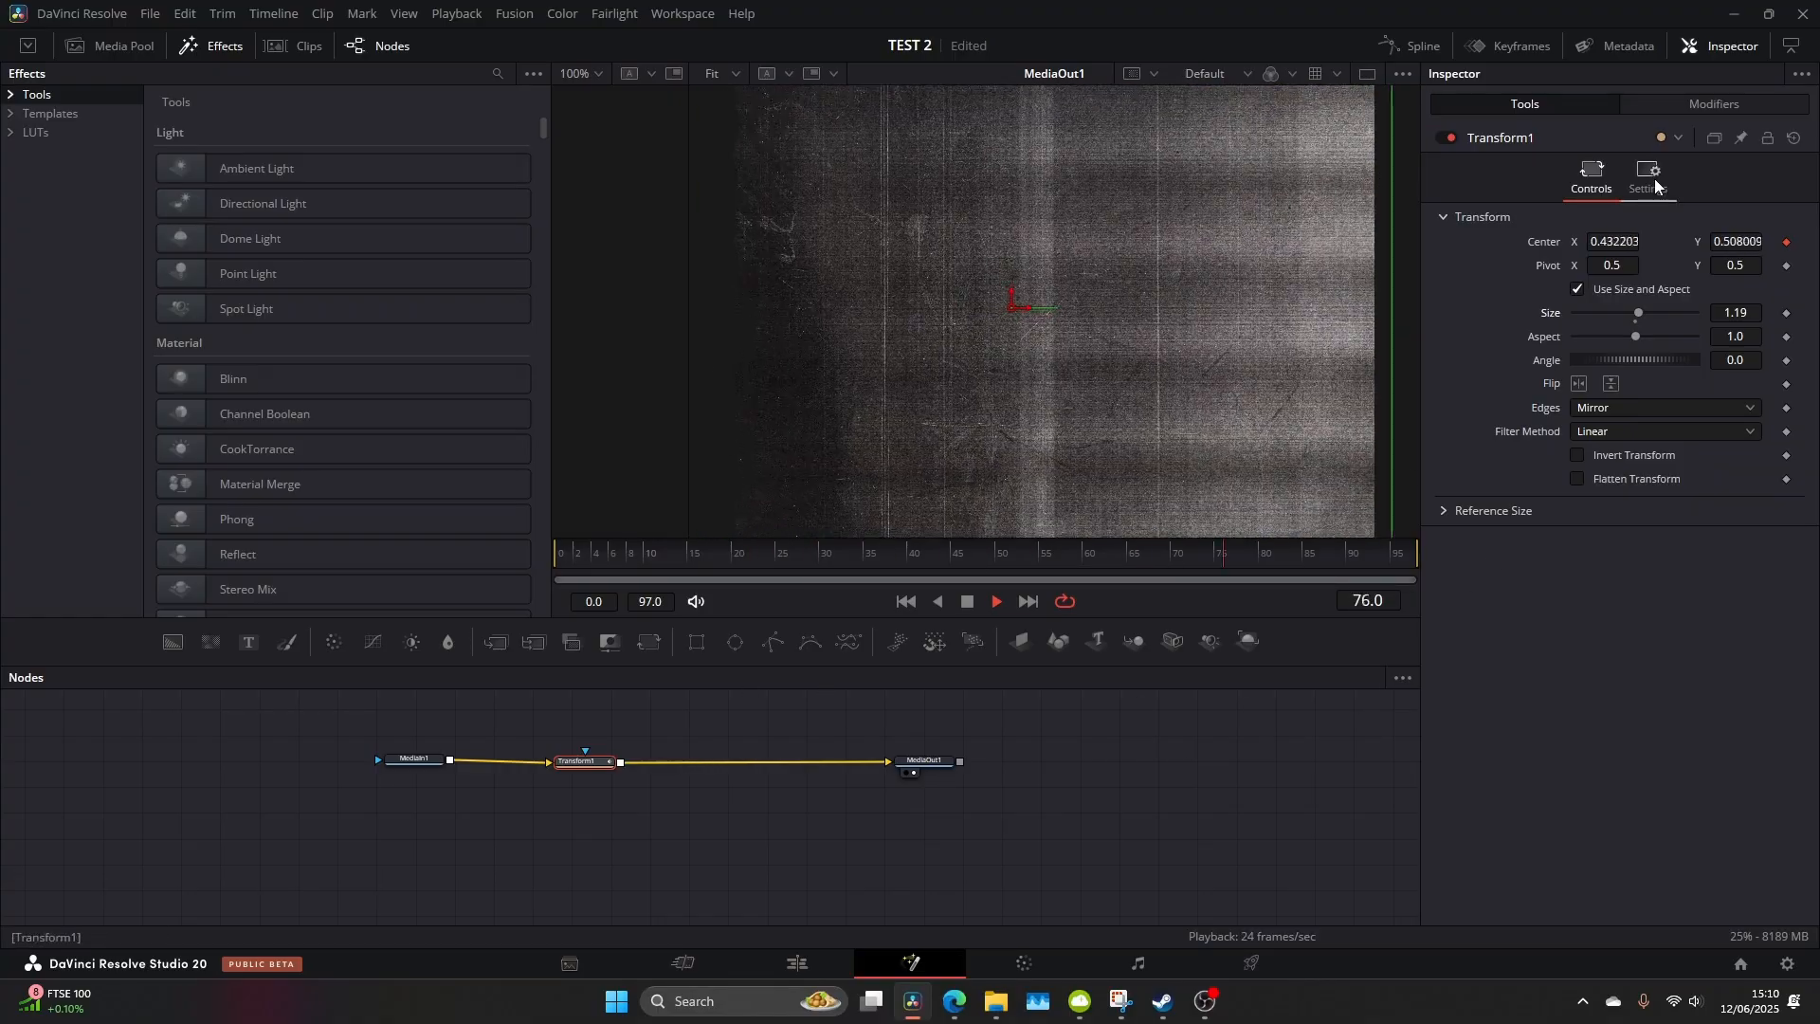
Tweak Perturb1, resetting scale and speed, and raise Wobble to 7.87
click(1649, 178)
click(1695, 105)
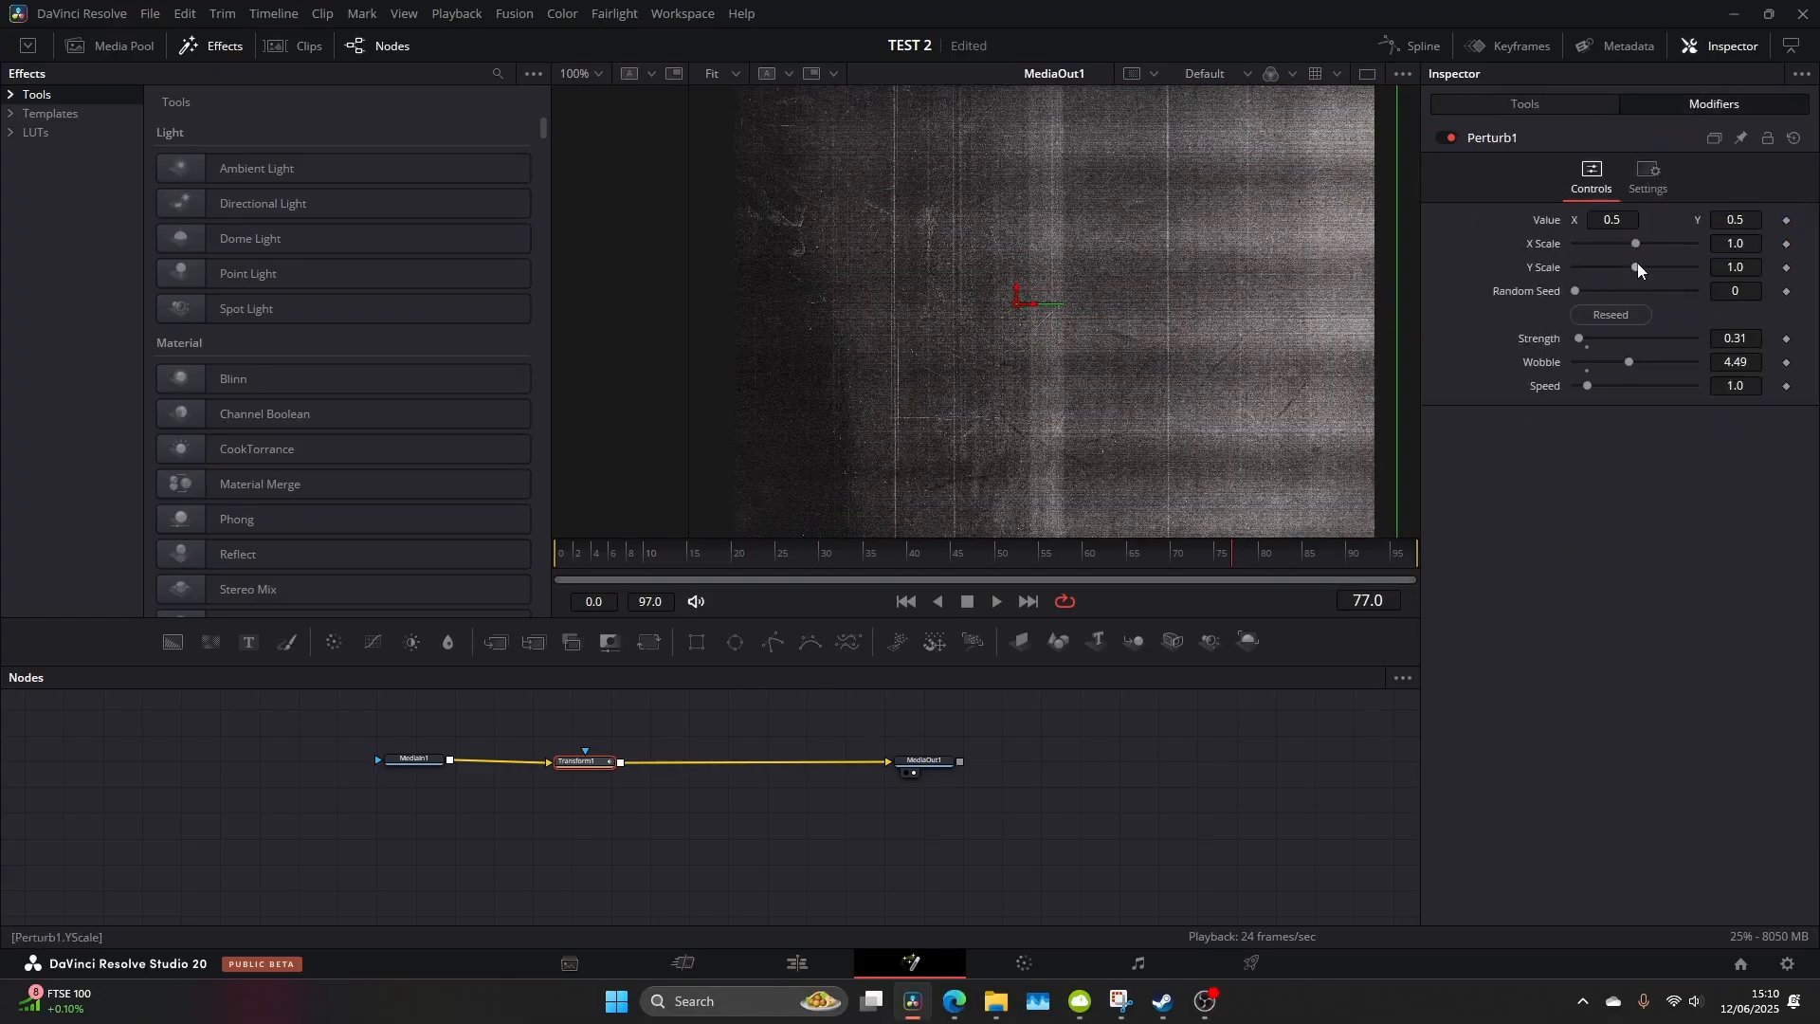
drag(1637, 267, 1662, 265)
double_click(1661, 266)
drag(1589, 384, 1594, 386)
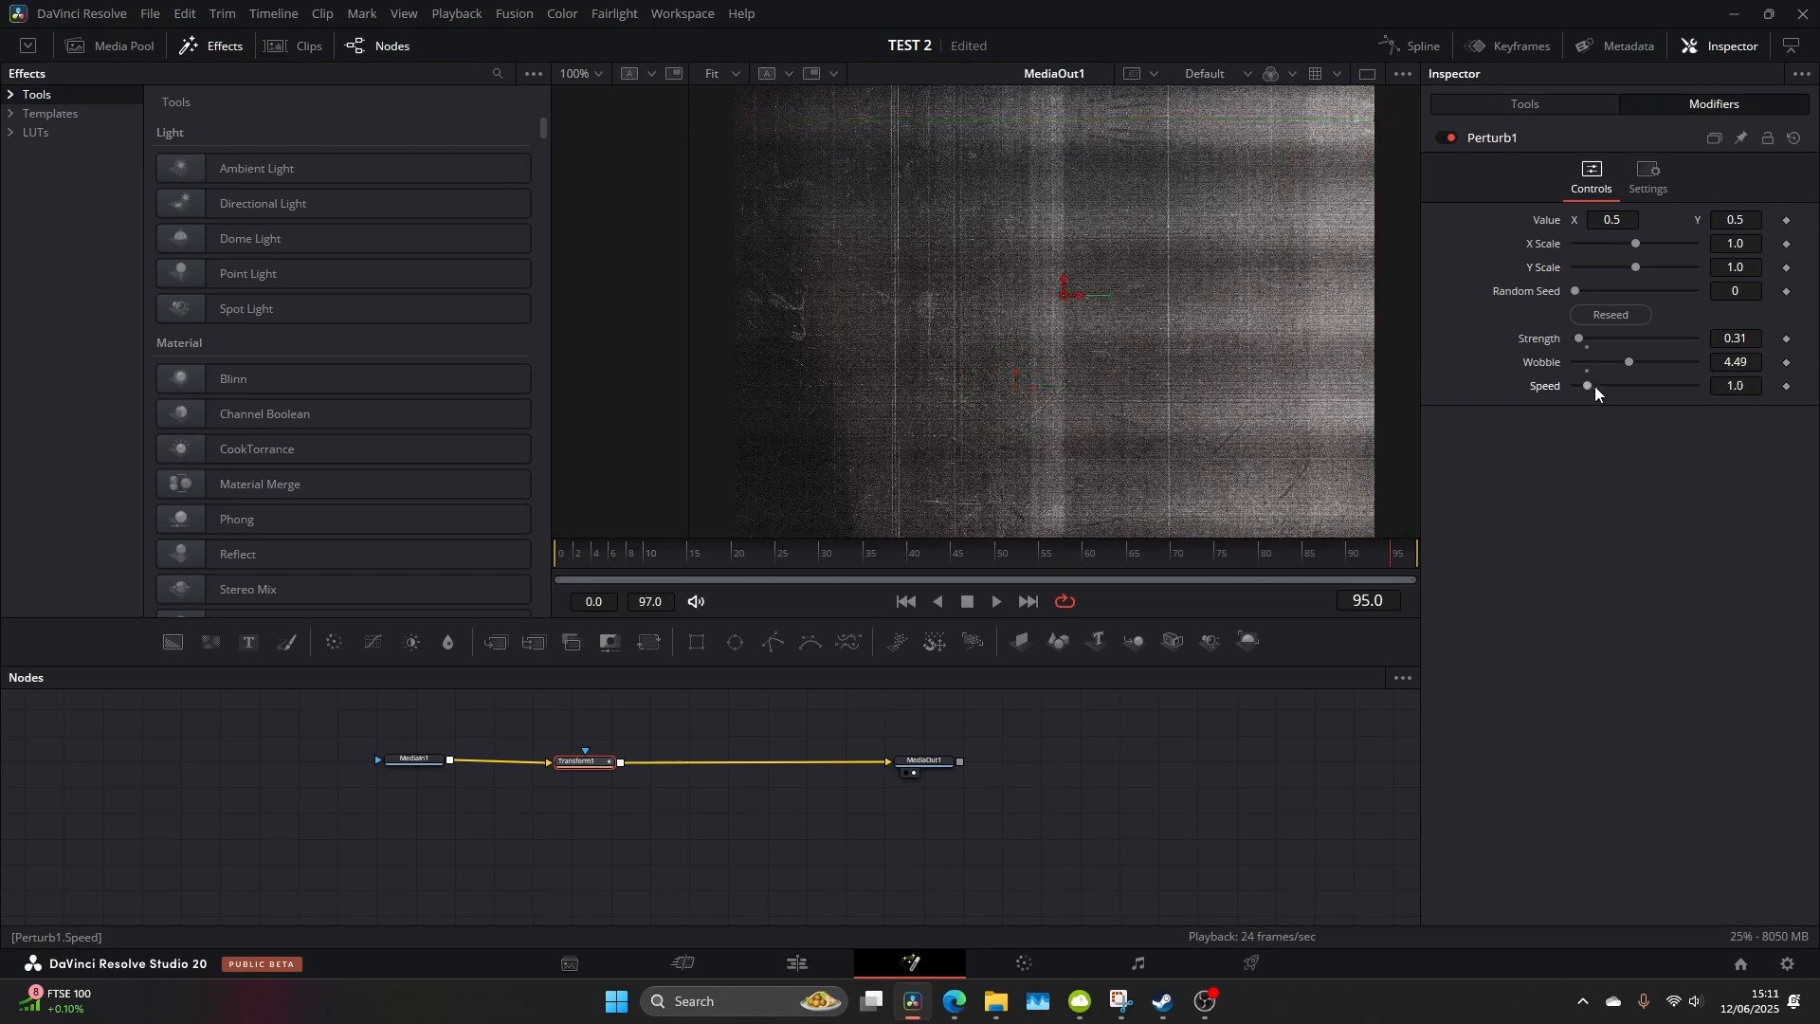
double_click(1593, 386)
drag(1629, 361, 1677, 360)
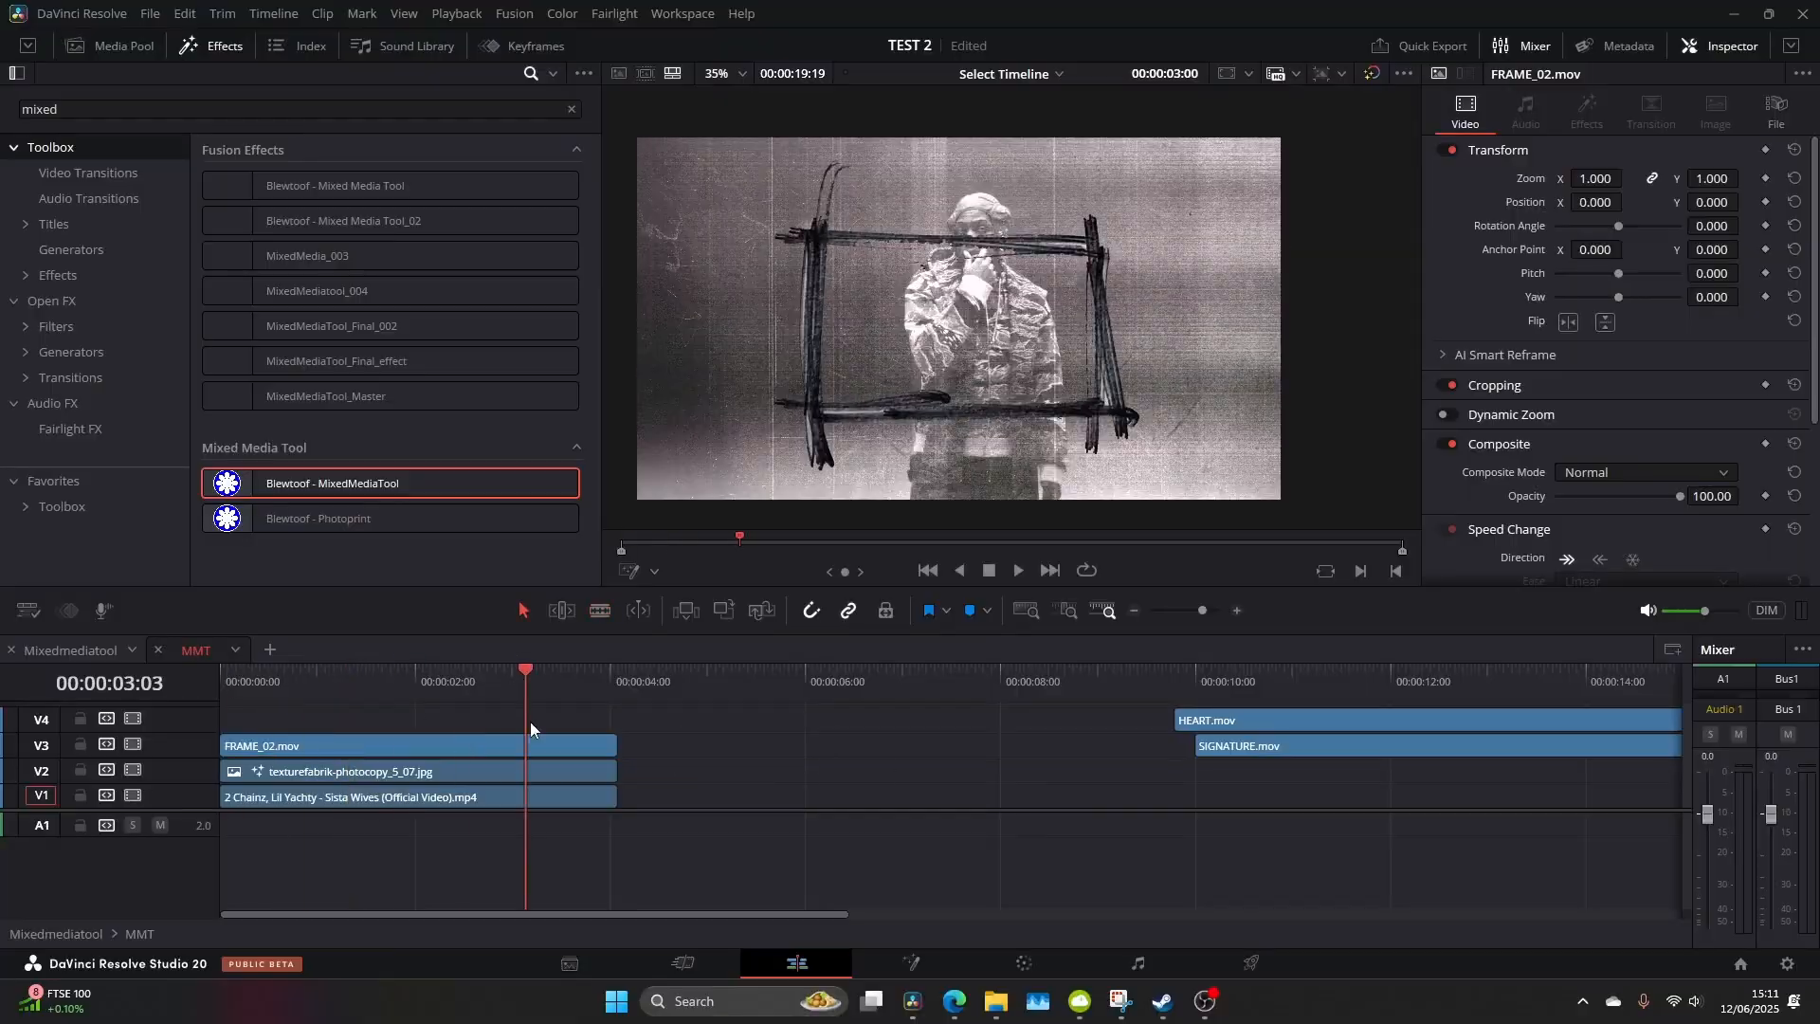
Stack SIGNATURE.mov and two HEART.mov overlays at the timeline start and preview full screen
drag(512, 721, 320, 729)
click(691, 683)
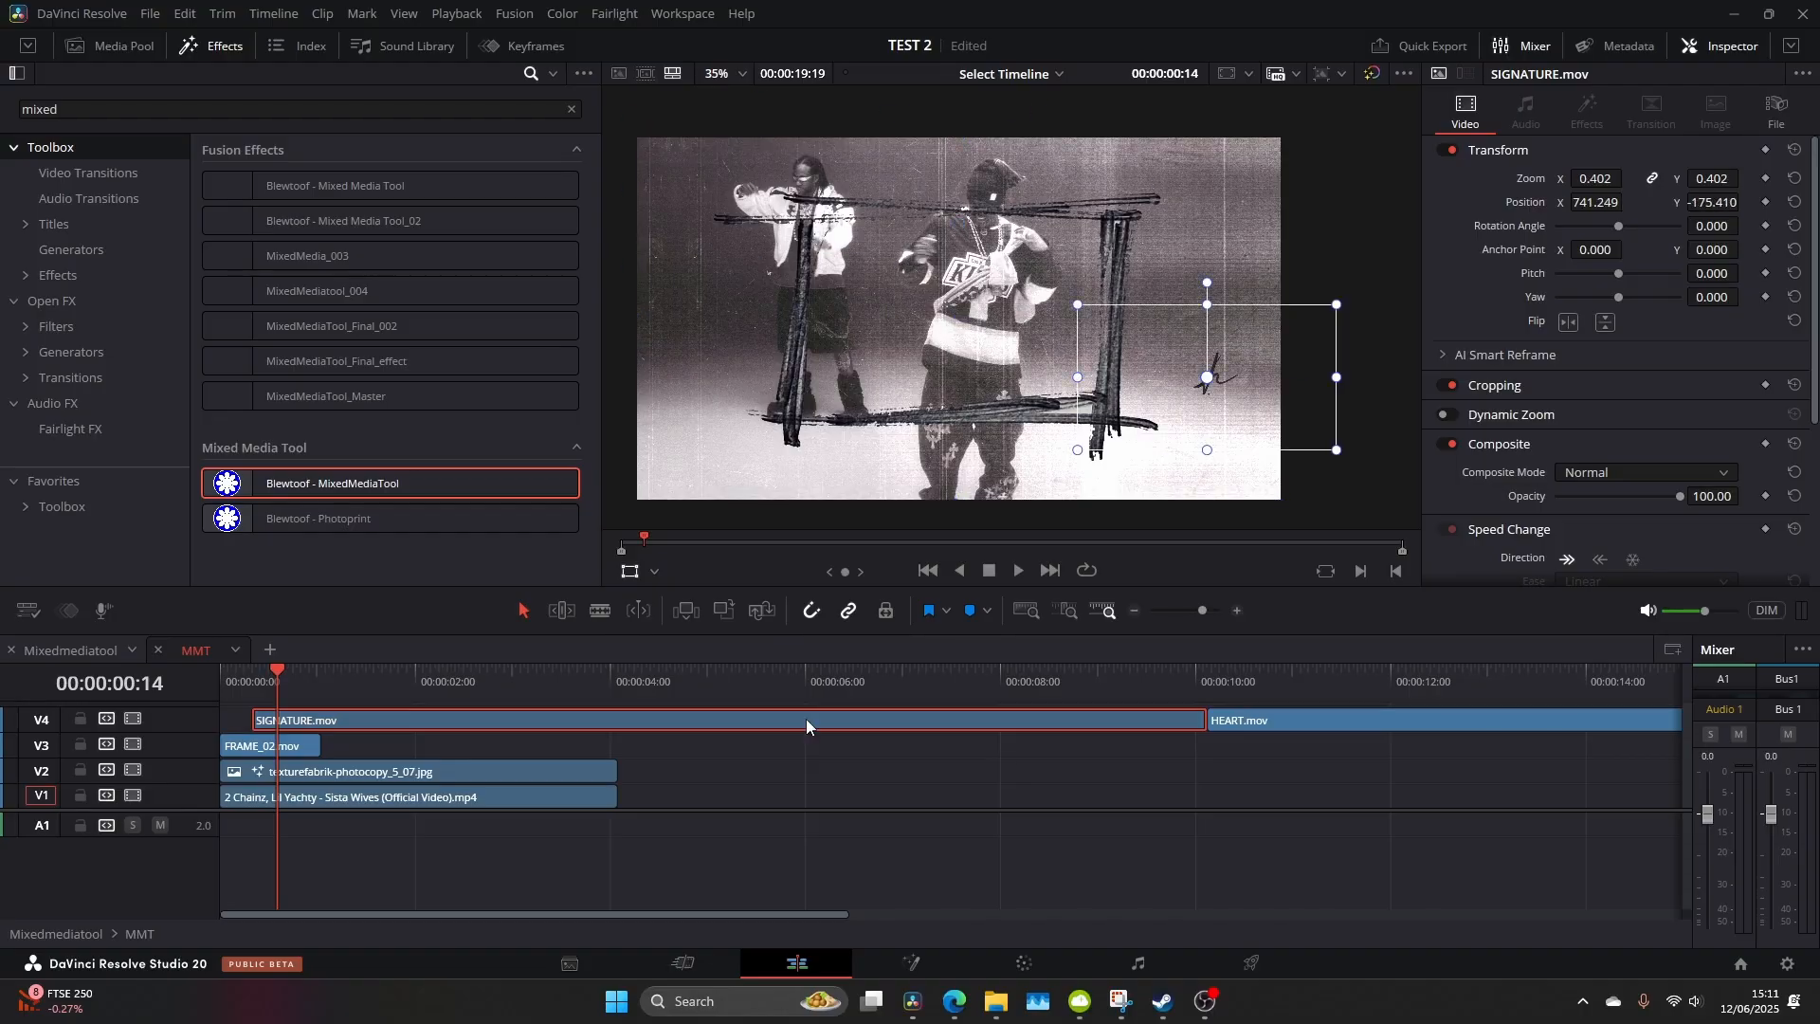
key(ctrl+v)
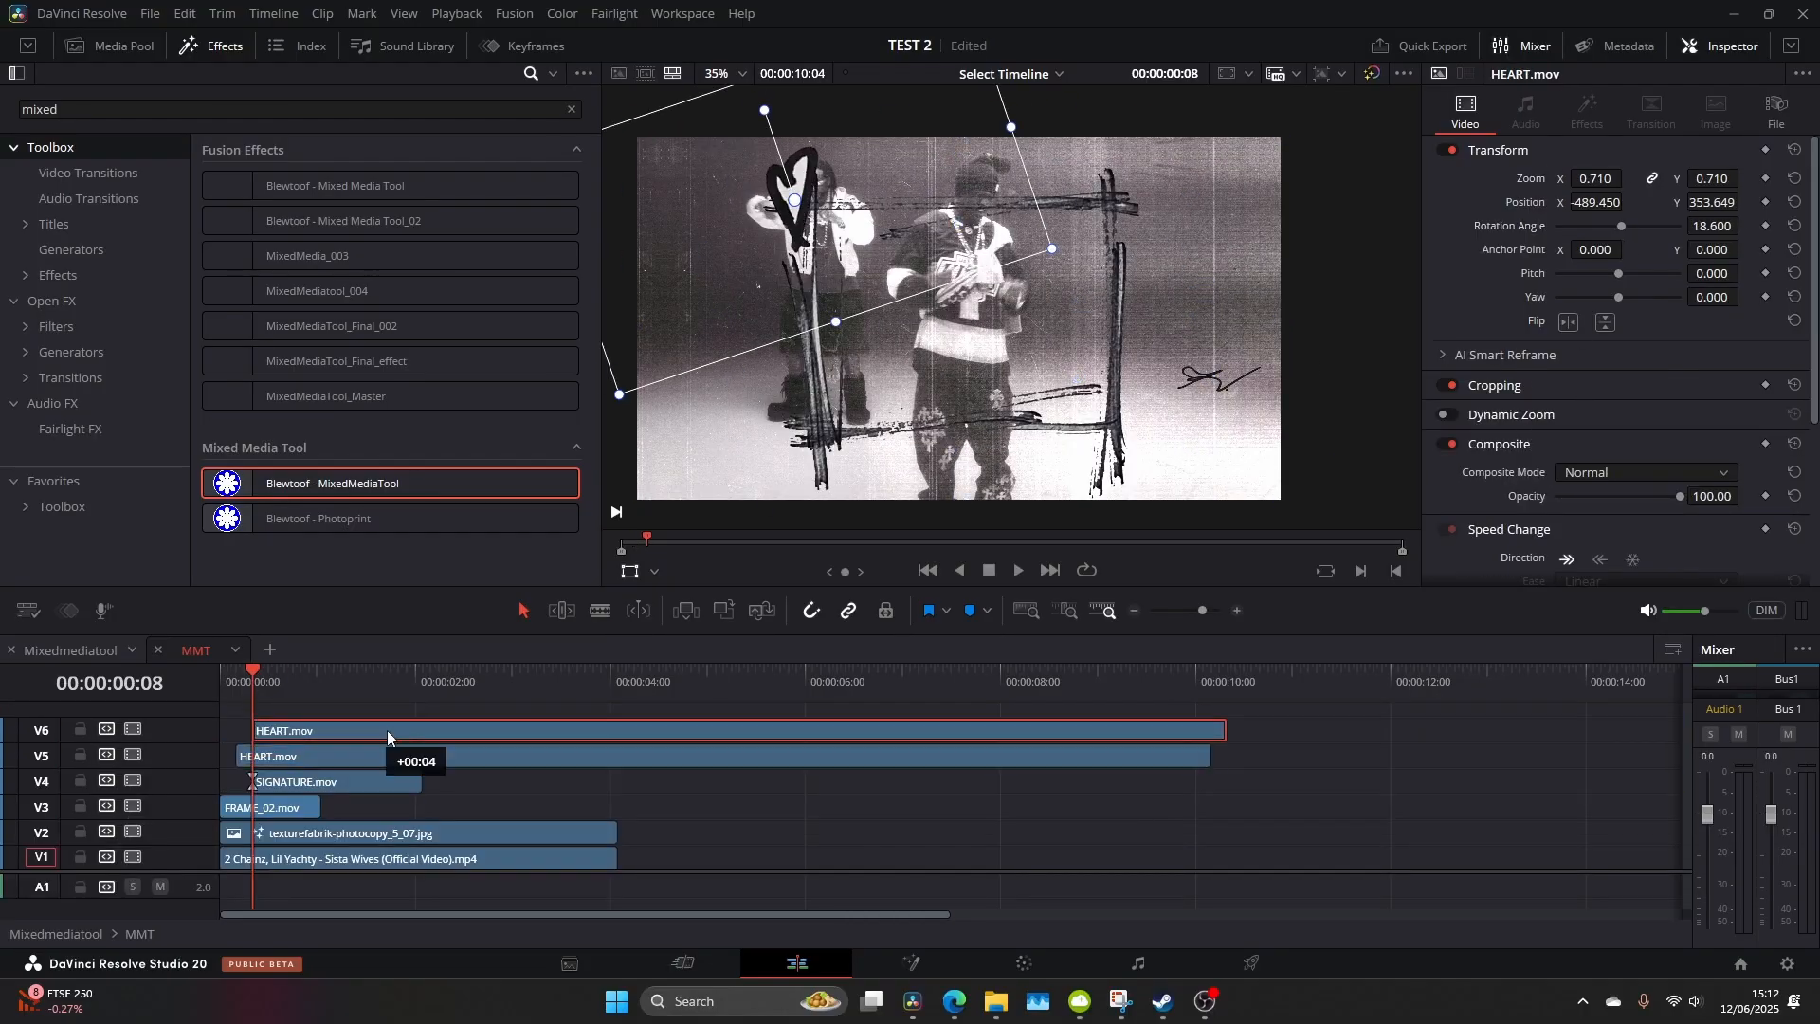
key(space)
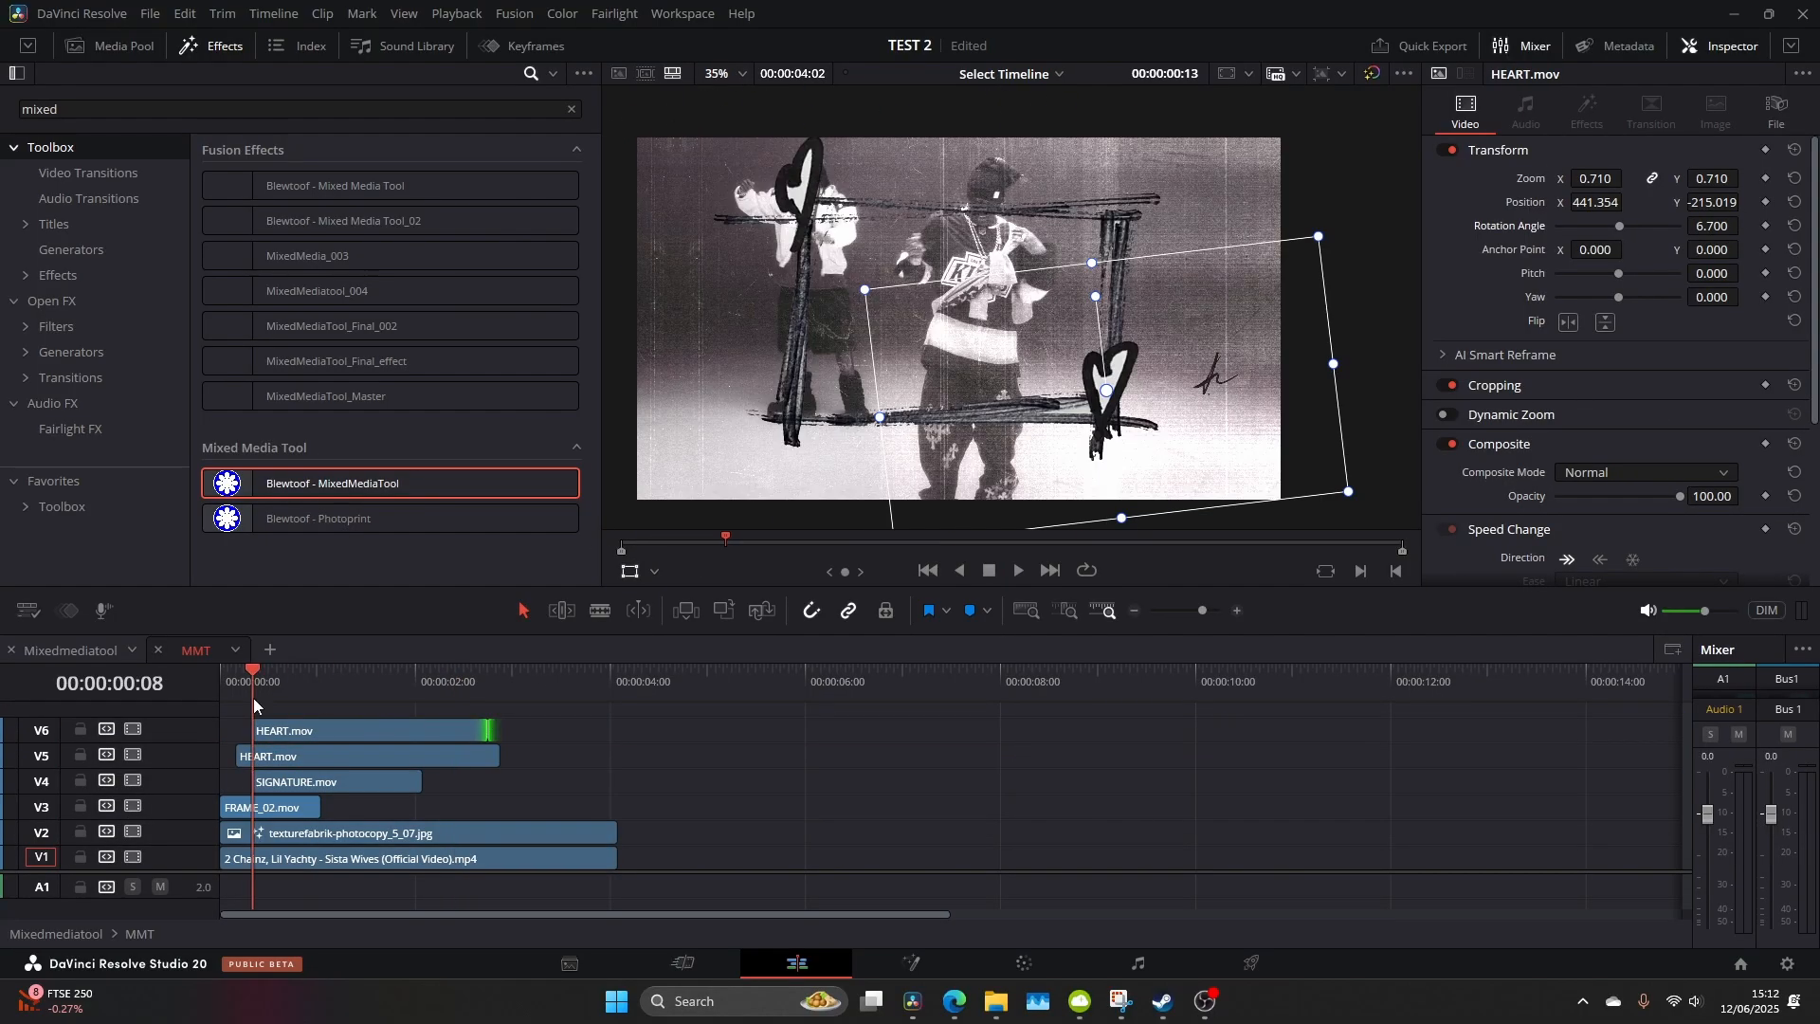
key(shift+f)
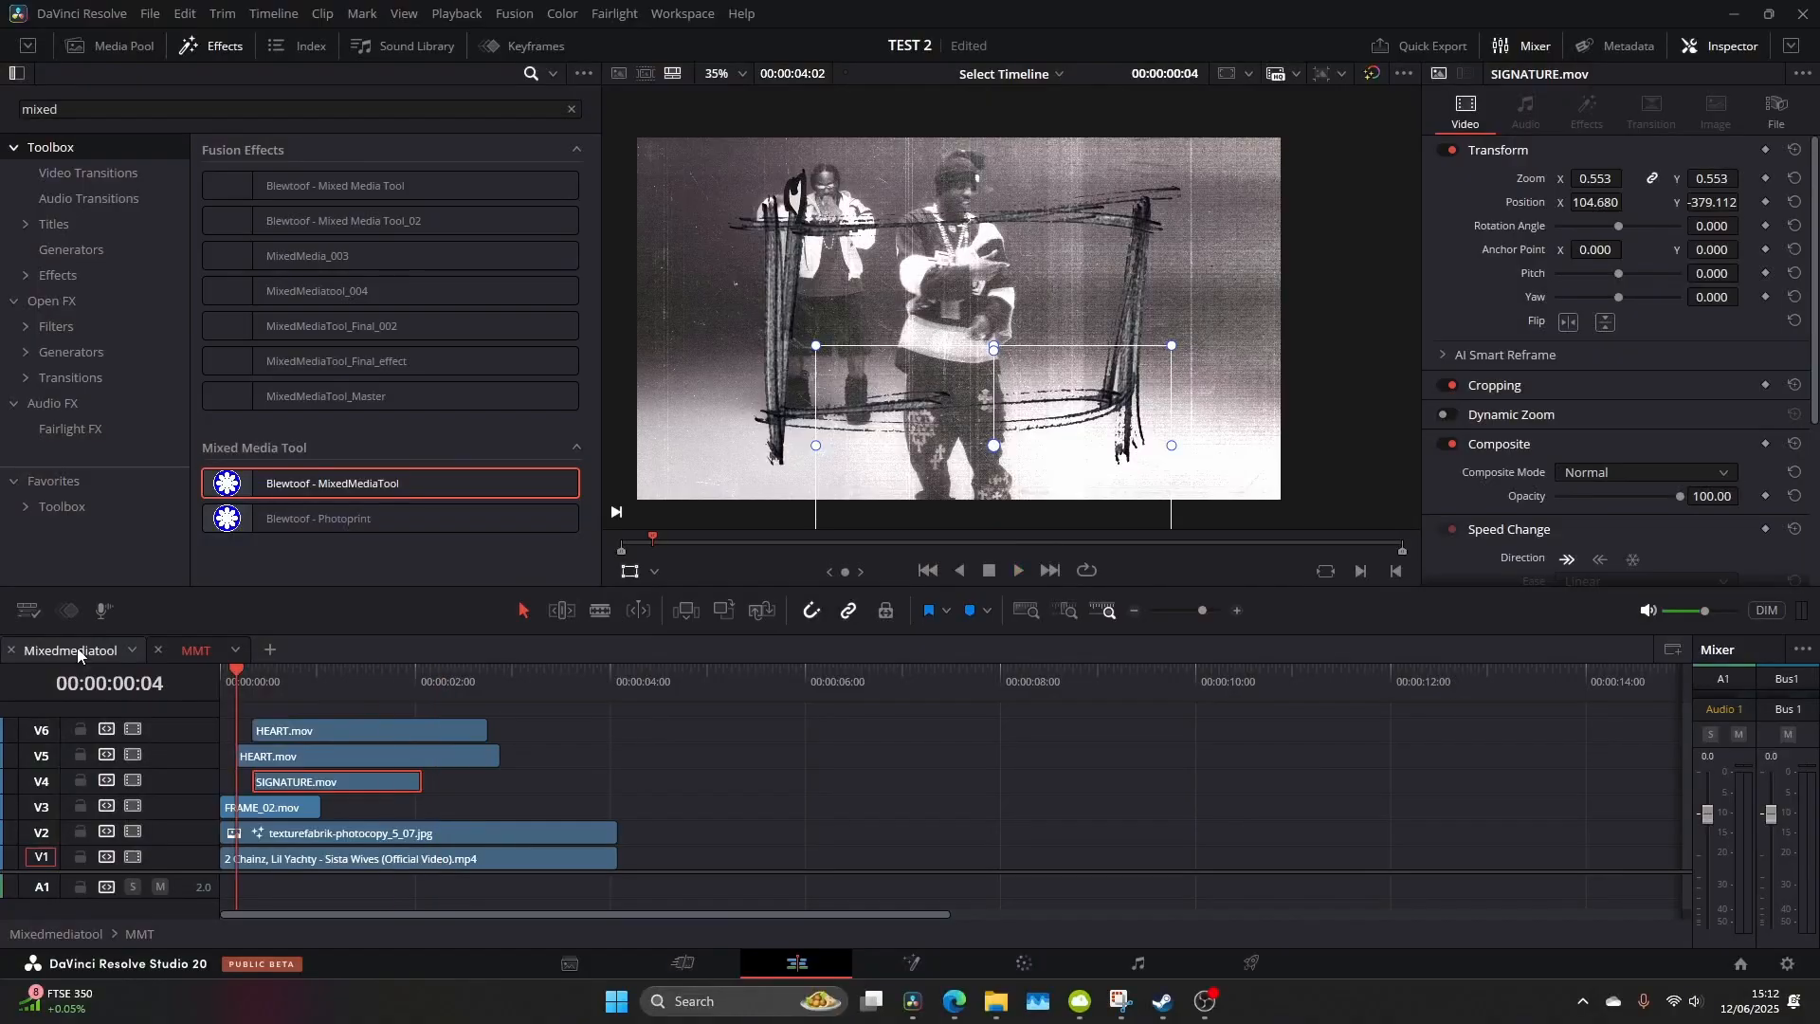
Apply the Blewtoof MixedMediaTool effect to the MMT clip and scrub the transition
drag(1182, 609, 1214, 604)
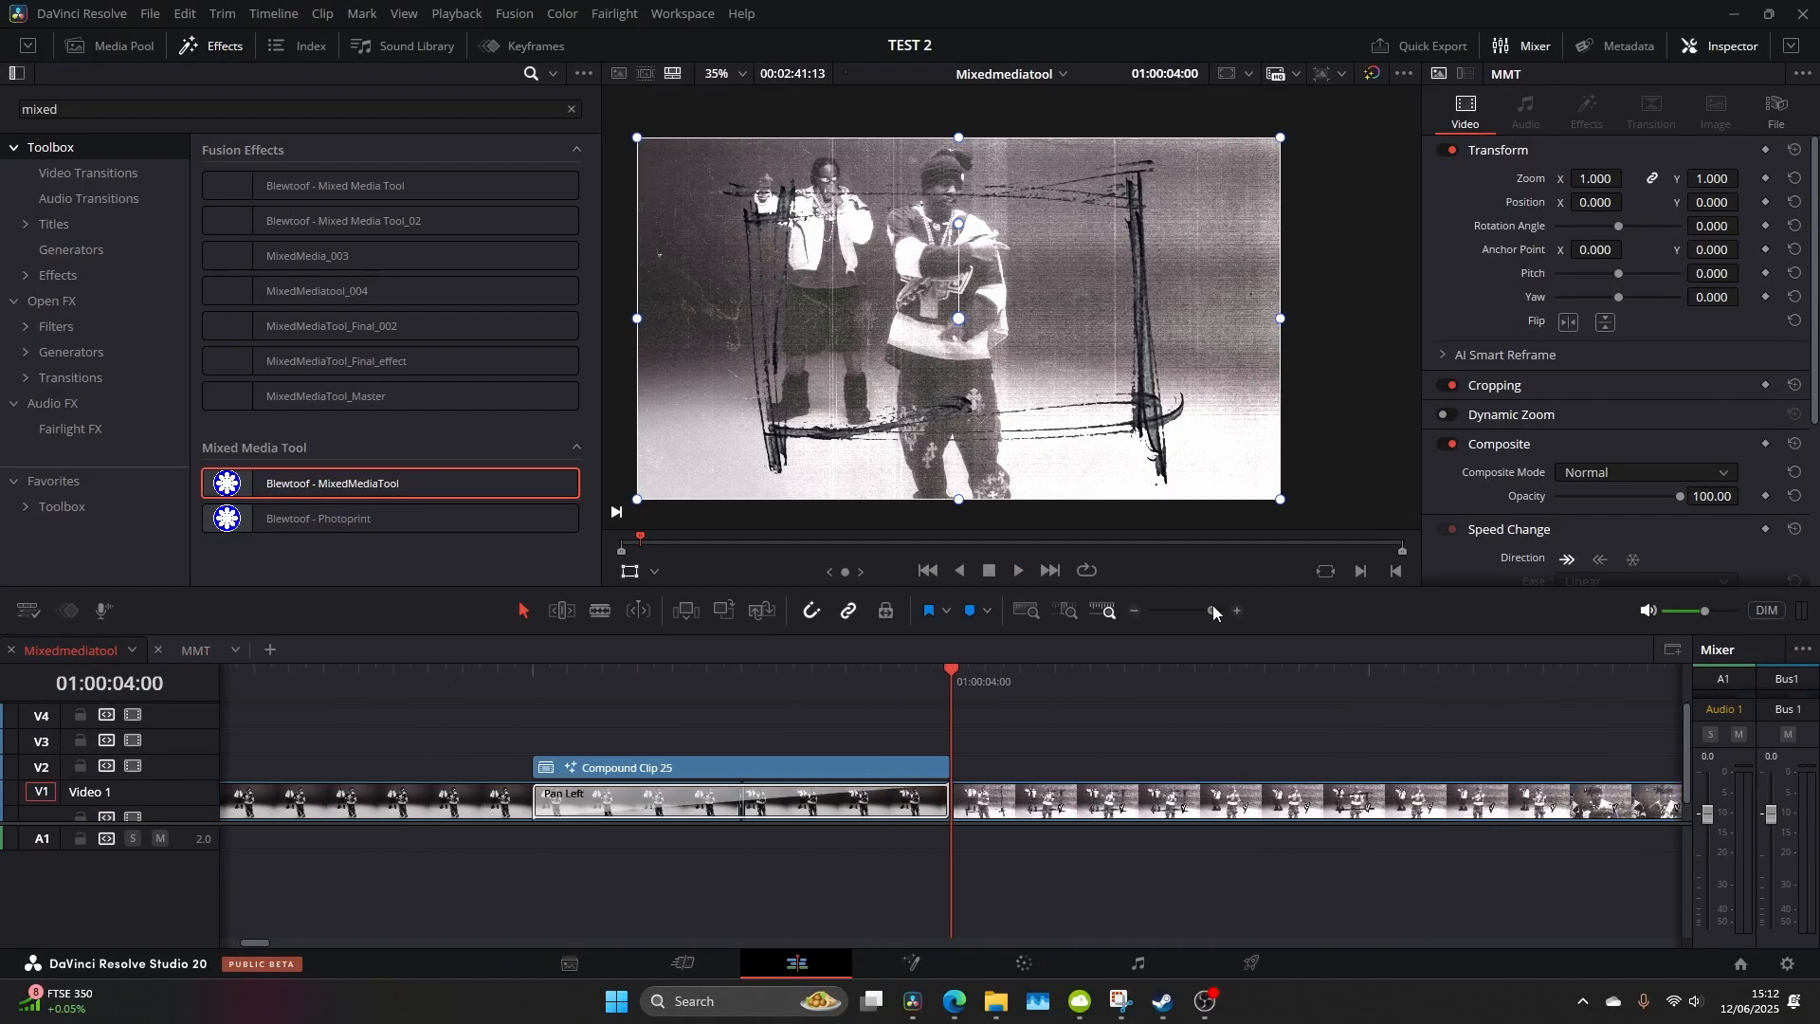
mouse_move(952, 681)
mouse_down()
mouse_move(803, 683)
mouse_move(1074, 690)
mouse_move(962, 693)
mouse_up()
drag(851, 781, 854, 781)
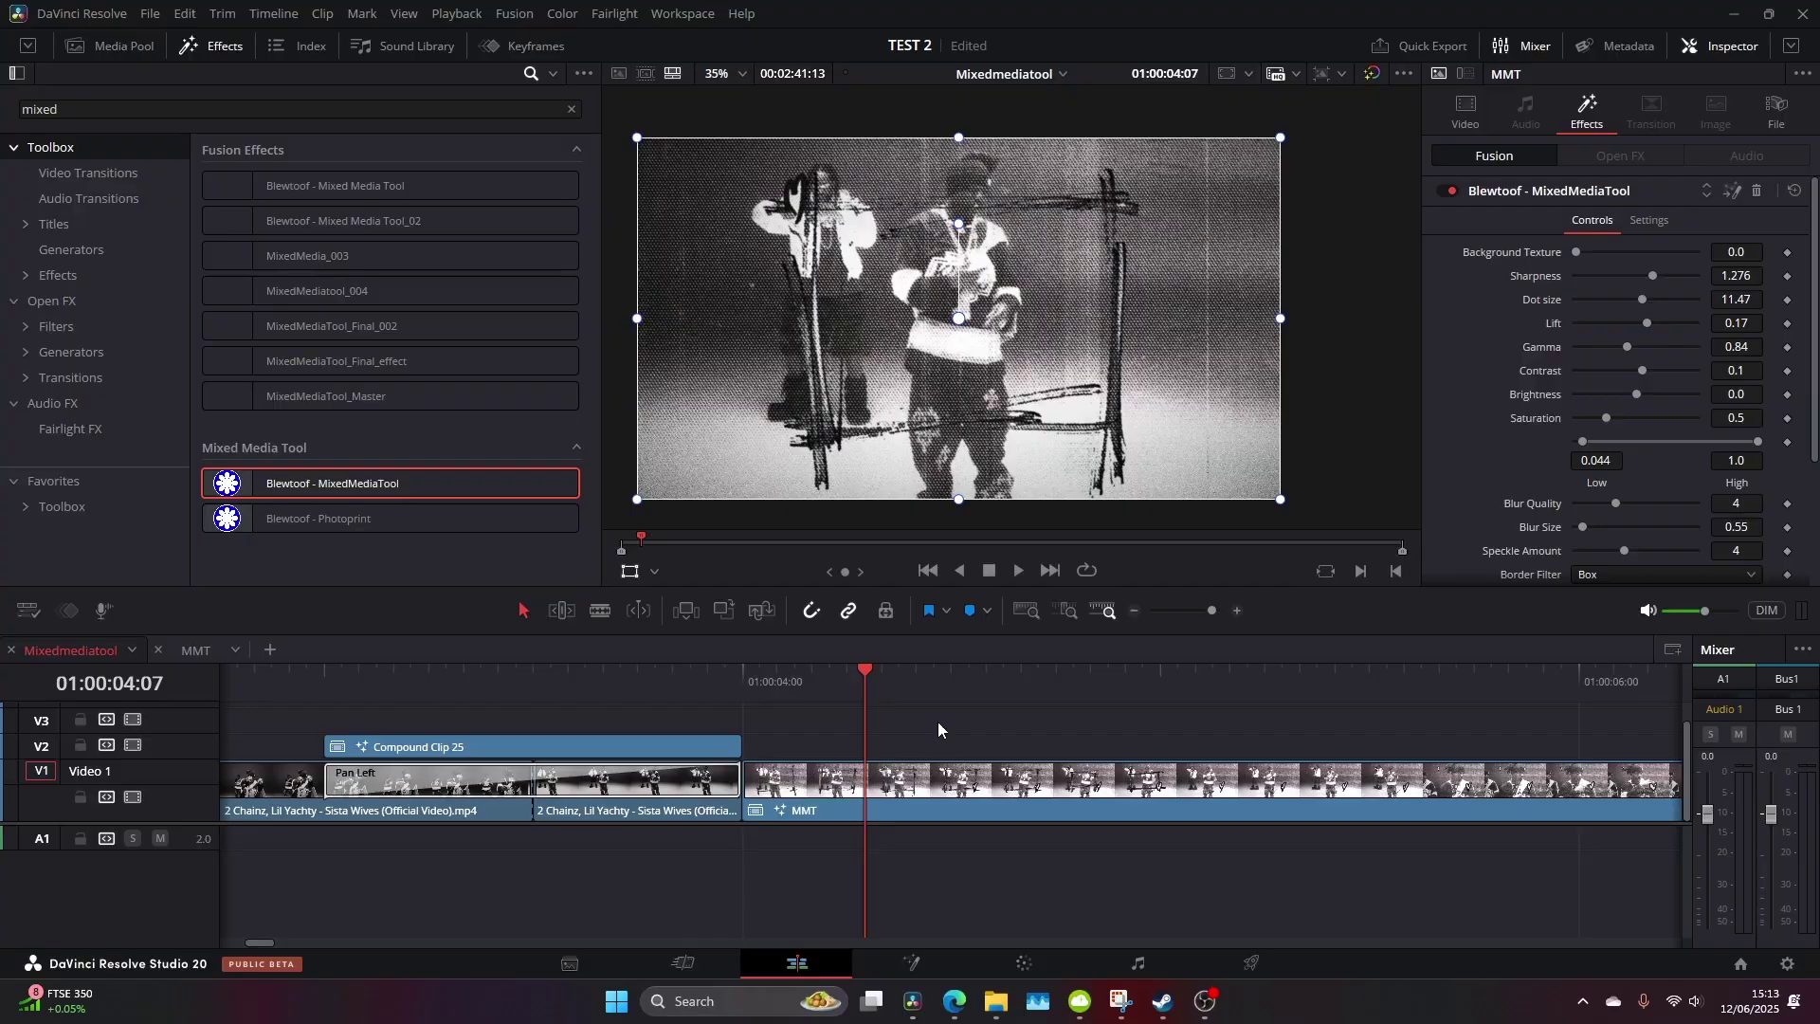
drag(797, 687, 550, 690)
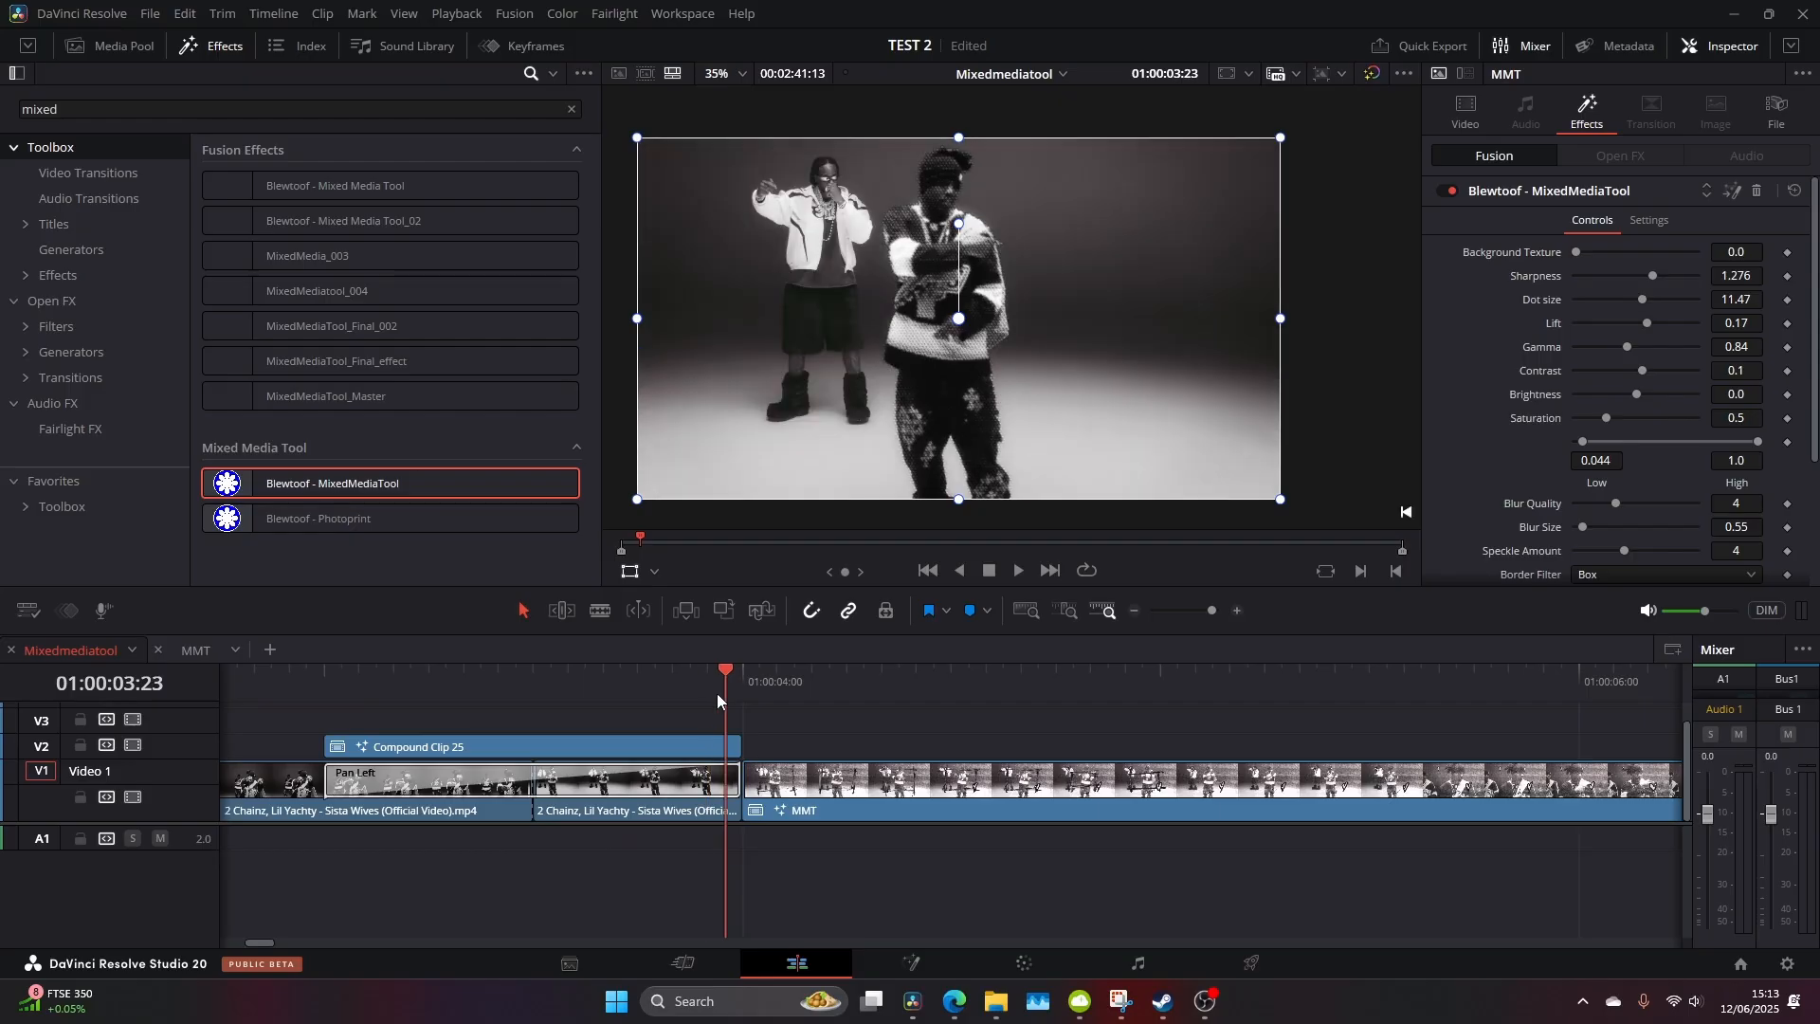
drag(706, 693, 969, 711)
click(975, 787)
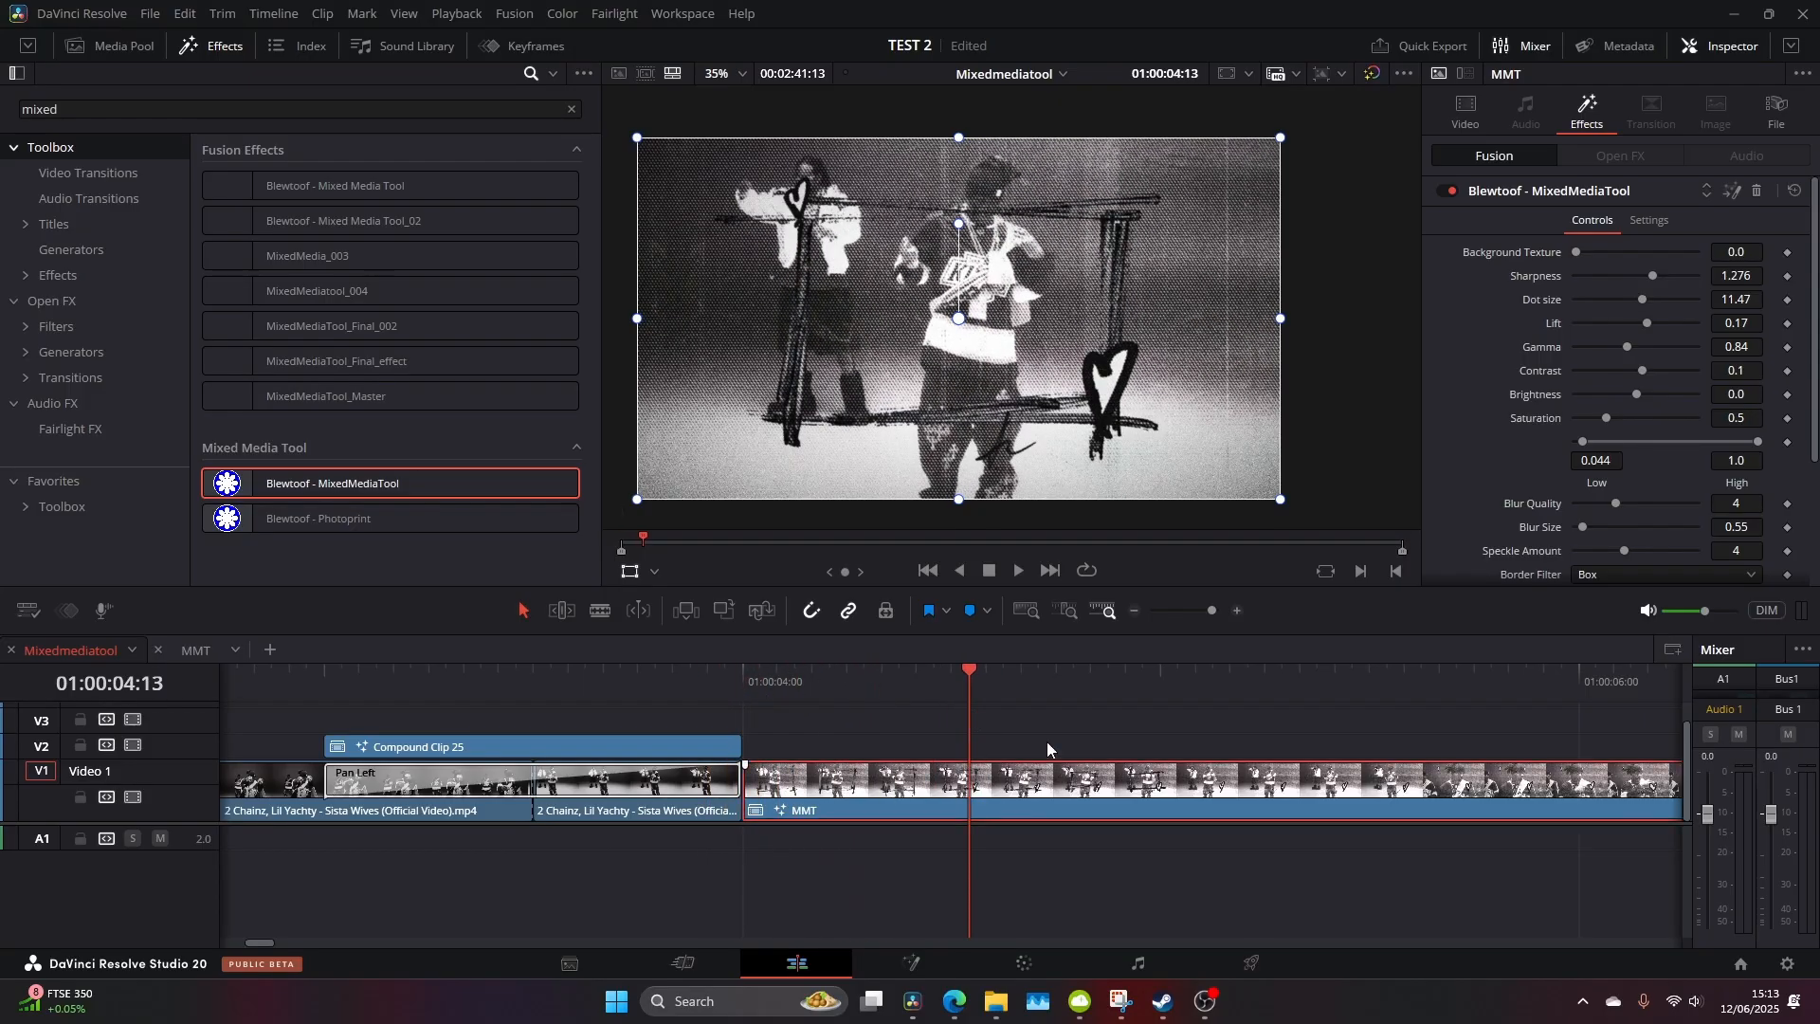
scroll(1322, 456, up, 1)
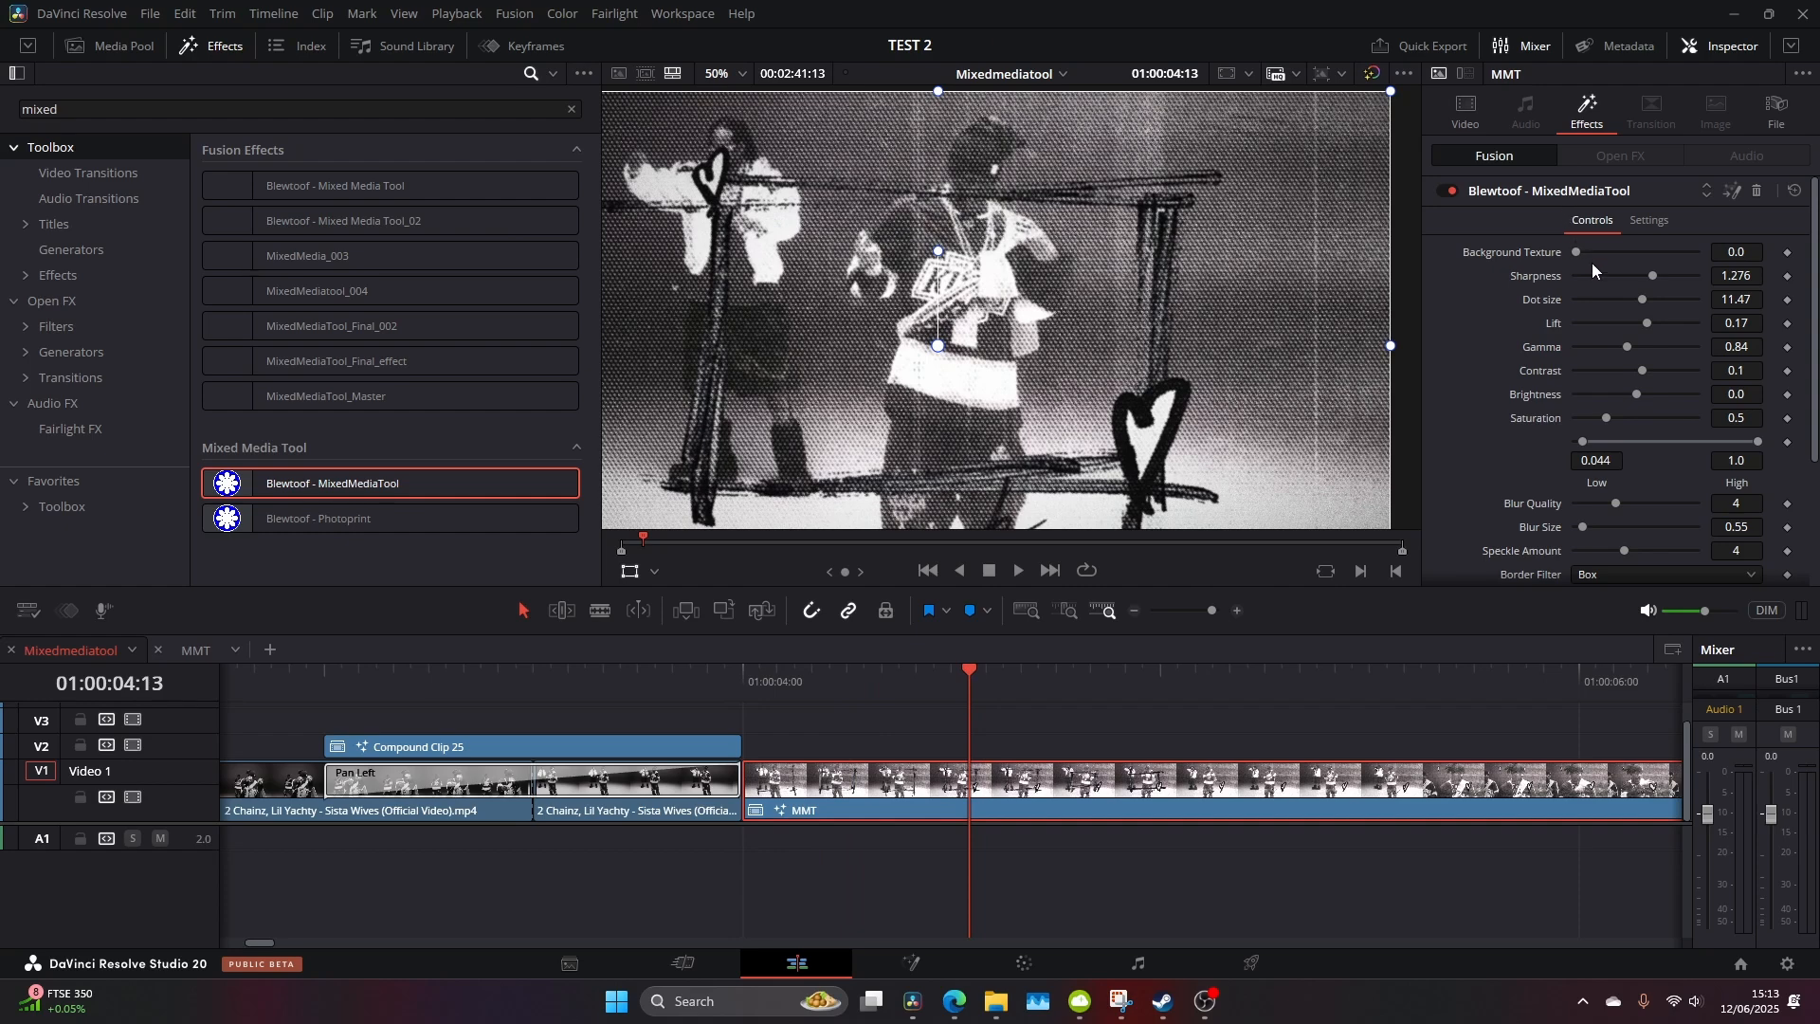
Enlarge halftone dots, boost saturation and contrast for a pink tint, and fine-tune Blur Size
drag(1645, 298, 1659, 298)
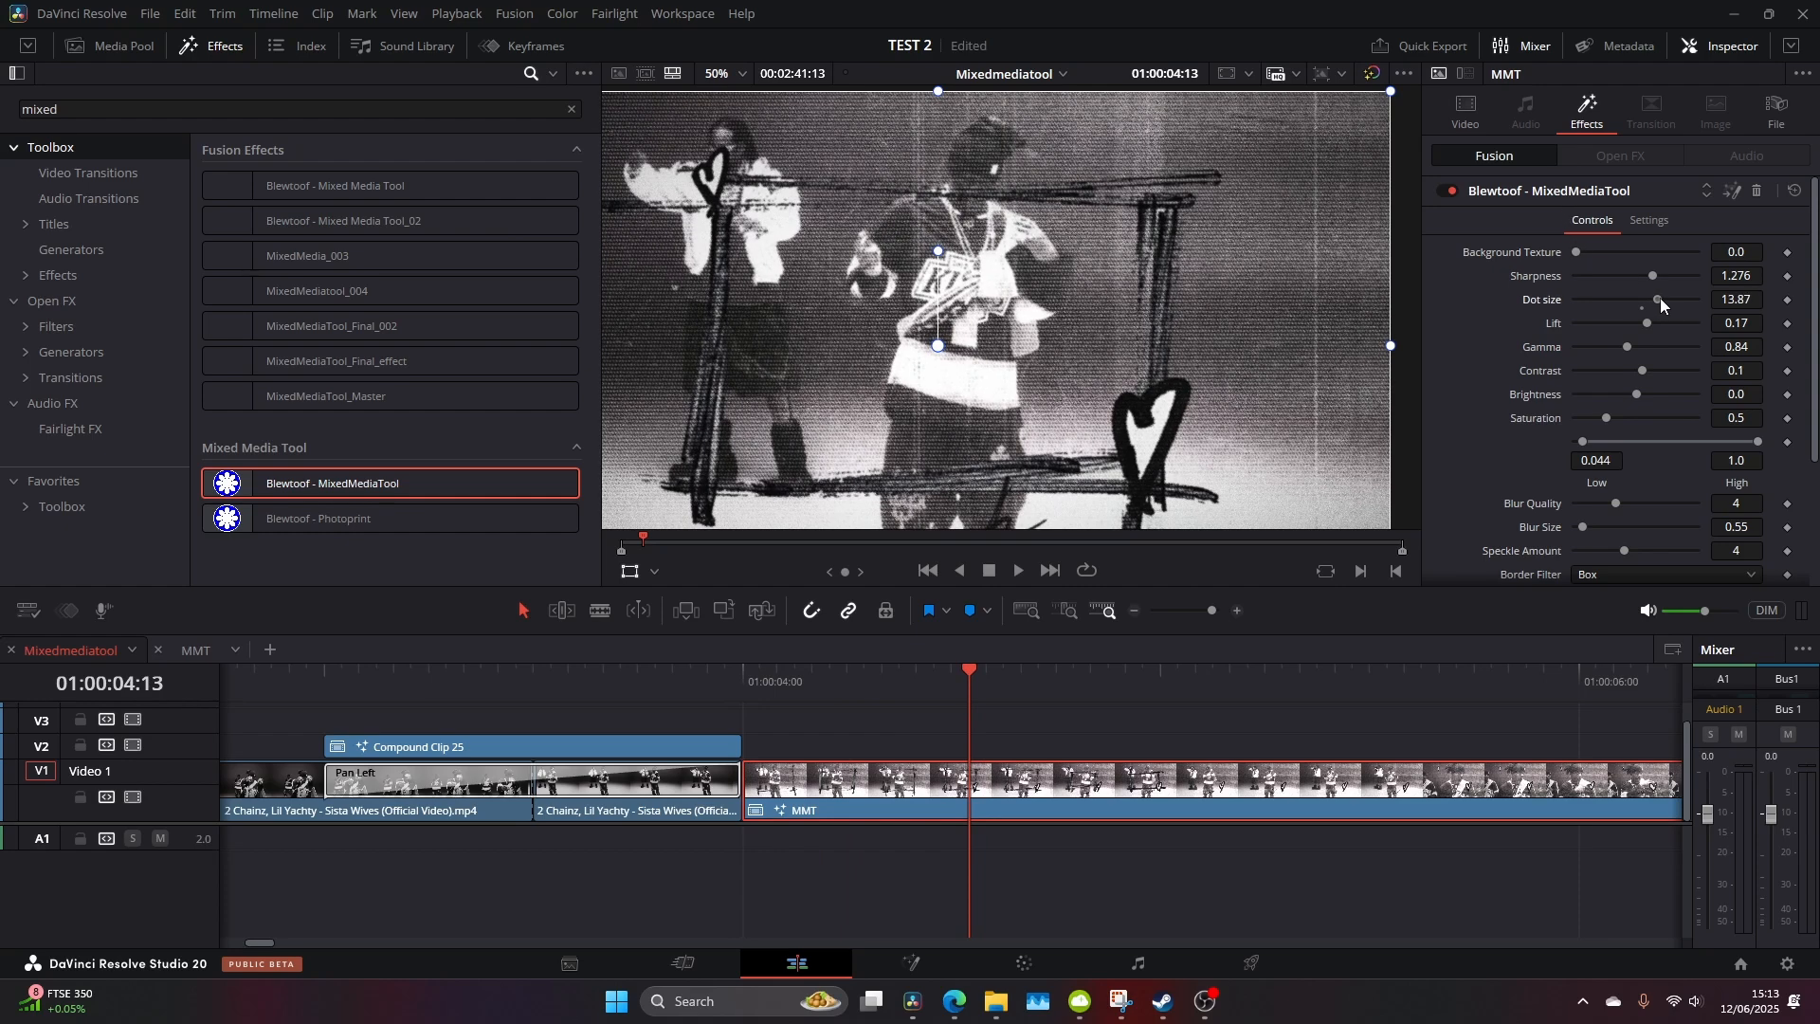
drag(603, 369, 415, 370)
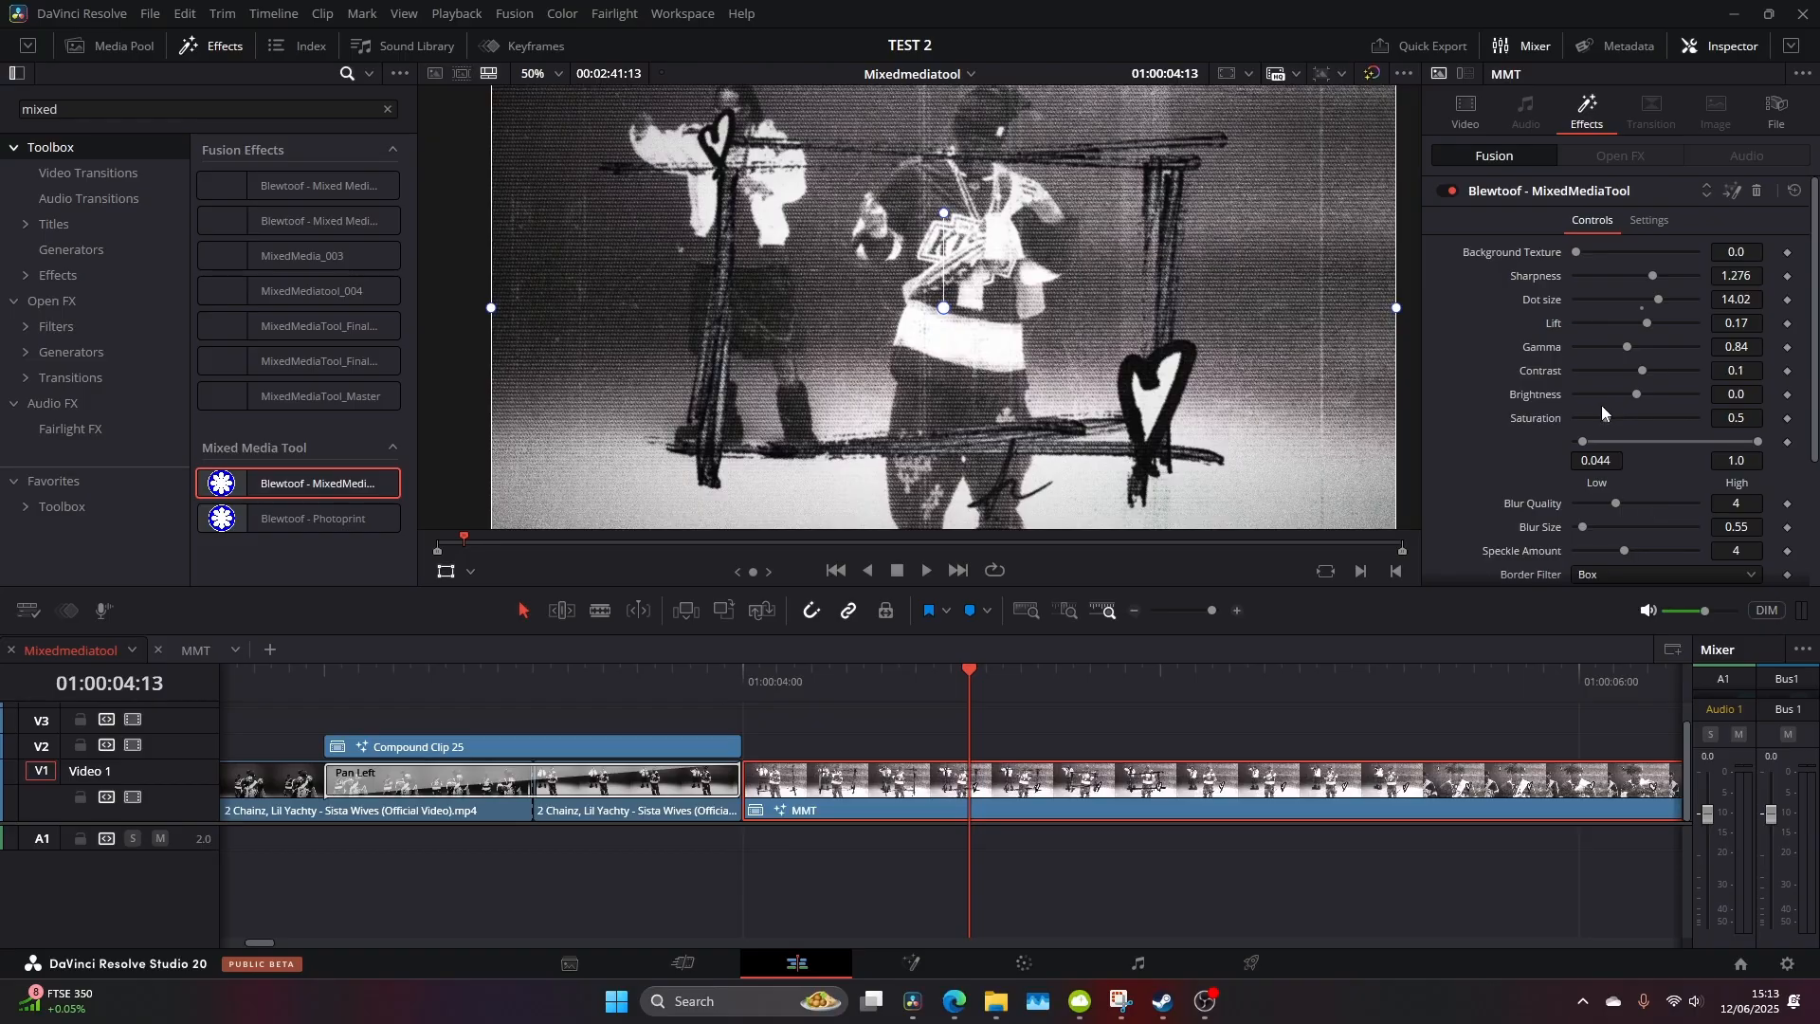
drag(1604, 418, 1671, 419)
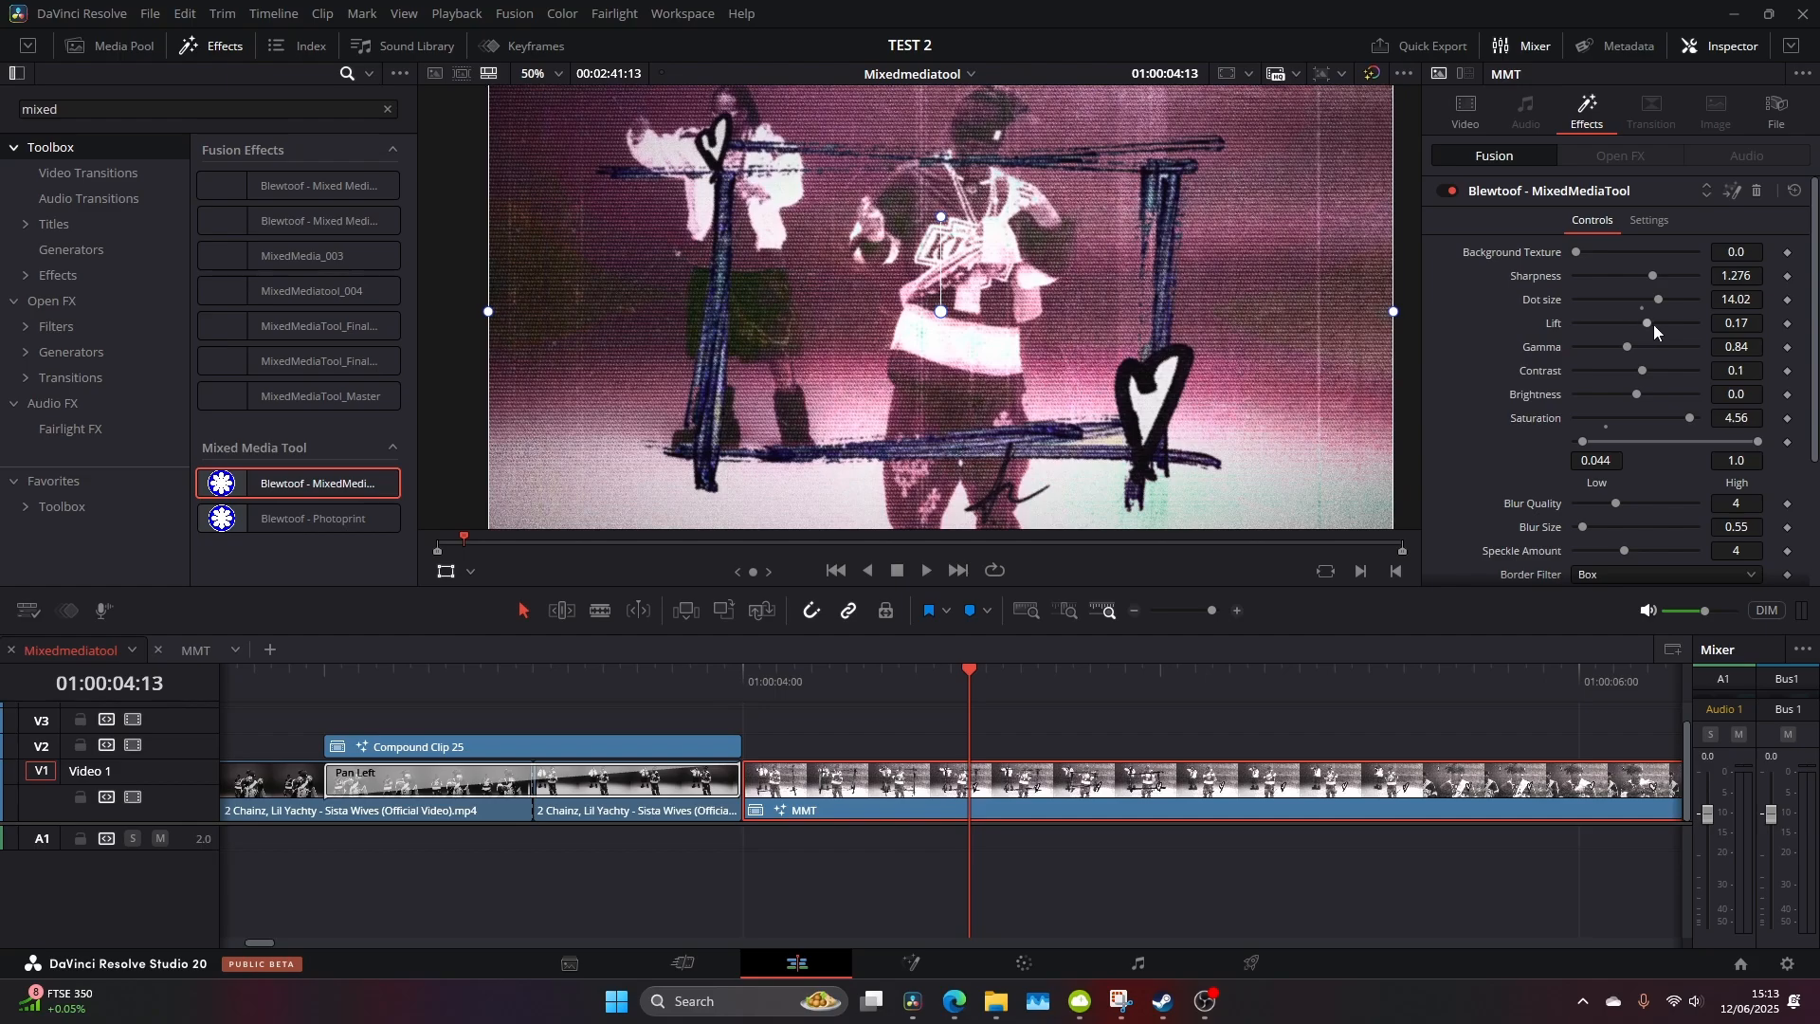
drag(1638, 370, 1657, 367)
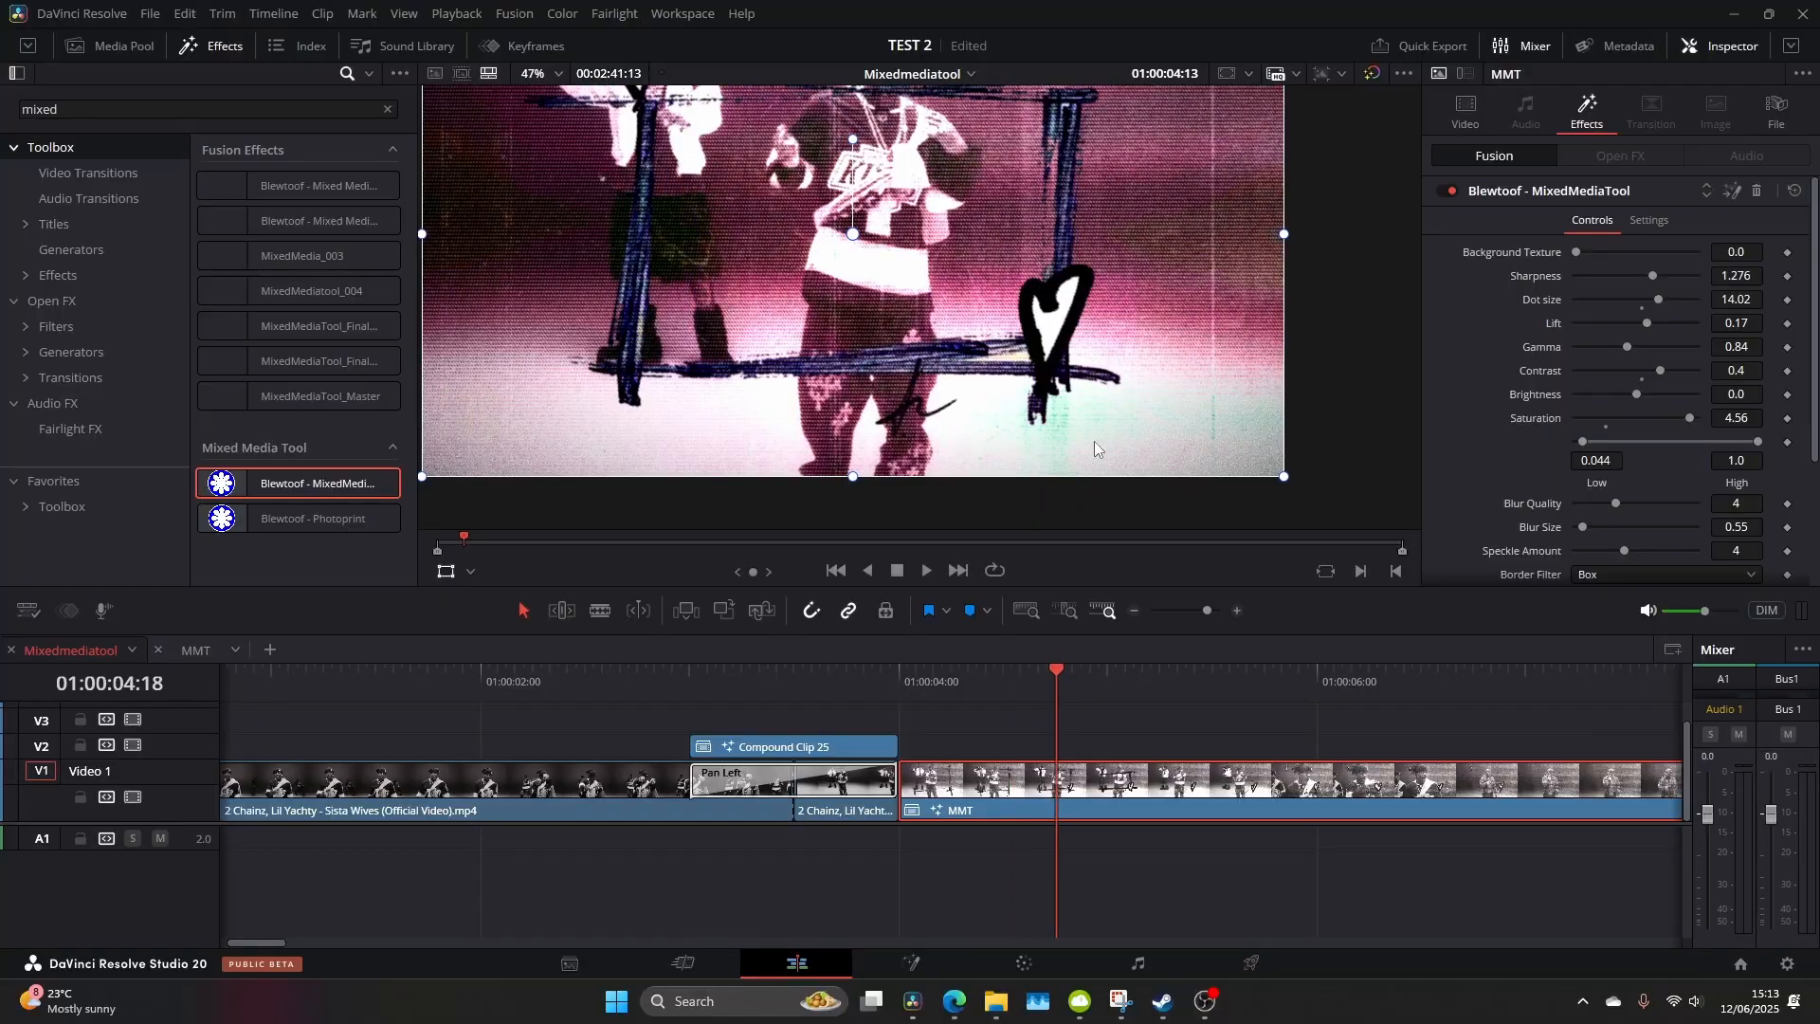
drag(1584, 525, 1588, 524)
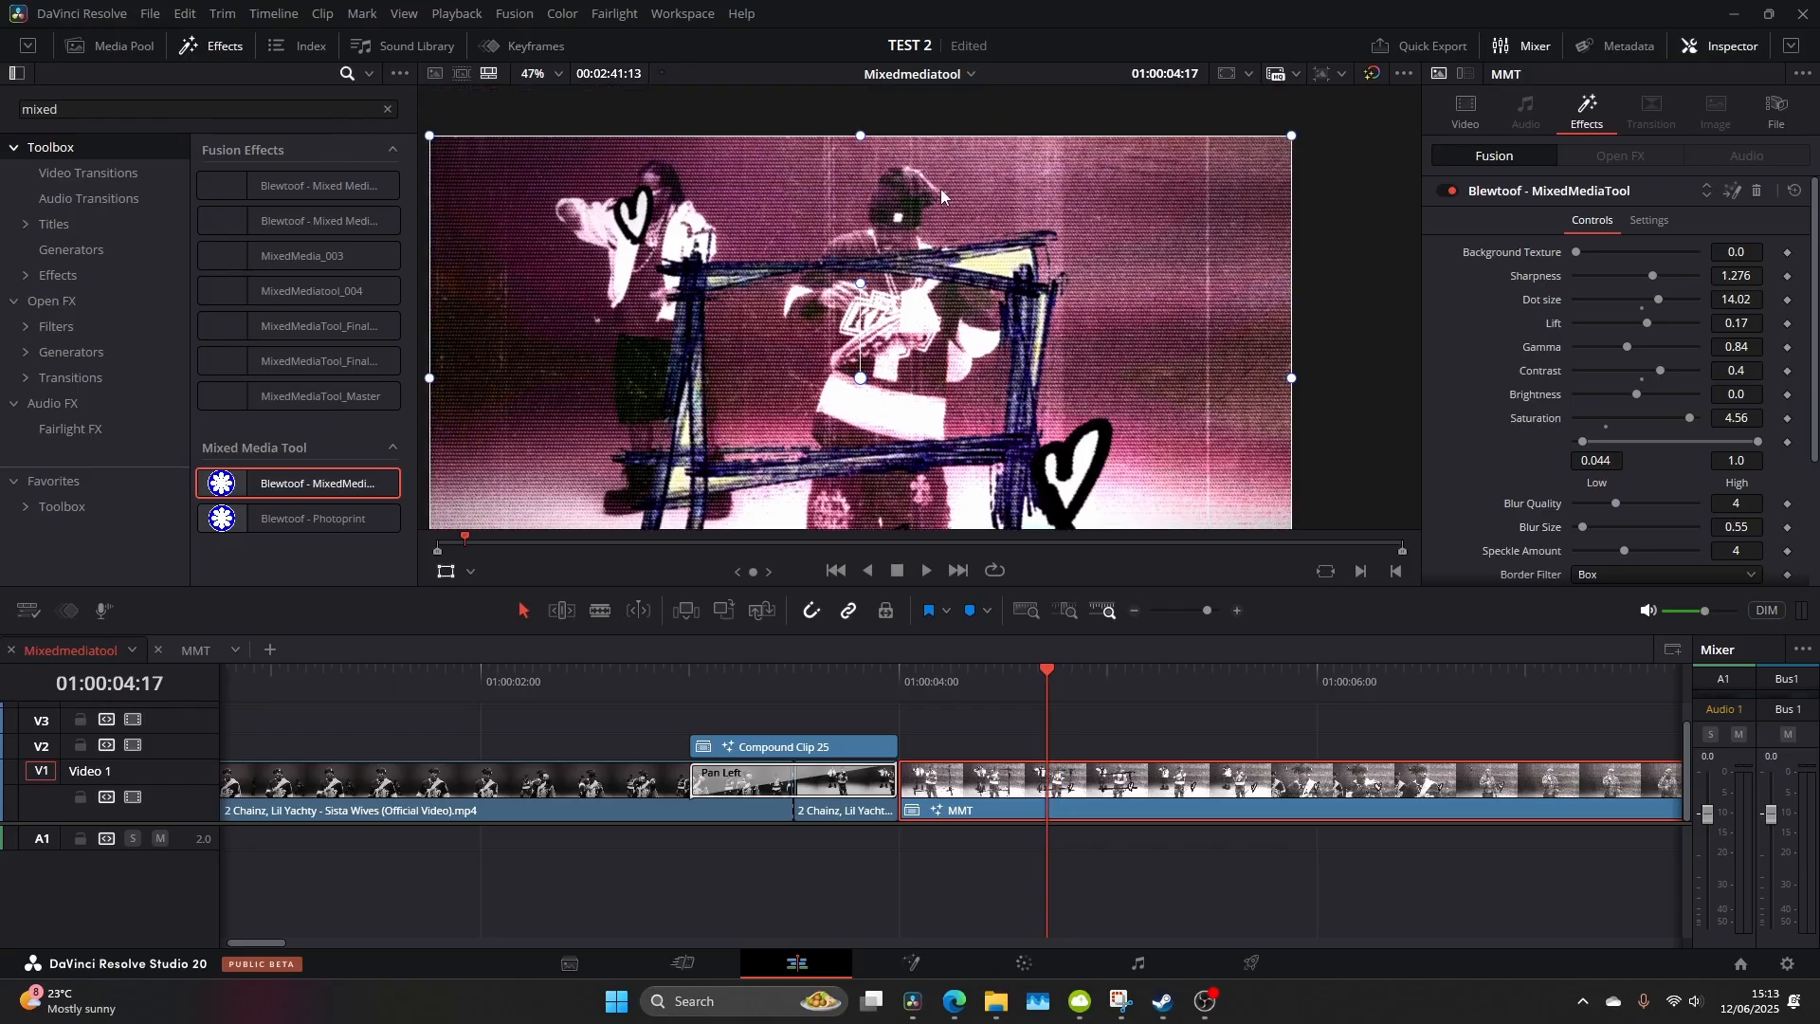
scroll(924, 235, up, 2)
scroll(928, 303, up, 2)
scroll(902, 385, up, 2)
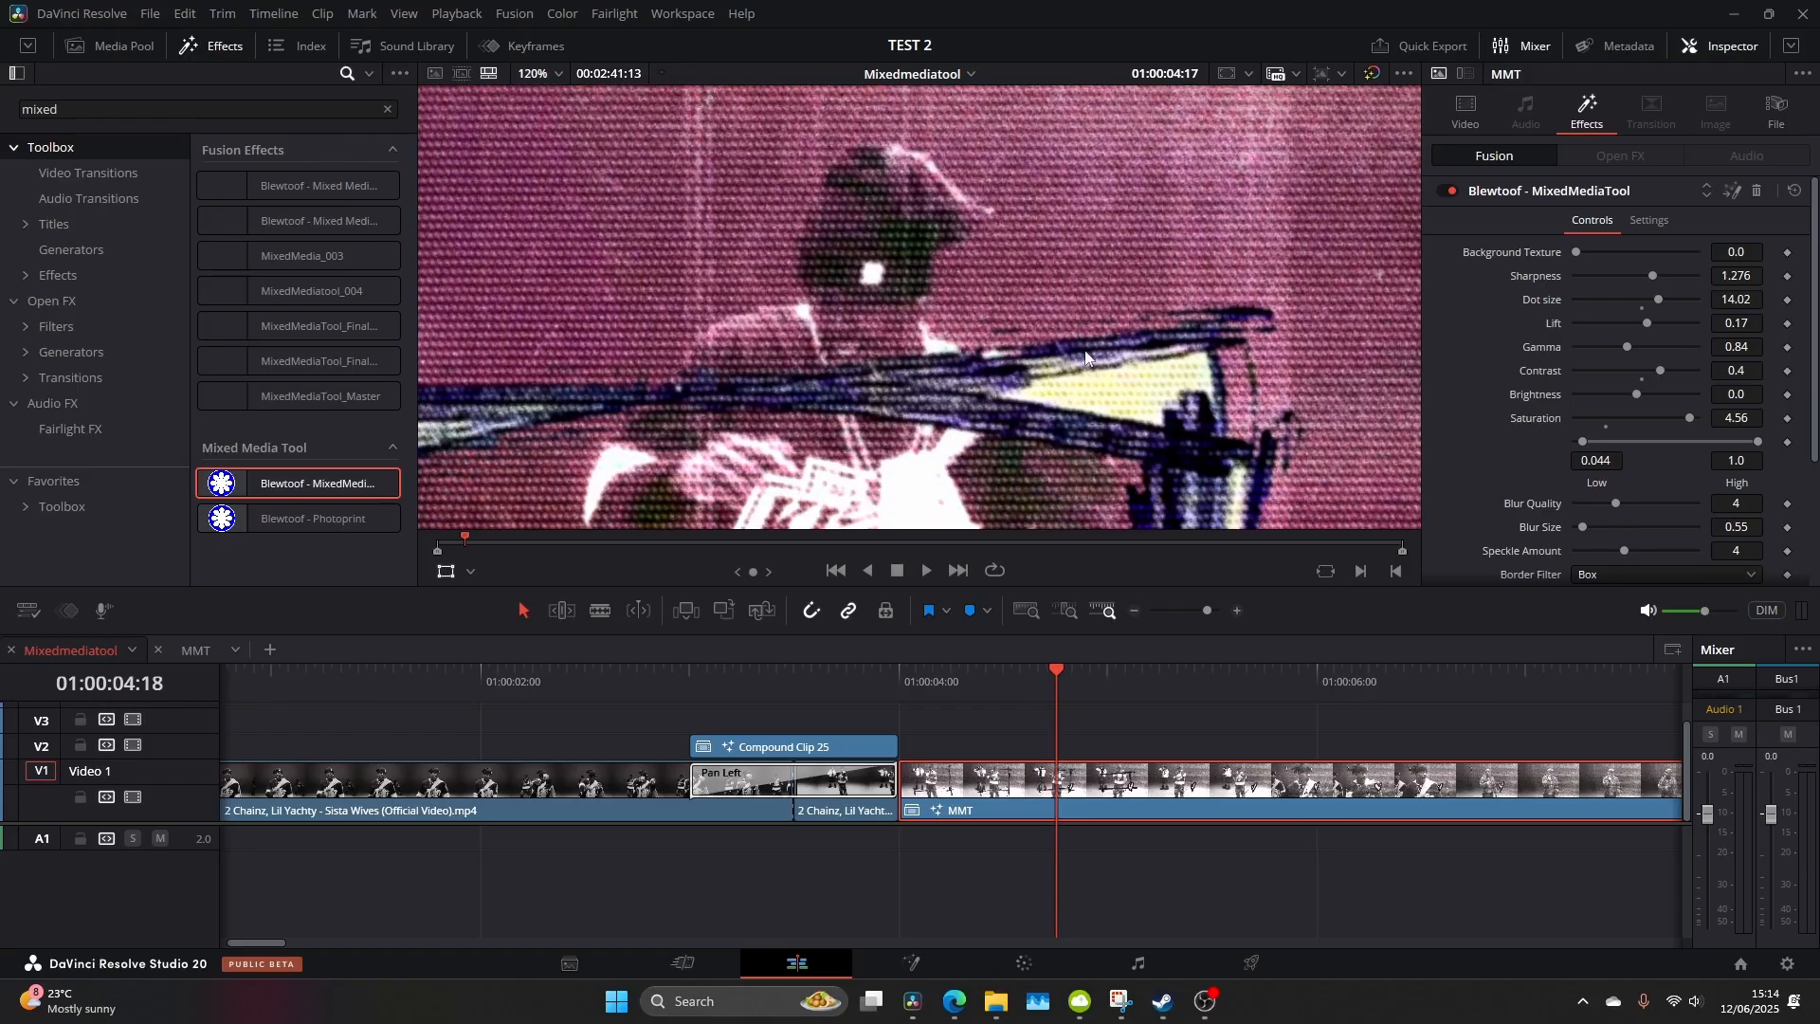
drag(1579, 523, 1586, 525)
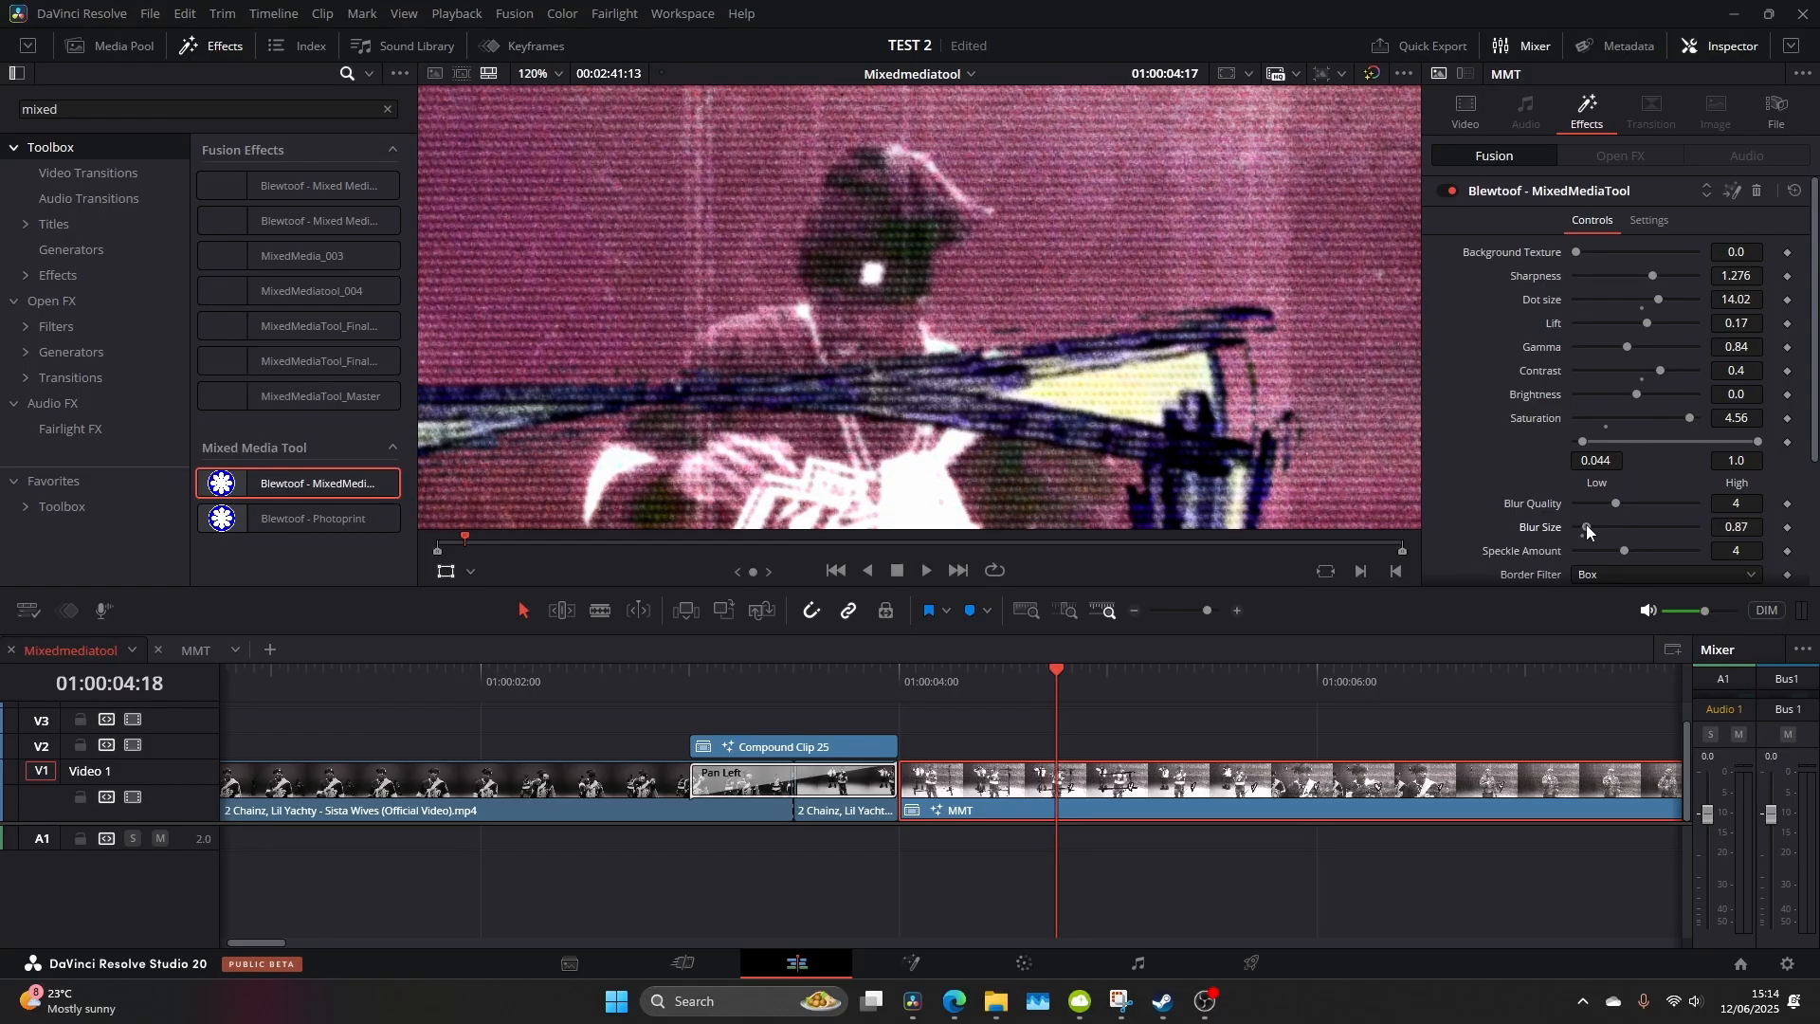
Add an Adjustment Clip on V3 over the start of MMT and delete the extra long copy
double_click(147, 109)
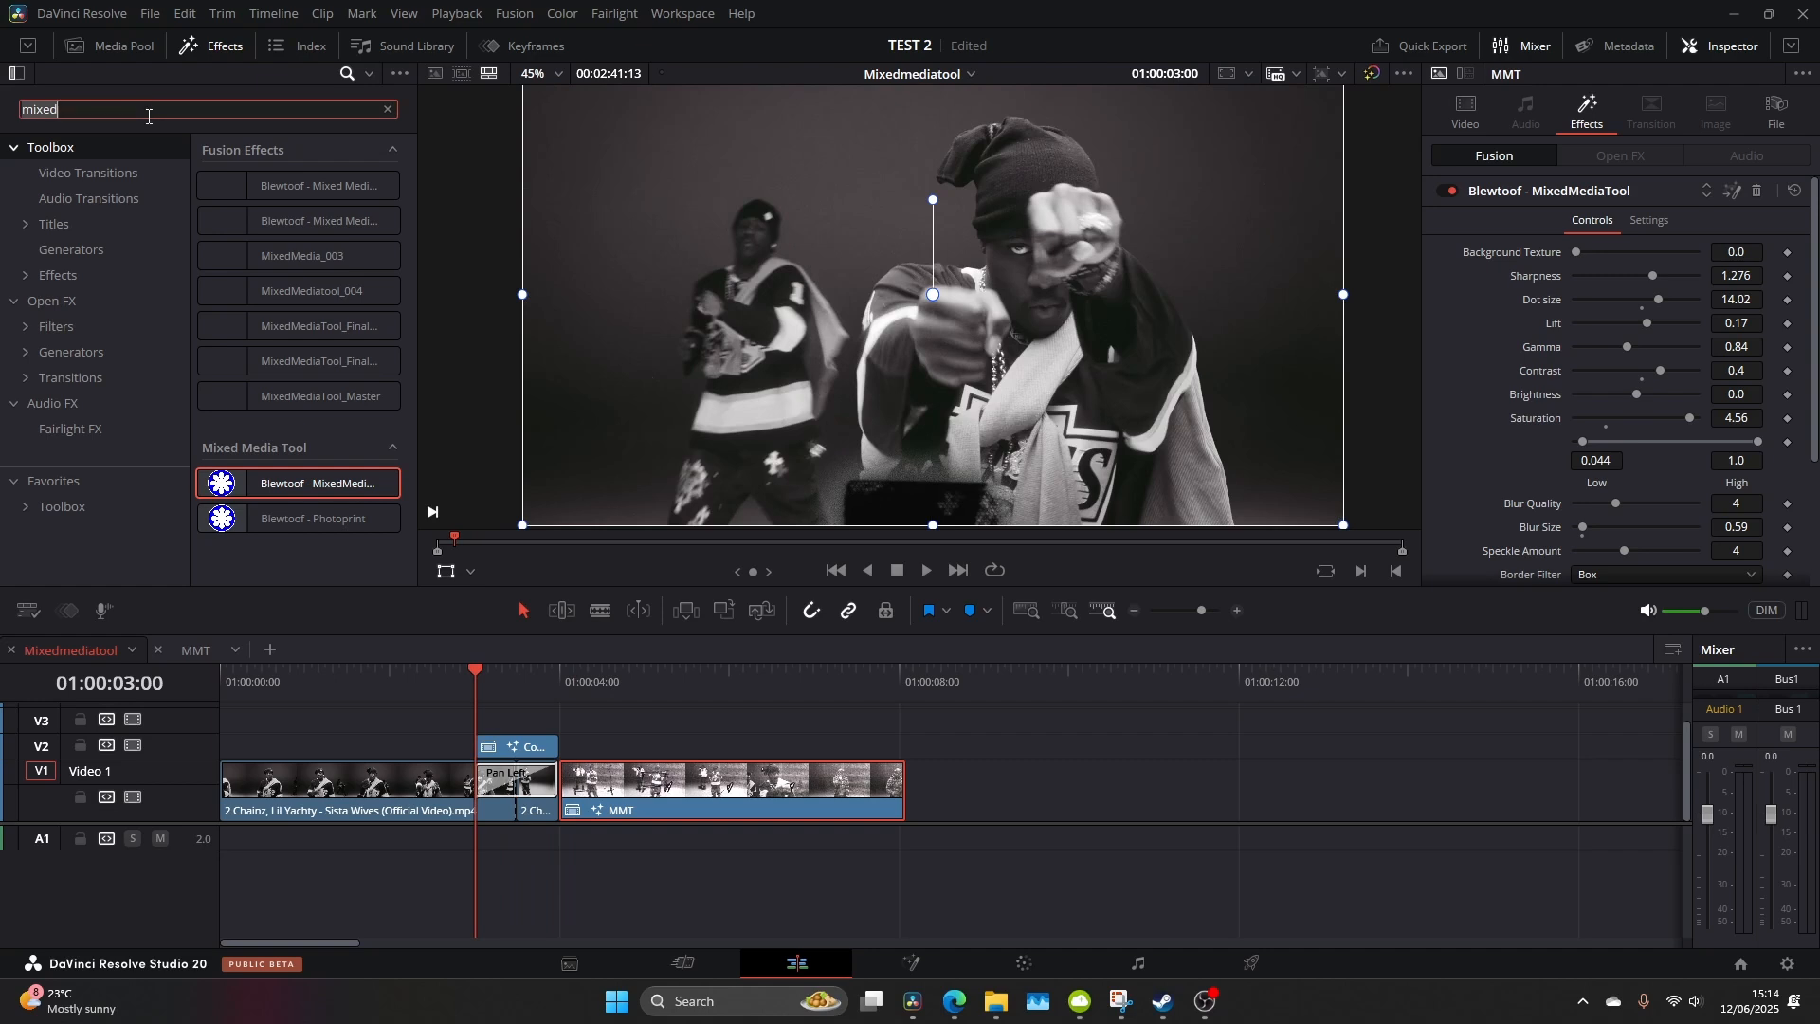
text(adjust)
drag(285, 185, 570, 748)
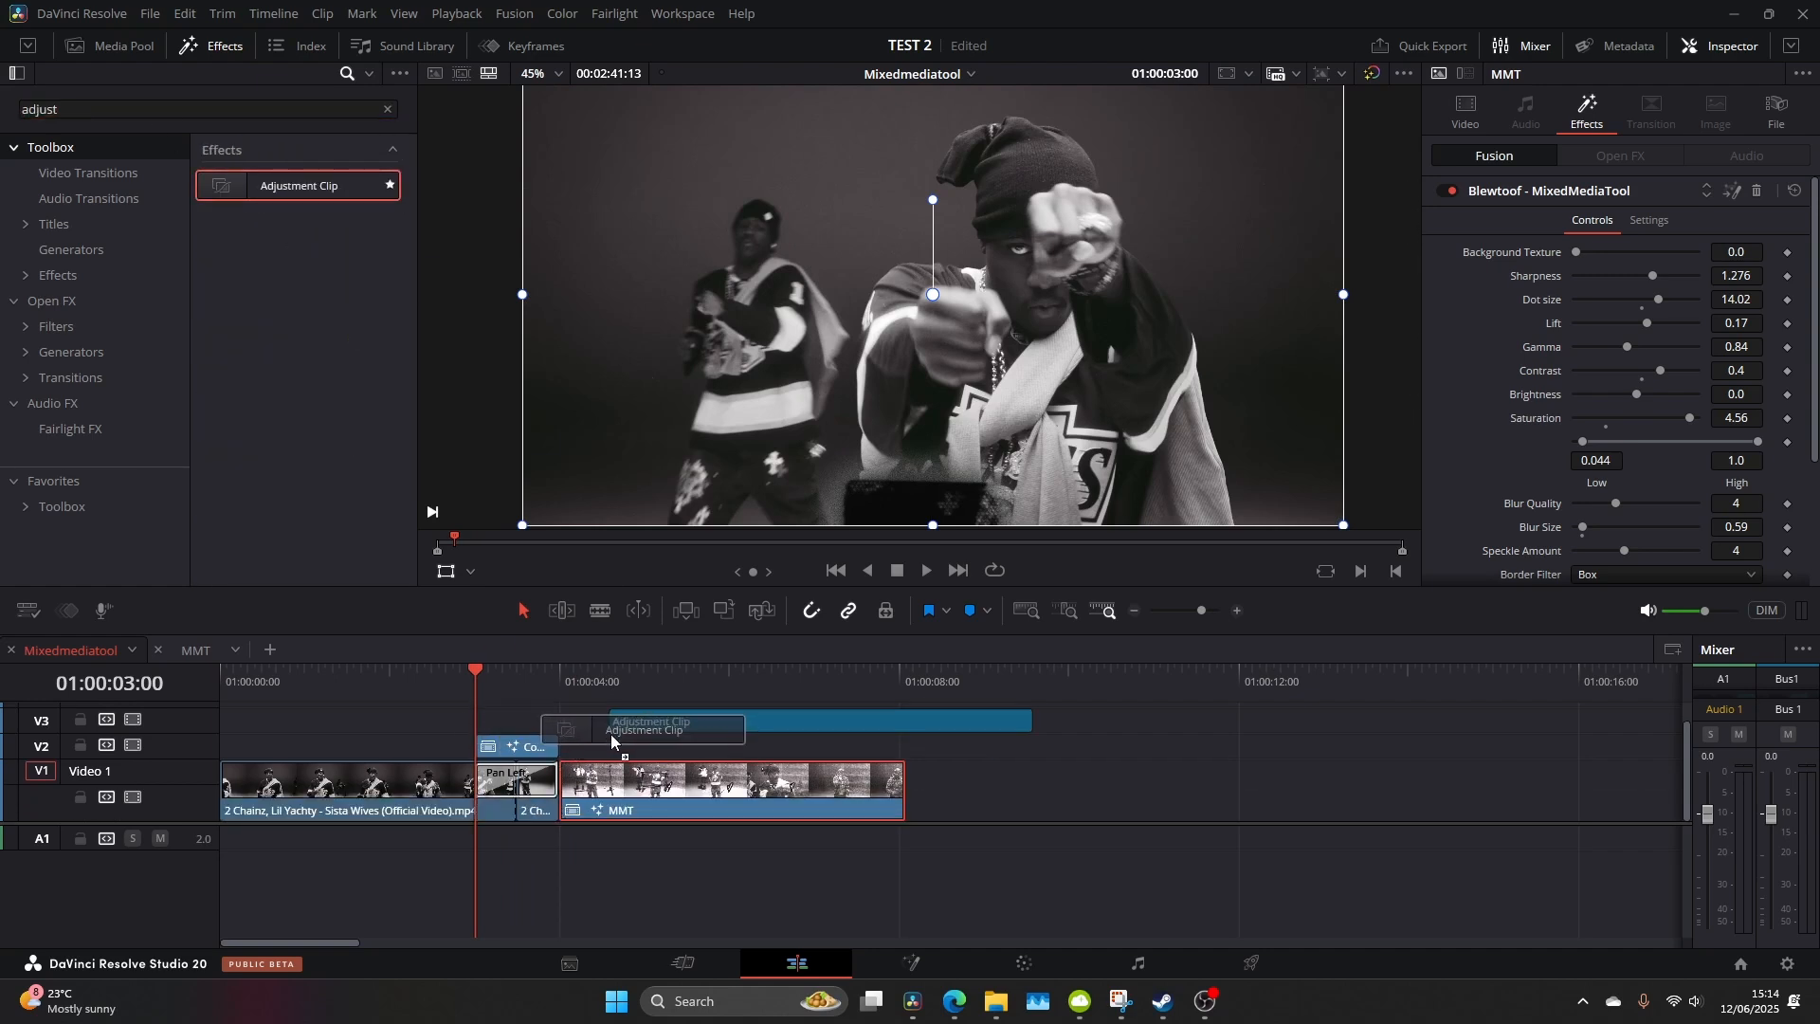
mouse_move(569, 750)
mouse_down()
mouse_move(665, 722)
mouse_move(583, 722)
mouse_up()
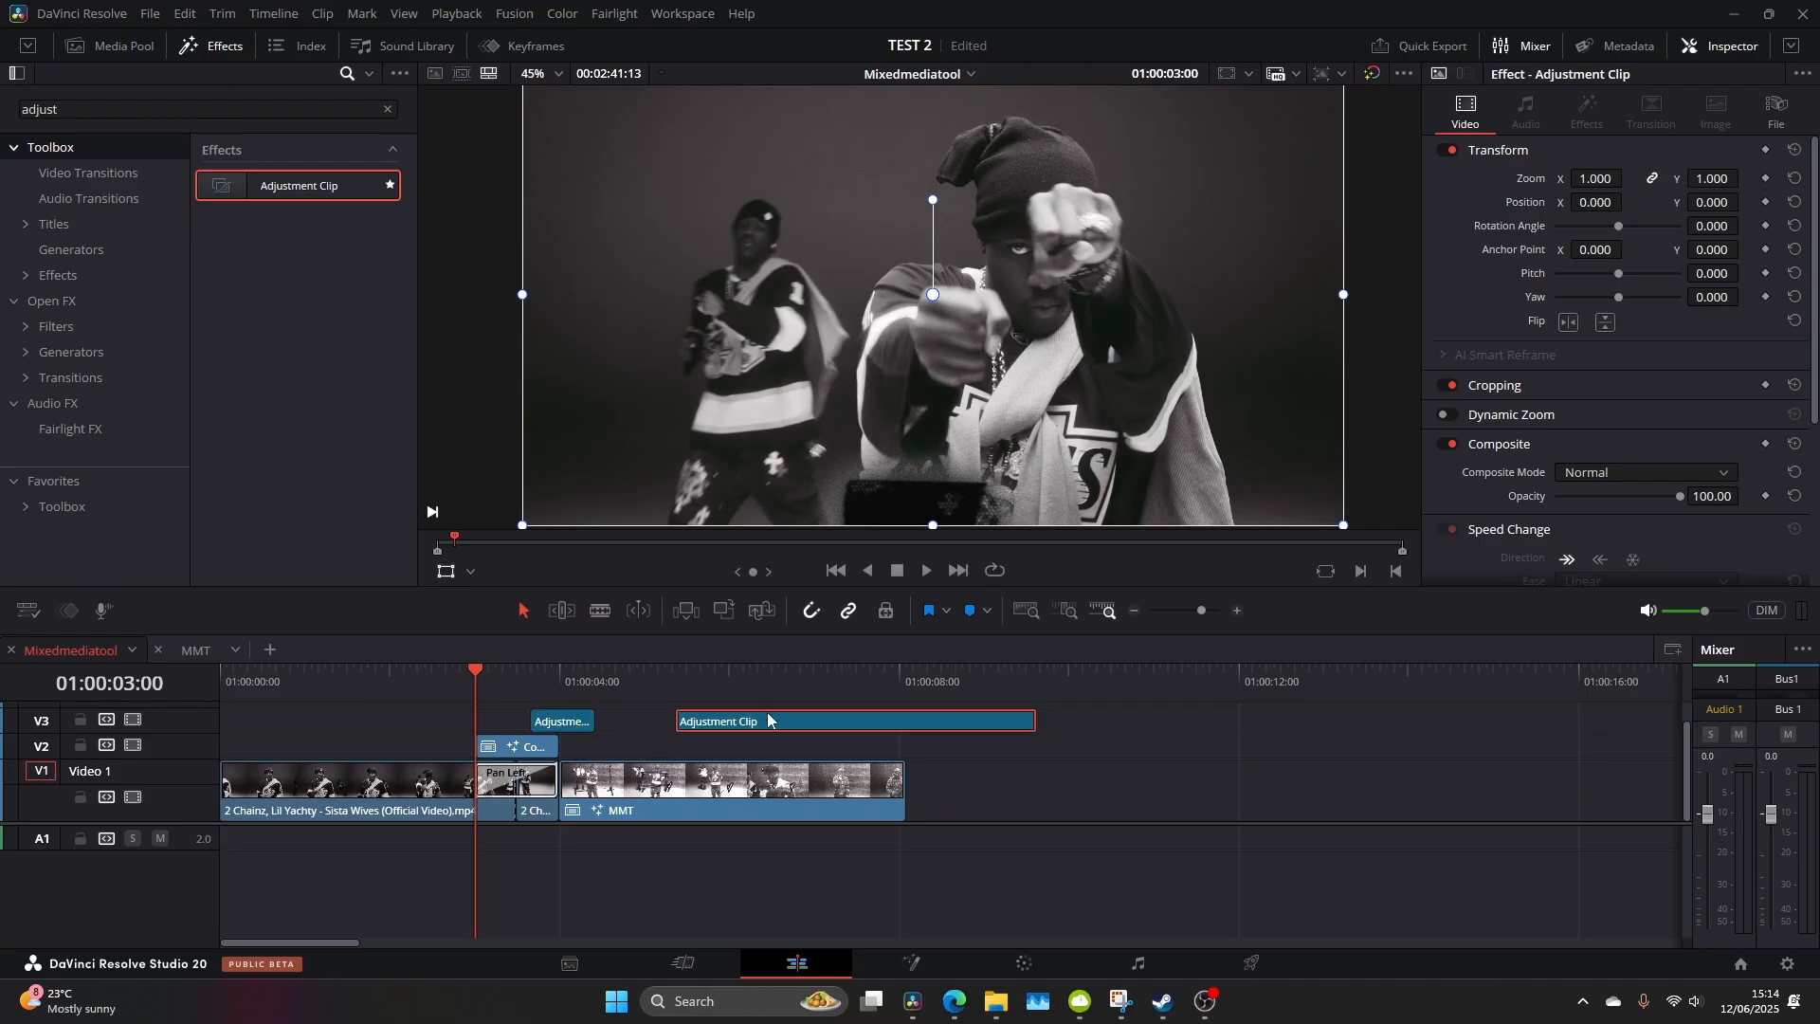
key(Delete)
Bring the adjustment clip up on the Color page at its first frame
click(553, 691)
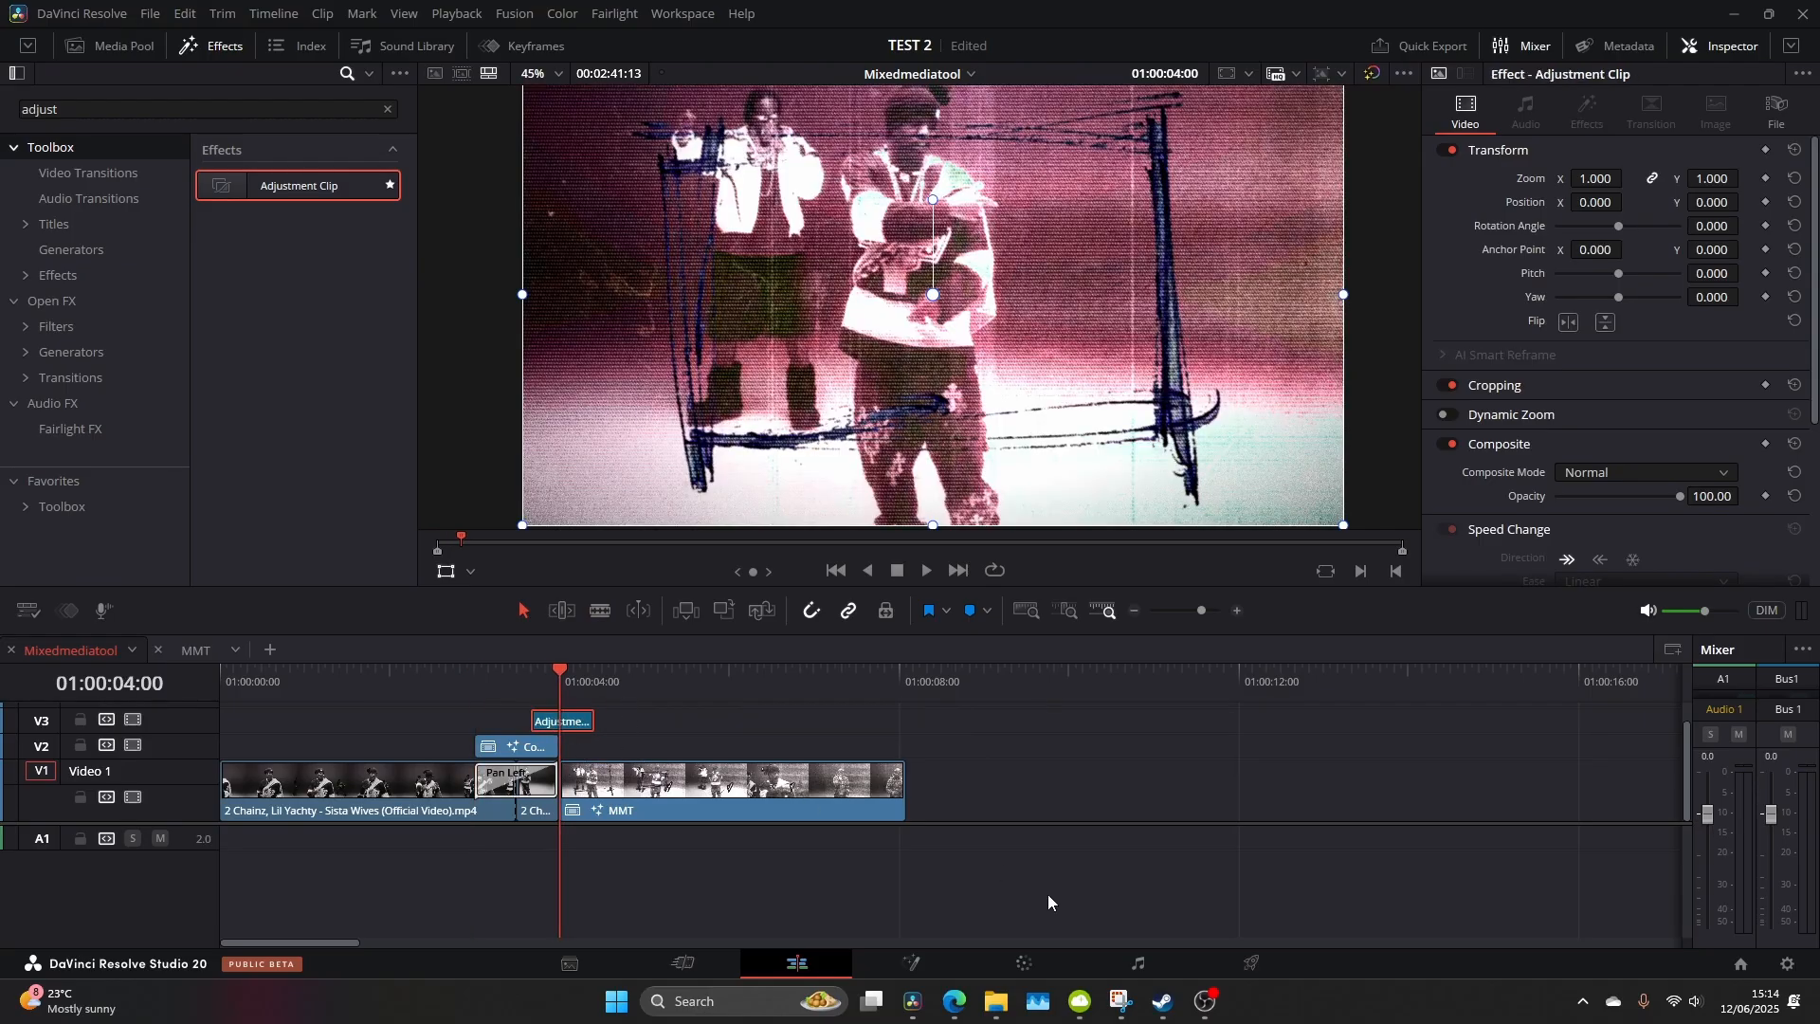
click(1024, 962)
key(Up)
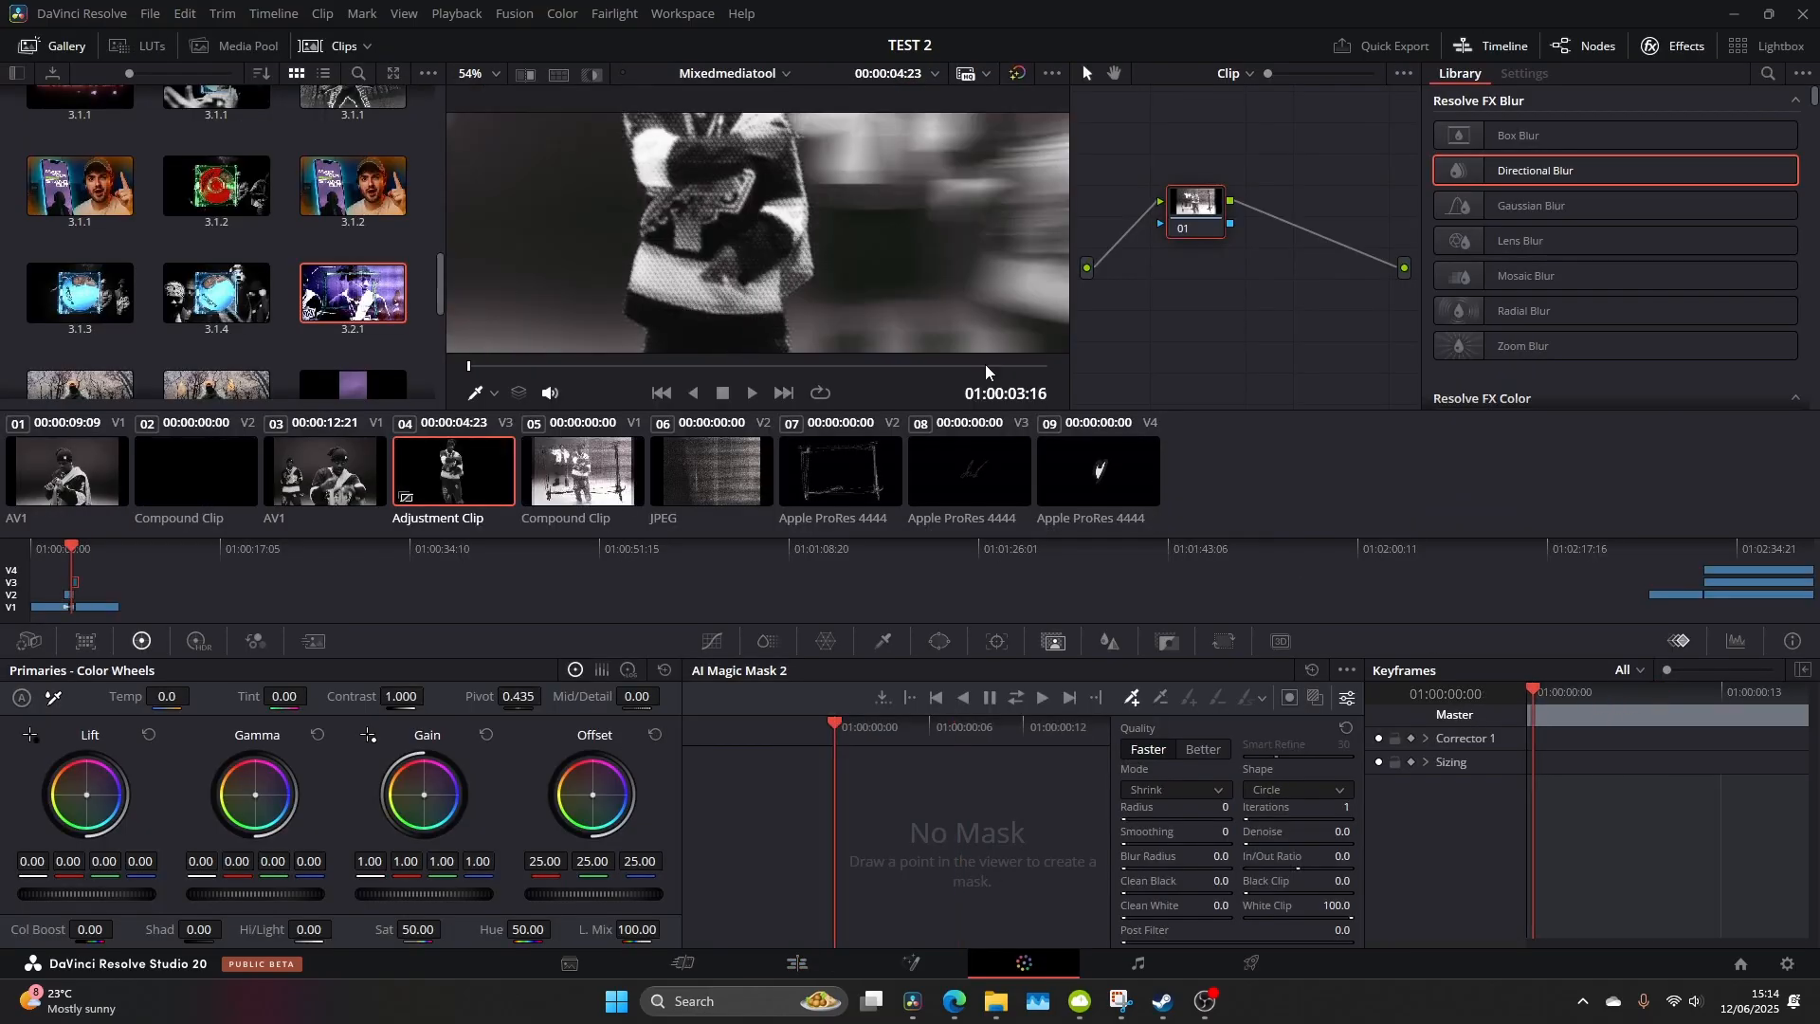
Keyframe the grade's first frame, trial highlights/shadows 100 and contrast, then reset
right_click(1538, 750)
click(1593, 776)
click(1582, 701)
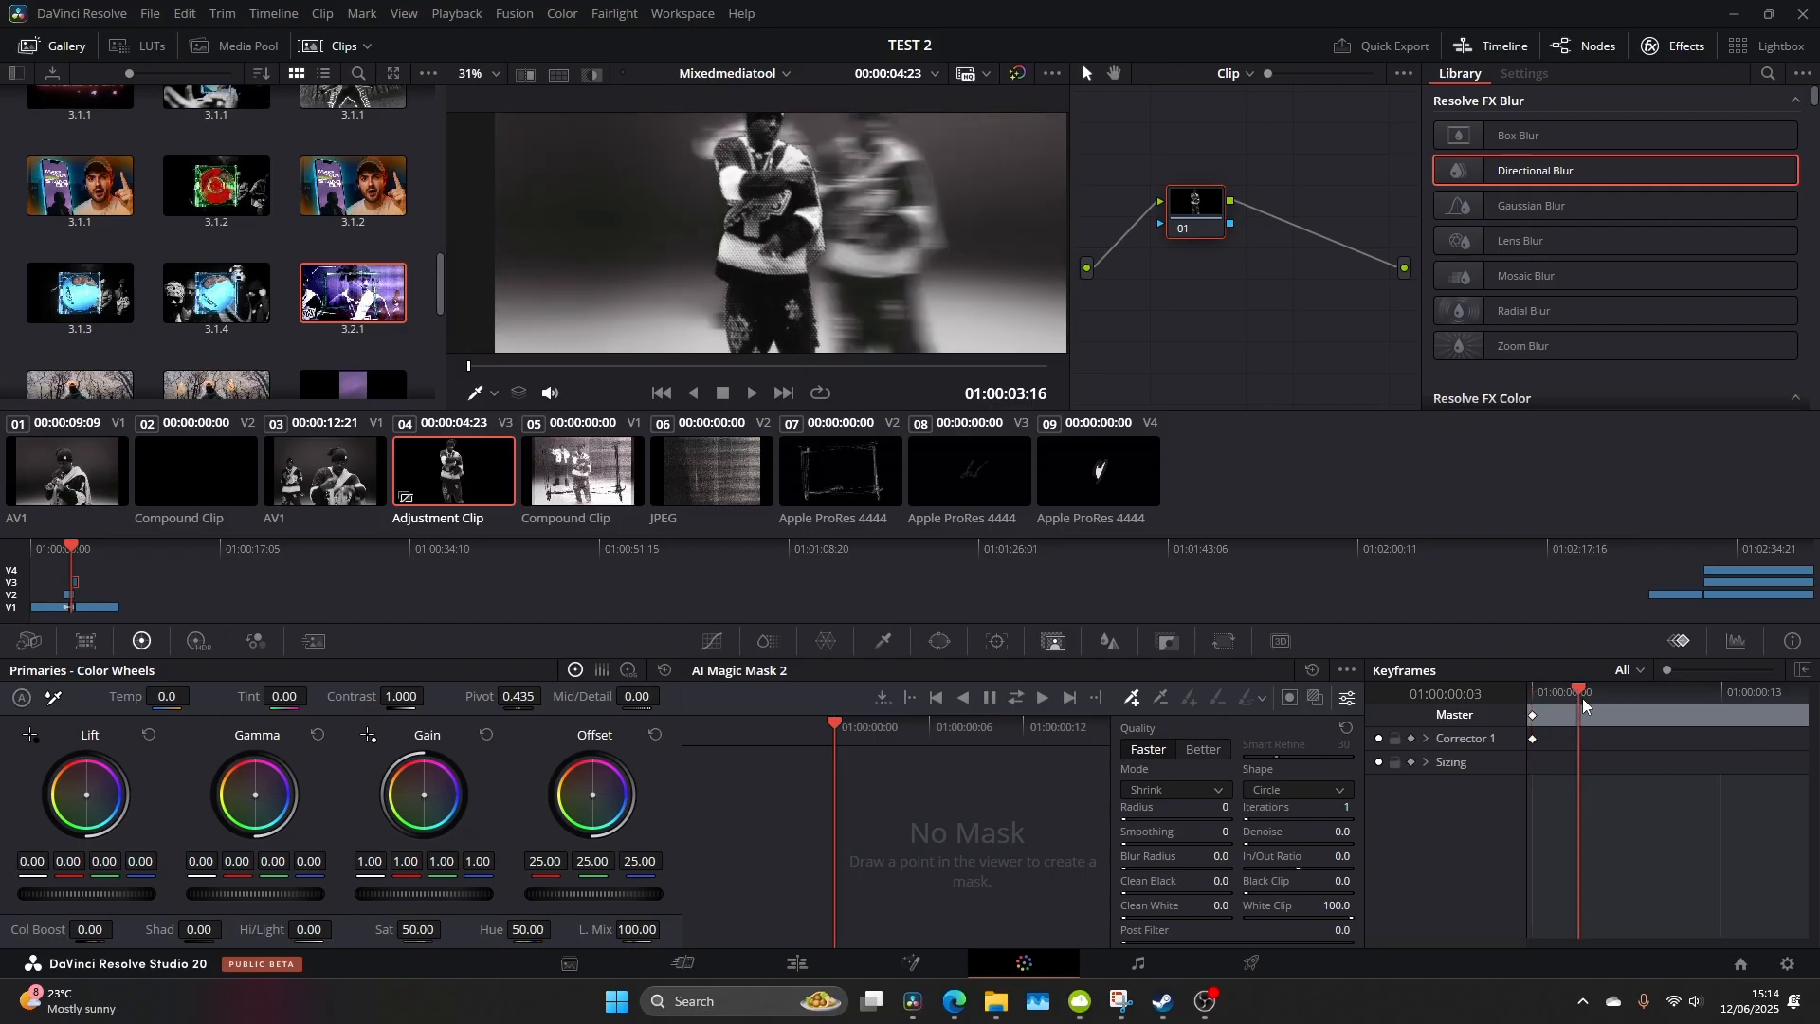
mouse_move(1583, 704)
mouse_down()
mouse_move(1644, 713)
mouse_move(1576, 719)
mouse_up()
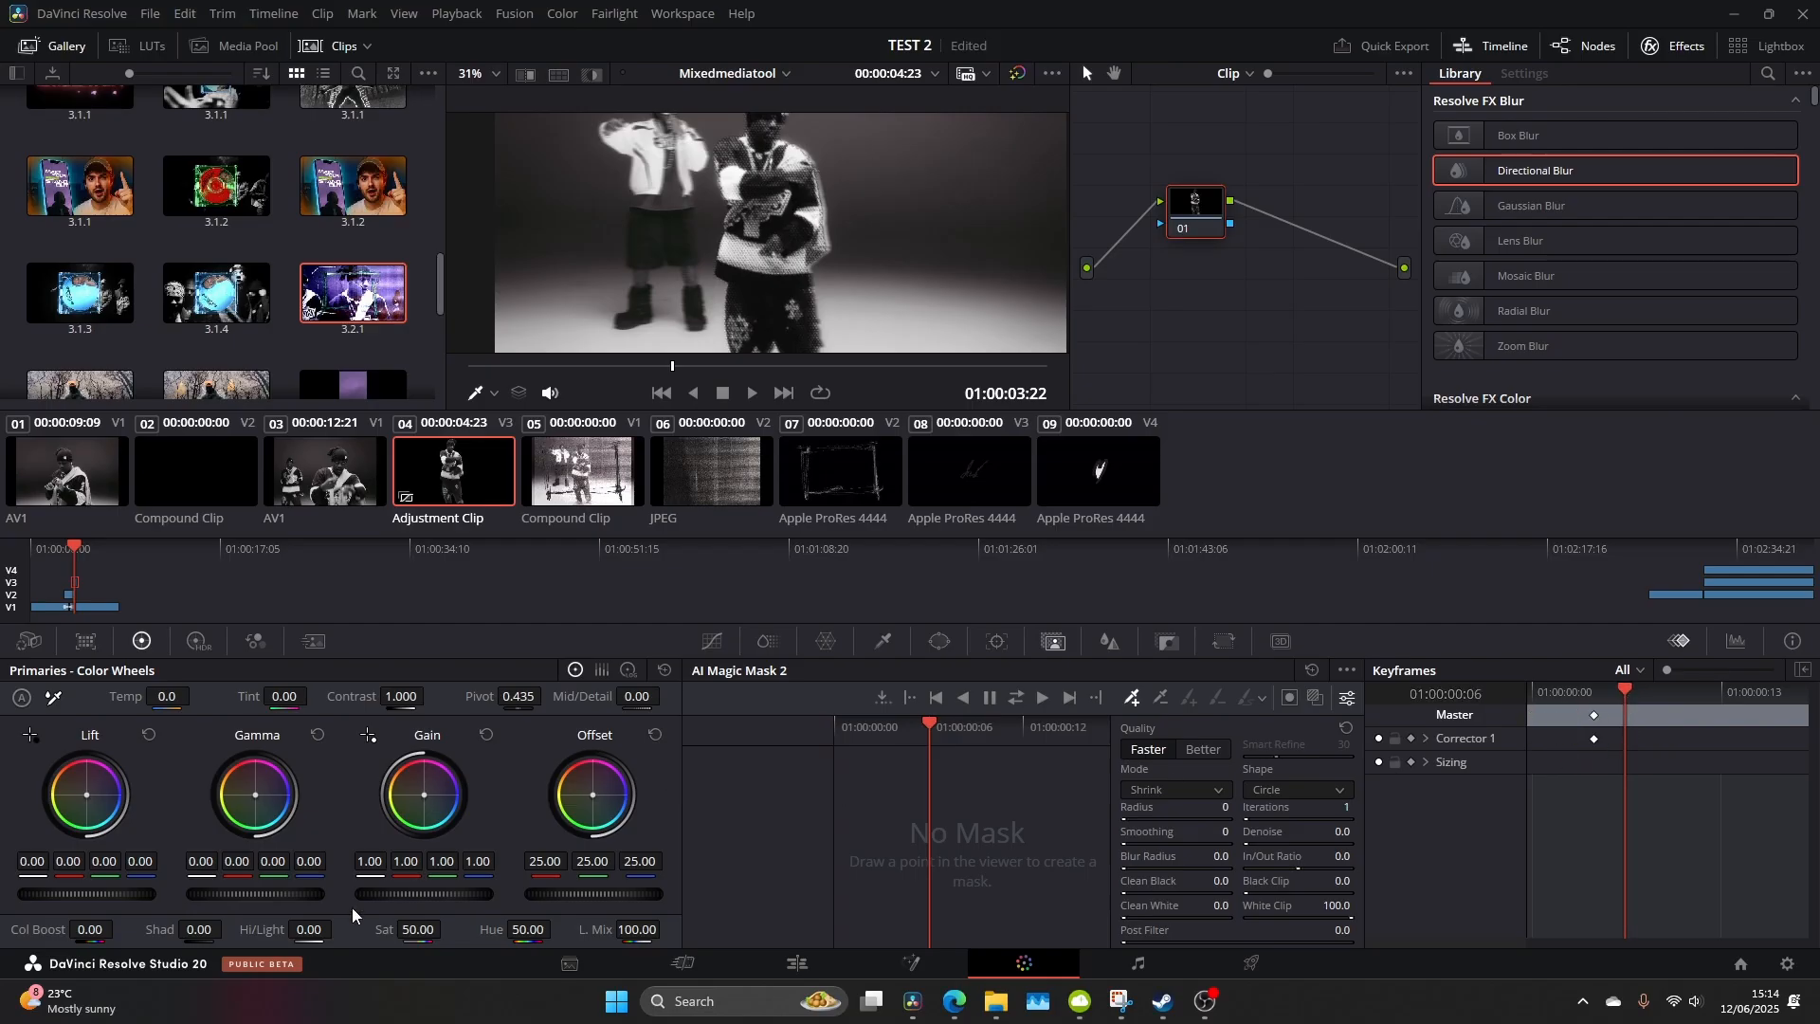
drag(307, 934, 338, 929)
drag(172, 931, 226, 929)
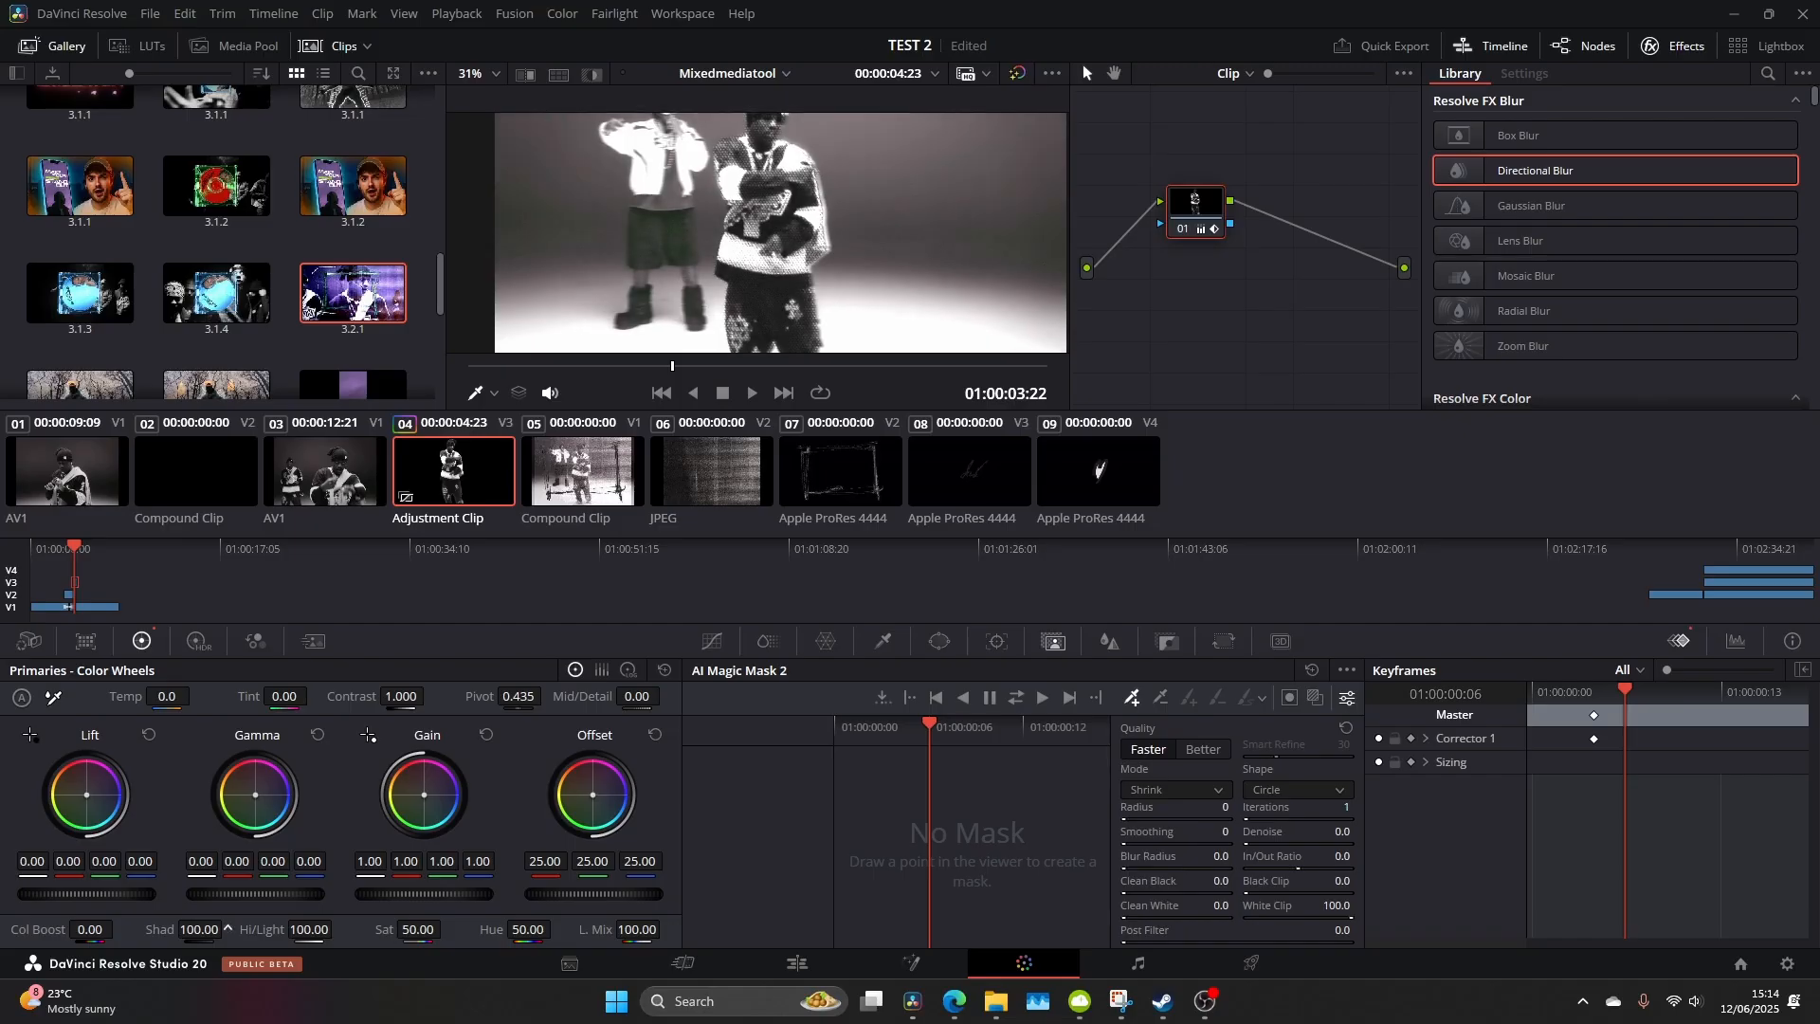
drag(400, 697, 428, 694)
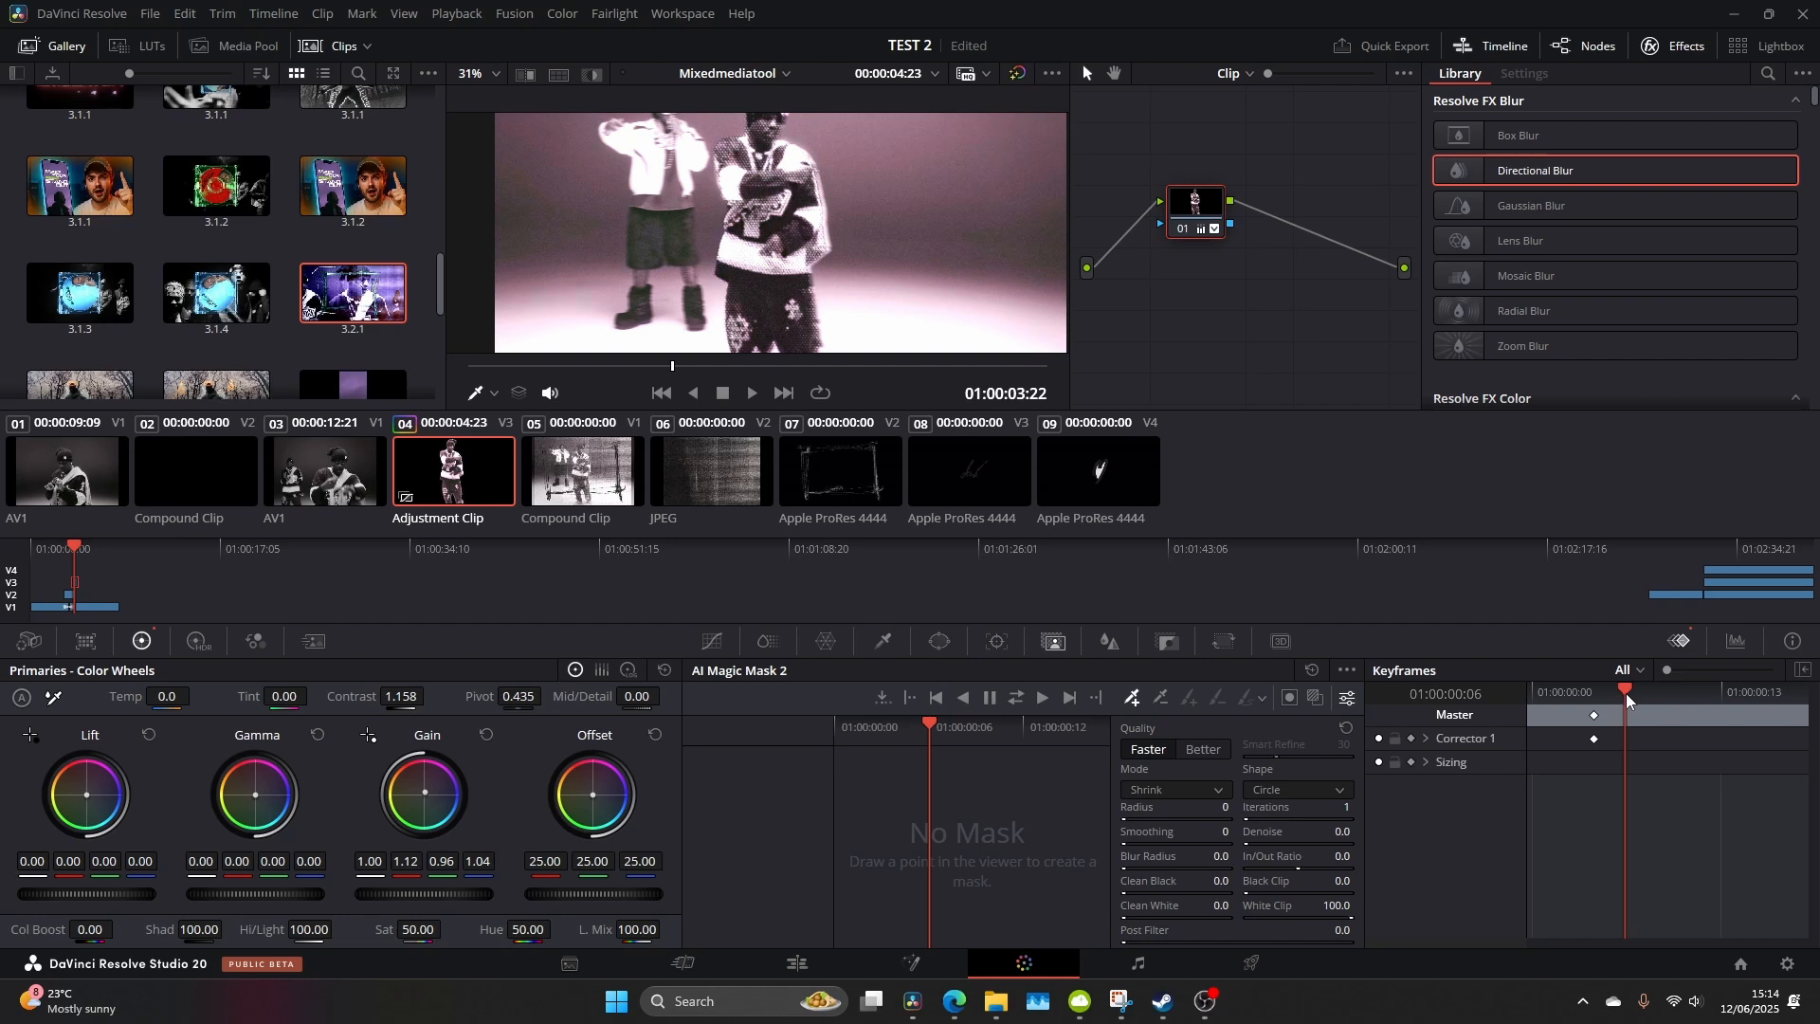
click(664, 669)
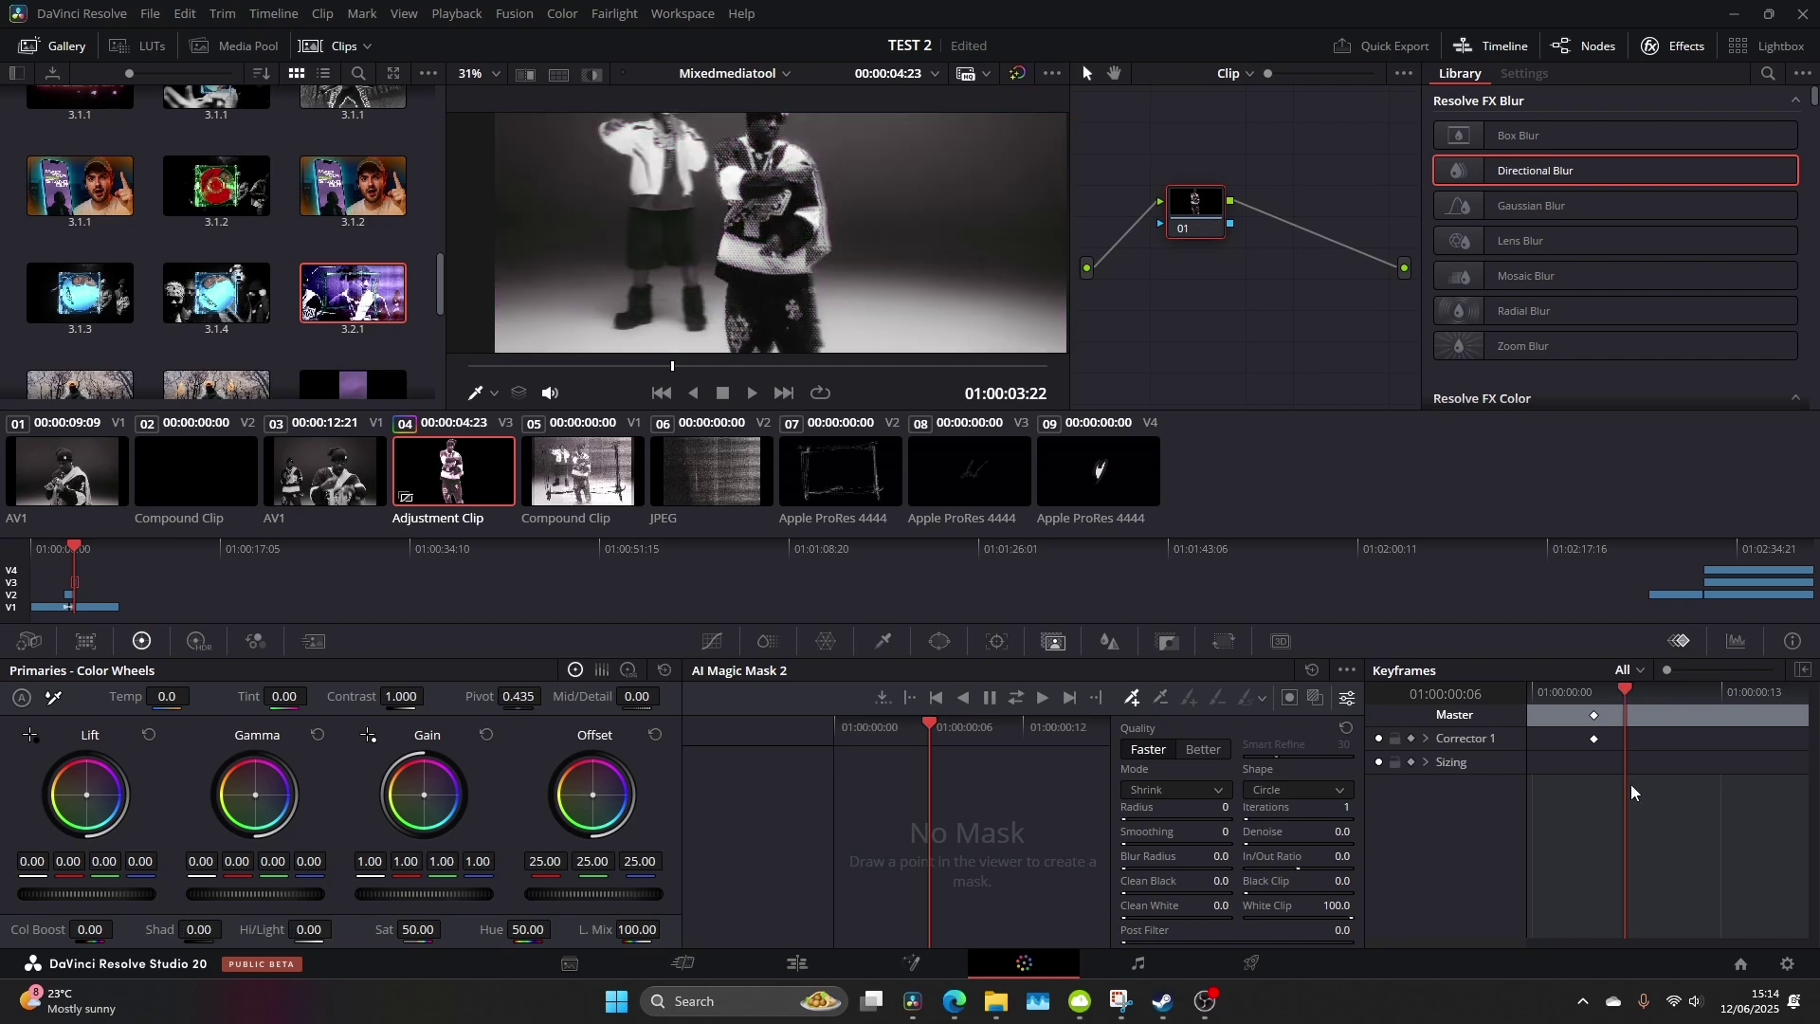
Add a dynamic keyframe with shadows 100, lifted gamma and contrast about 1.3
right_click(1619, 737)
click(1645, 759)
drag(226, 928, 409, 870)
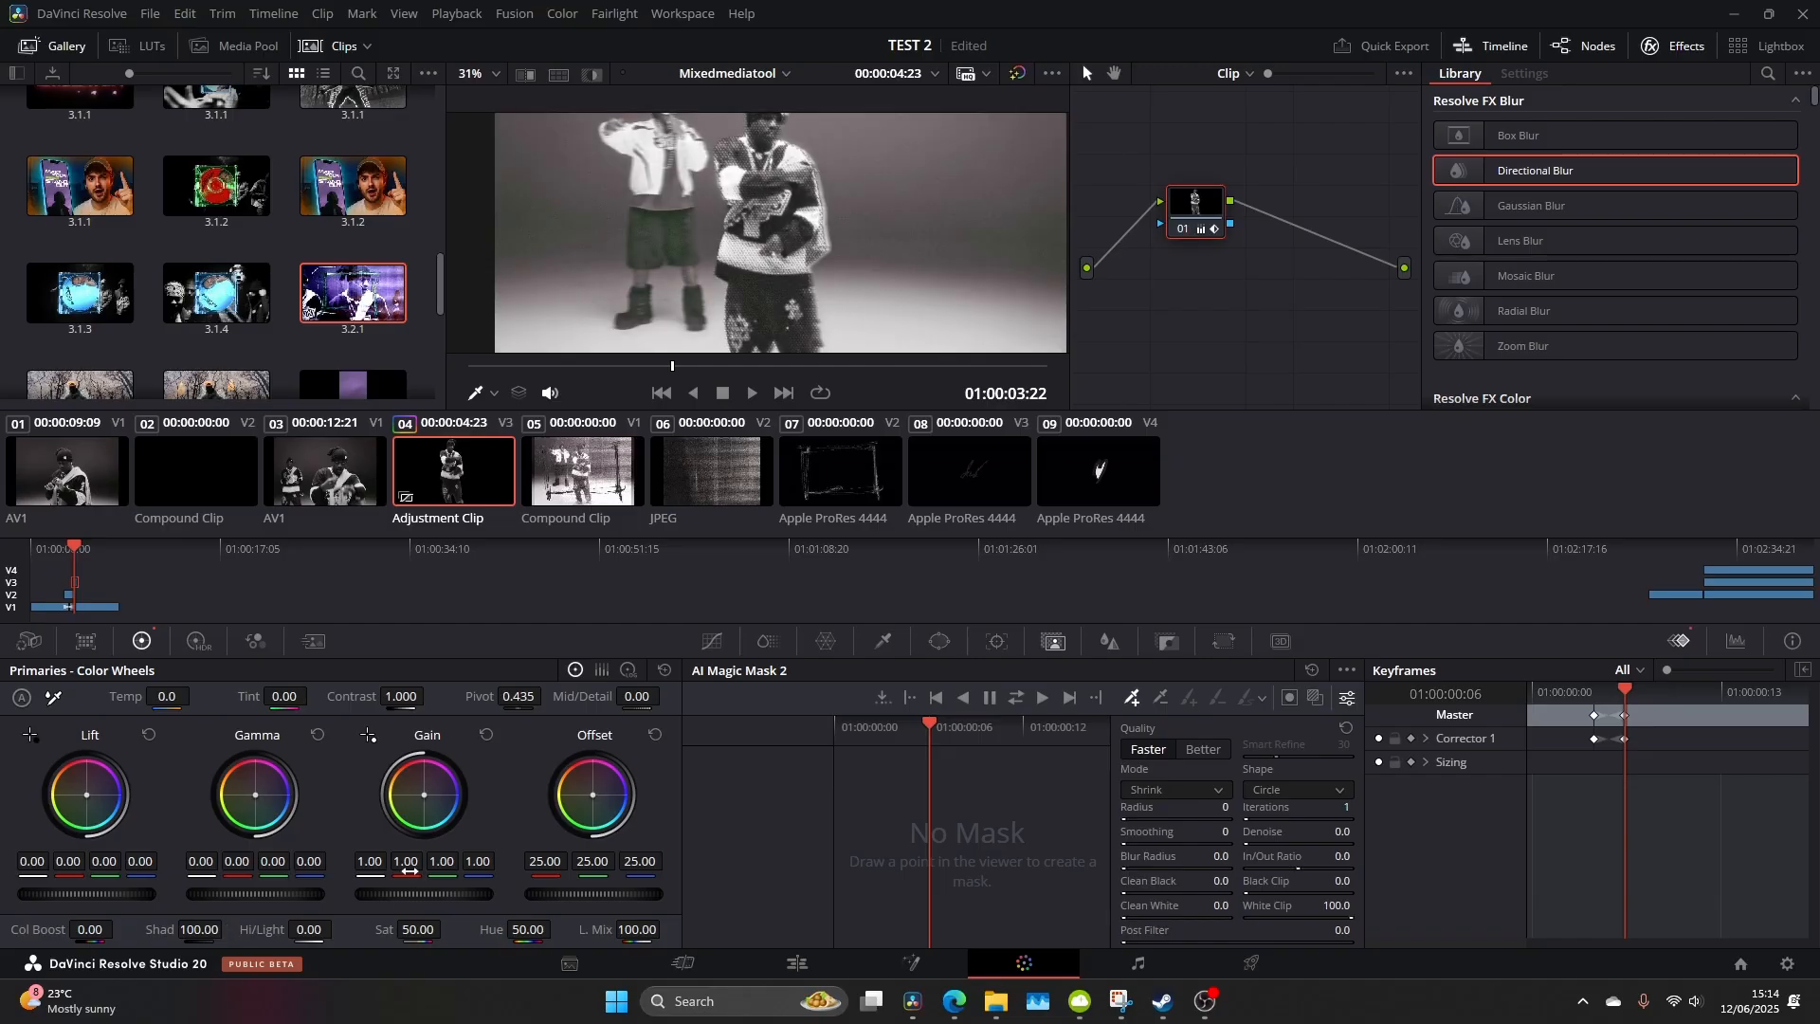
drag(254, 893, 285, 894)
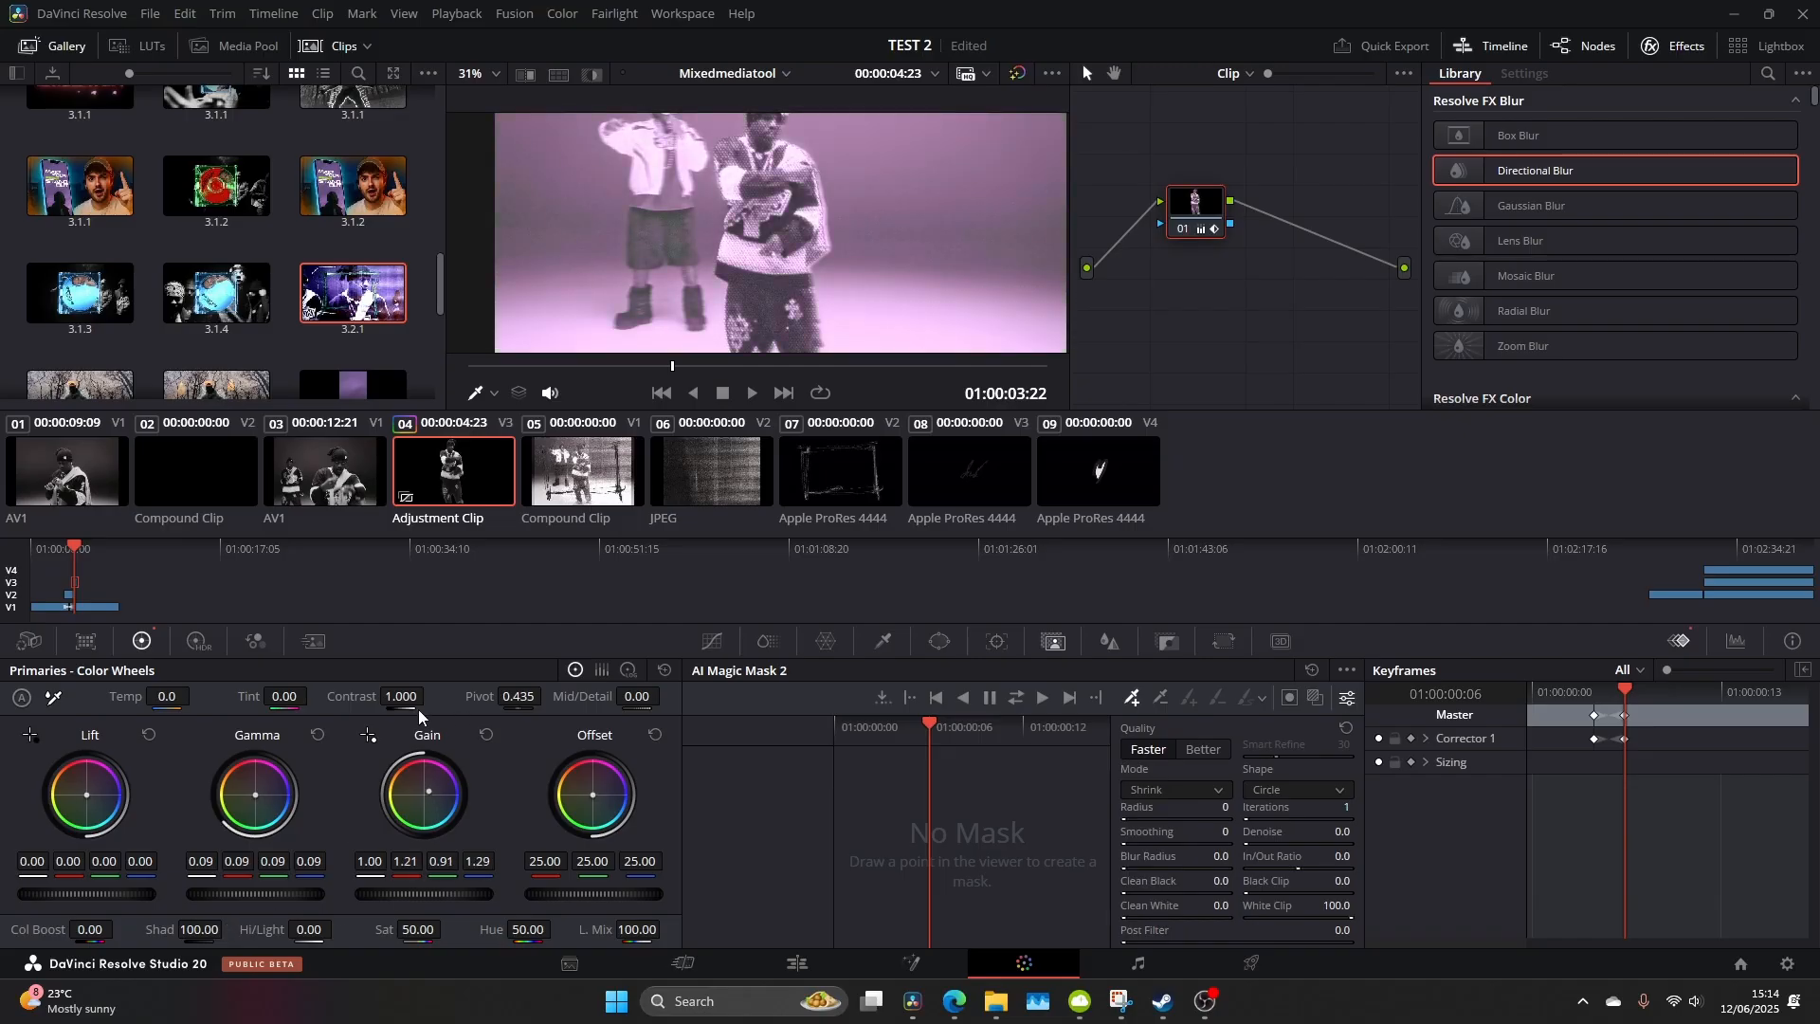
drag(404, 697, 408, 698)
Add a later dynamic keyframe resetting the grade to neutral and preview the pink flash
mouse_move(1623, 691)
mouse_down()
mouse_move(1689, 715)
mouse_move(1643, 715)
mouse_up()
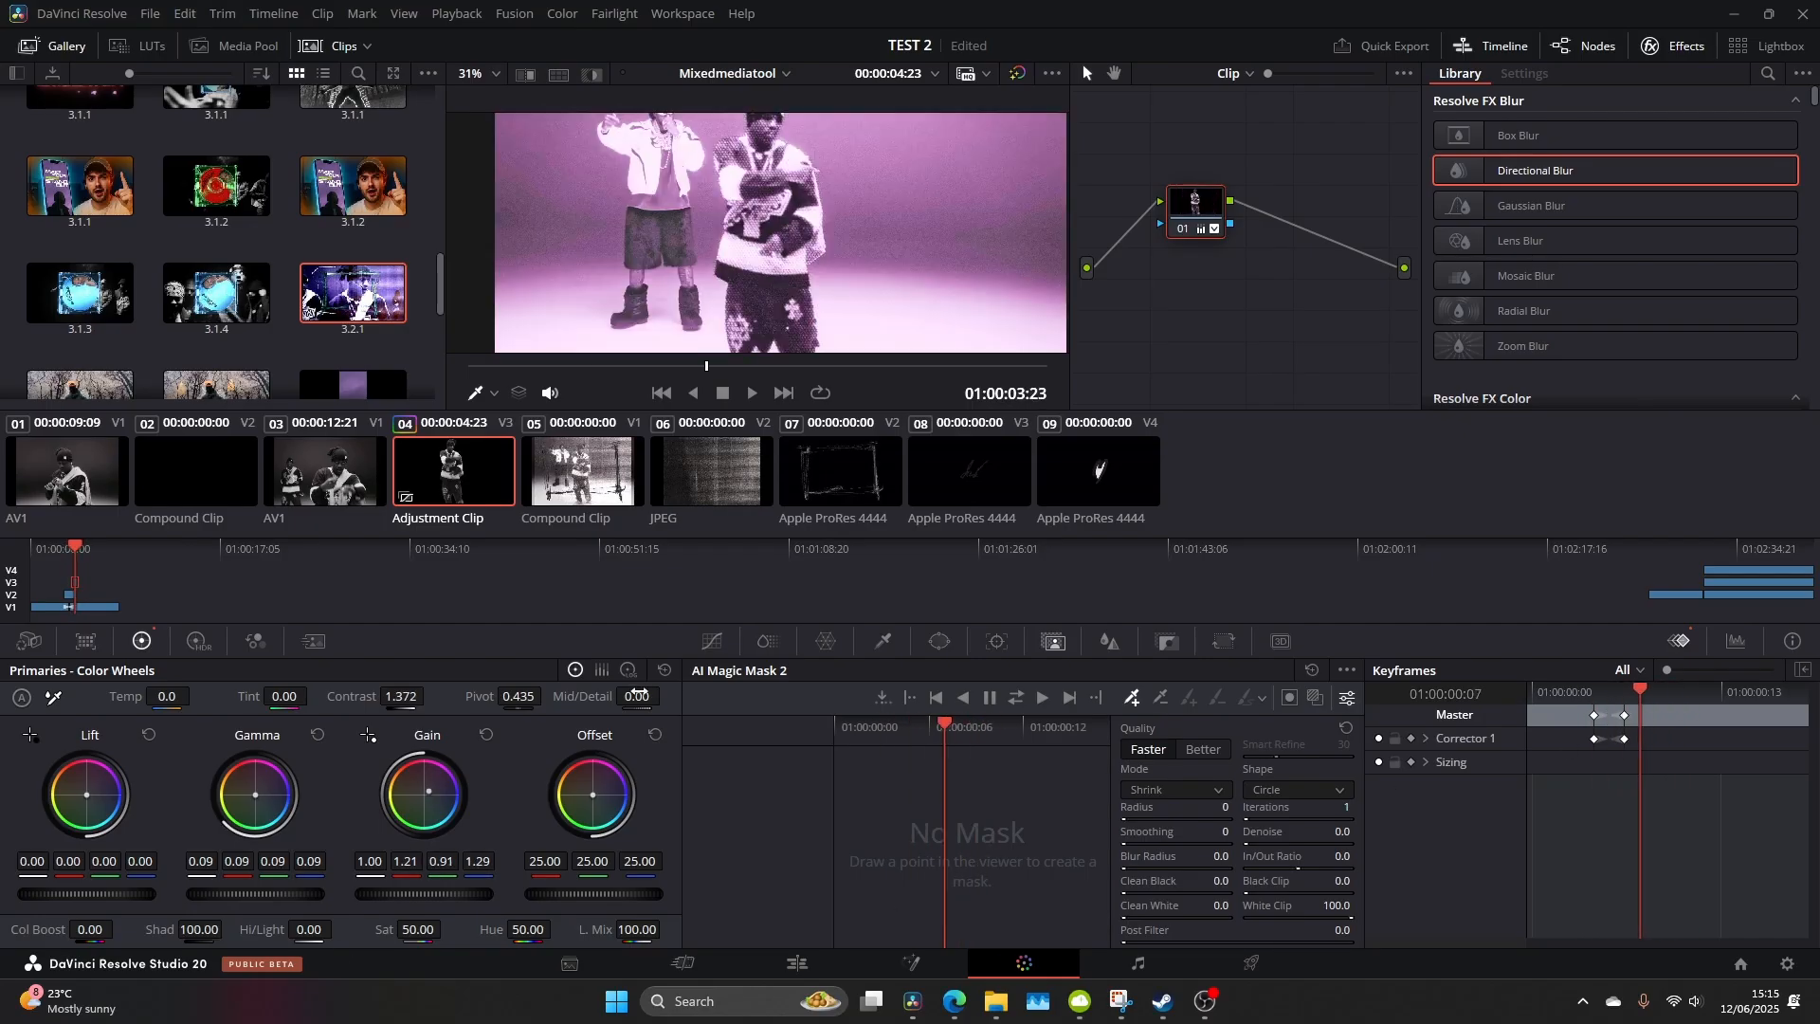
right_click(1612, 734)
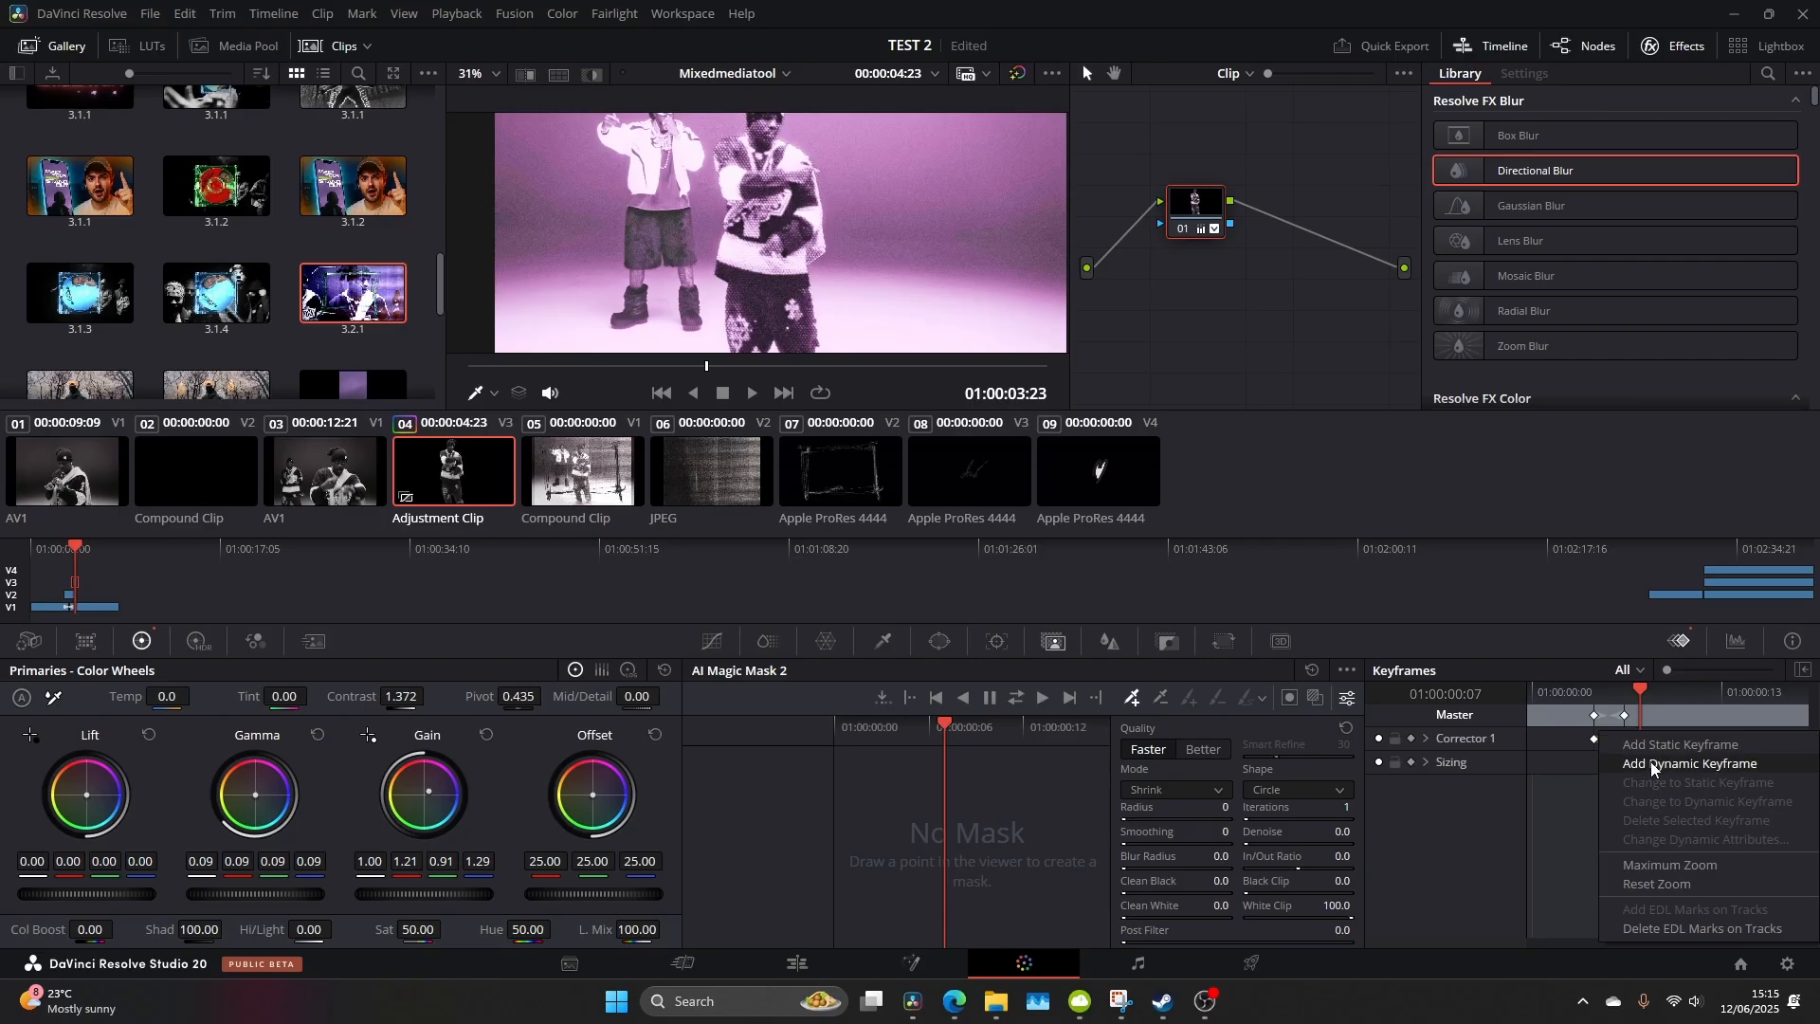
click(1663, 767)
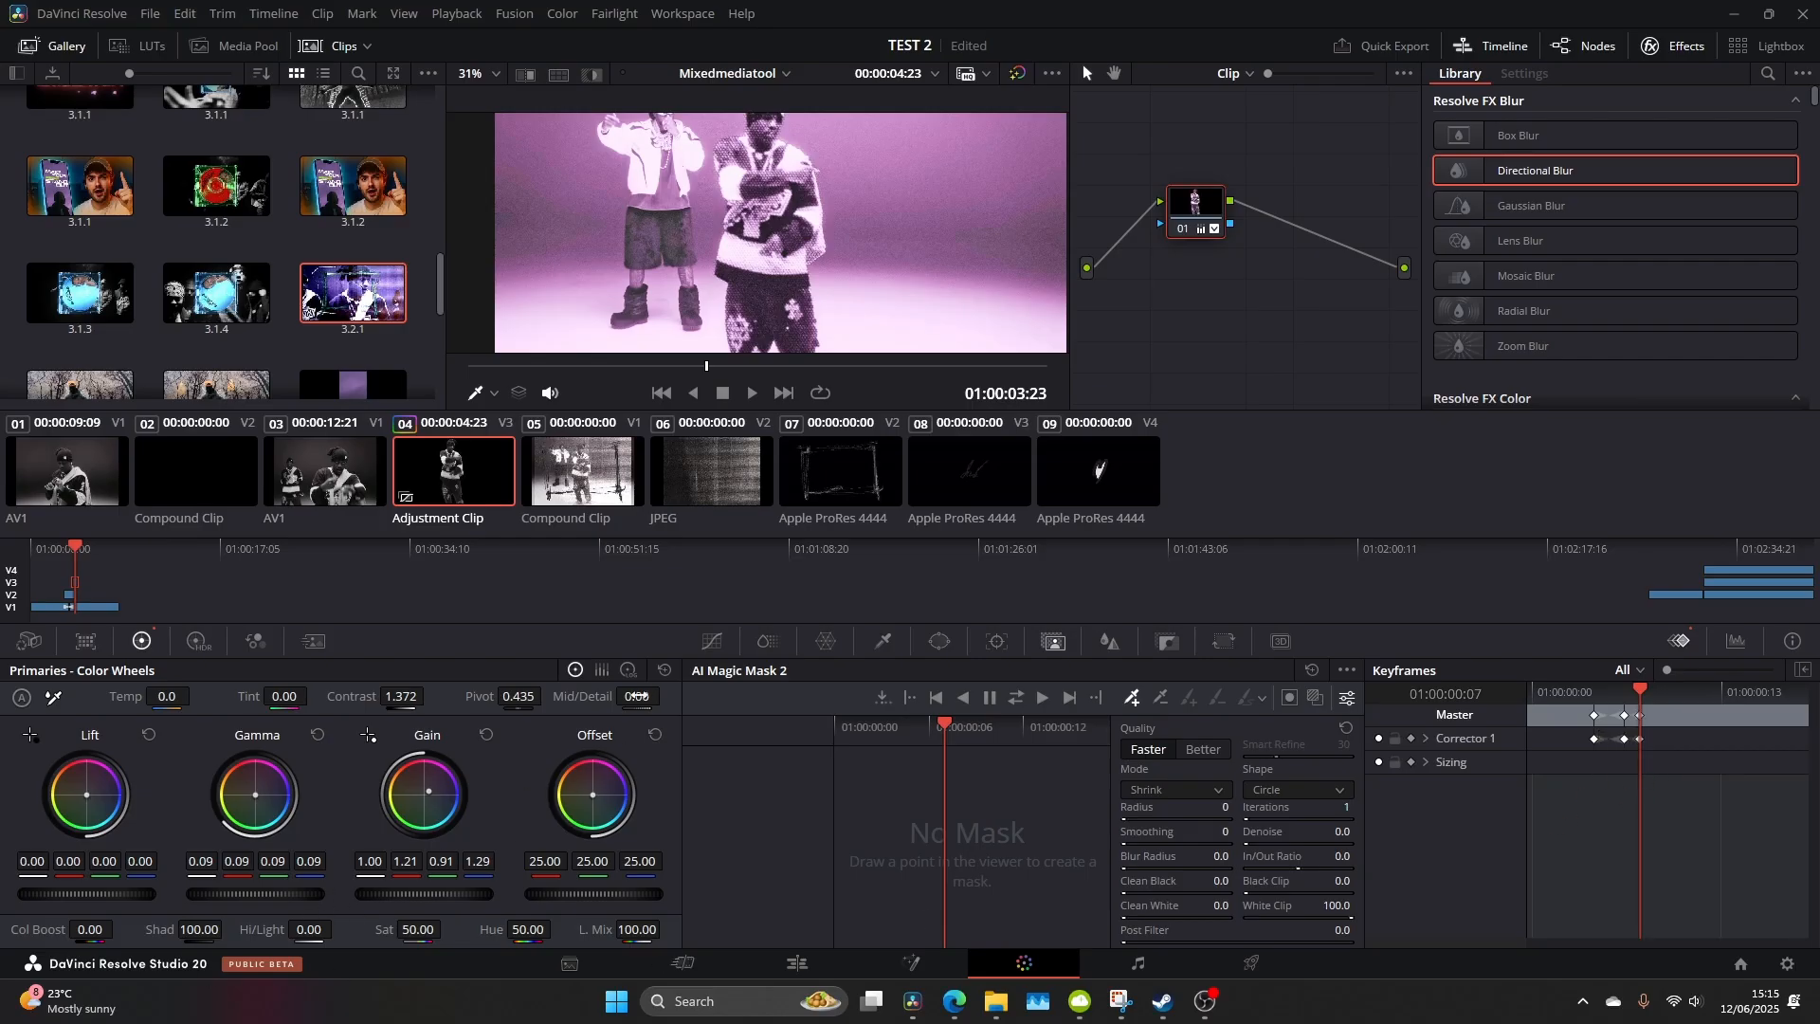
click(664, 672)
mouse_move(1573, 702)
mouse_down()
mouse_move(1666, 713)
mouse_move(1630, 704)
mouse_up()
Add a serial node 02 and apply the Glow effect to it
key(alt+s)
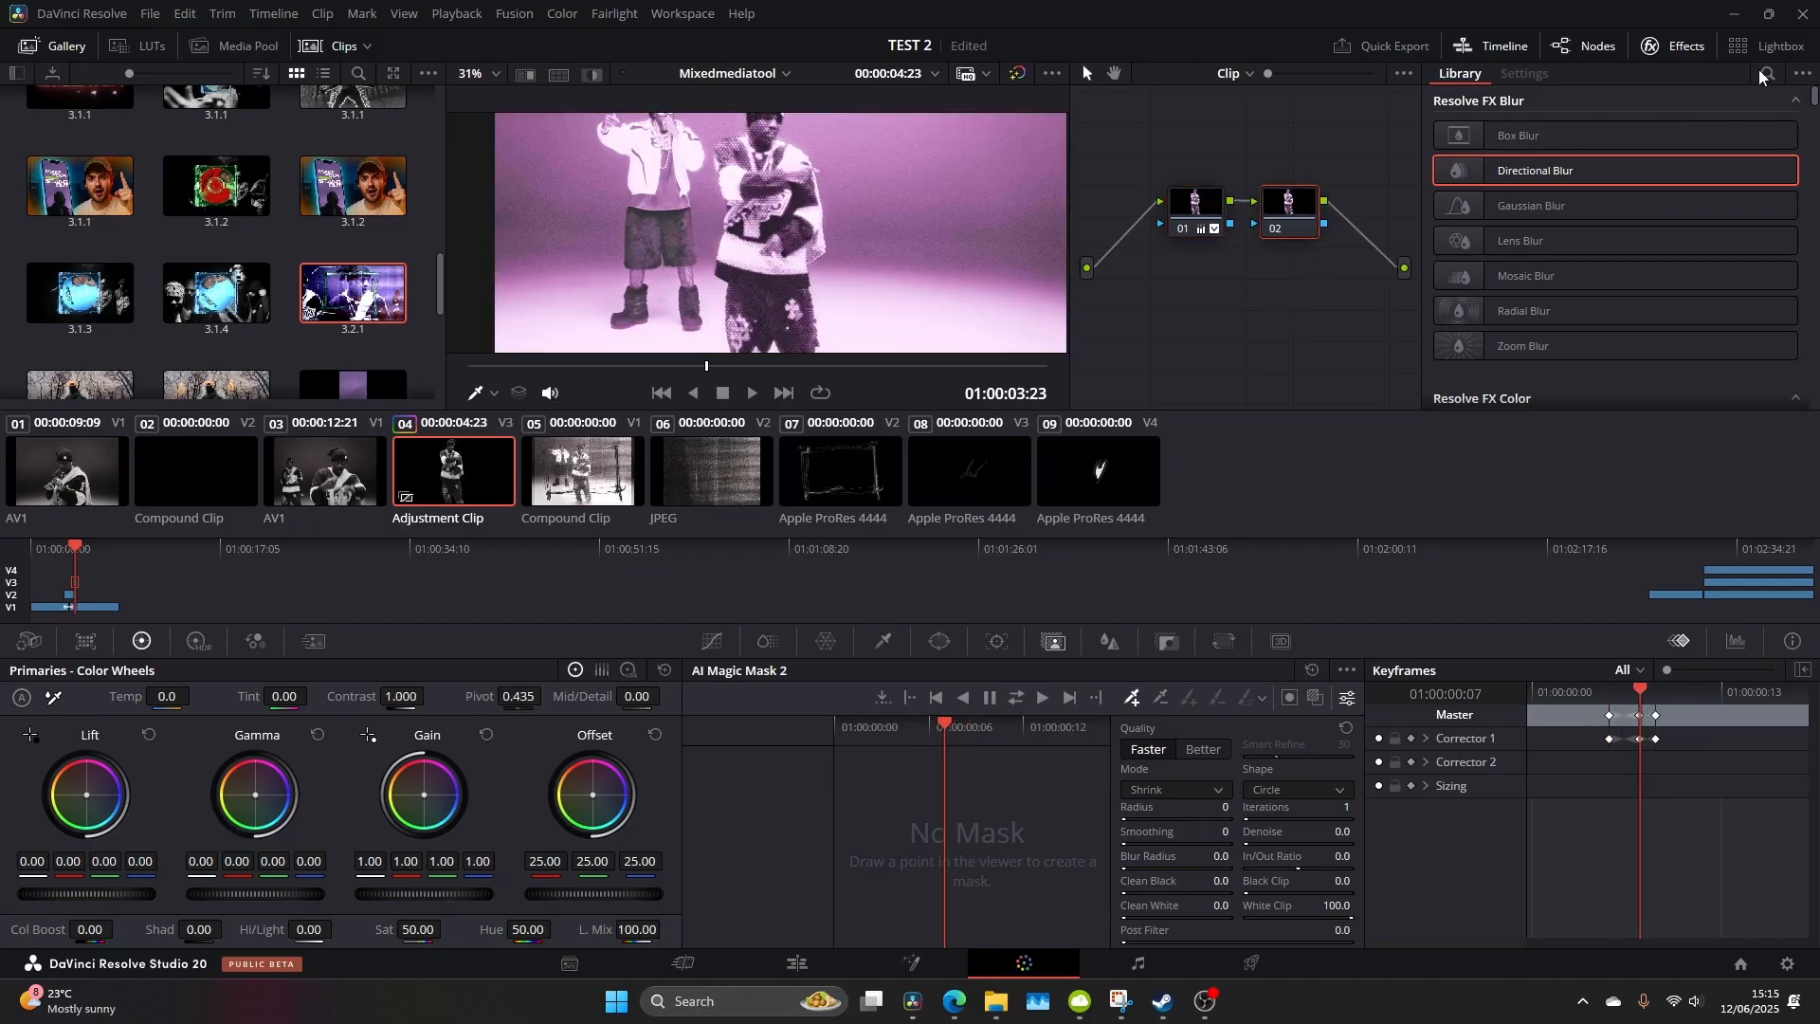
click(1759, 77)
text(glow)
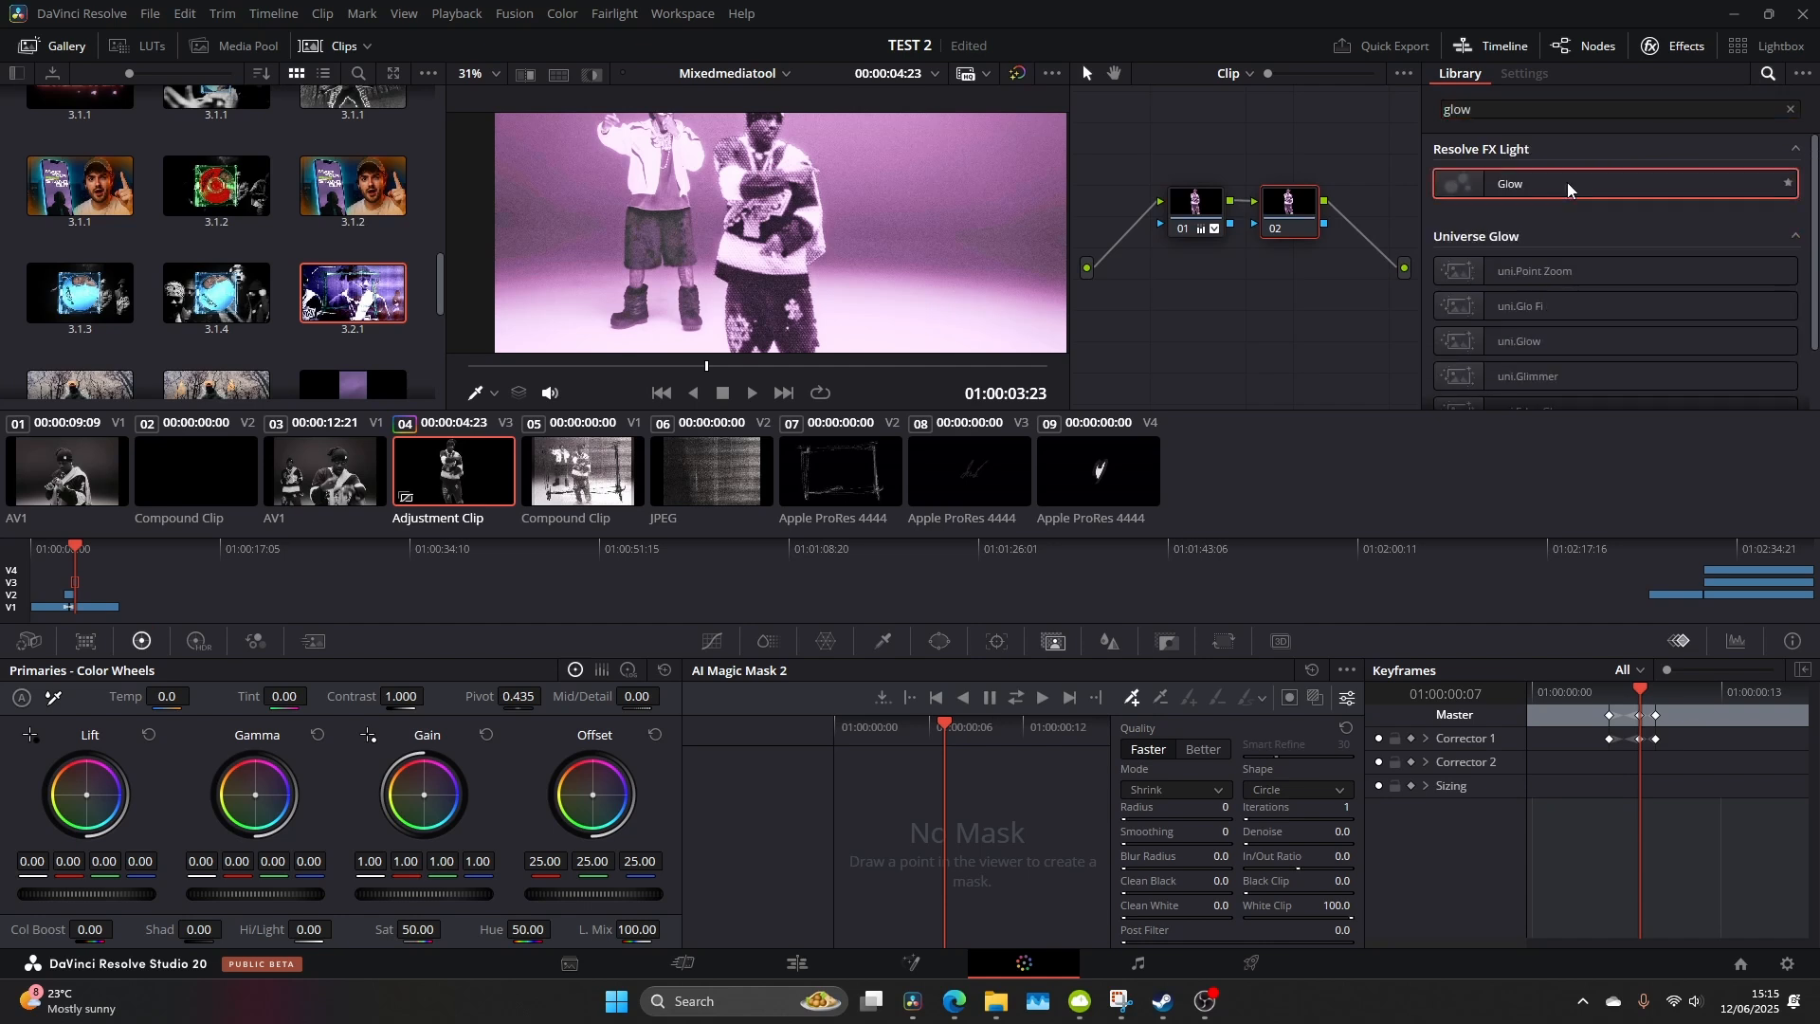
drag(1568, 191, 1290, 201)
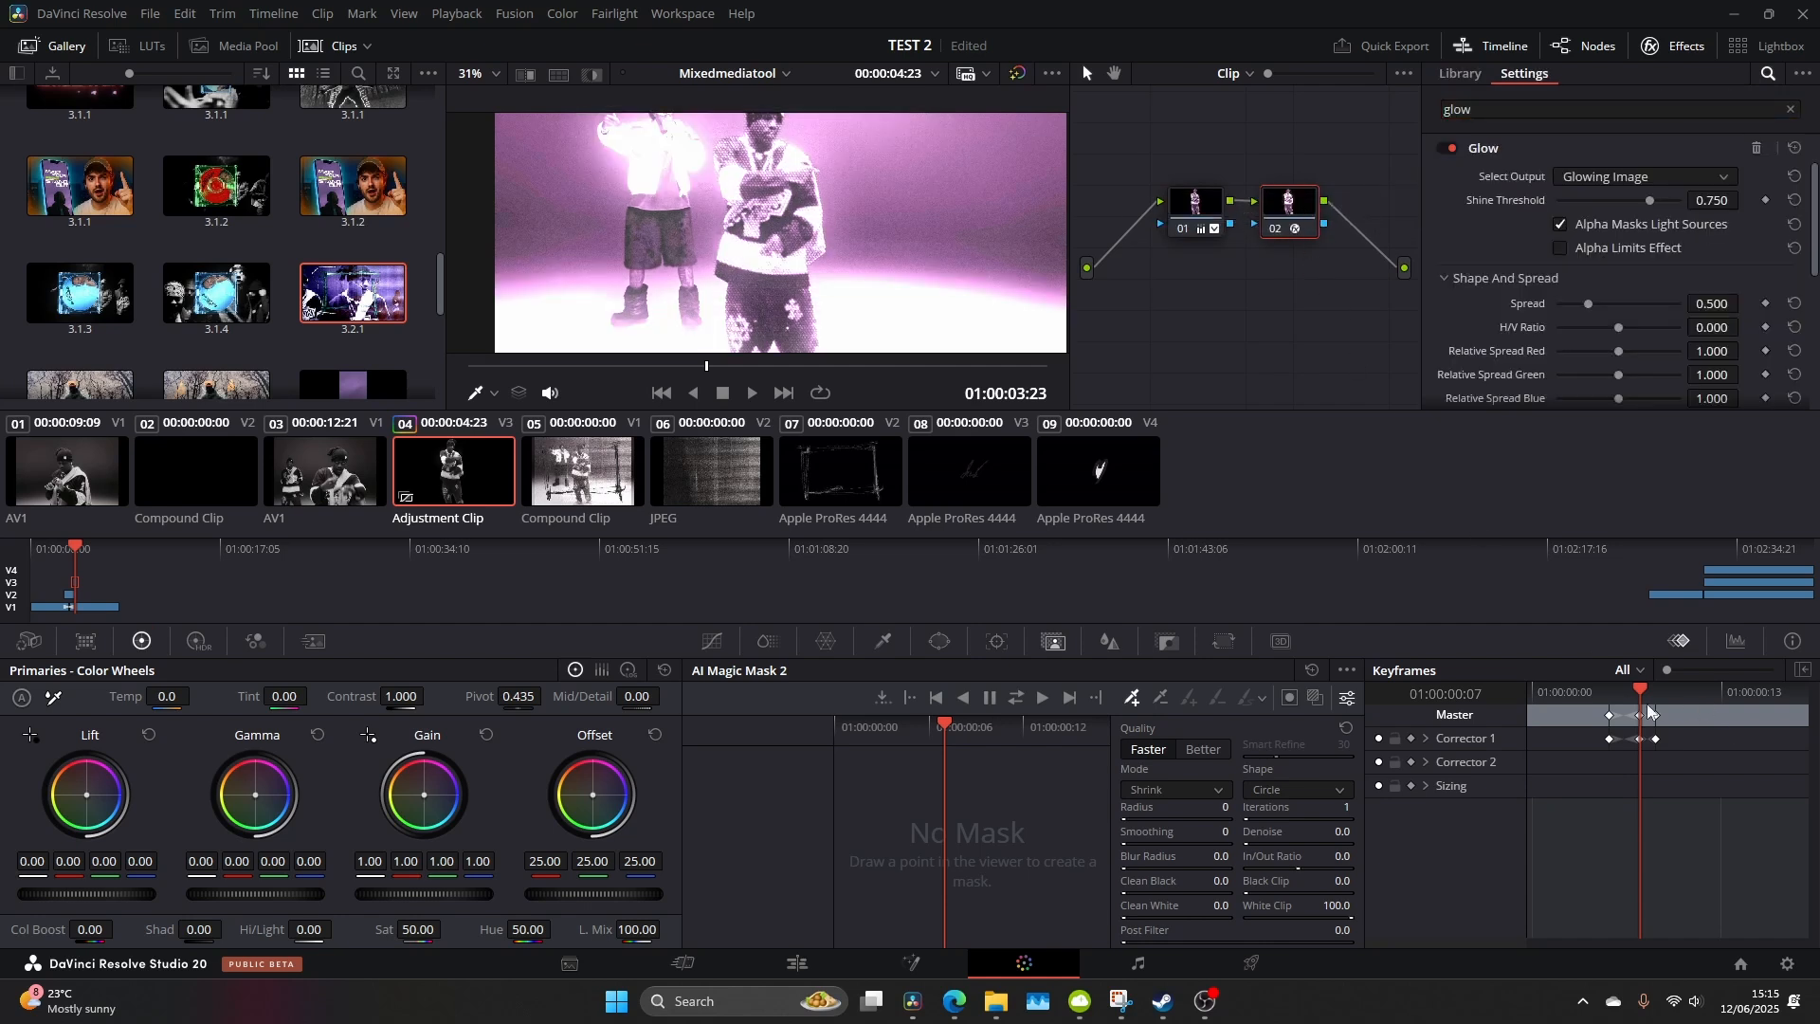
mouse_move(1592, 712)
mouse_down()
mouse_move(1672, 720)
mouse_move(1611, 724)
mouse_move(1641, 722)
mouse_up()
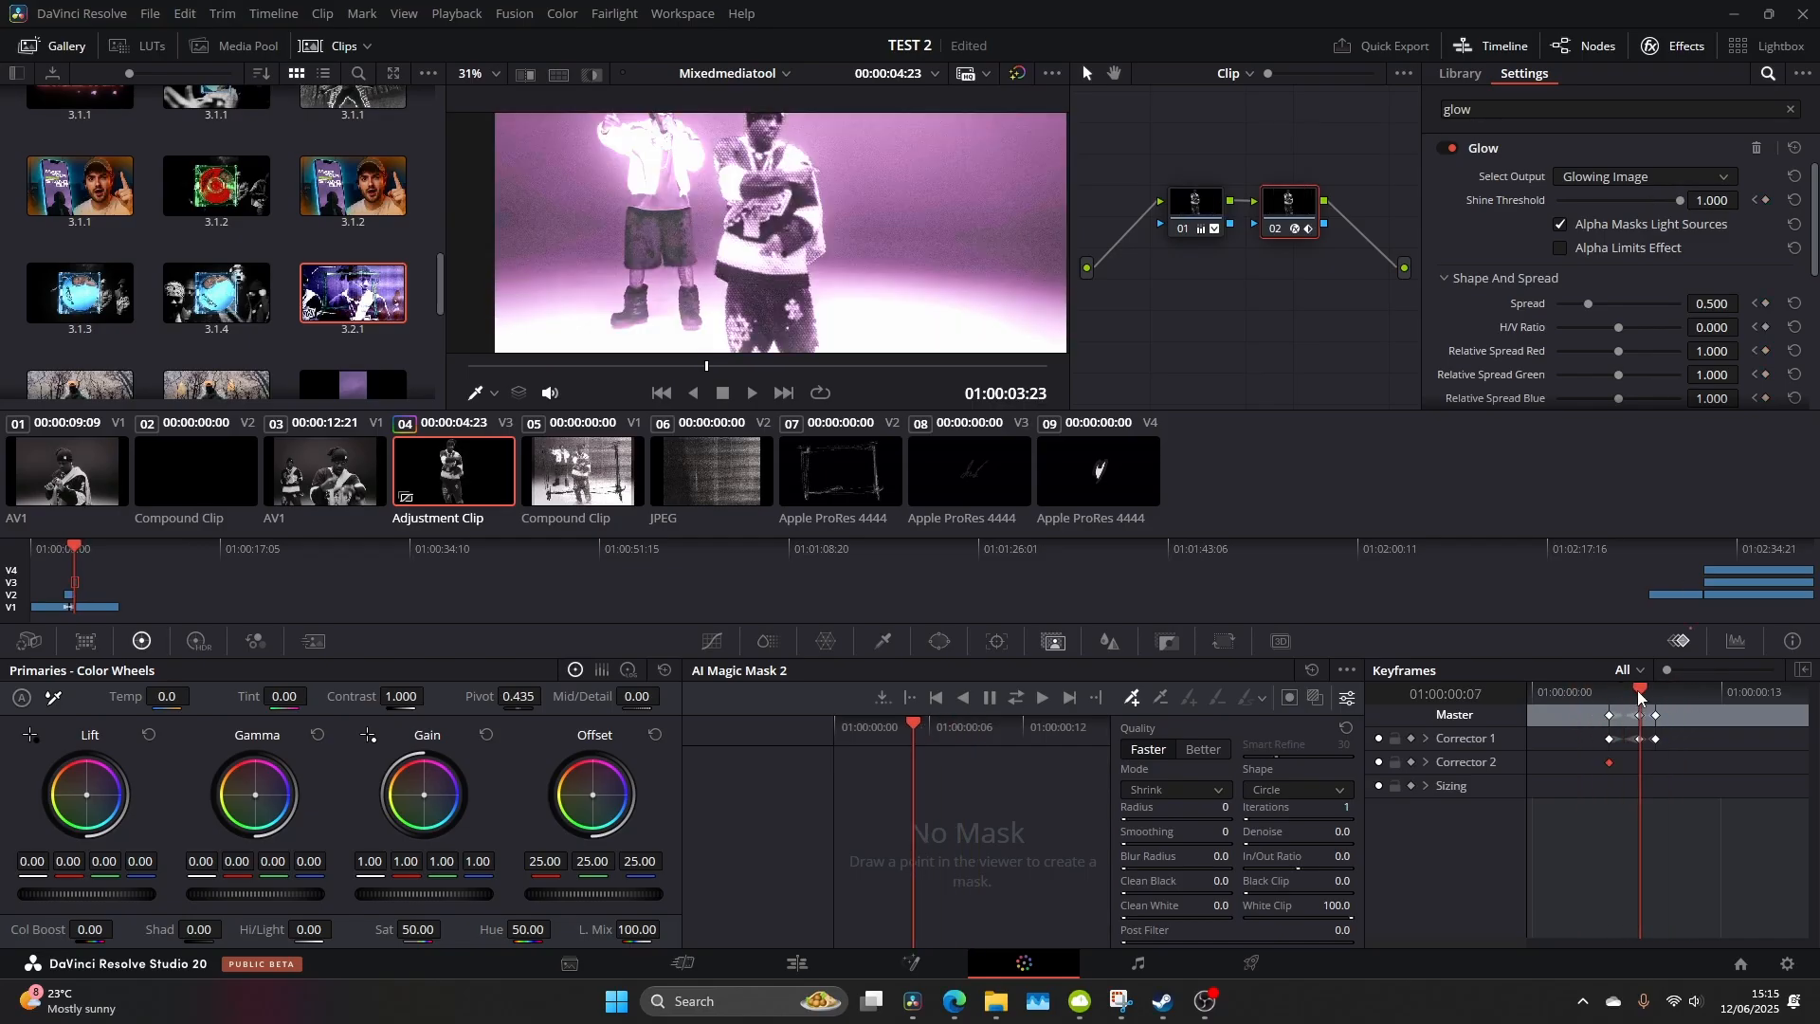
Keyframe Shine Threshold at 1.000 on Corrector 2, preview the flash, and delete a stray keyframe
drag(1649, 199, 1680, 200)
right_click(1637, 765)
click(1703, 769)
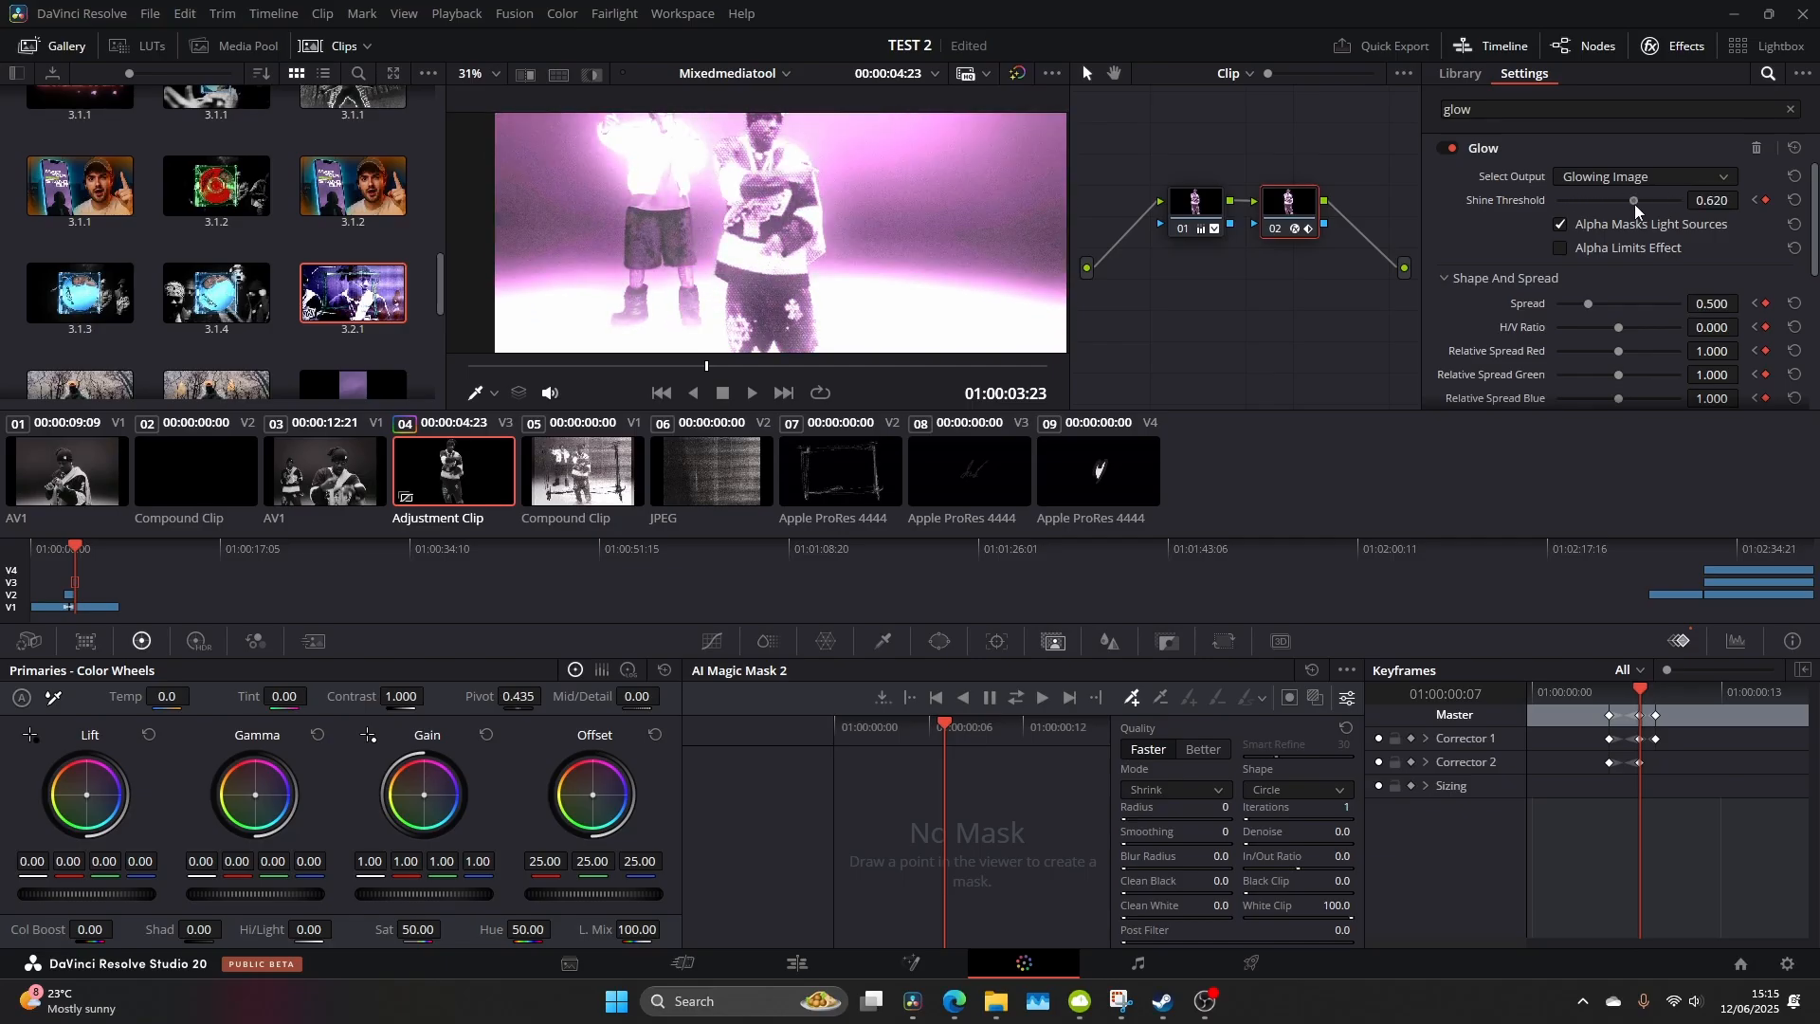
mouse_move(1641, 694)
mouse_down()
mouse_move(1603, 694)
mouse_move(1657, 693)
mouse_up()
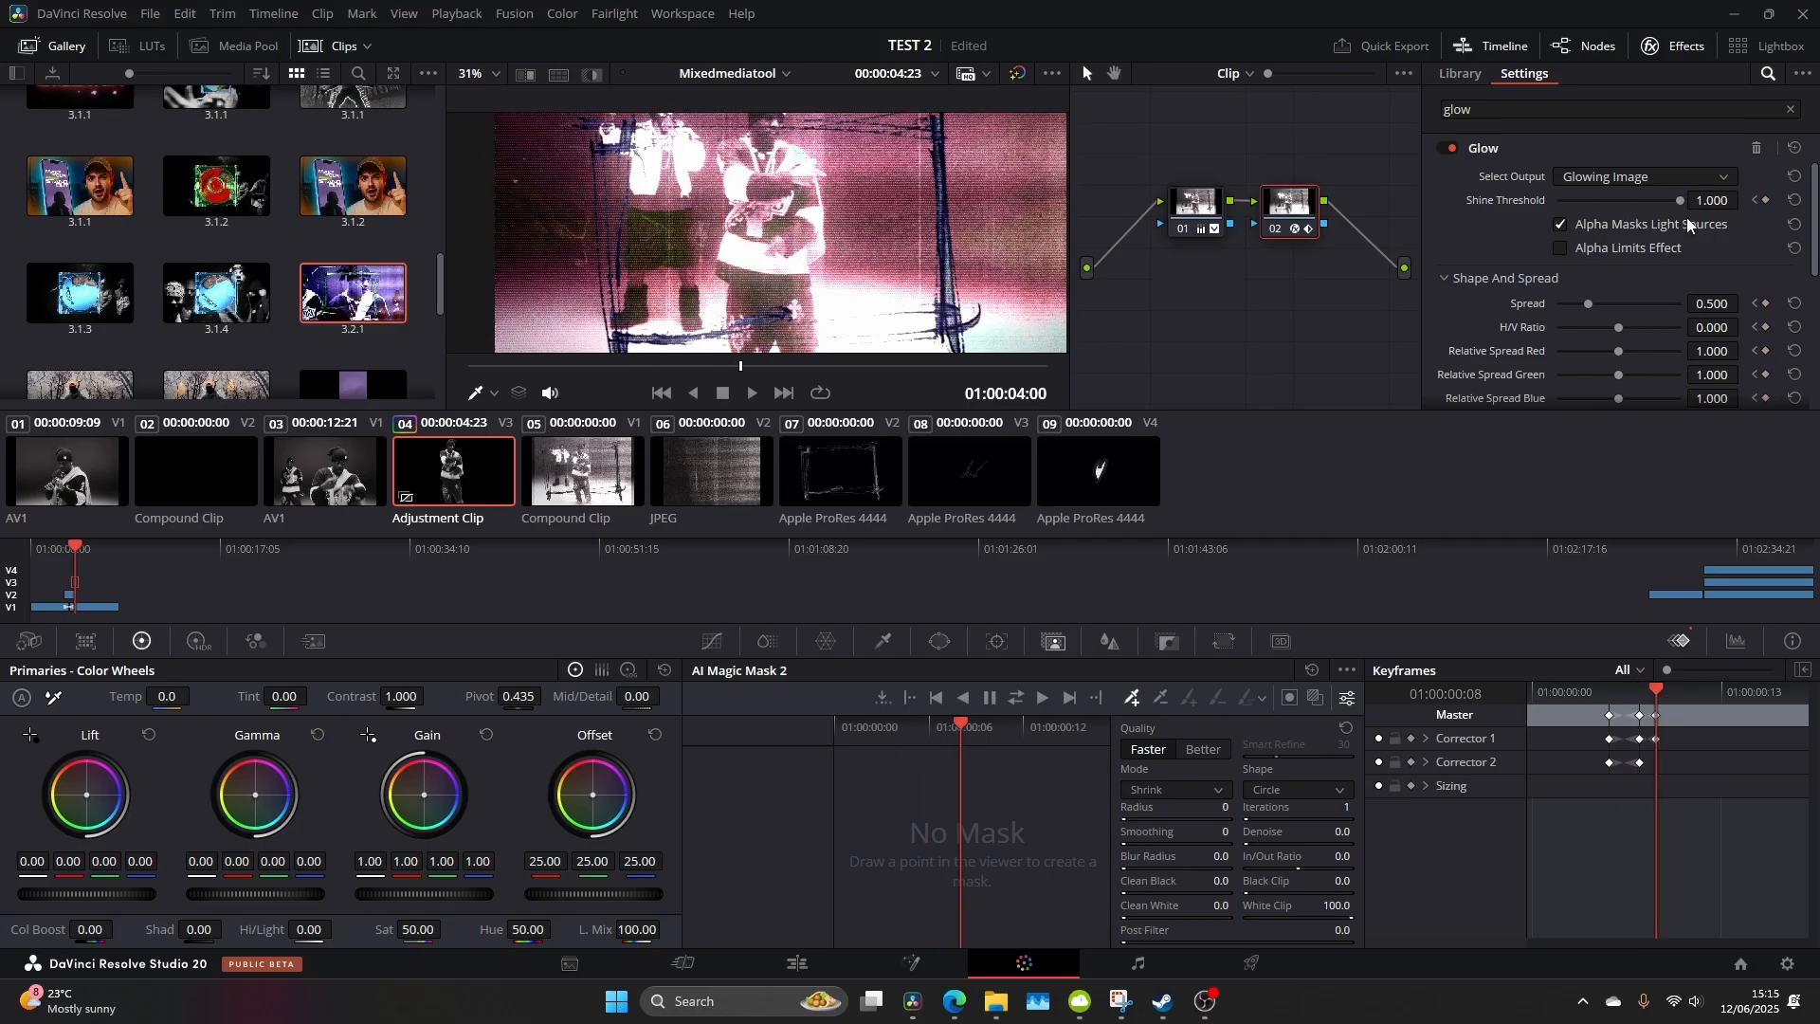
right_click(1651, 758)
click(1728, 757)
Shift the adjustment clip earlier on V3, trim its end, enlarge V3 and preview around the cut
key(shift+4)
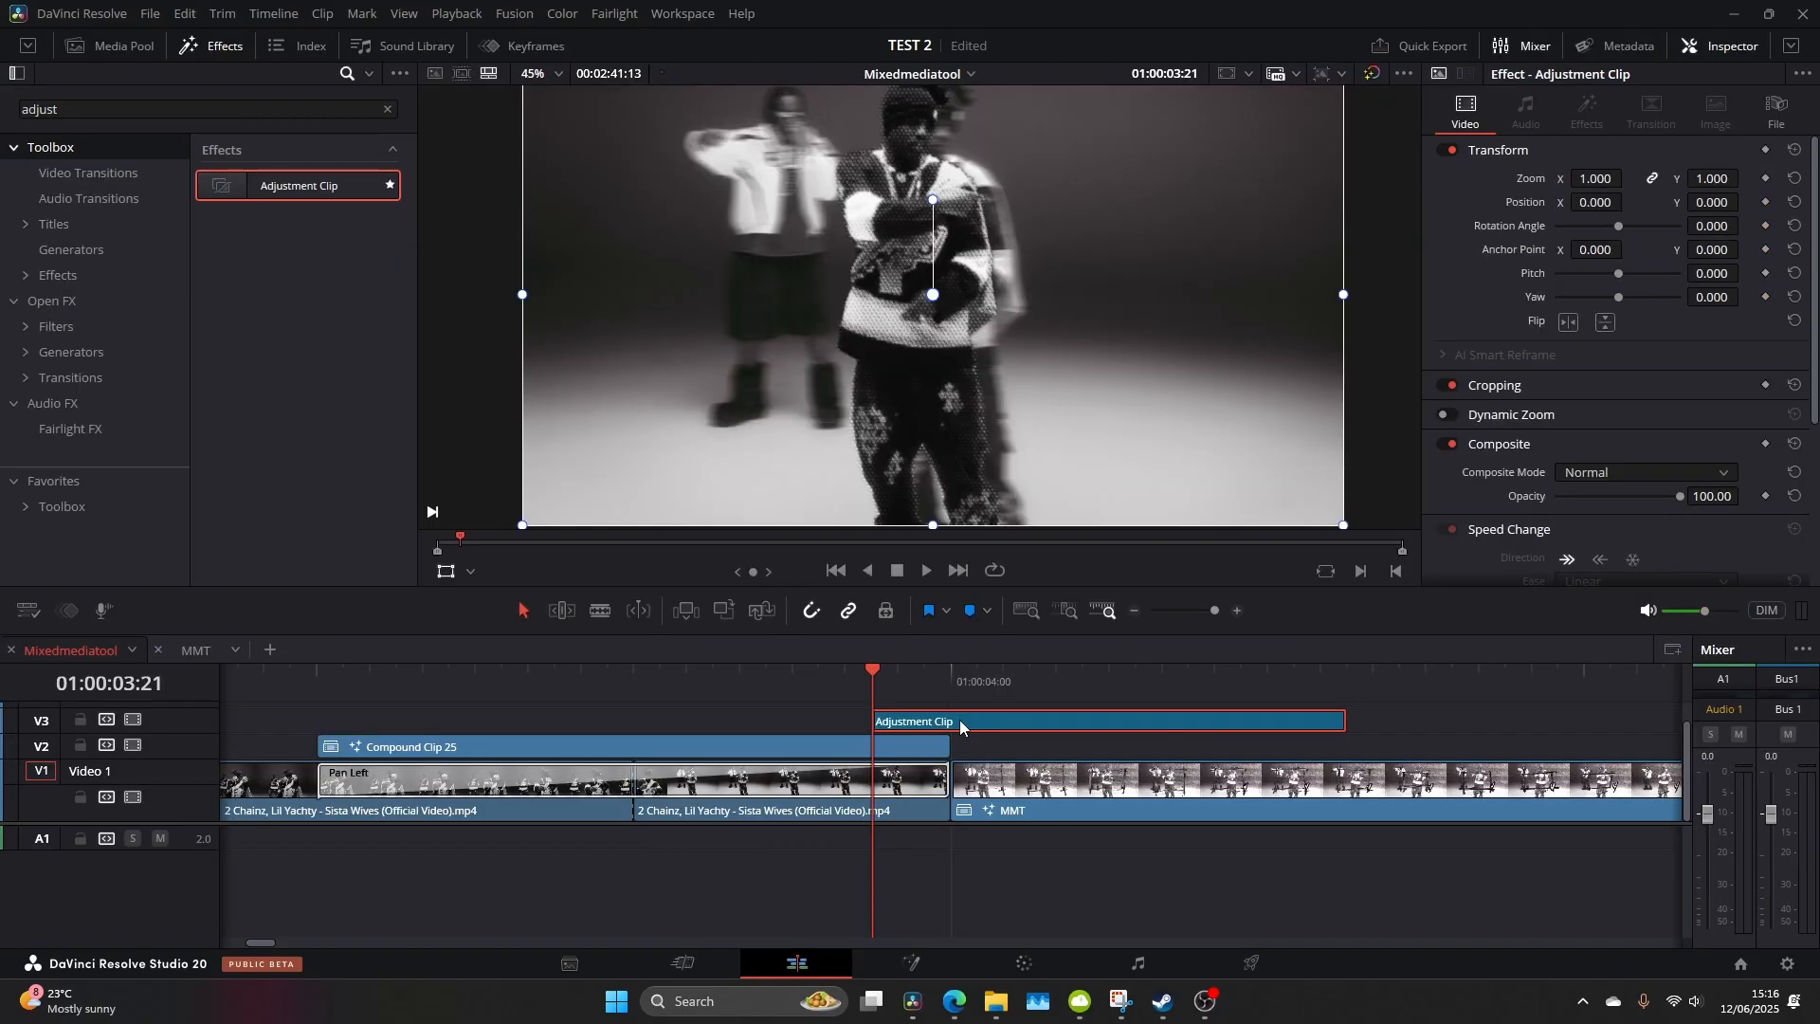
mouse_move(960, 726)
mouse_down()
mouse_move(875, 719)
mouse_move(934, 688)
mouse_move(956, 738)
mouse_move(935, 728)
mouse_move(1023, 702)
mouse_up()
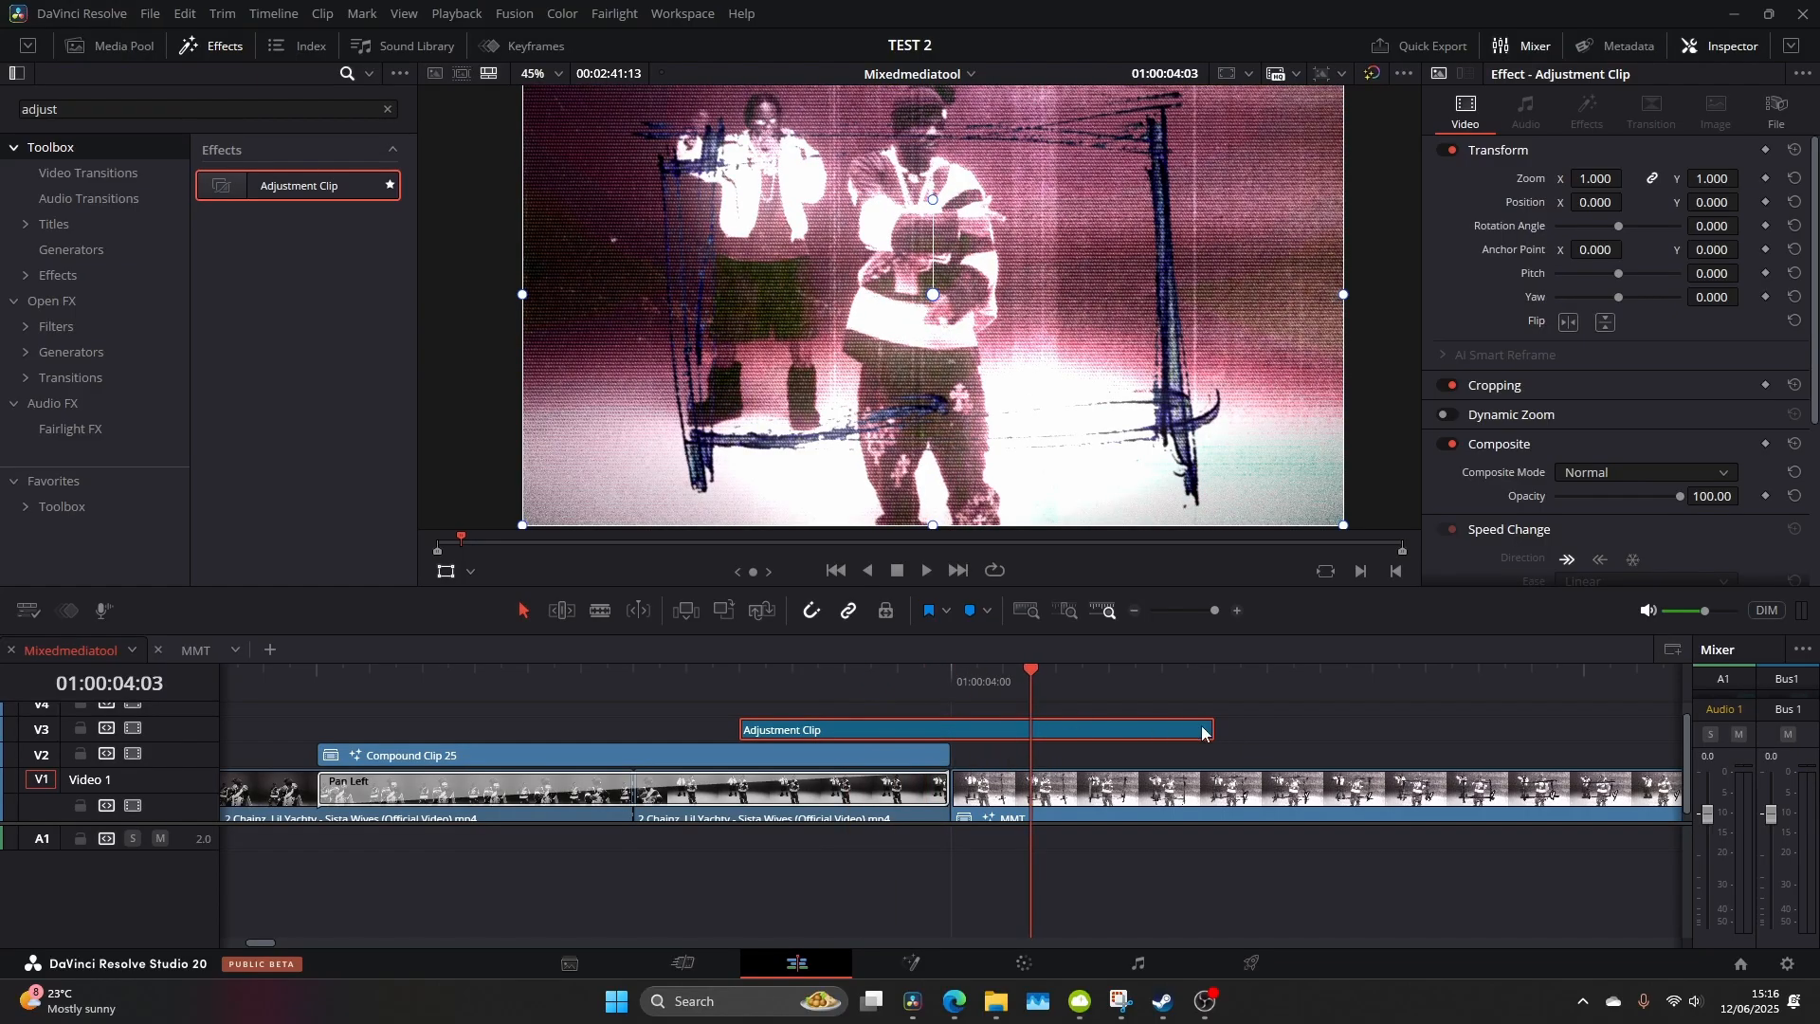
drag(1200, 732, 1003, 733)
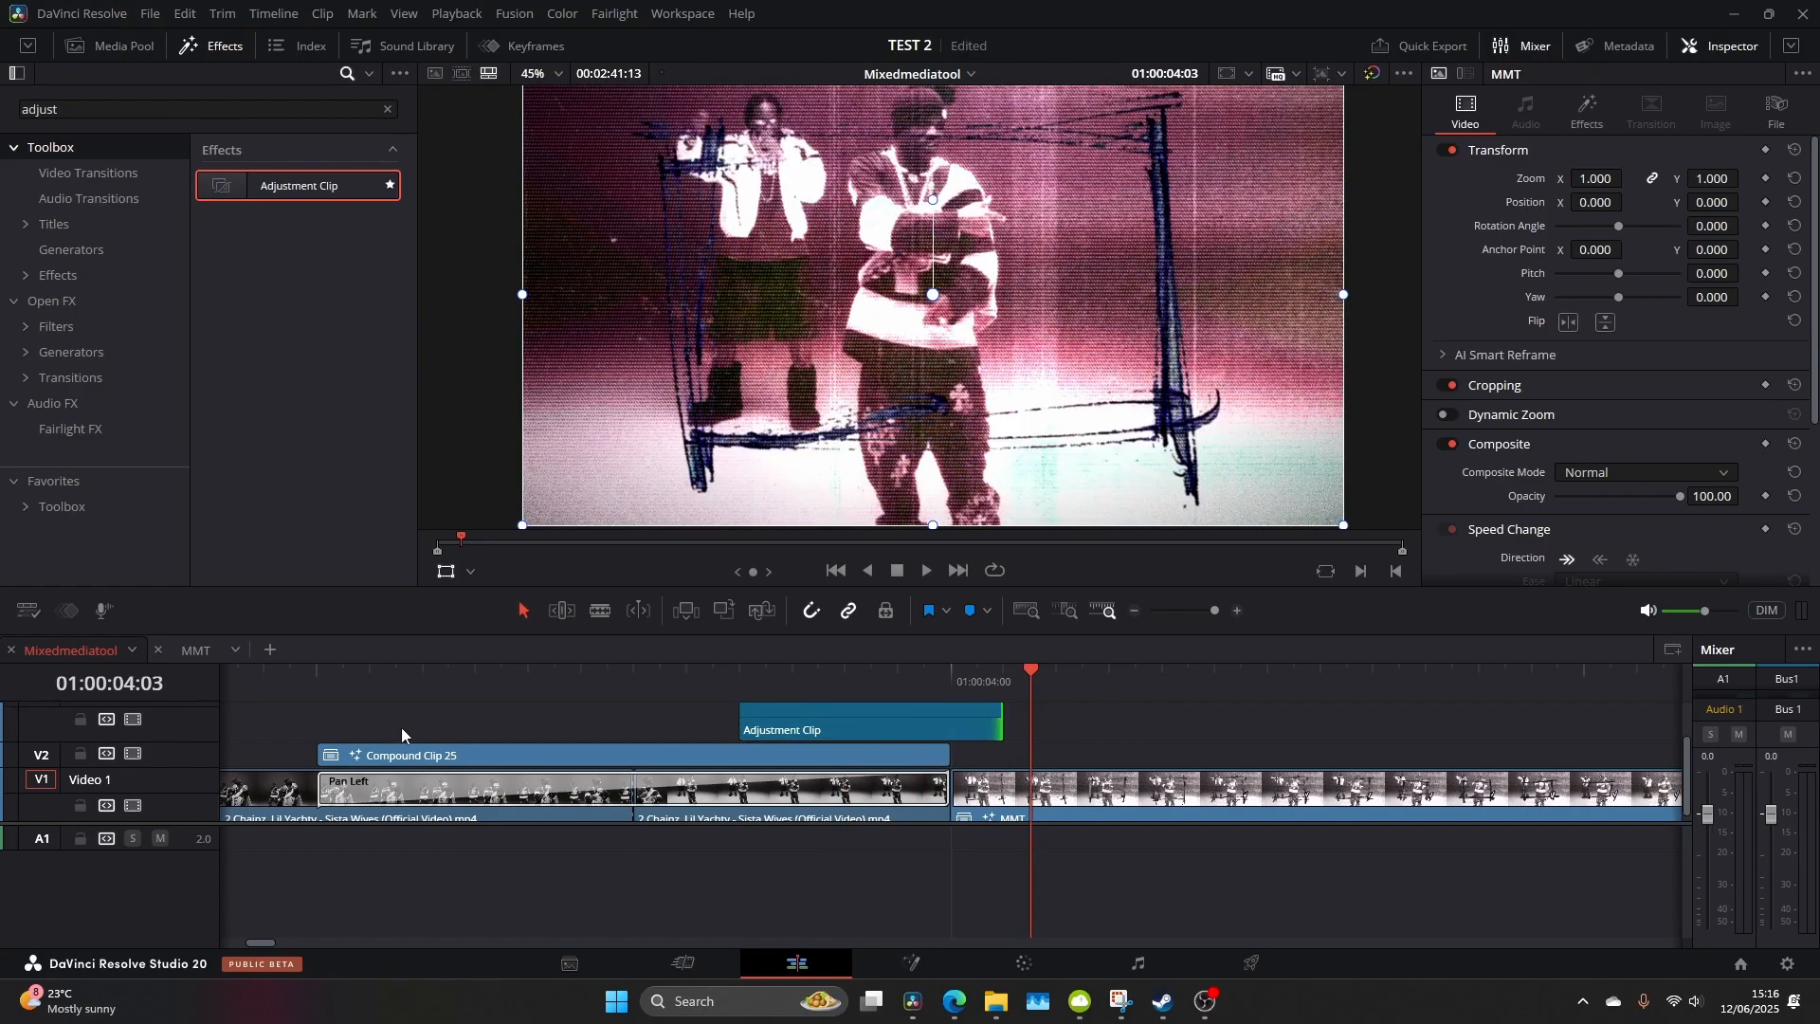
drag(199, 719, 200, 775)
click(817, 686)
drag(818, 687, 960, 703)
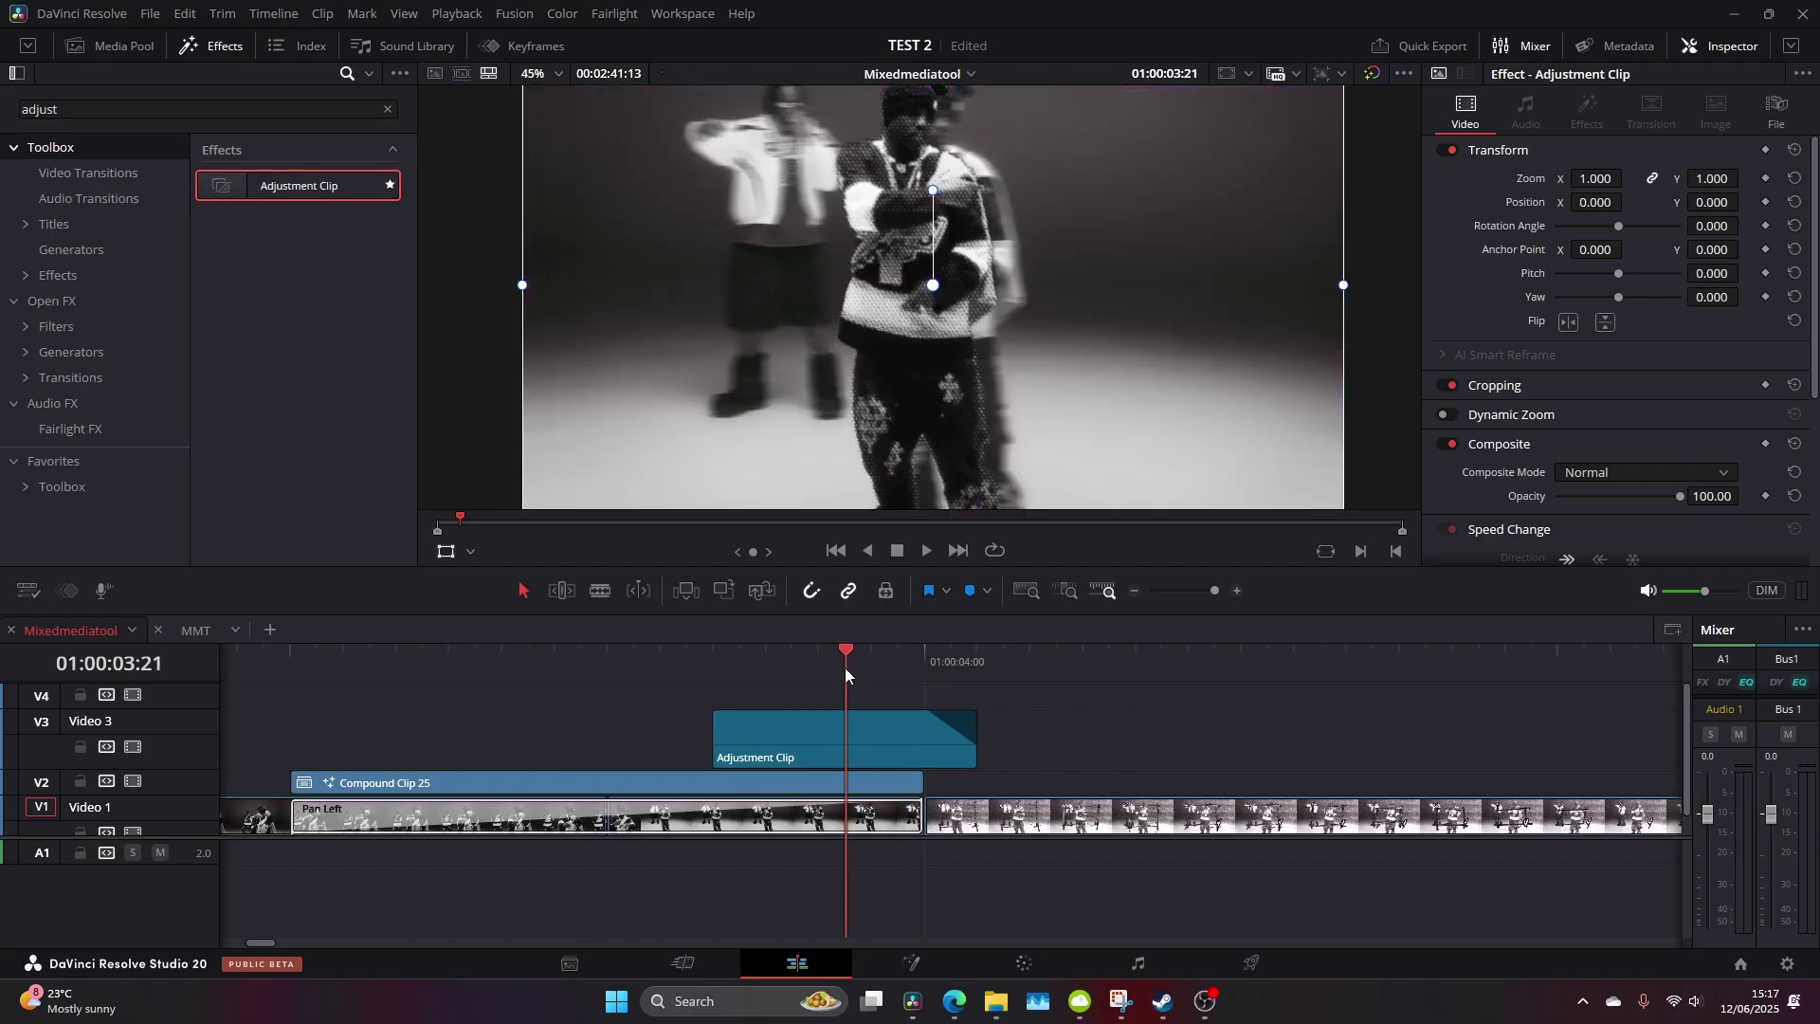
Add a second adjustment clip on V4 over the transition and trim it to a brief flash
mouse_move(844, 667)
mouse_down()
mouse_move(958, 681)
mouse_move(894, 688)
mouse_up()
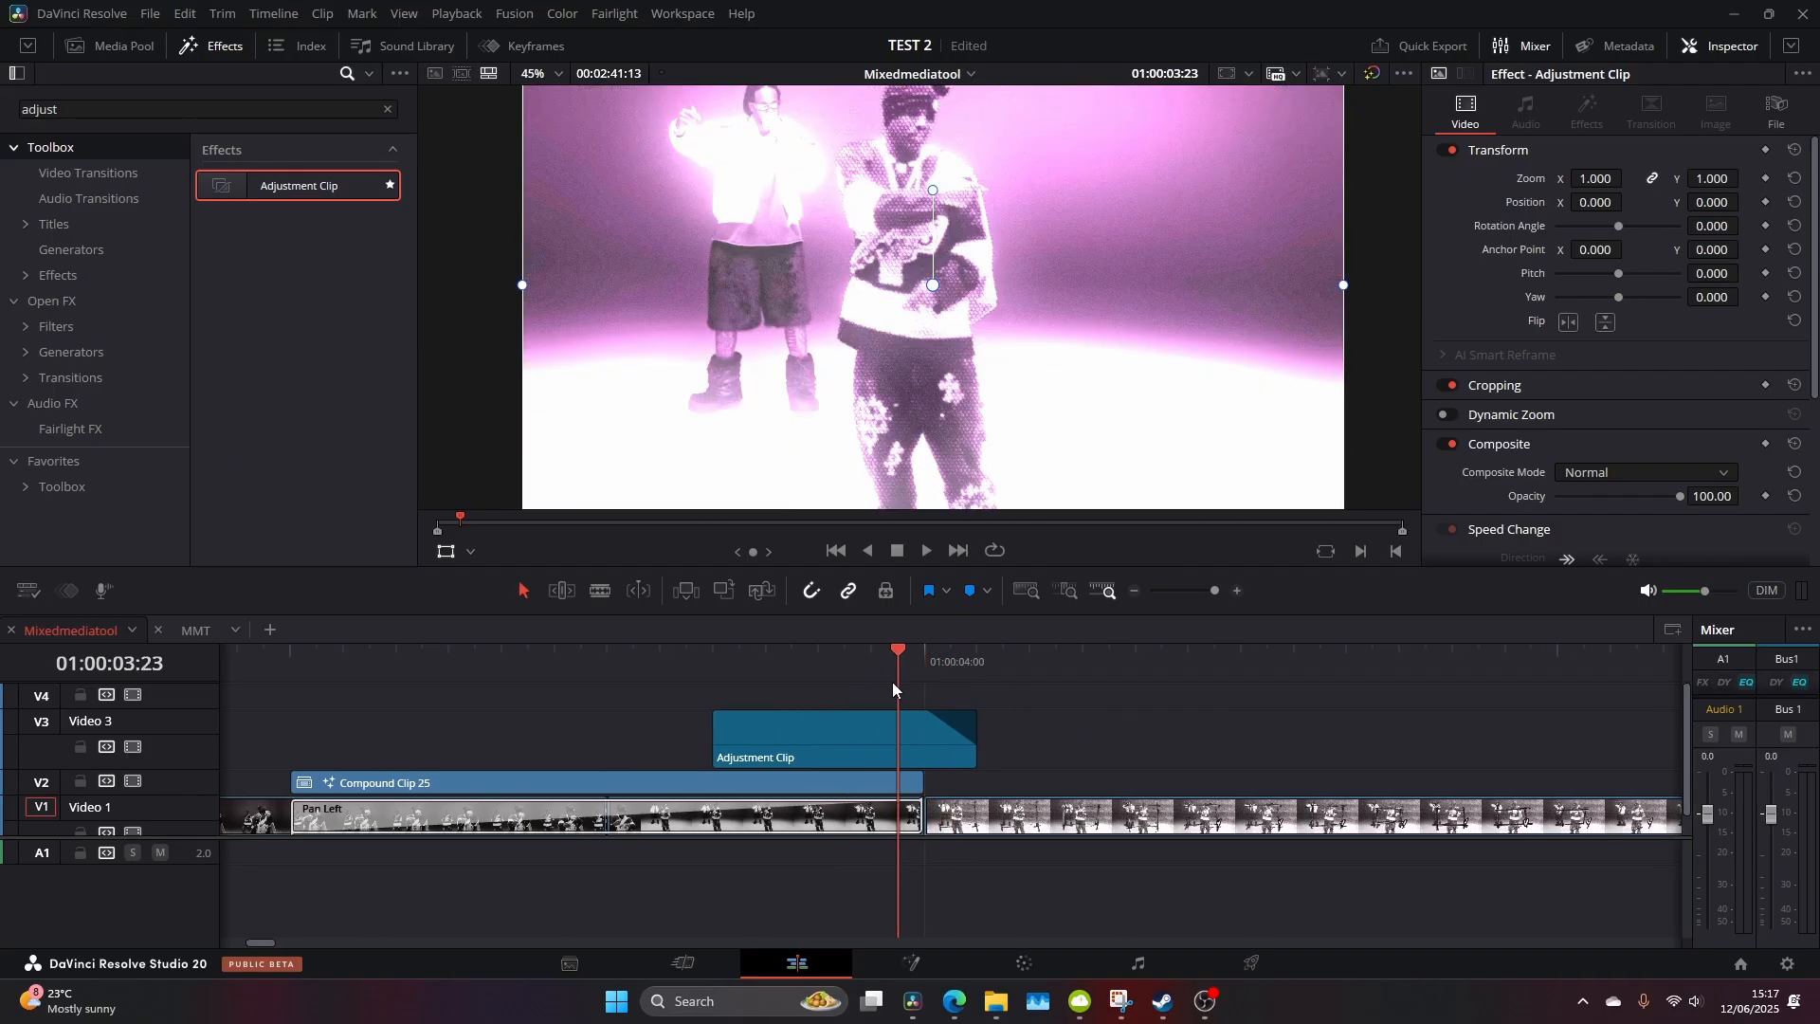
drag(298, 187, 905, 711)
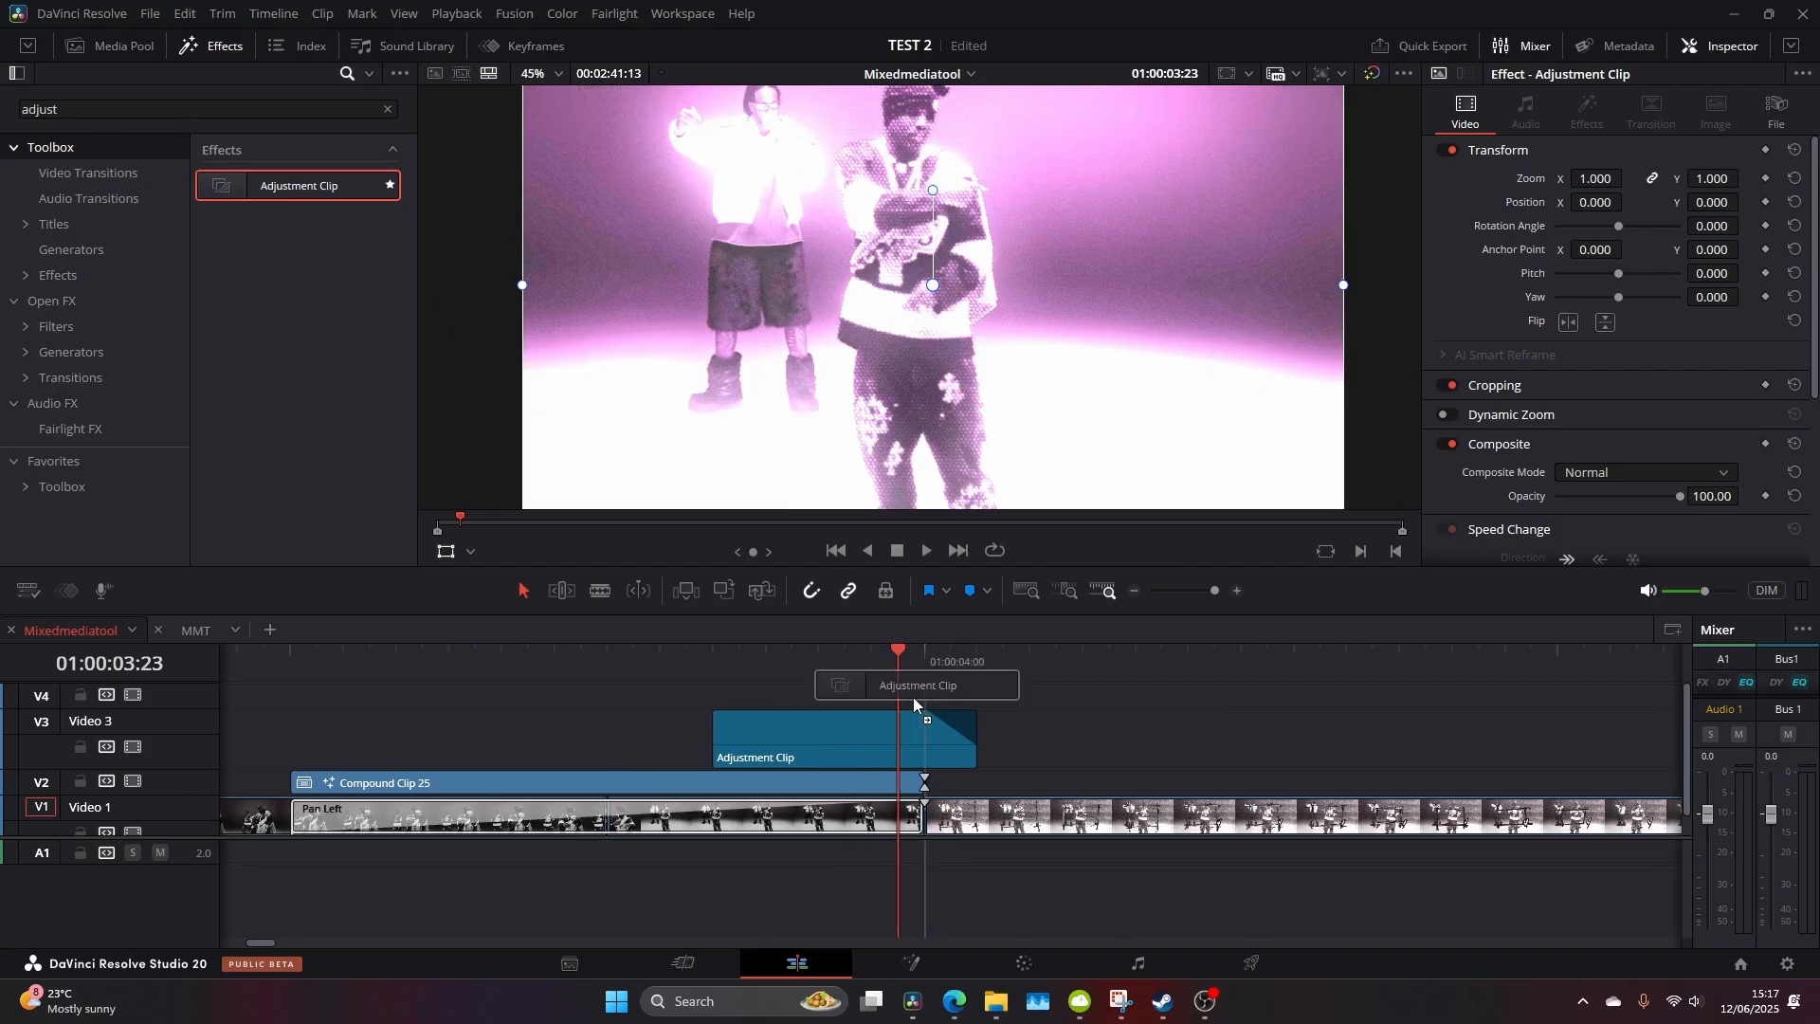
drag(1013, 704, 917, 688)
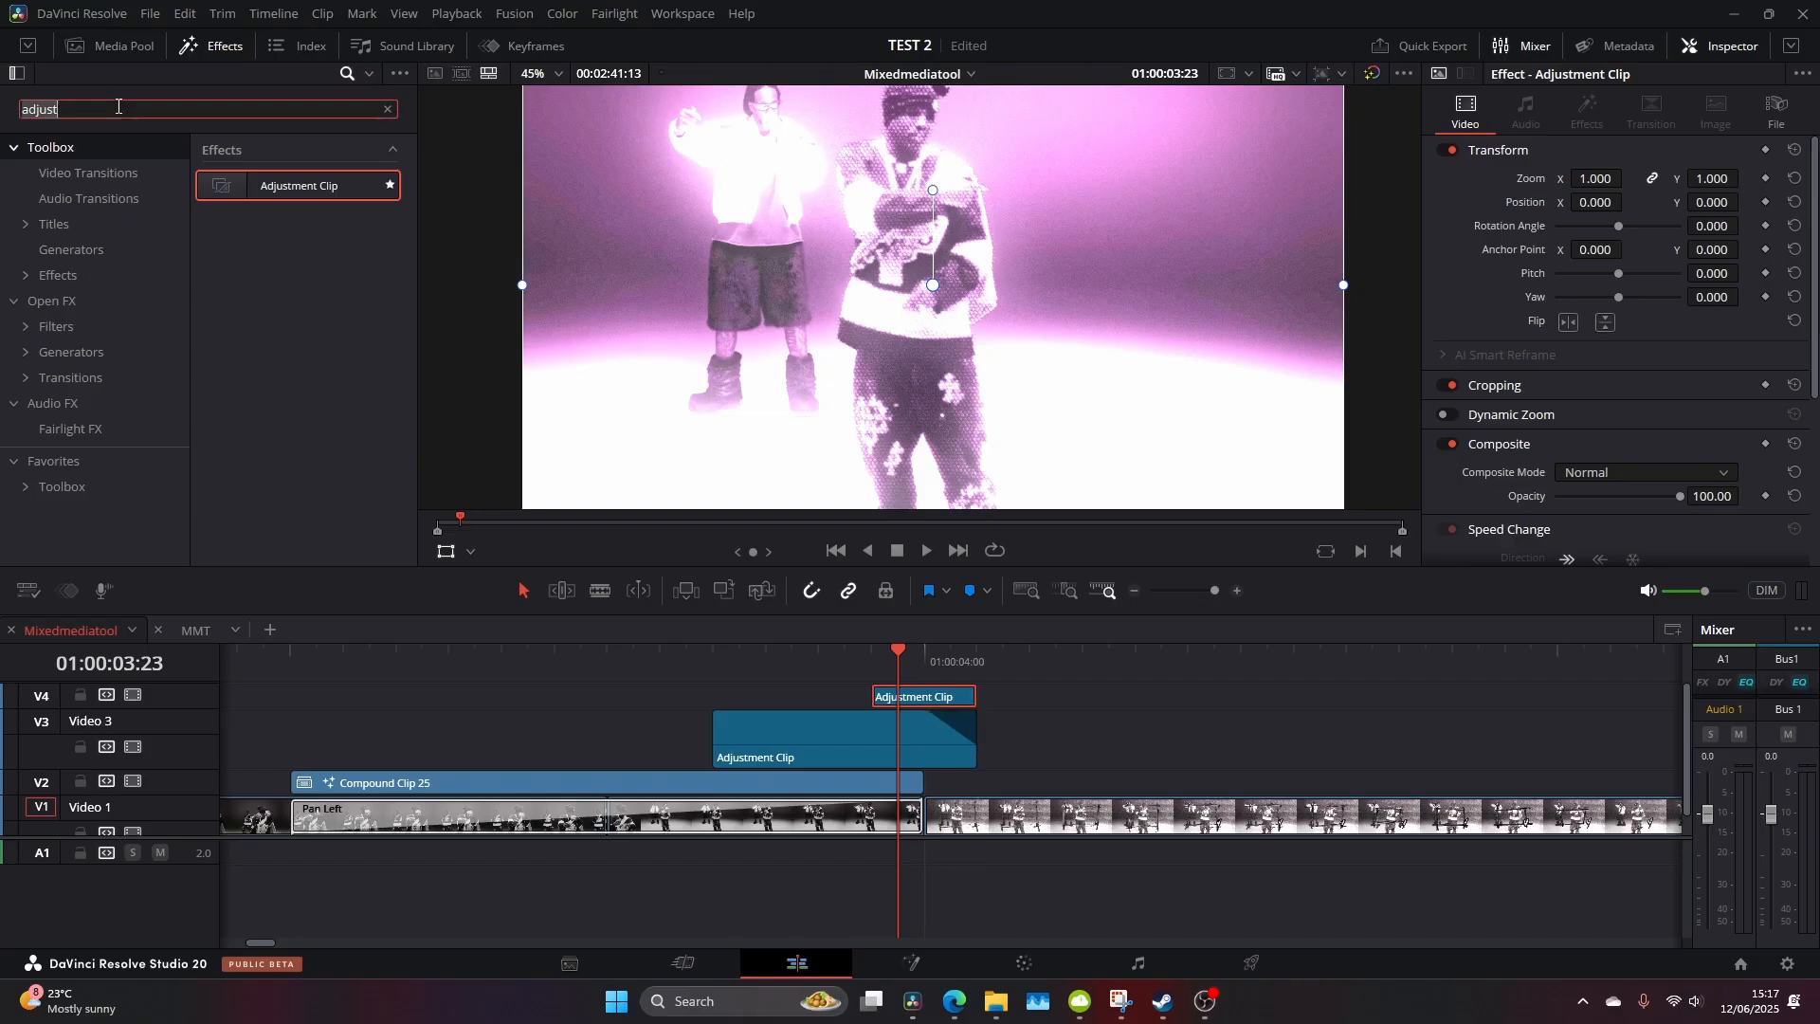
text(direc)
Apply Directional Blur to the new adjustment clip and restore V3 track height
click(67, 303)
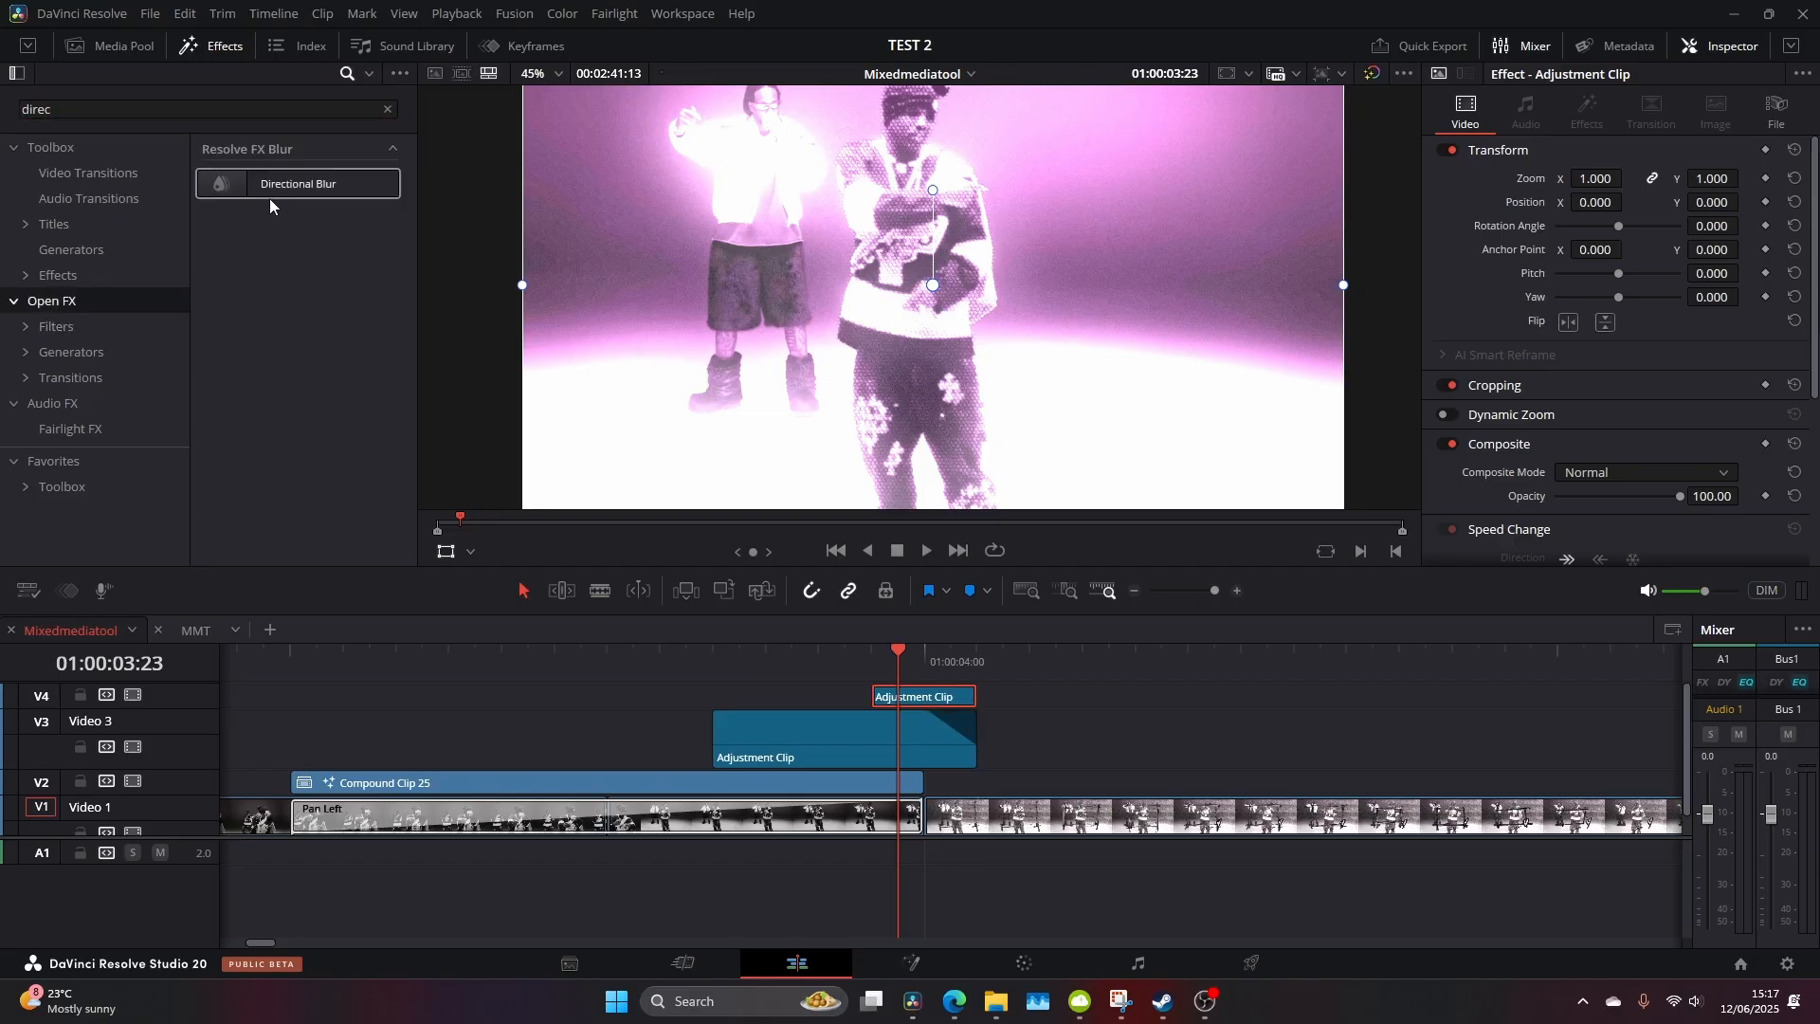
drag(298, 184, 925, 697)
mouse_move(187, 711)
mouse_down()
mouse_move(229, 767)
mouse_move(1048, 751)
mouse_up()
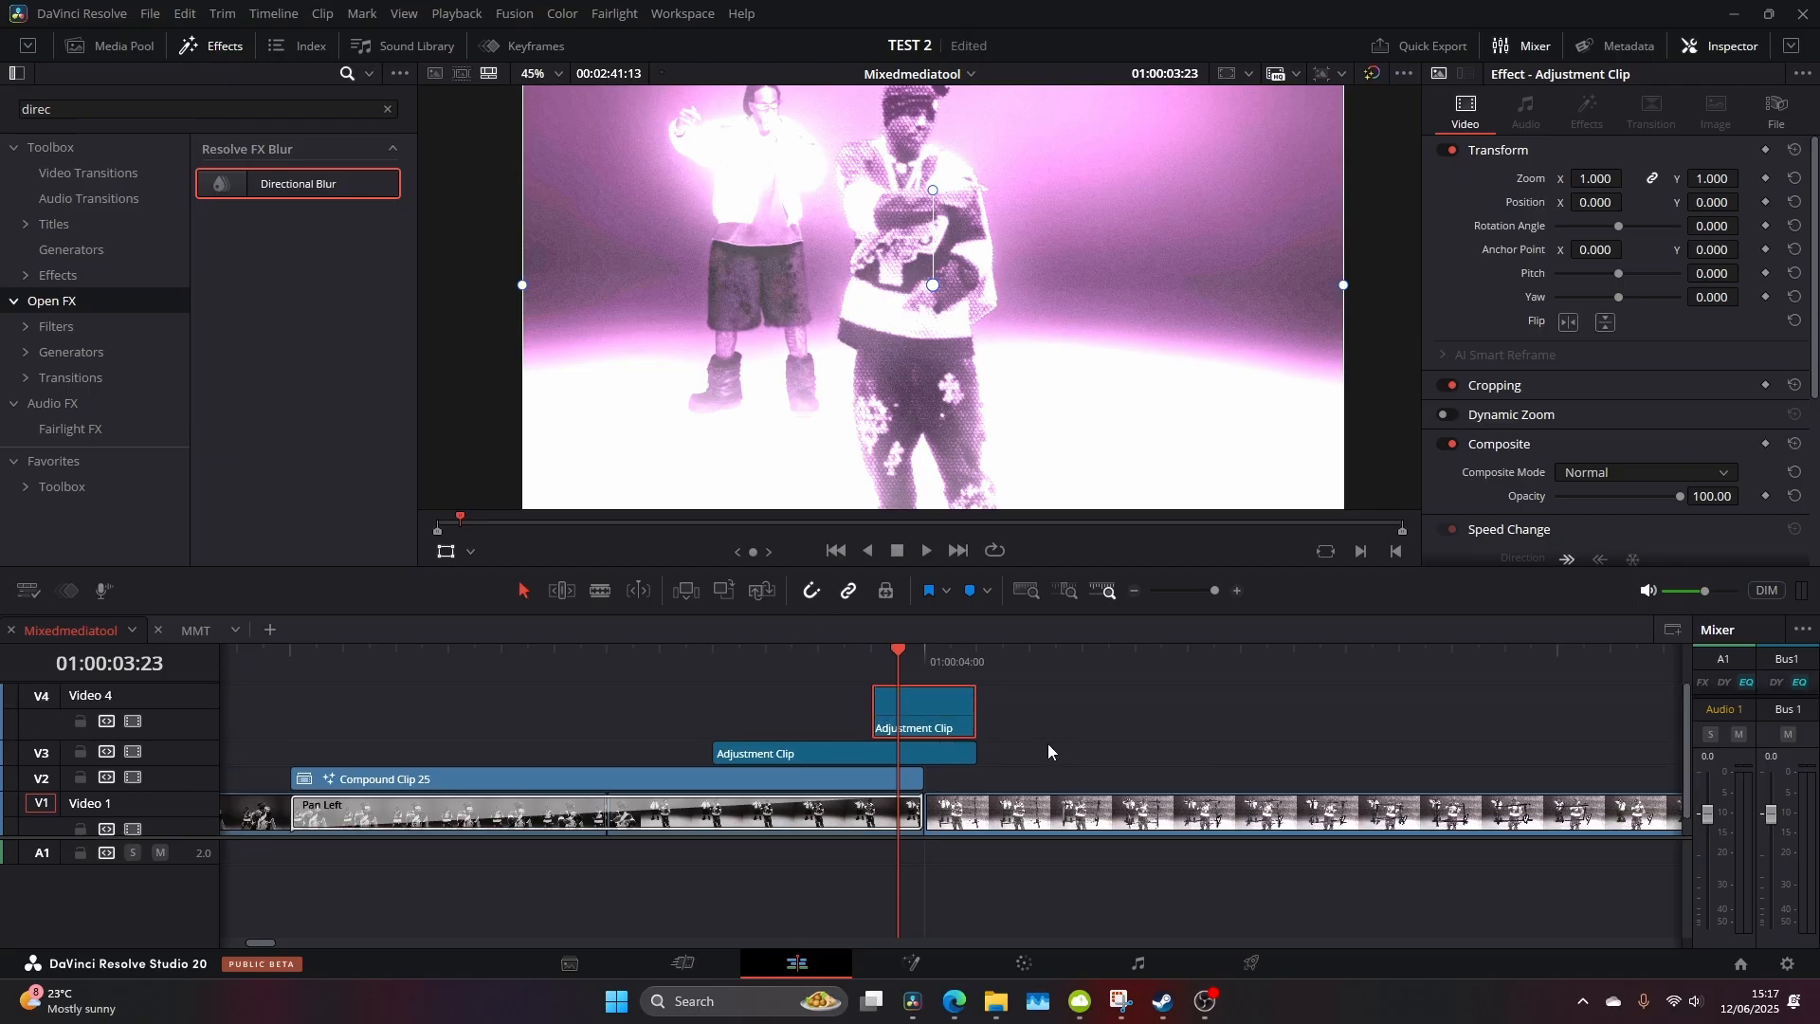
drag(283, 186, 924, 711)
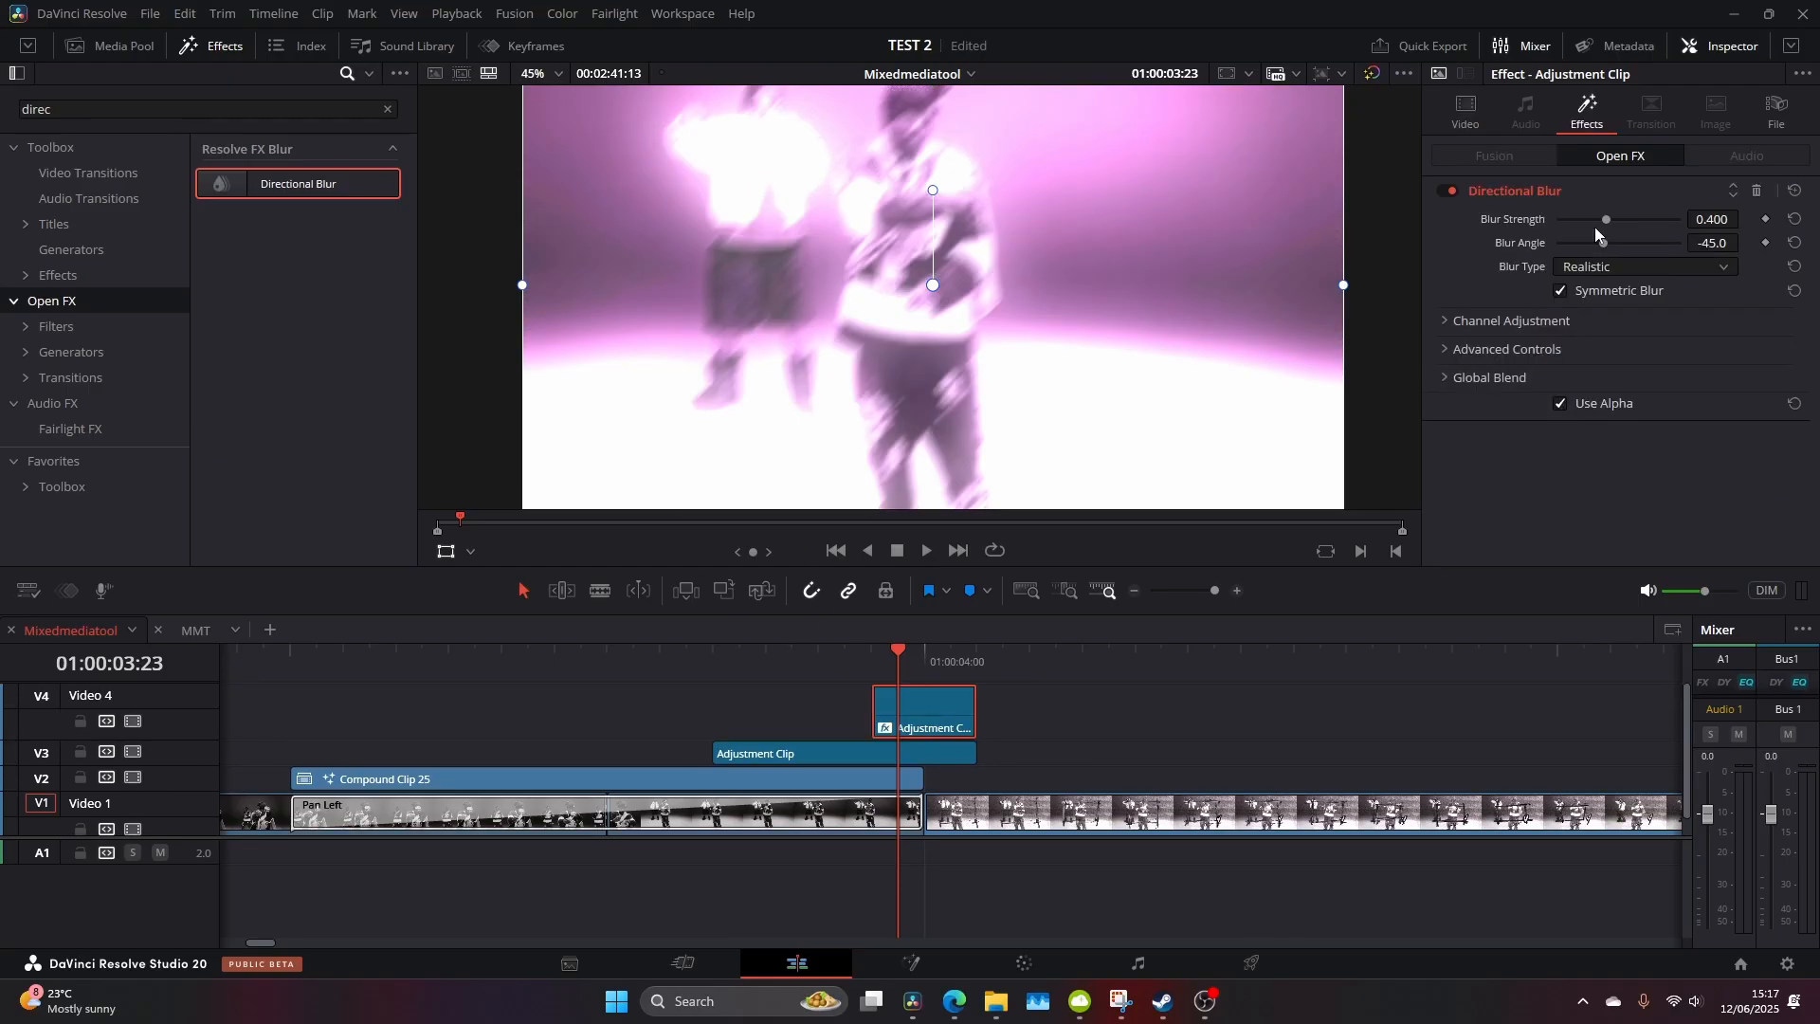
Trim the top adjustment clip shorter and preview the blurred flash full screen
drag(902, 702, 949, 706)
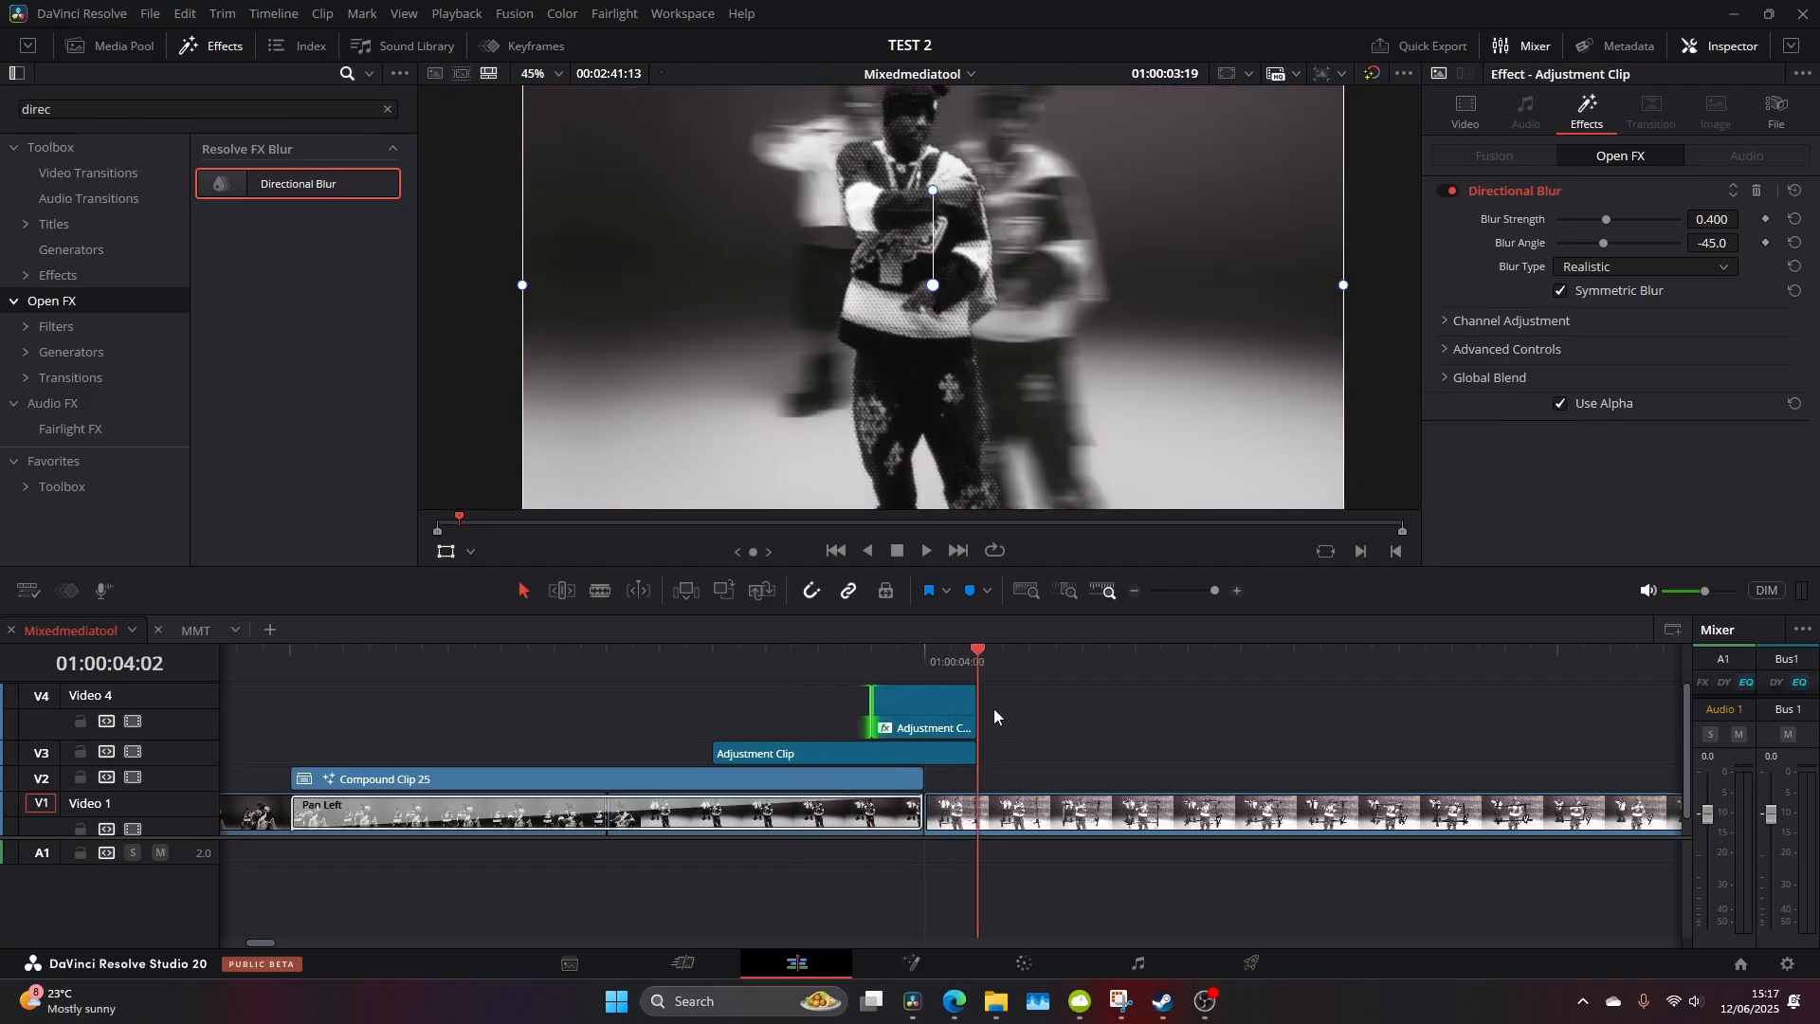
drag(950, 698, 924, 709)
key(Escape)
click(812, 658)
mouse_move(812, 665)
mouse_down()
mouse_move(1002, 695)
mouse_move(840, 689)
mouse_up()
key(ctrl+f)
key(Escape)
scroll(946, 695, right, 2)
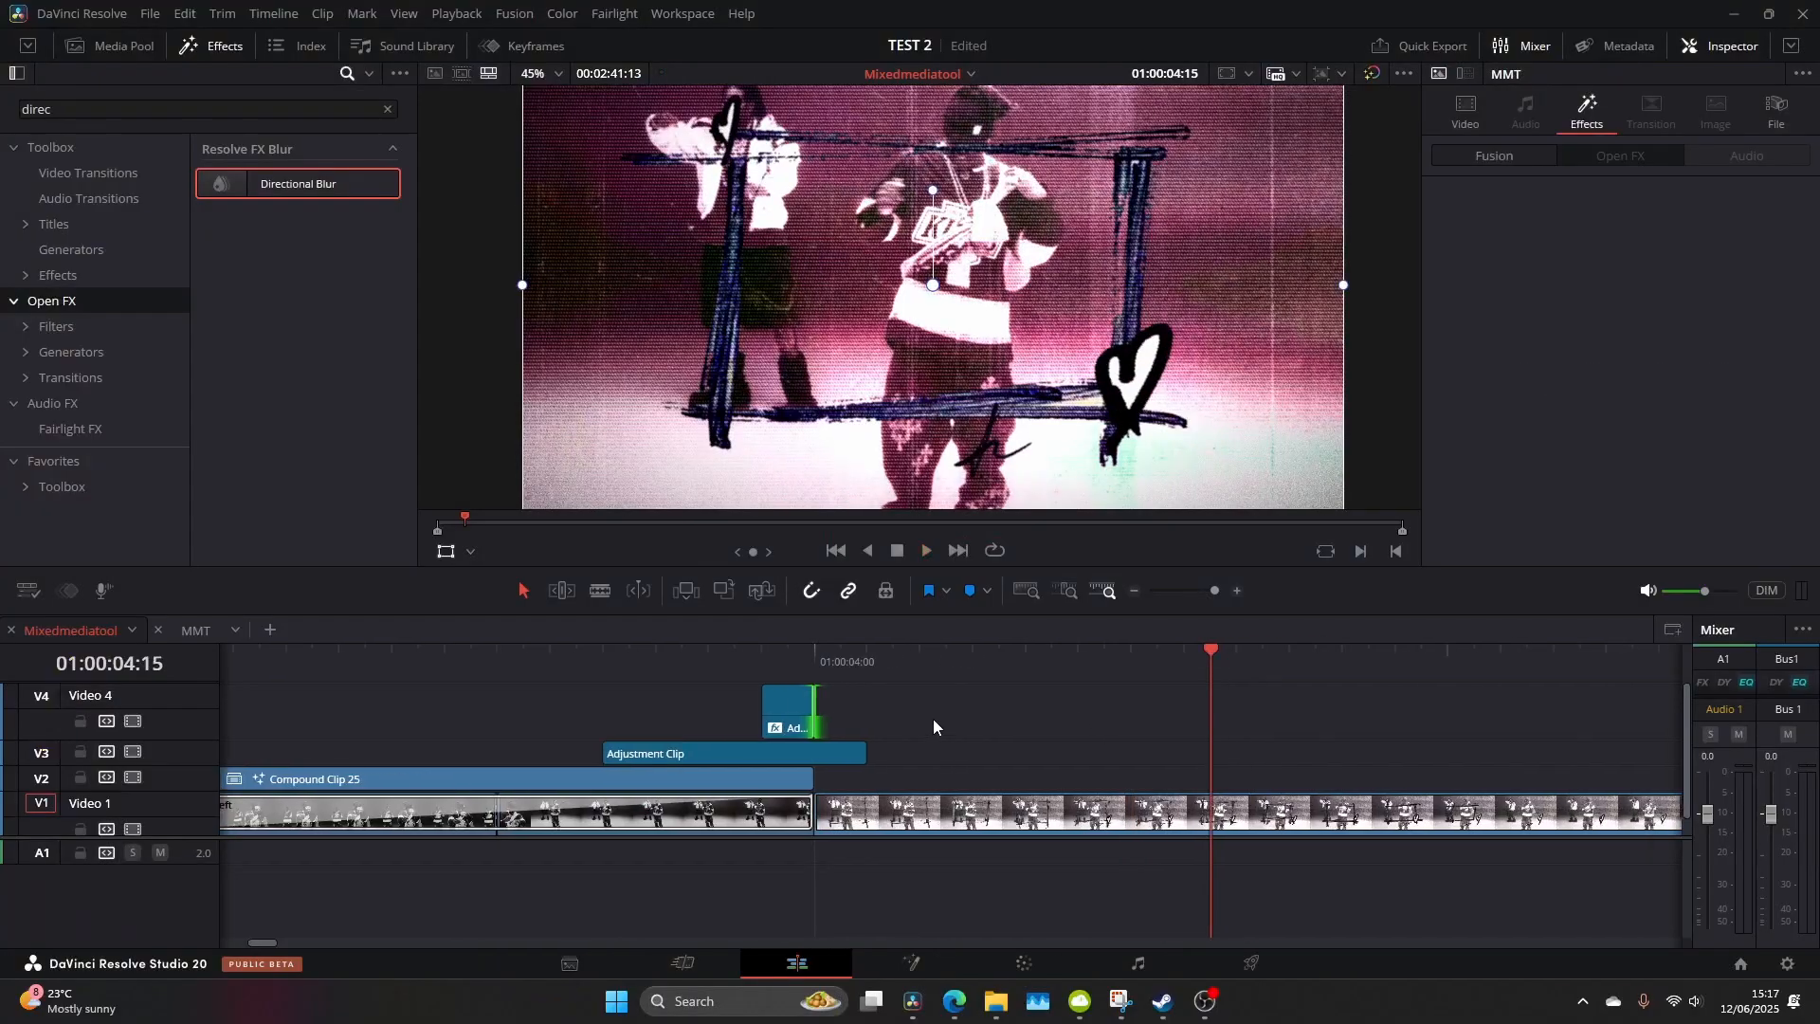
scroll(933, 717, right, 3)
scroll(968, 708, right, 2)
Search 'paper' in Effects and drag BT - PaperDraw2 clips onto V2, V3 and V4 near the playhead
click(386, 110)
text(bl)
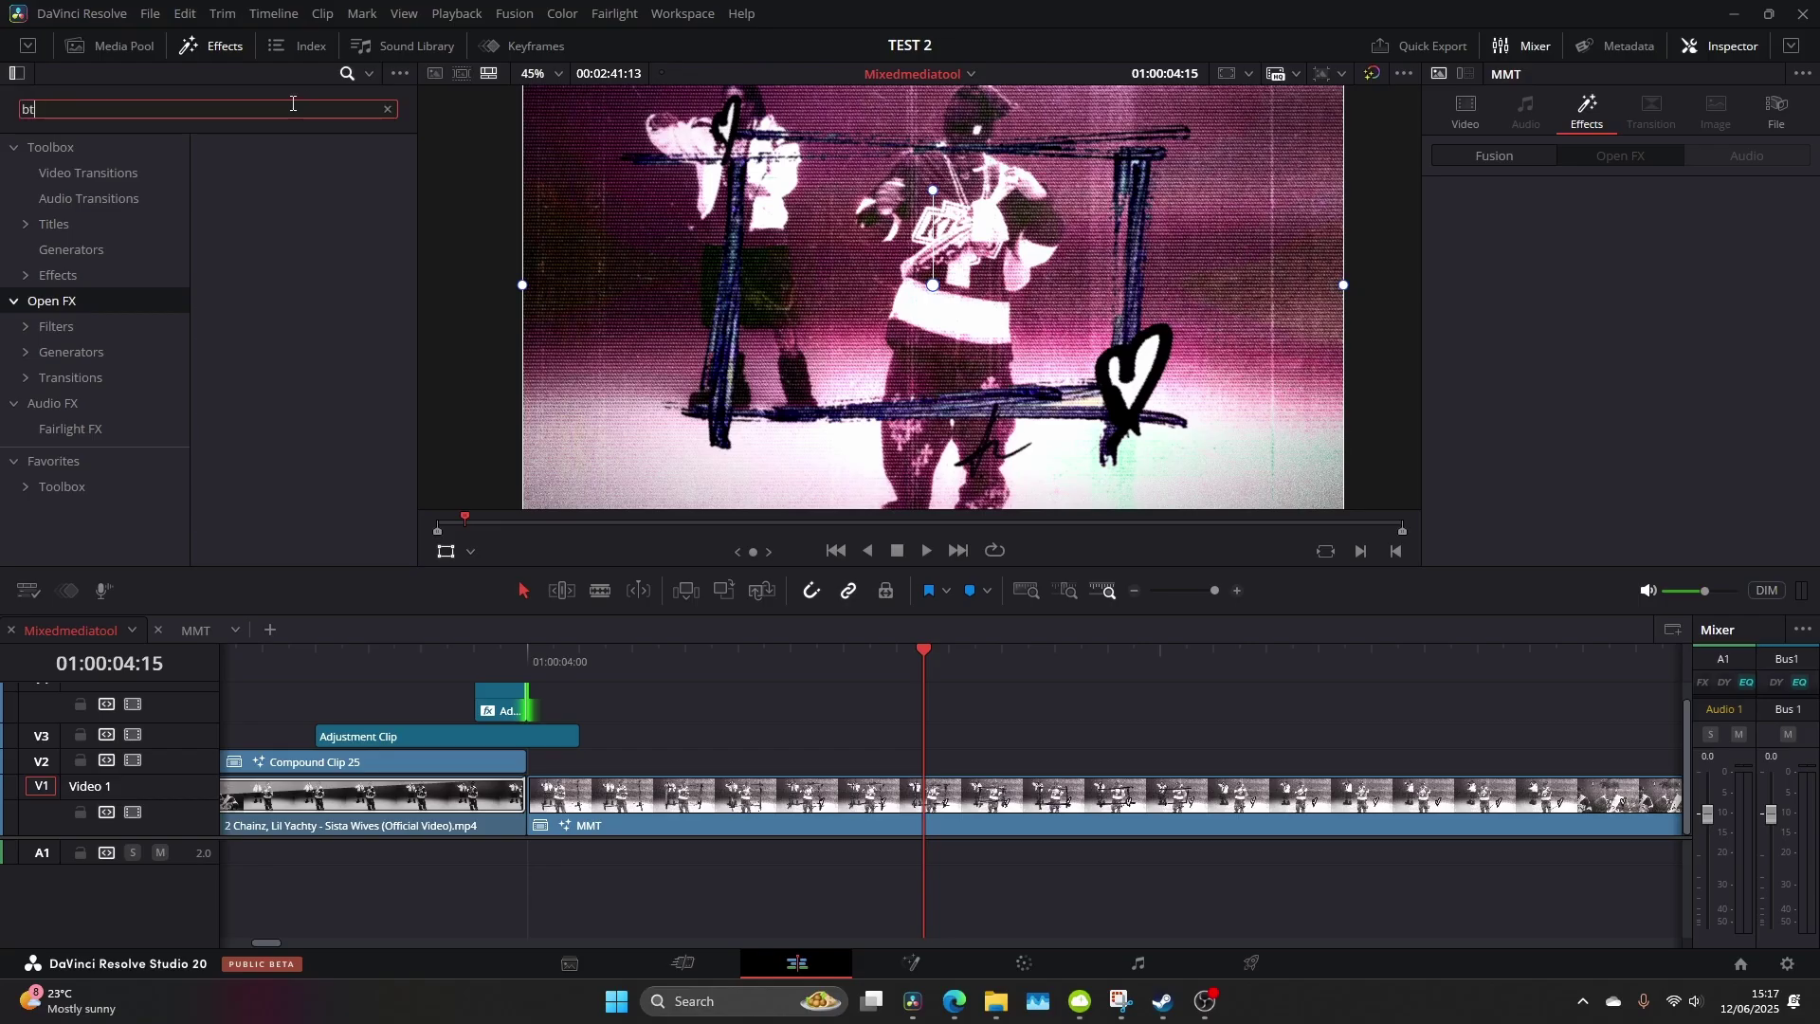
click(72, 151)
text(bt)
key(BackSpace)
key(BackSpace)
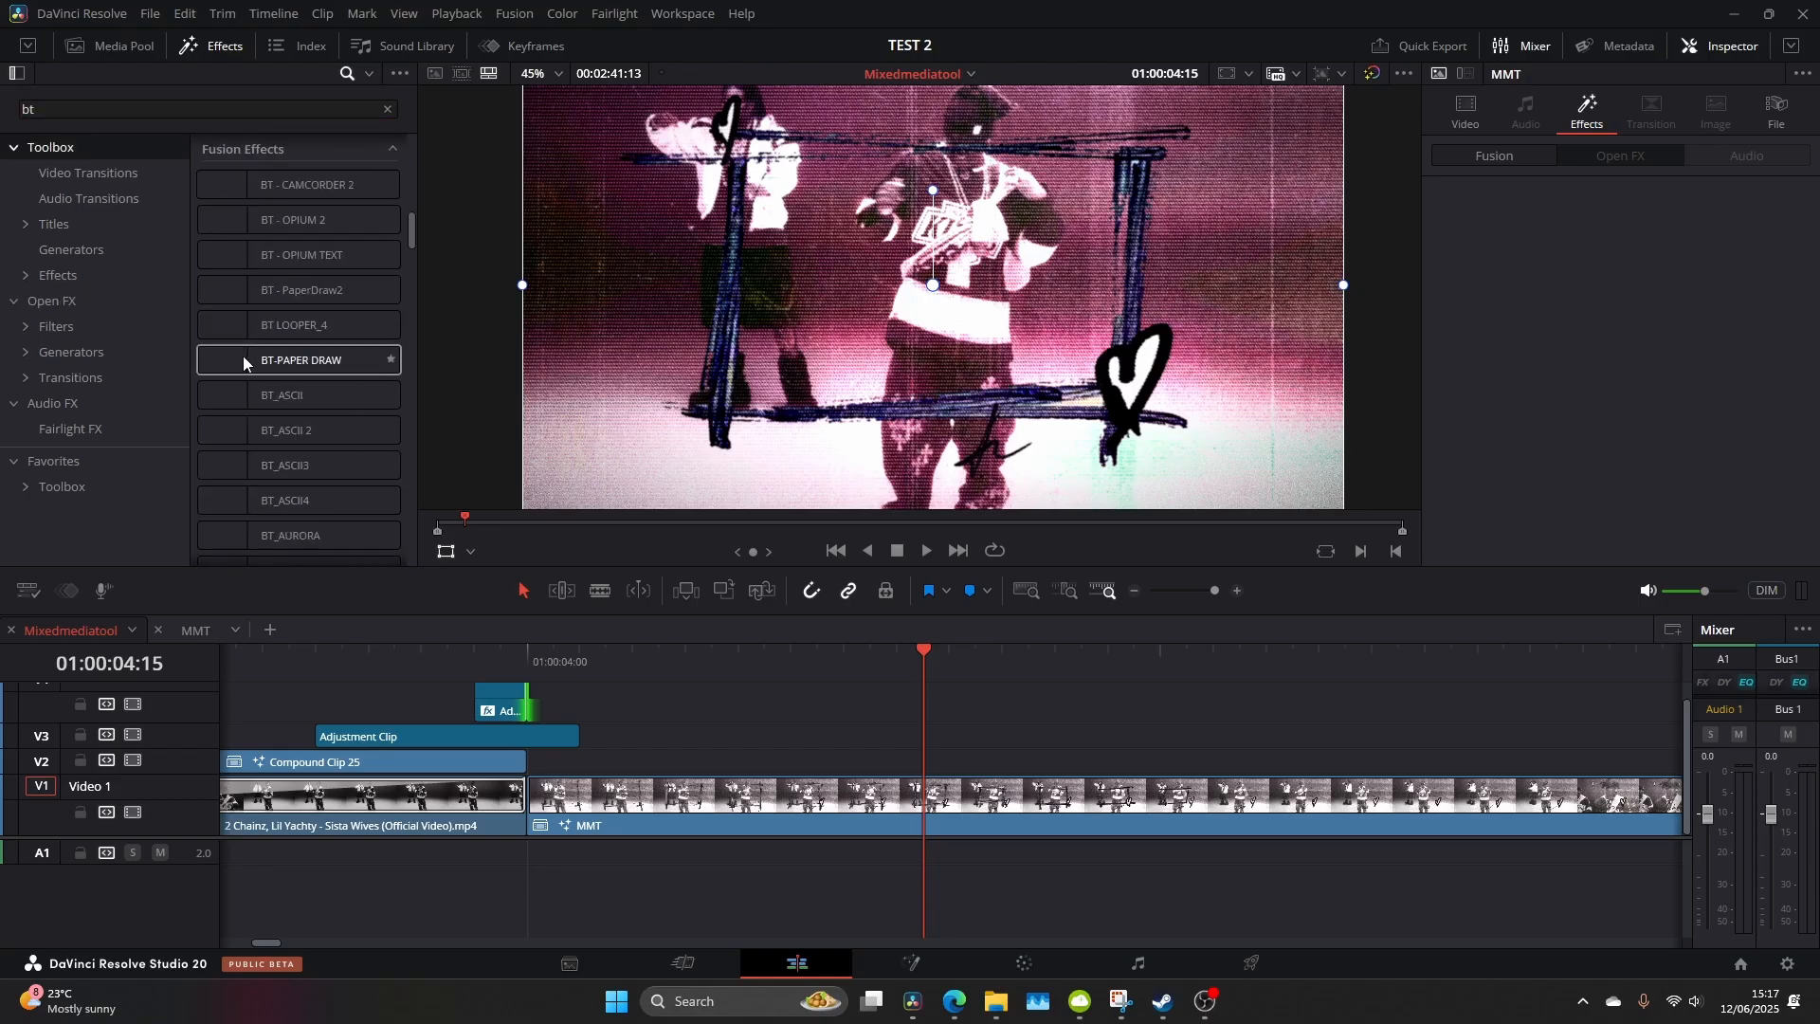
text(paper)
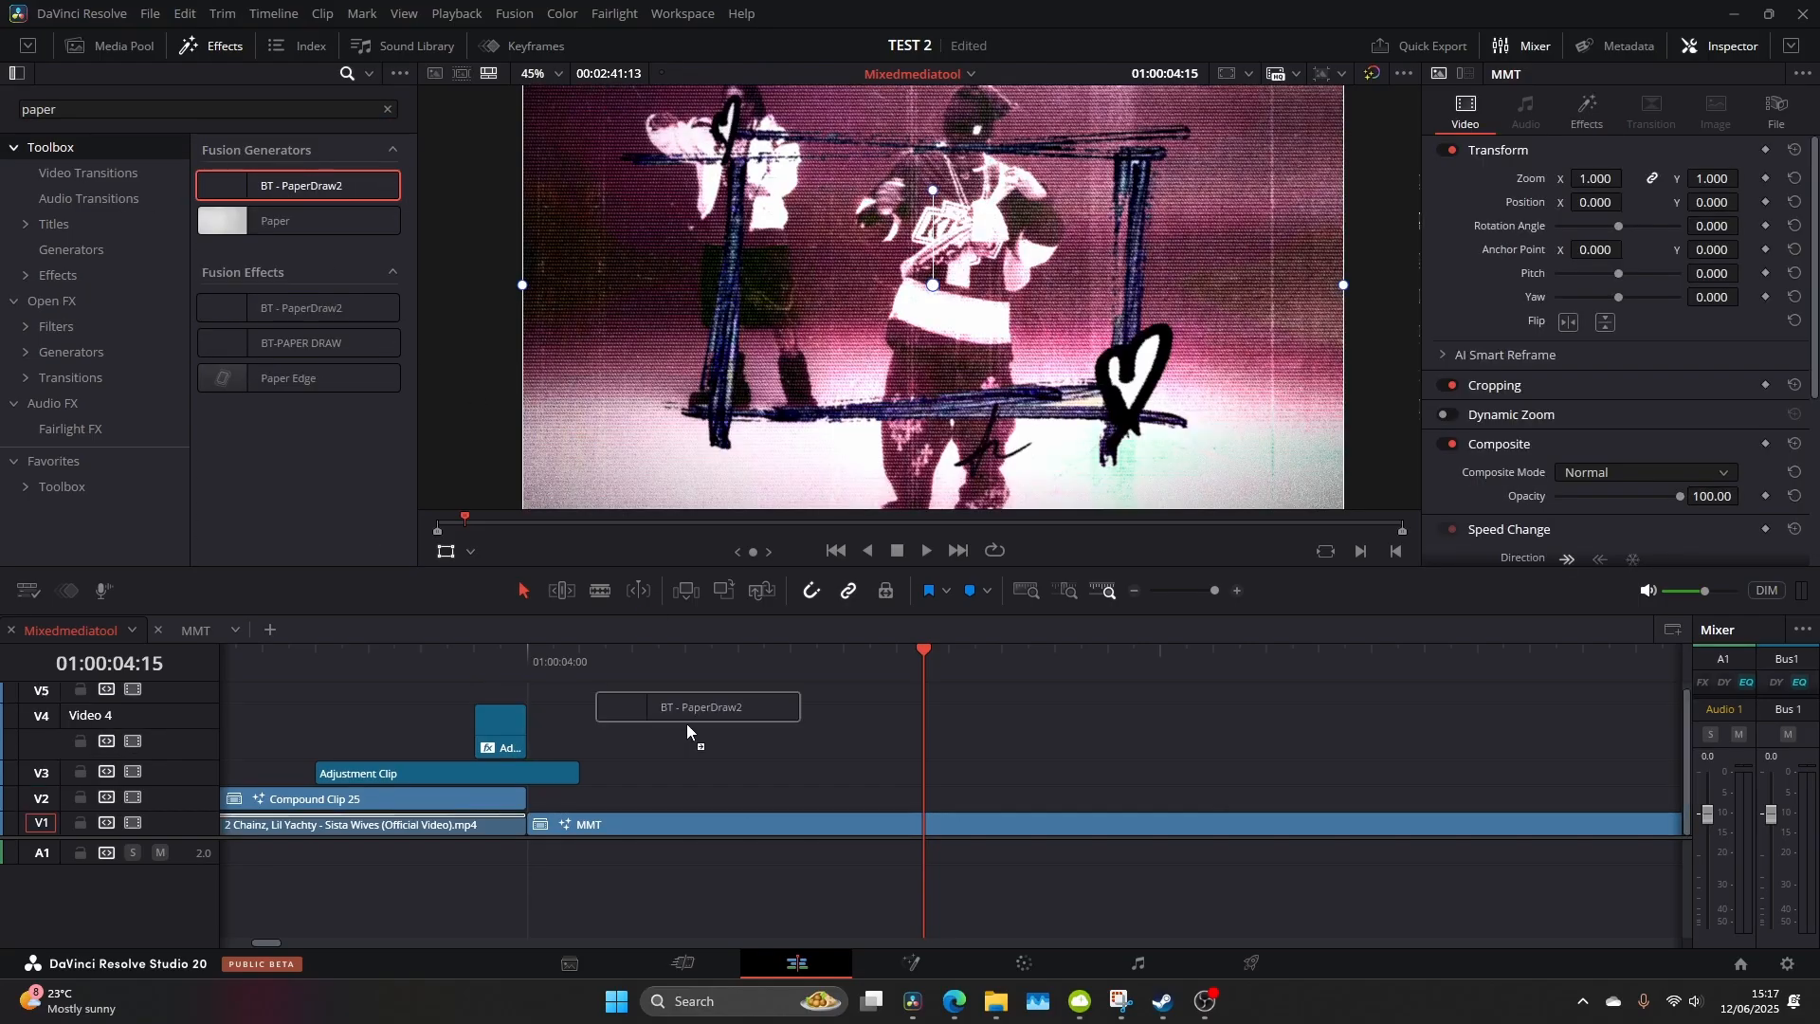
drag(686, 723, 634, 780)
mouse_move(311, 196)
mouse_down()
mouse_move(588, 442)
mouse_move(840, 723)
mouse_up()
drag(967, 703, 996, 806)
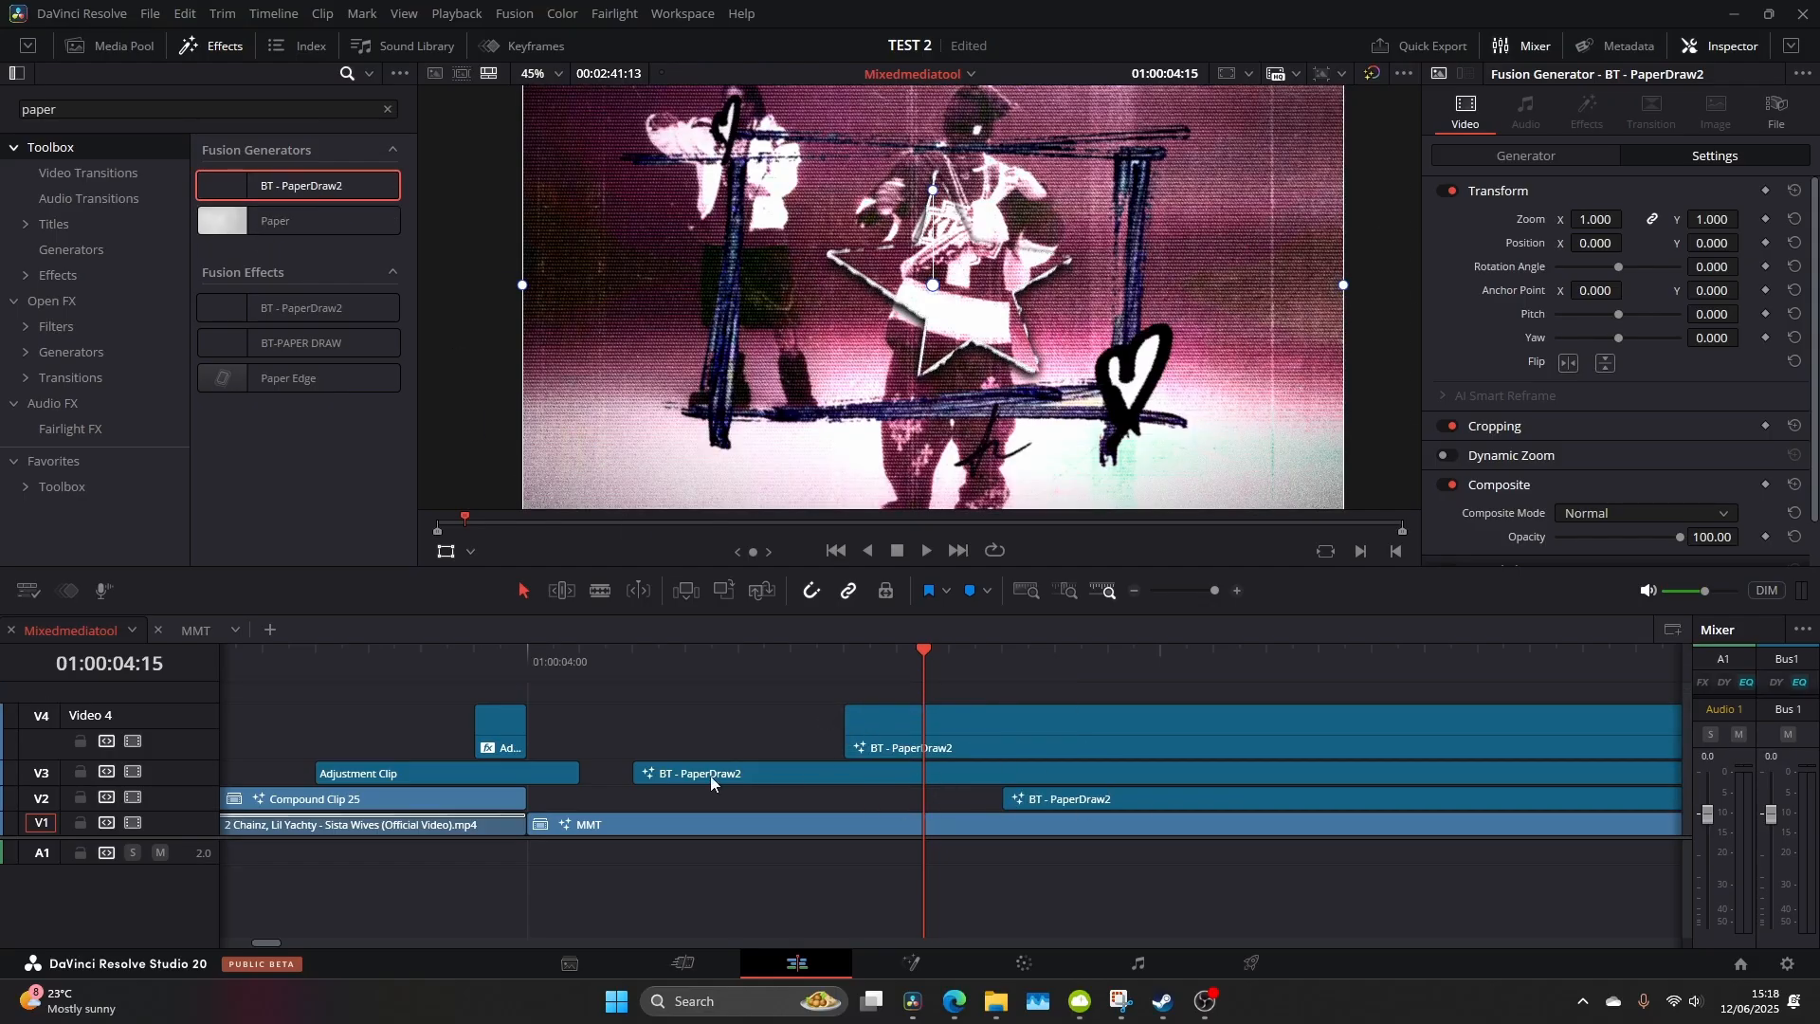
drag(710, 774, 942, 755)
Trim the V4 clip to the playhead, blade the long V2 clip, delete the remainder and move the small clip to V2
key(shift+])
click(1079, 802)
key(b)
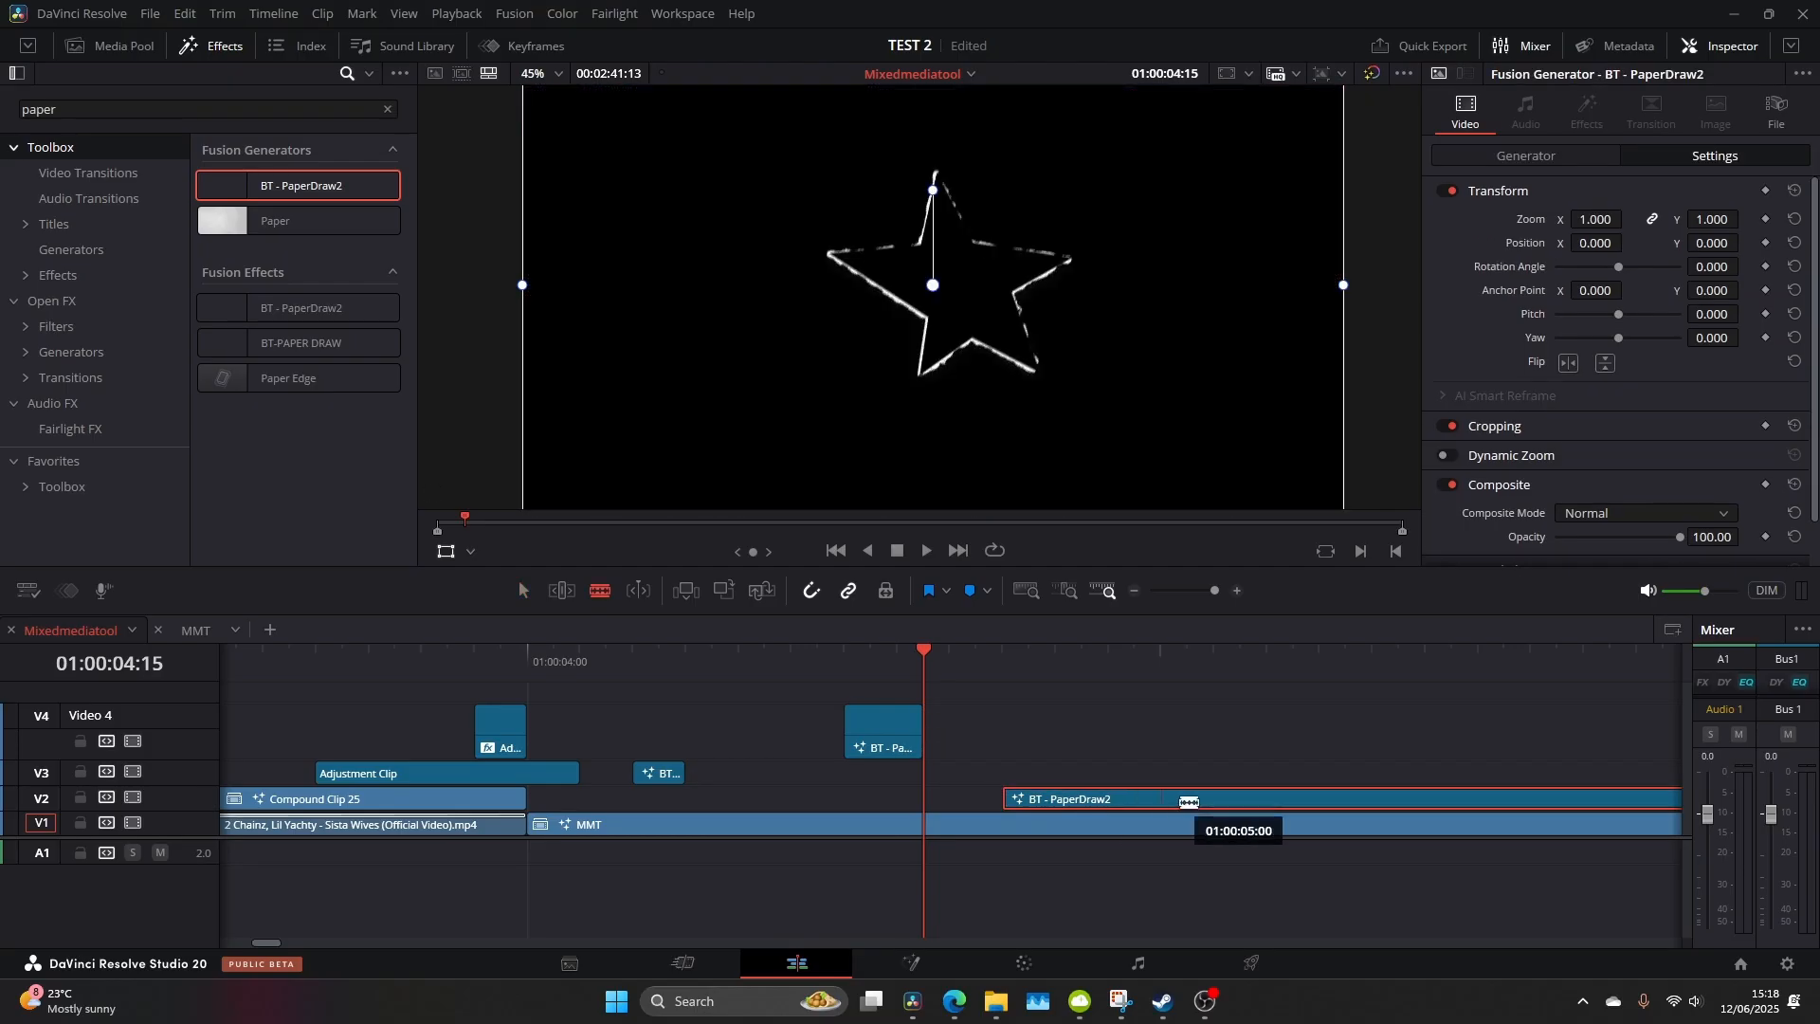
click(1159, 800)
key(Delete)
key(a)
drag(667, 780, 588, 804)
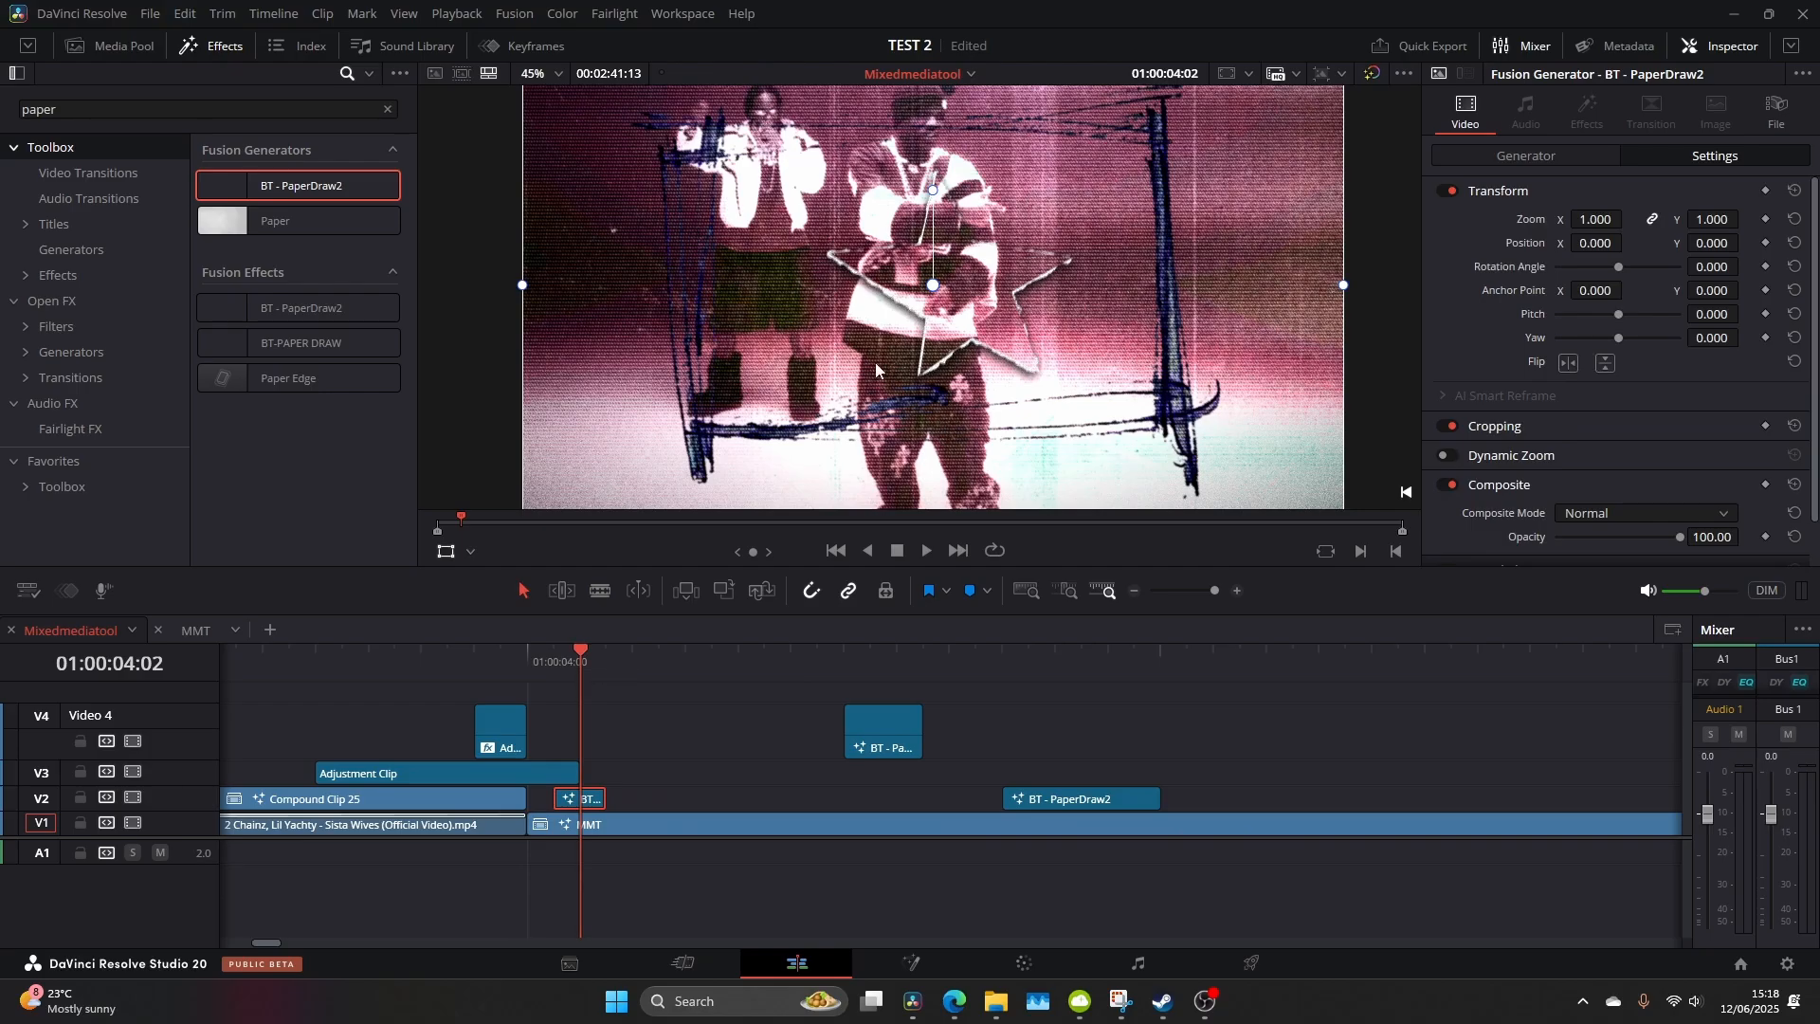
Switch the viewer to Fusion Overlay and show the PaperDraw2 generator and transform controls
click(471, 553)
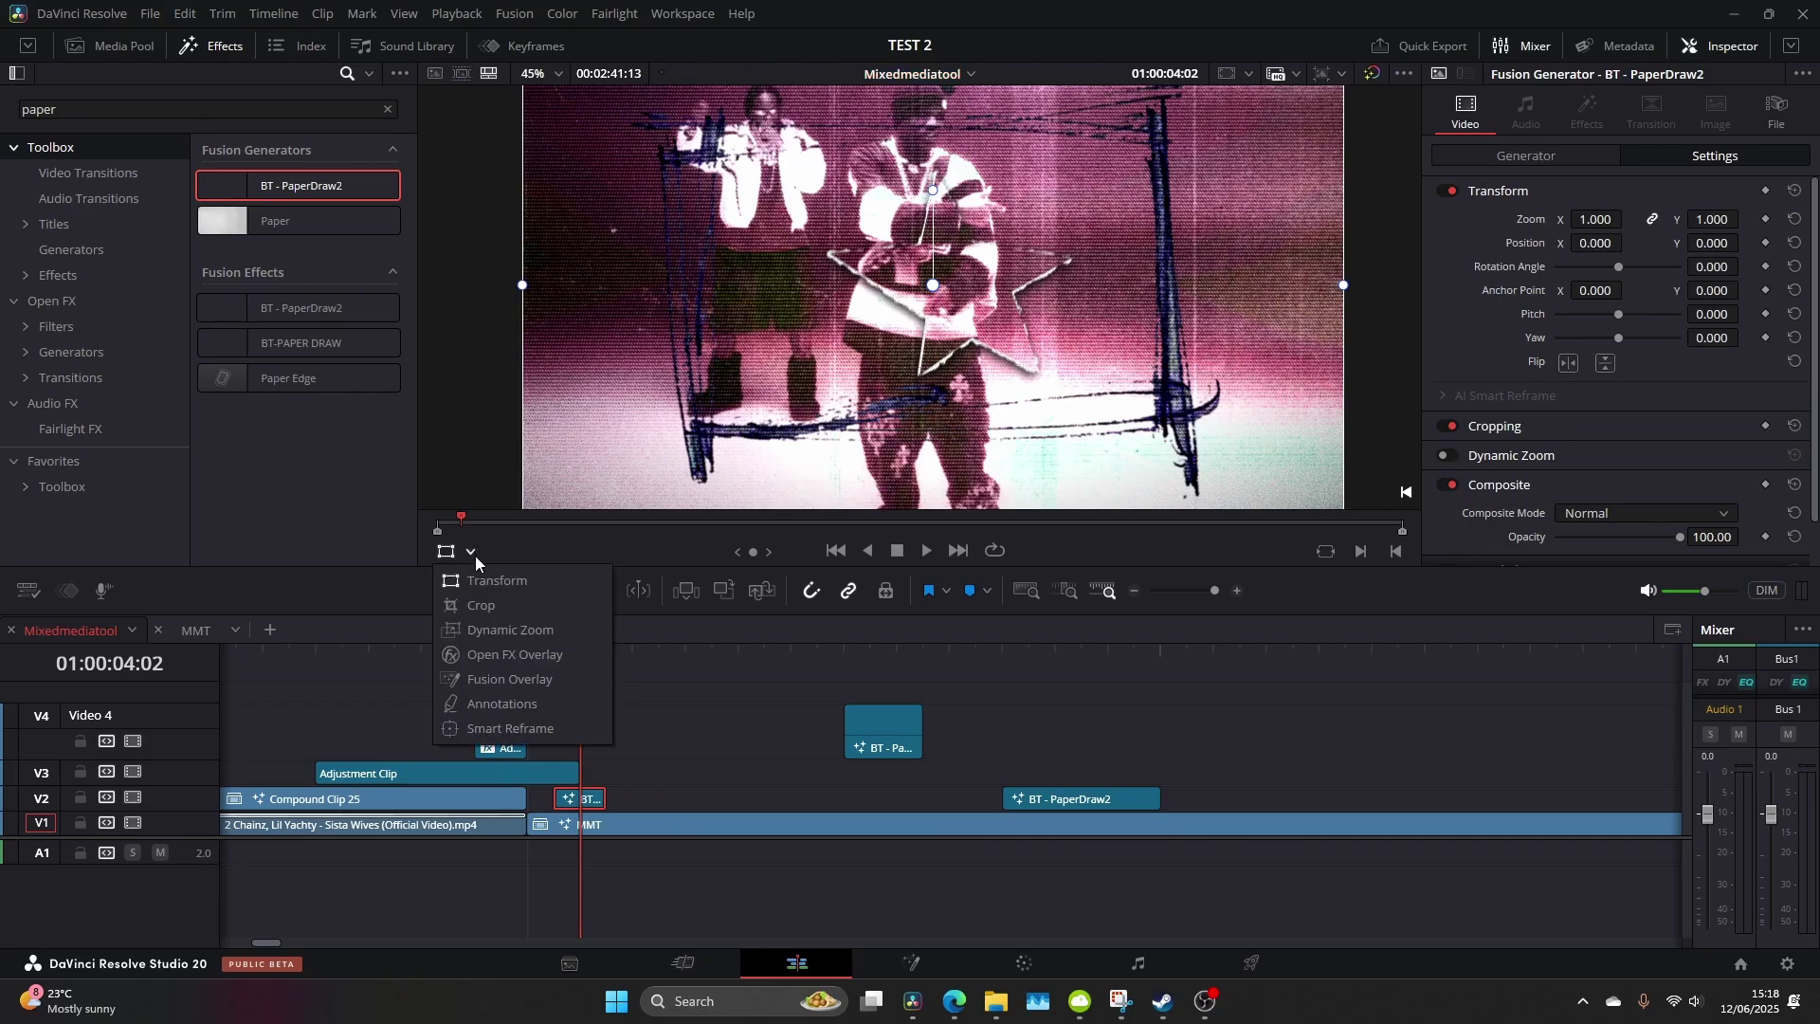
click(491, 678)
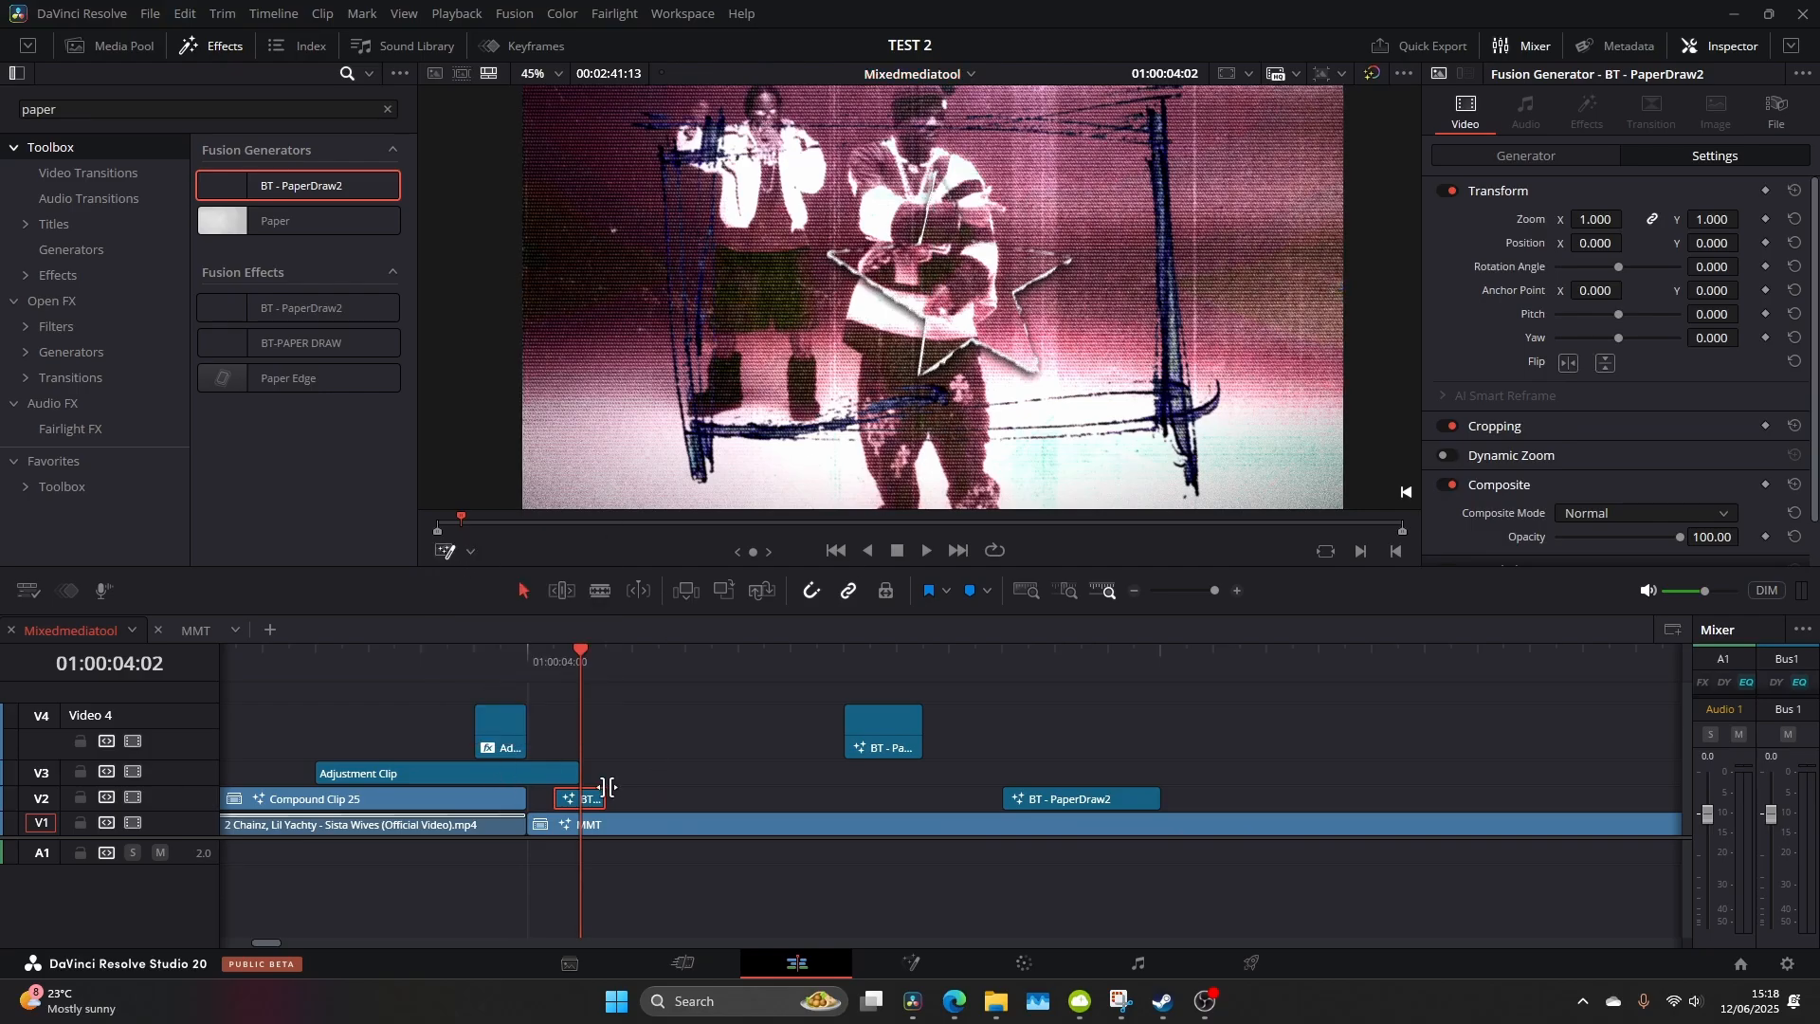
click(1544, 156)
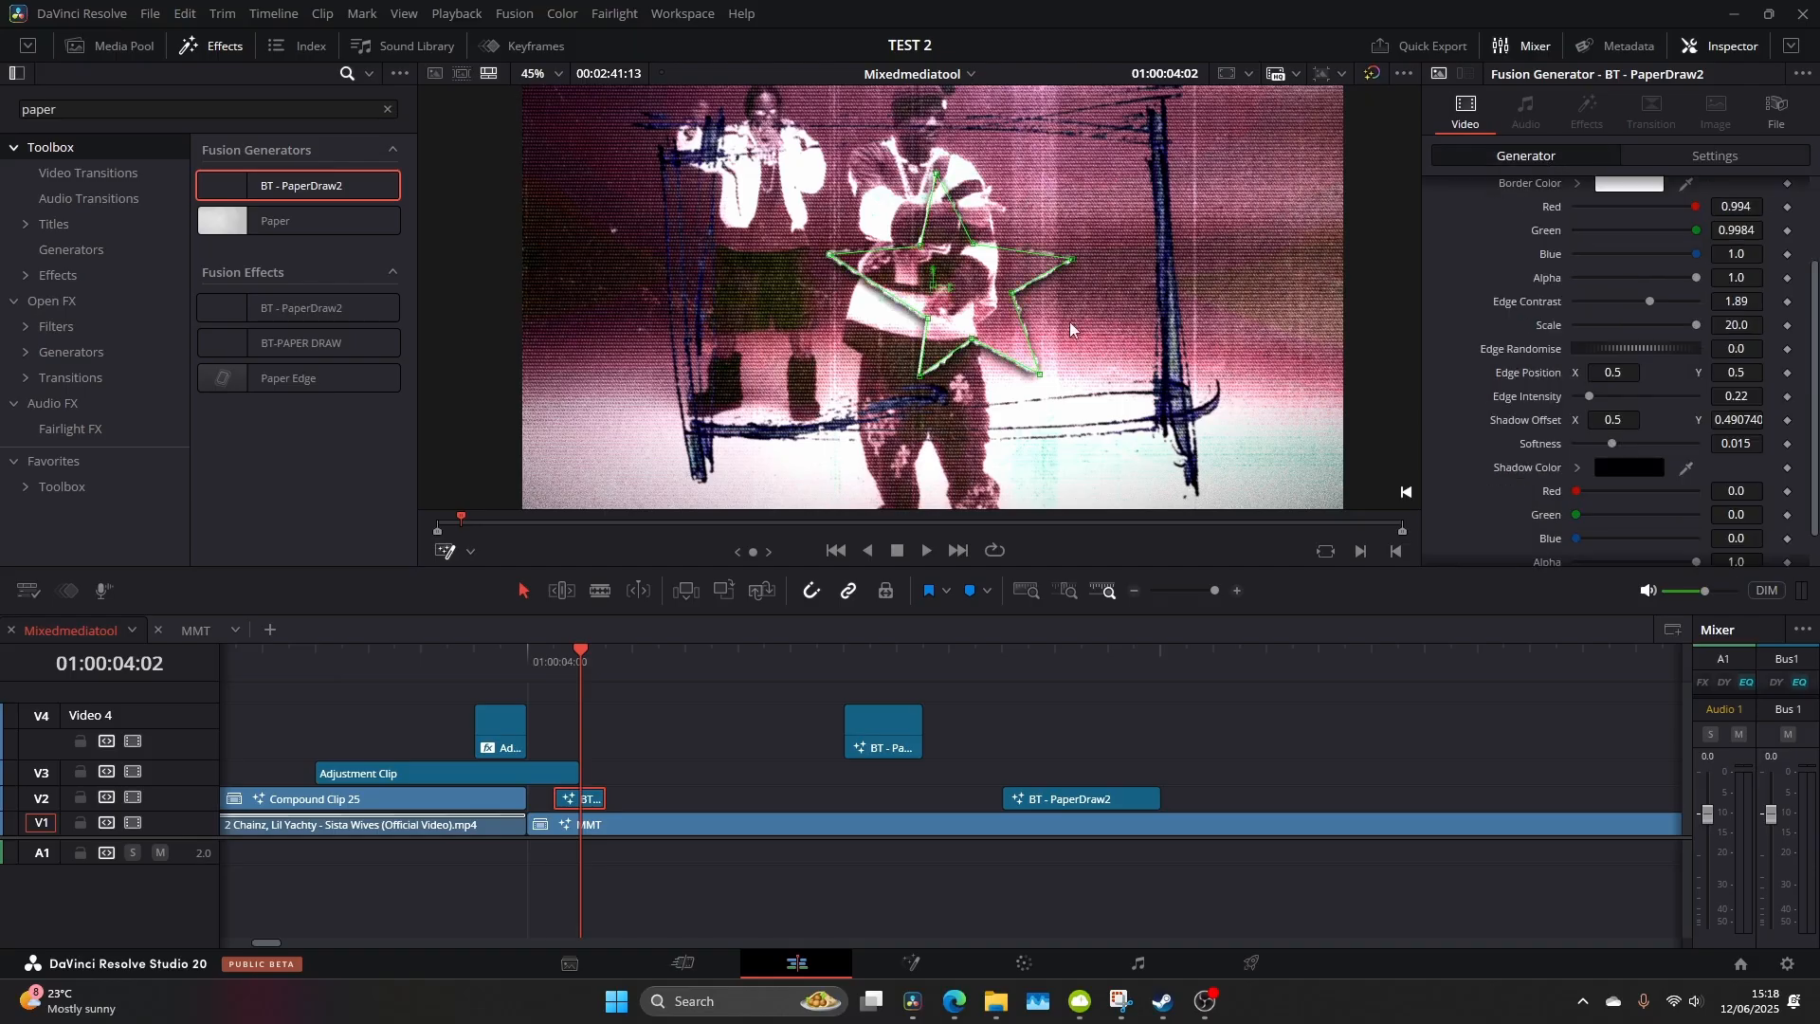
scroll(1403, 366, up, 1)
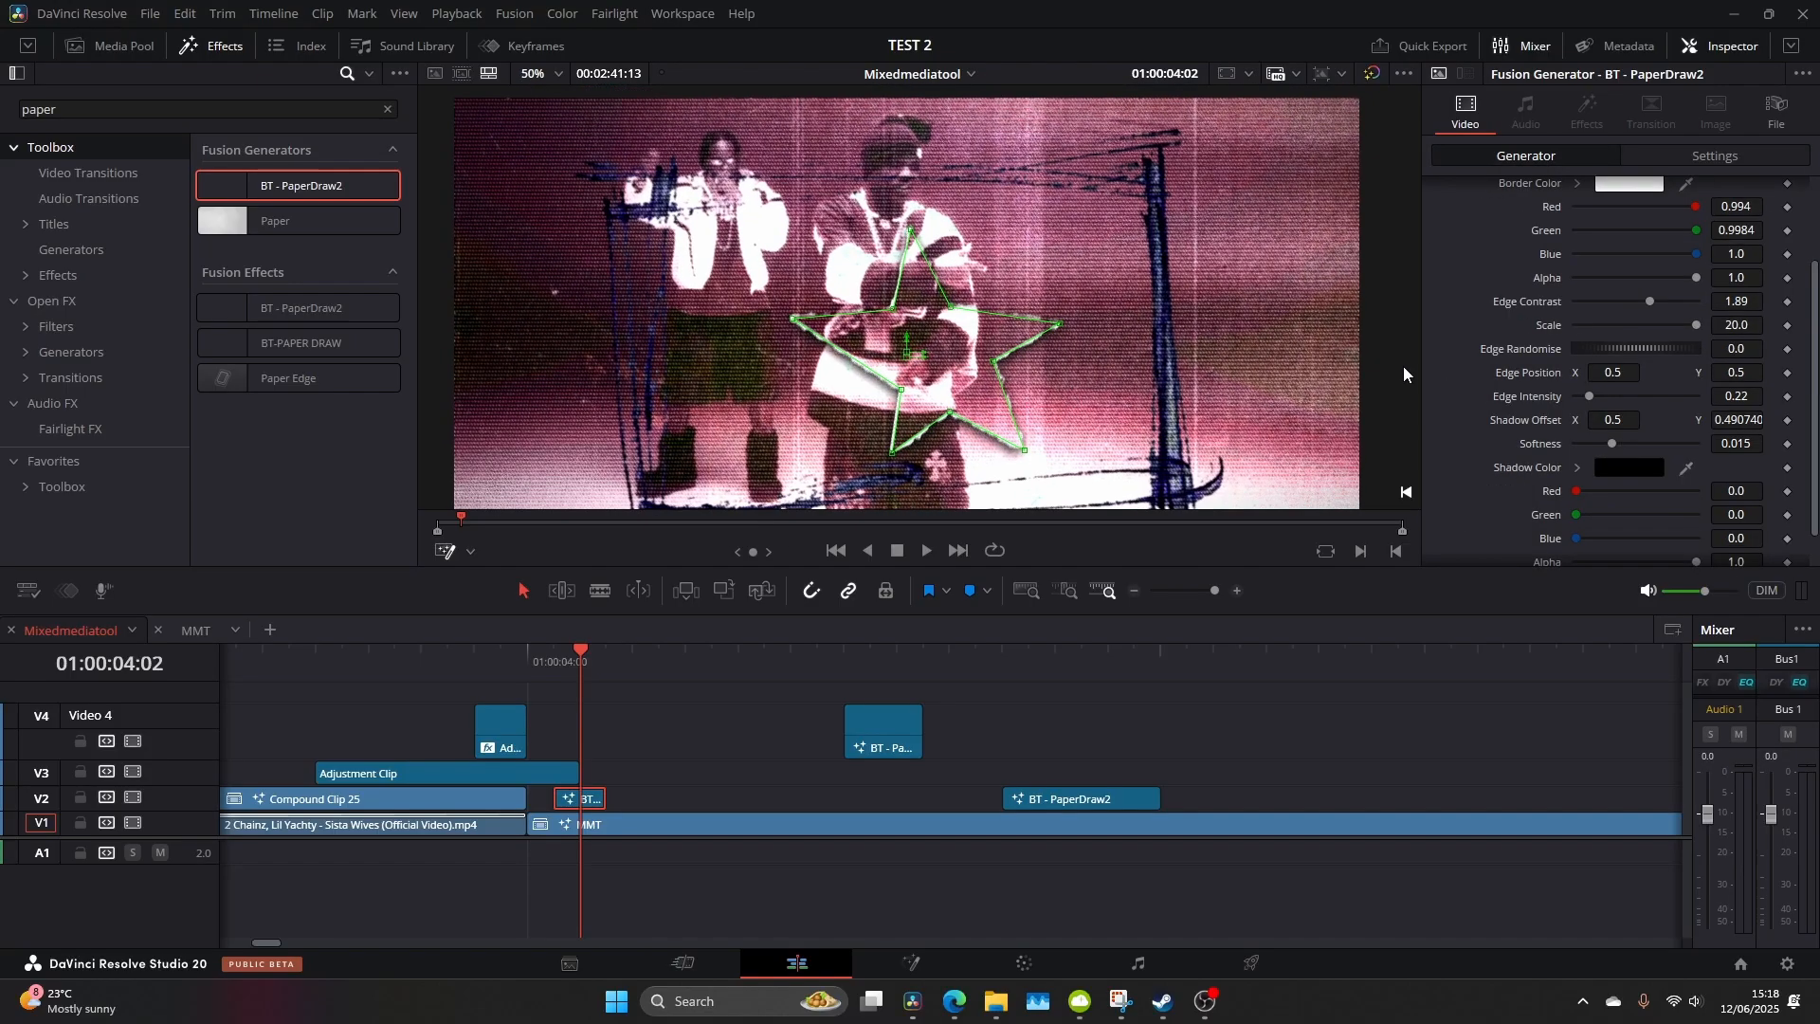
scroll(1522, 373, down, 1)
scroll(949, 377, up, 1)
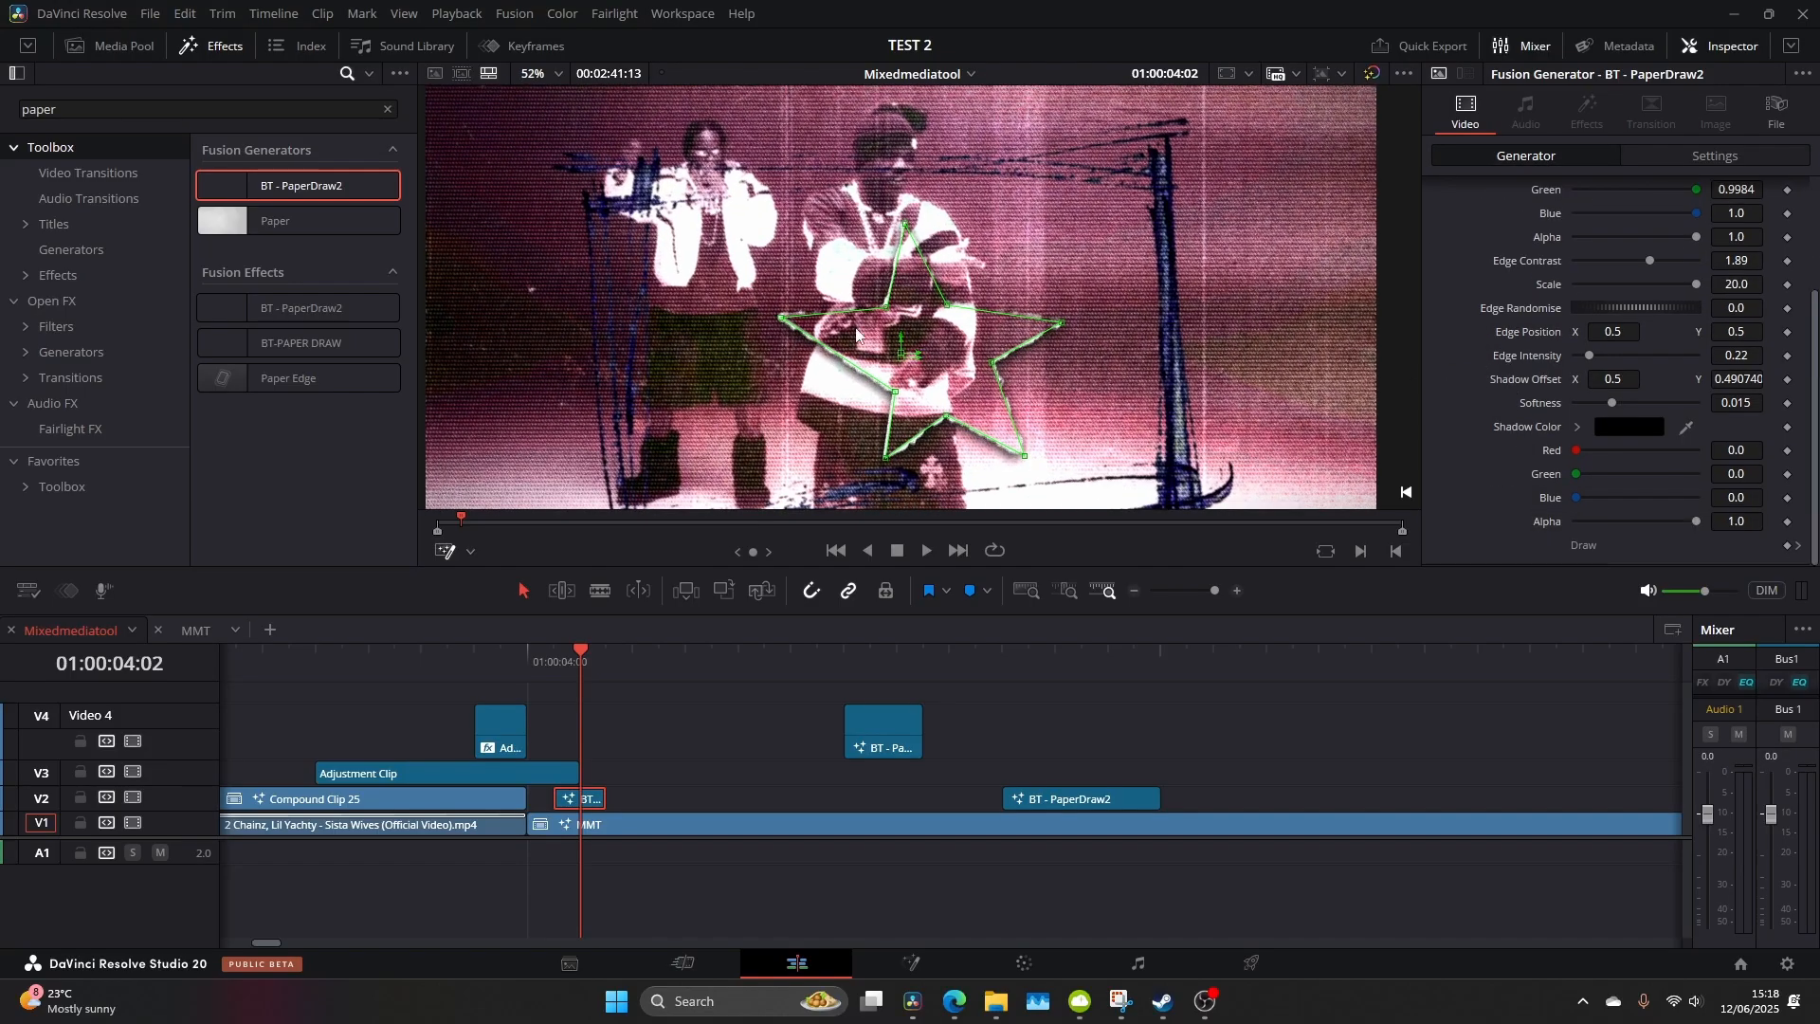
click(1713, 156)
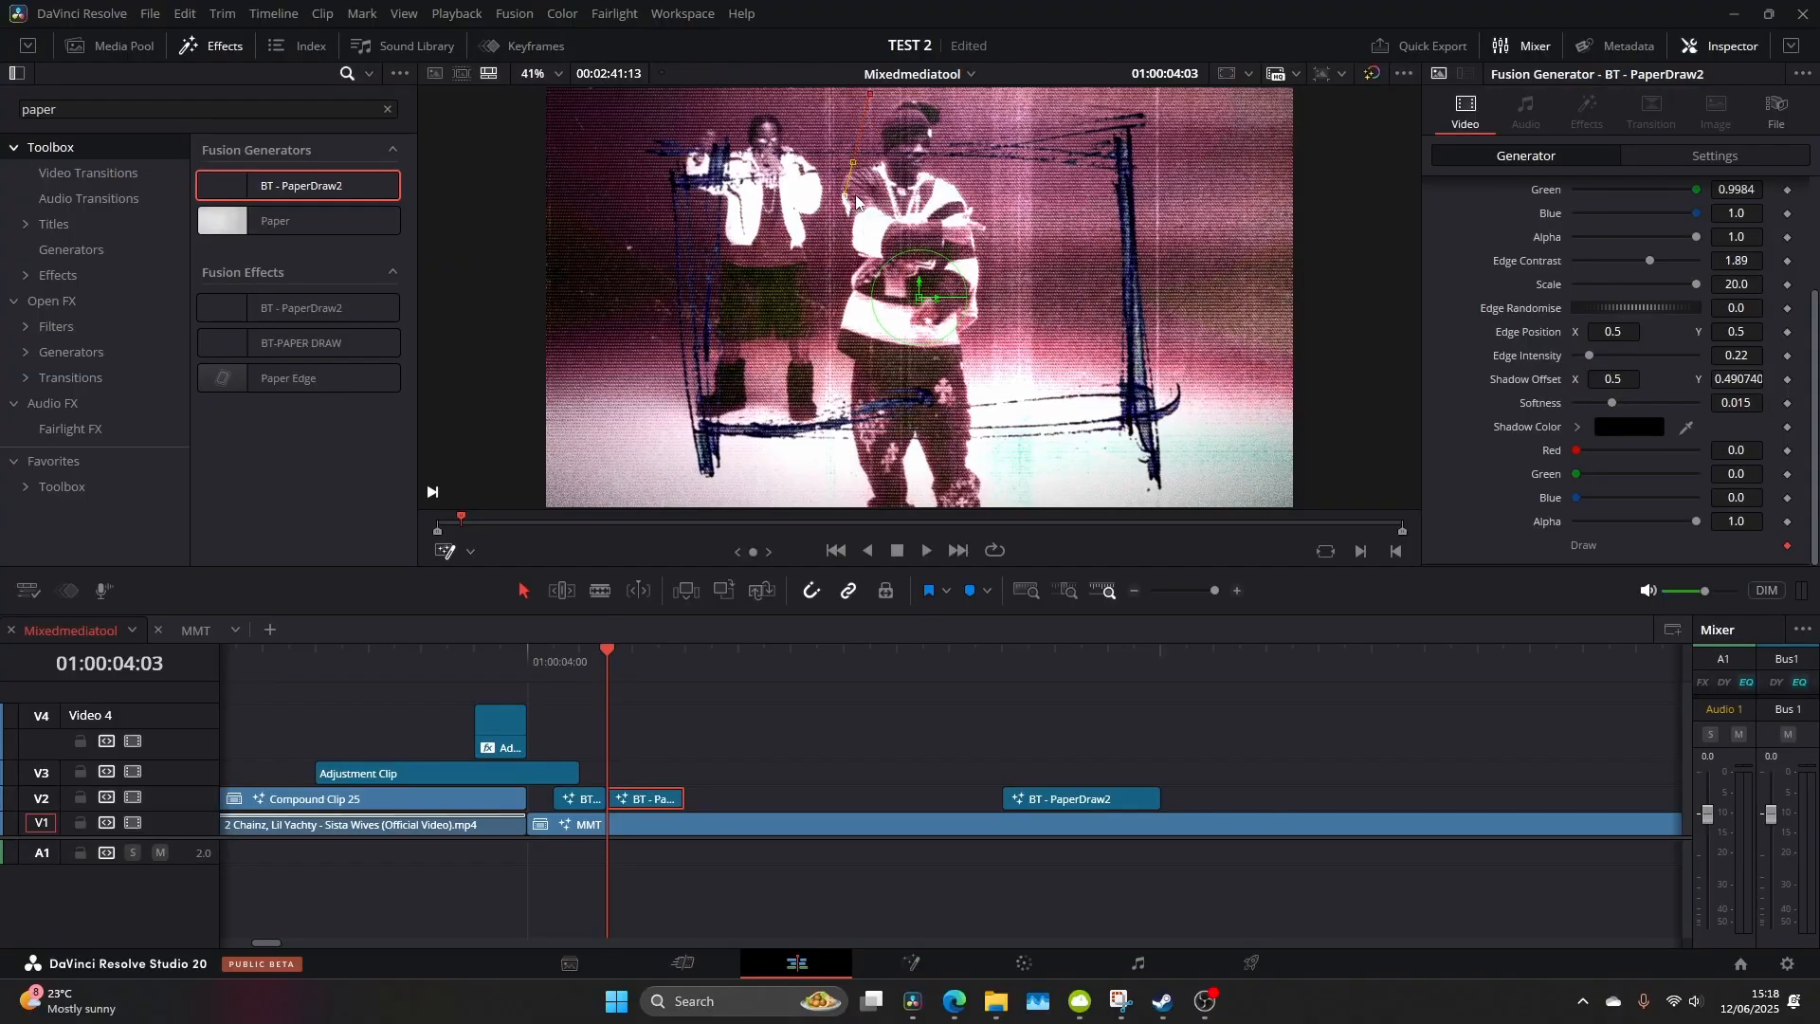
Close the new four-sided cutout polygon near the top of the frame and preview it full screen
click(868, 94)
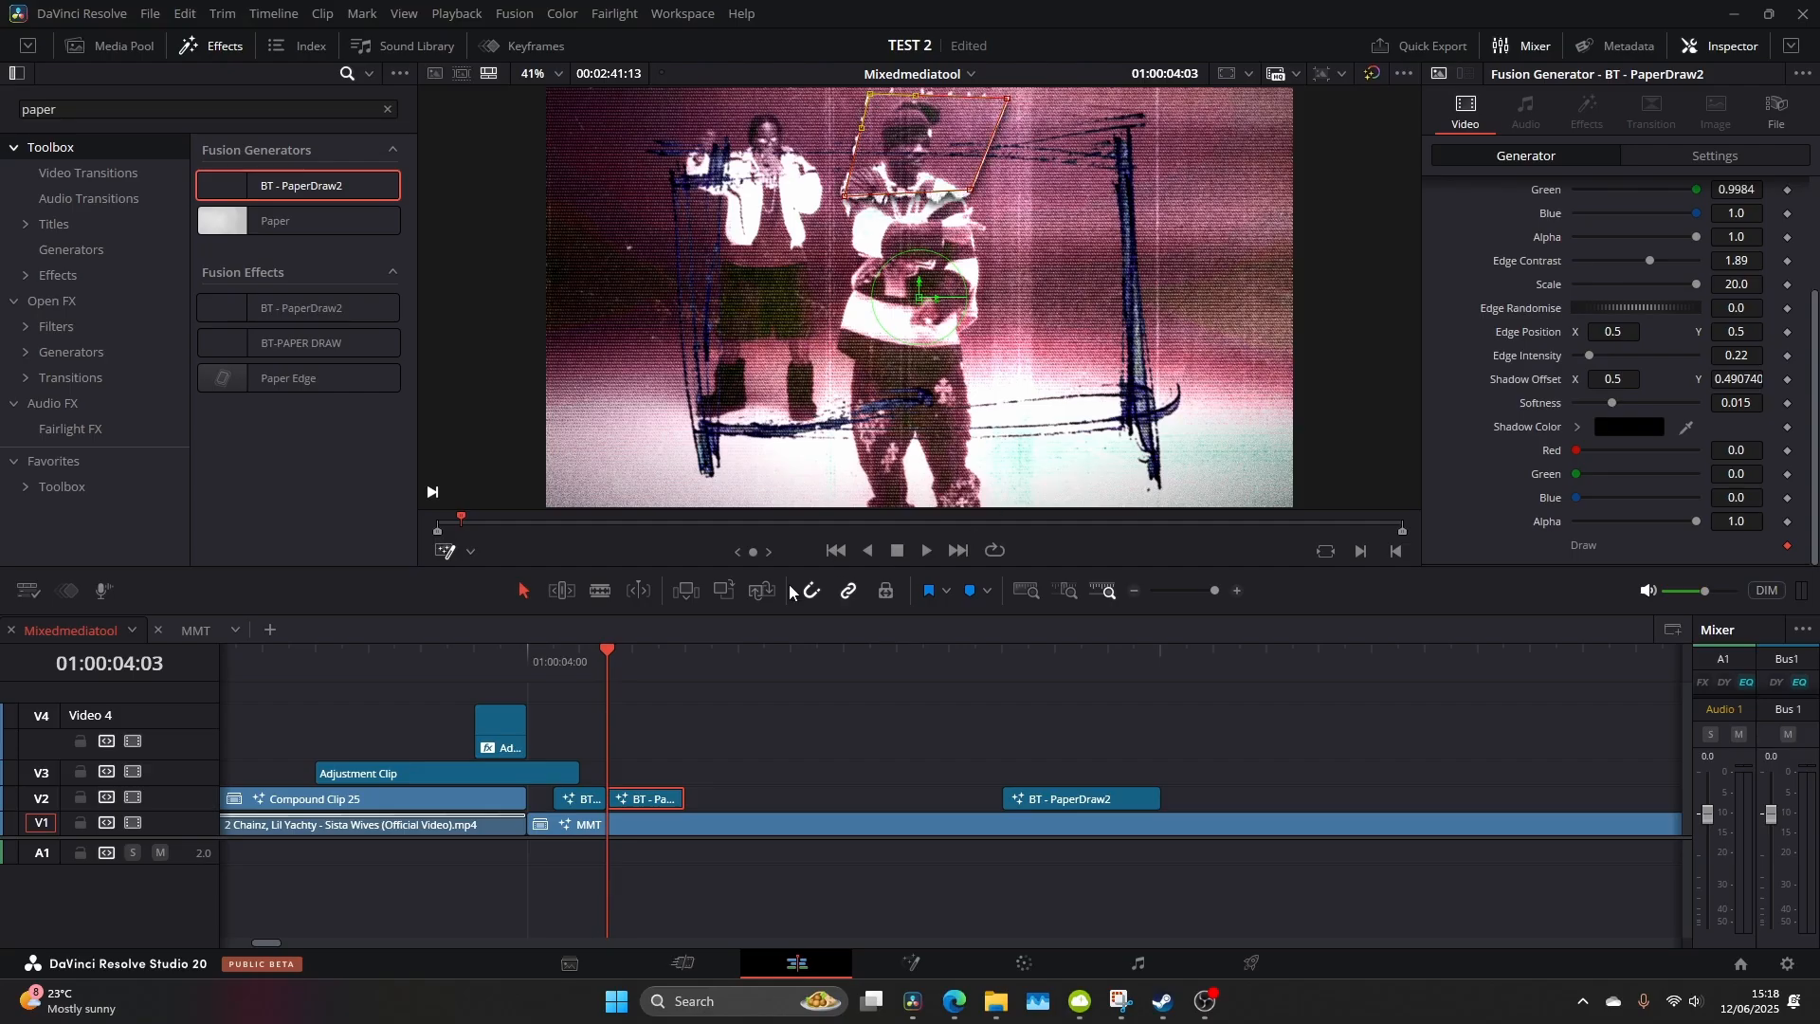
scroll(889, 224, up, 1)
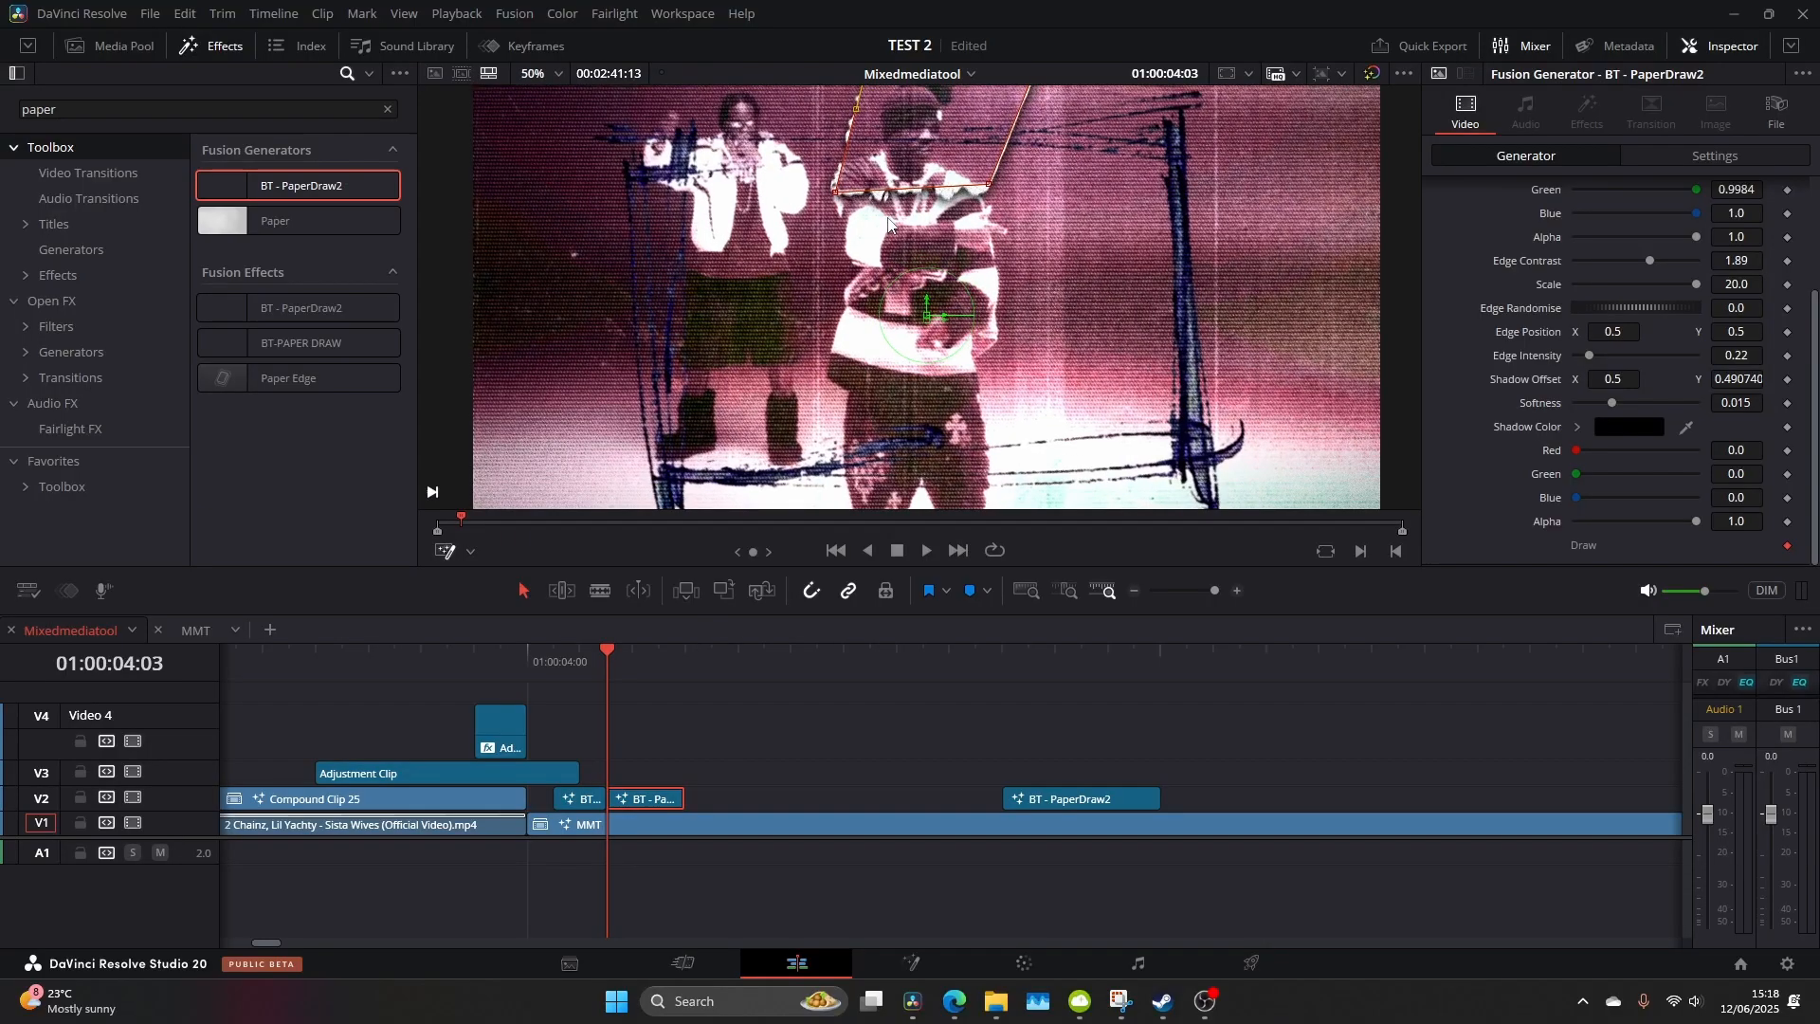
scroll(890, 227, up, 1)
scroll(1666, 285, up, 2)
scroll(1643, 299, up, 1)
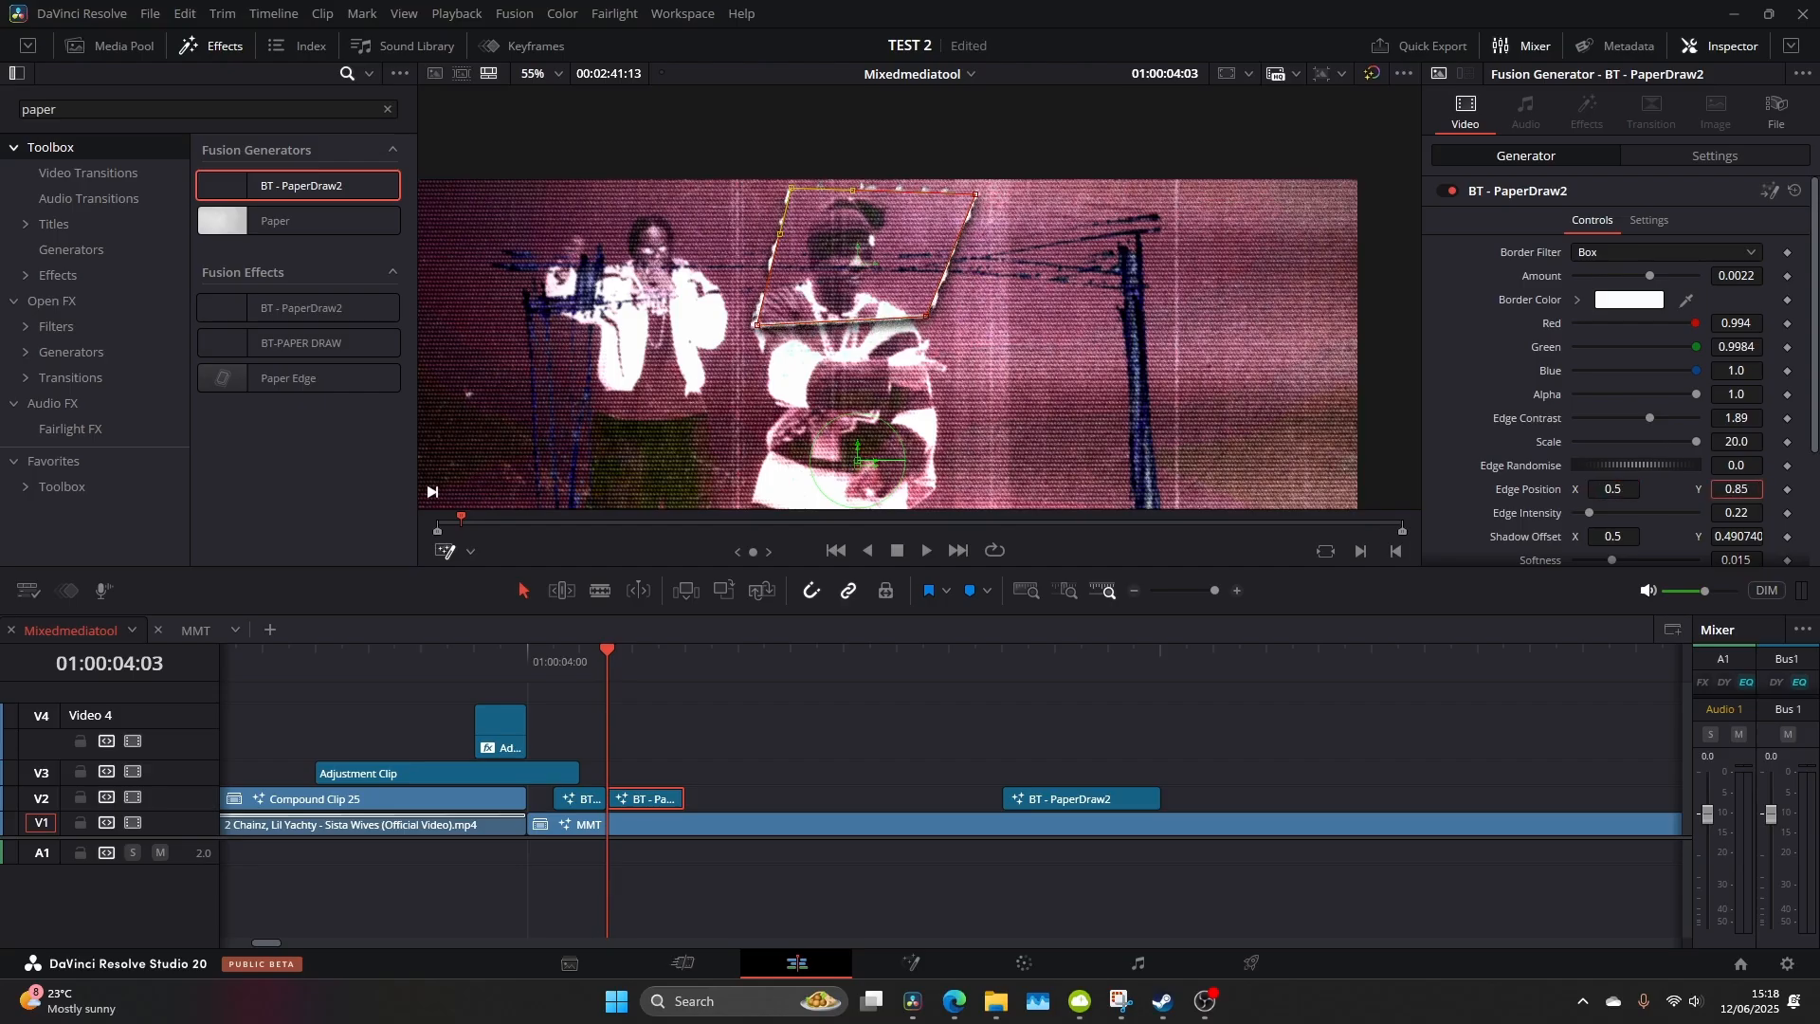
key(p)
key(Escape)
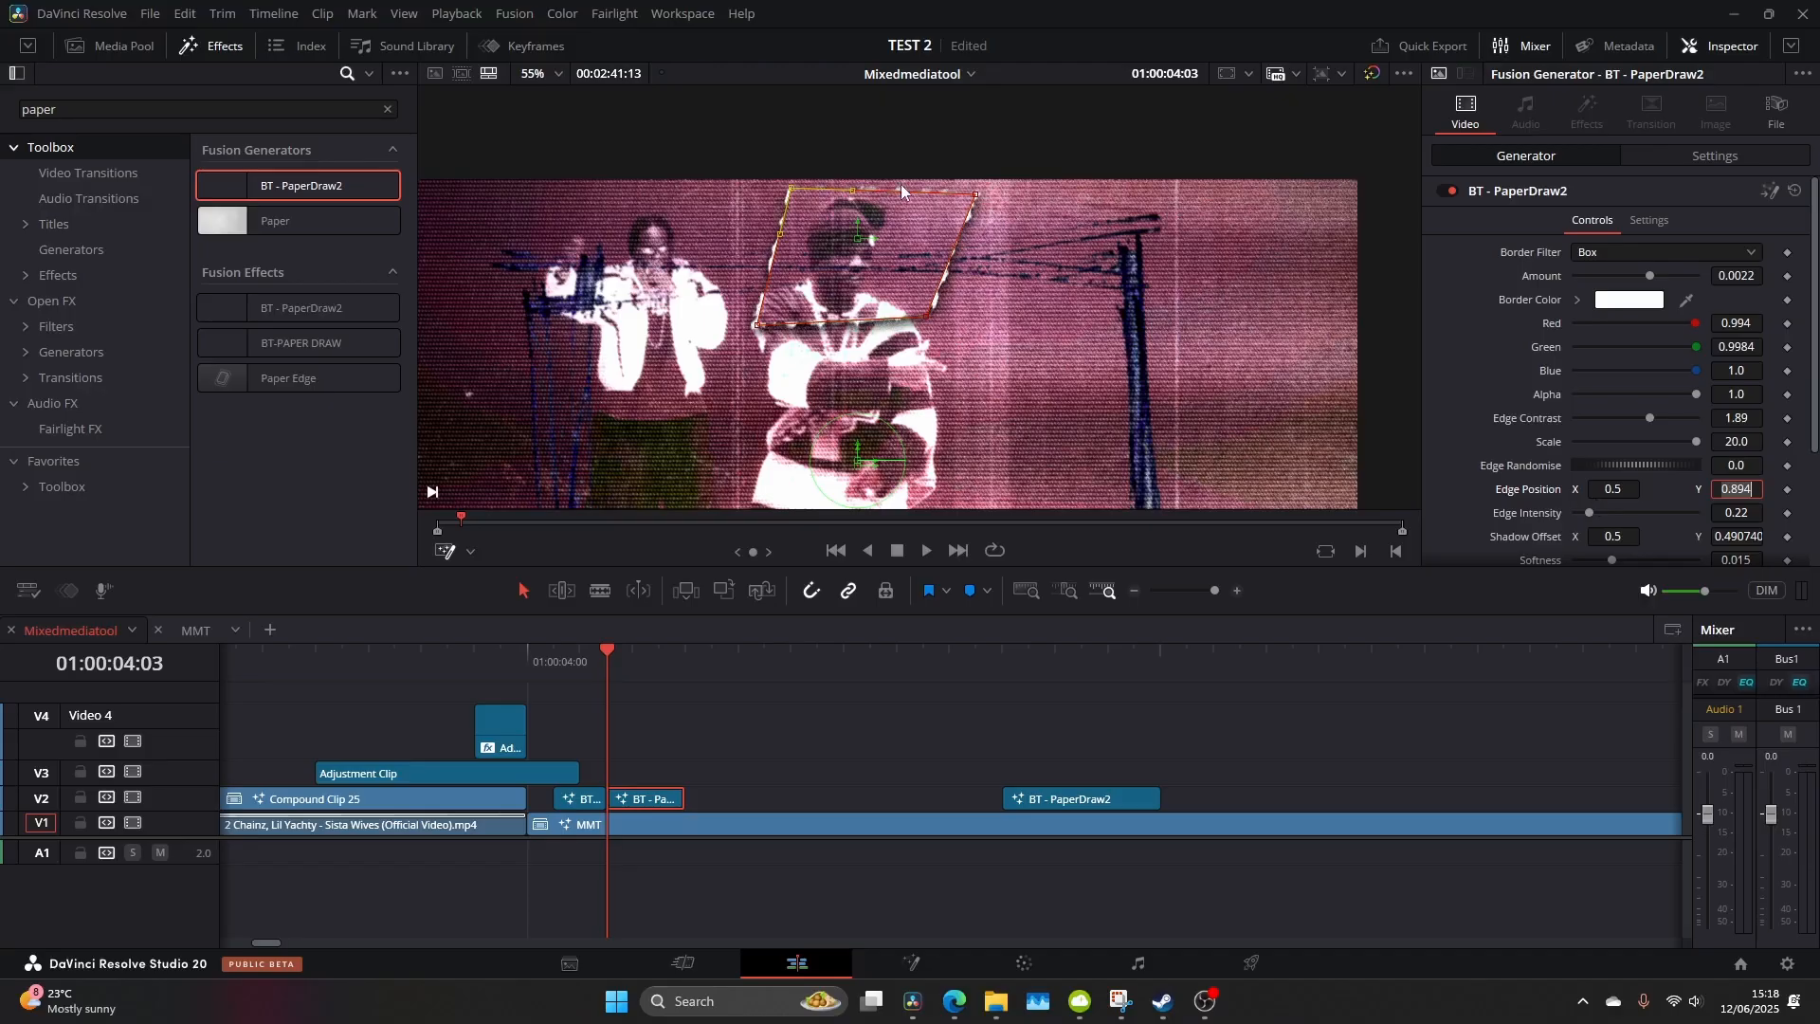
Play the transition in the cinema viewer, then select the first paper clip to review its settings
click(516, 672)
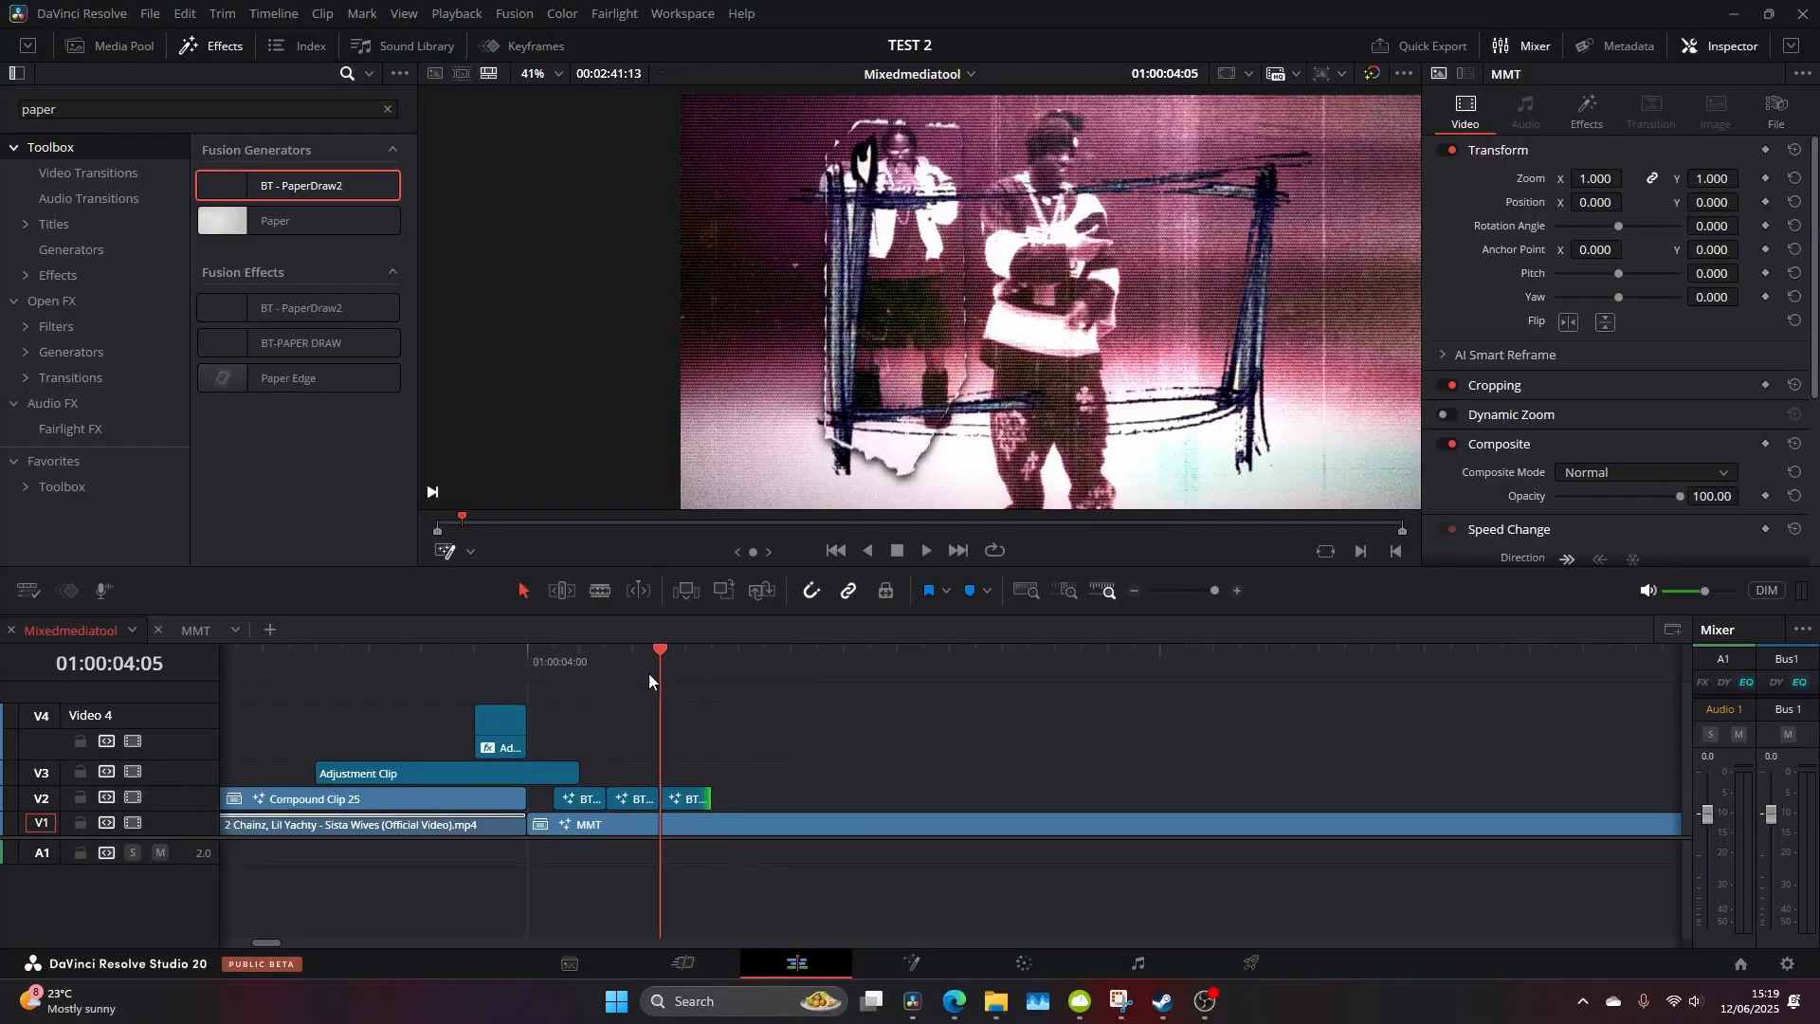
click(580, 800)
key(p)
key(p)
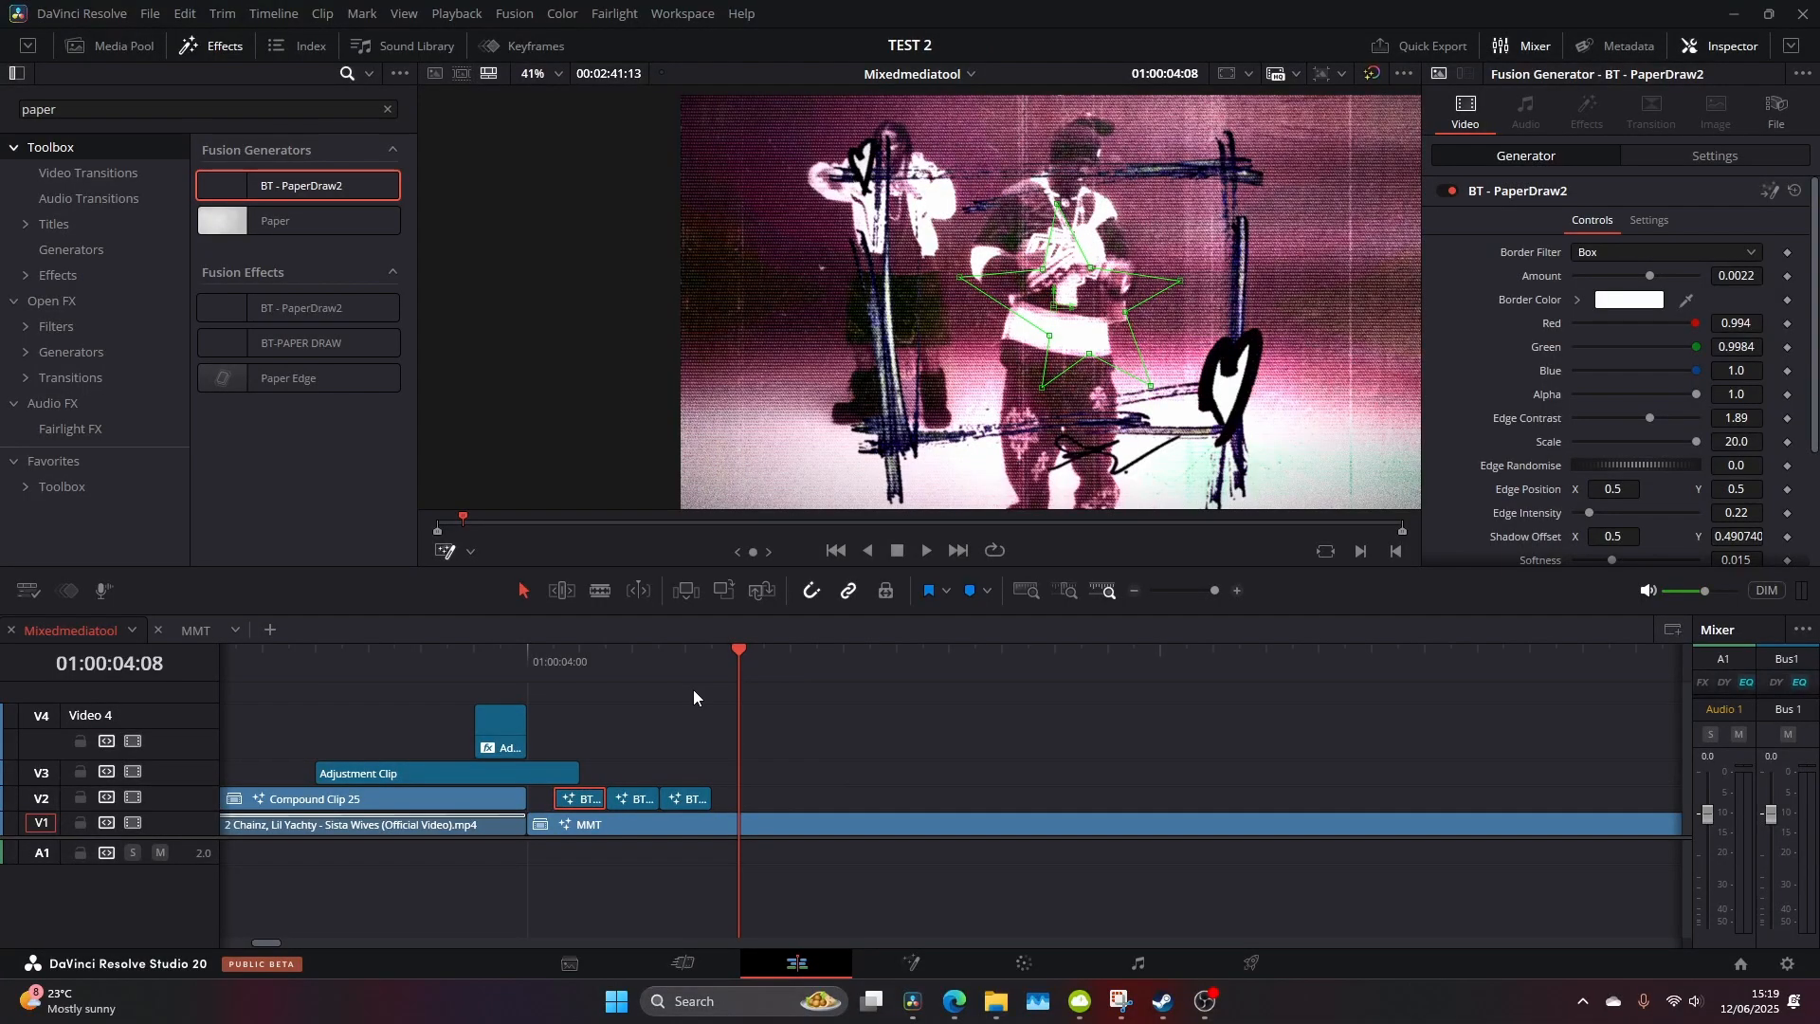
Give the third PaperDraw2 cutout a dark Border Color in the Inspector and preview the result
click(687, 797)
click(1628, 299)
drag(1142, 460, 1142, 508)
key(Return)
scroll(1566, 324, down, 3)
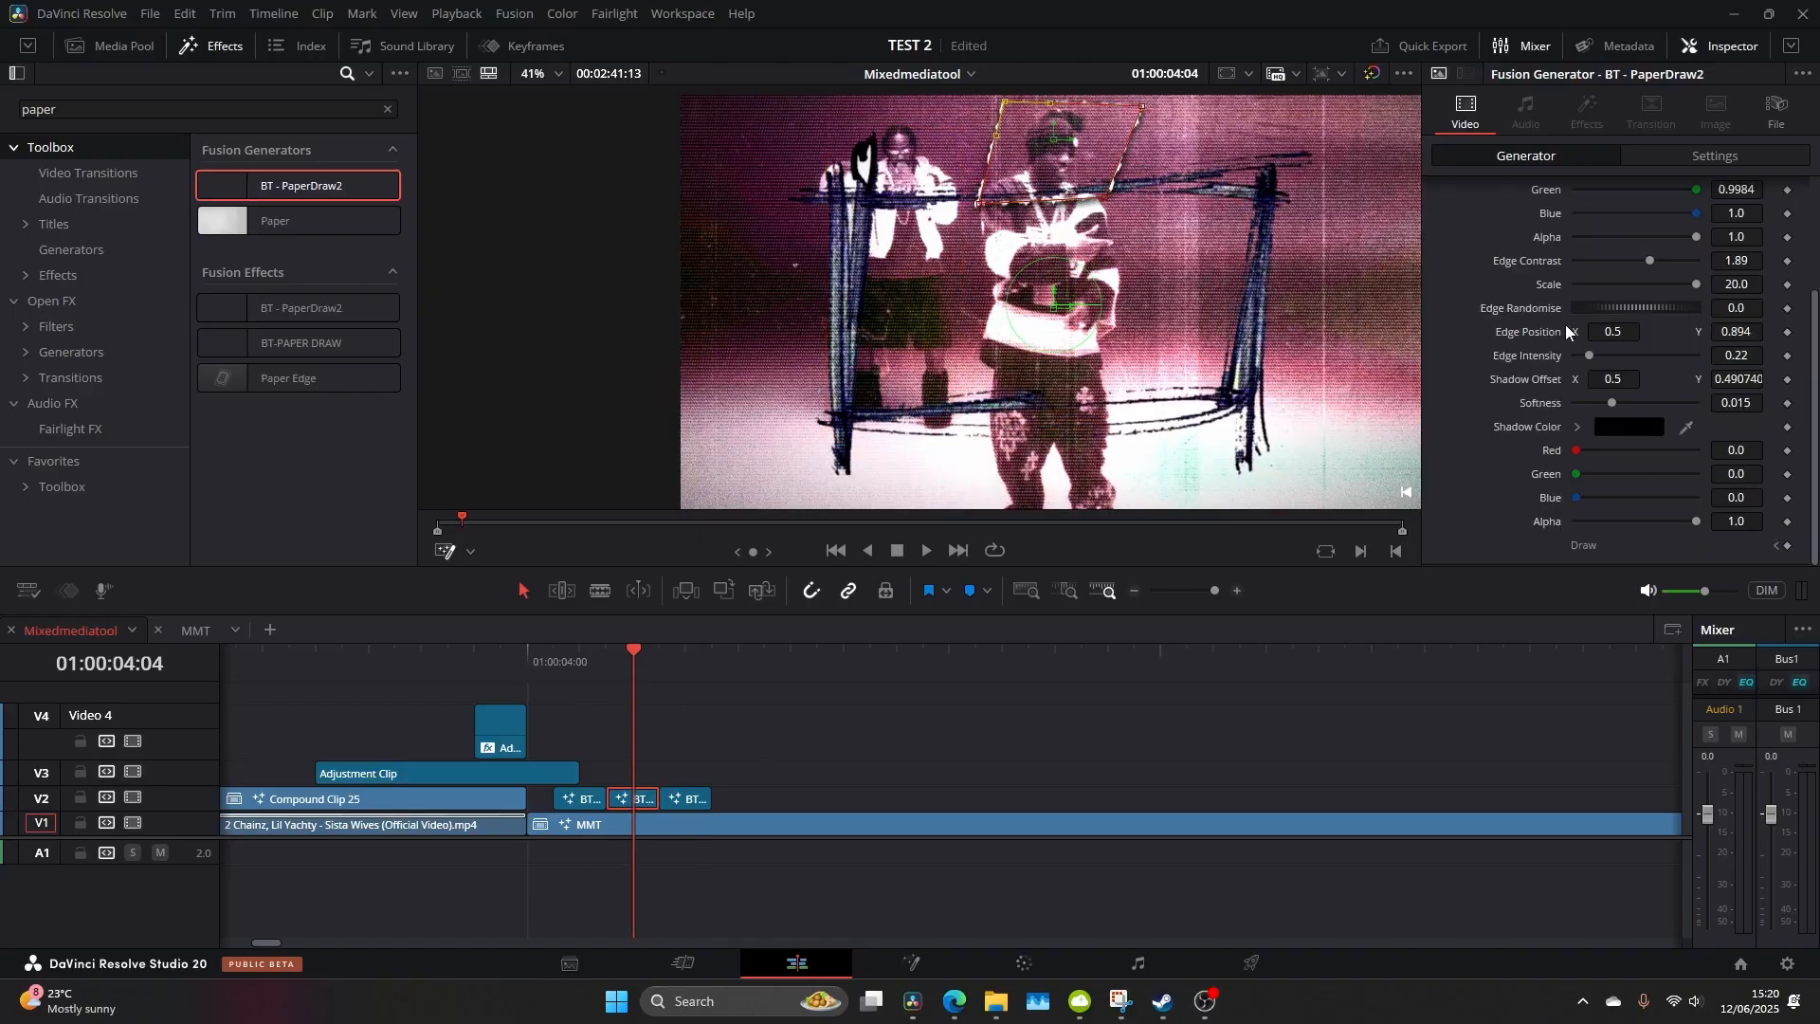